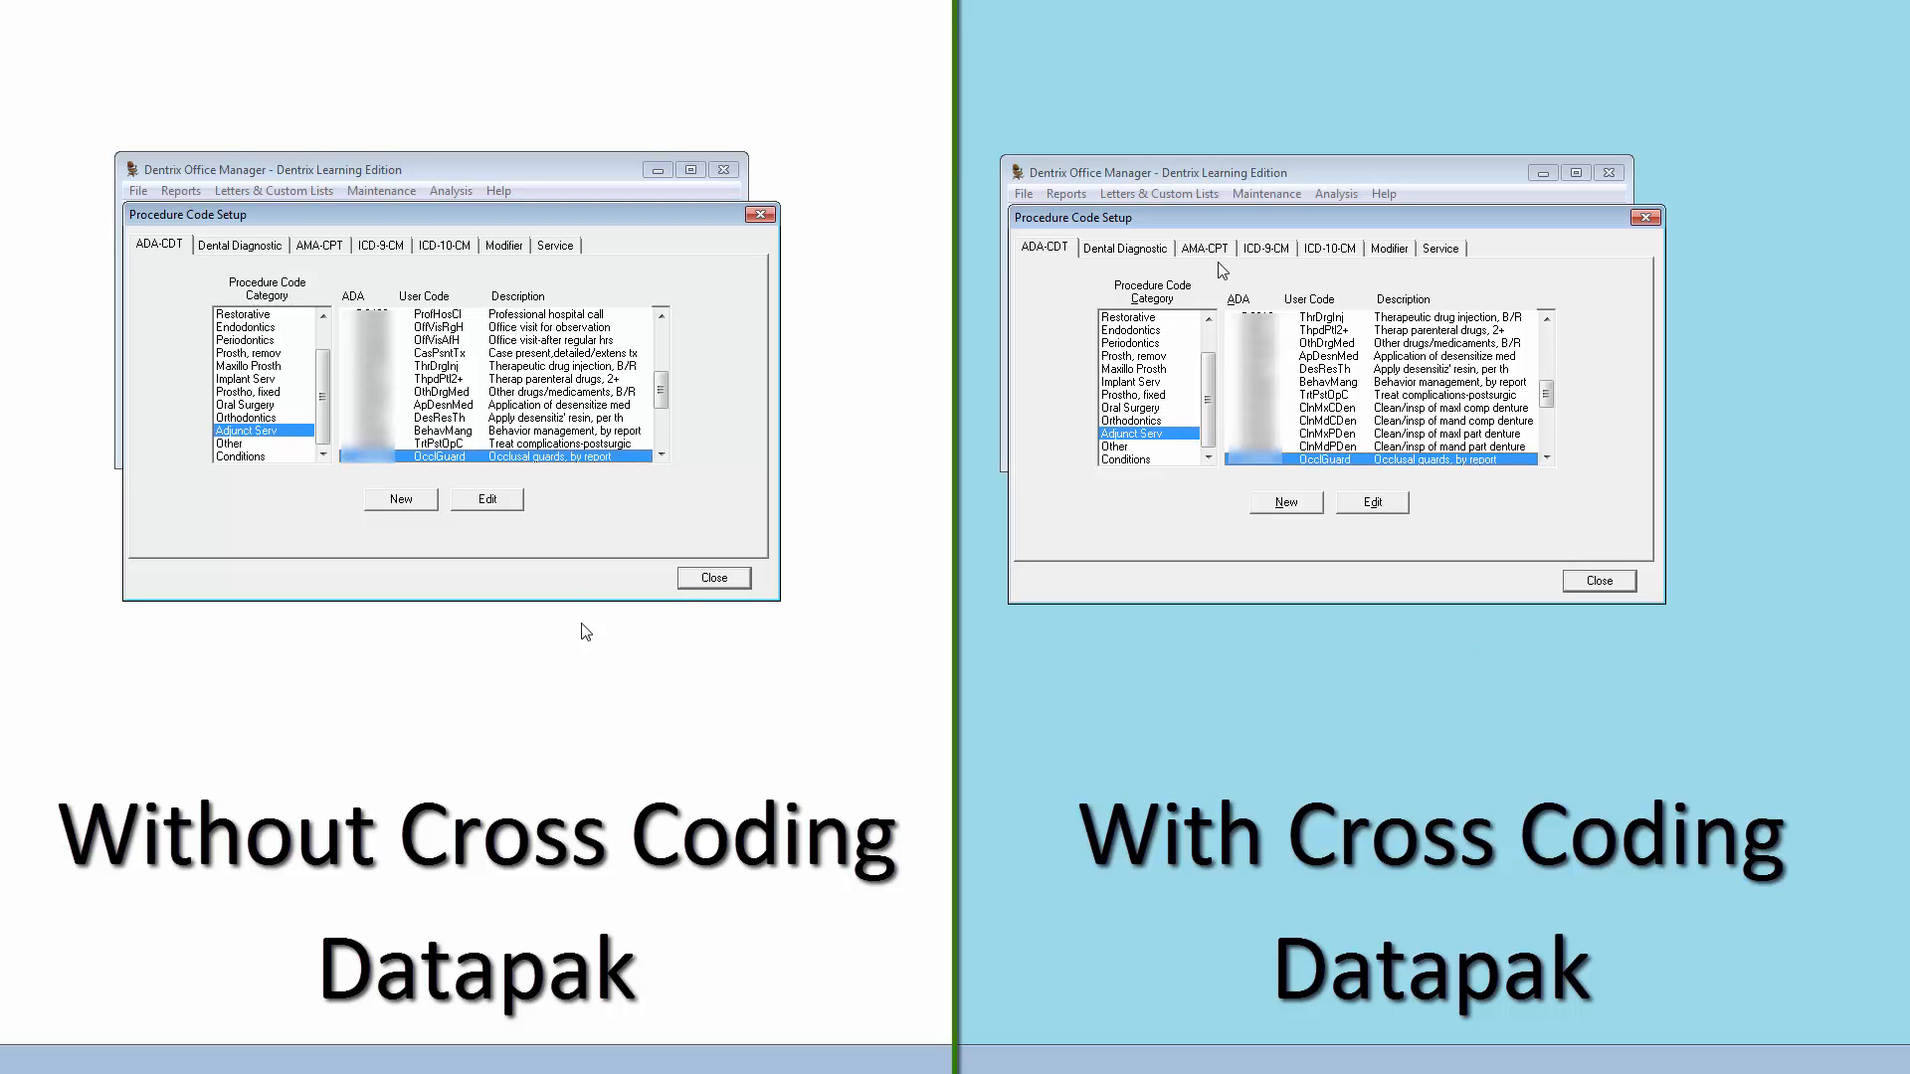
# Open the AMA-CPT code lists in both setups and add a code described as "Prepare Face/Oral Prosthesis" to the empty list
pyautogui.click(329, 249)
pyautogui.click(1200, 251)
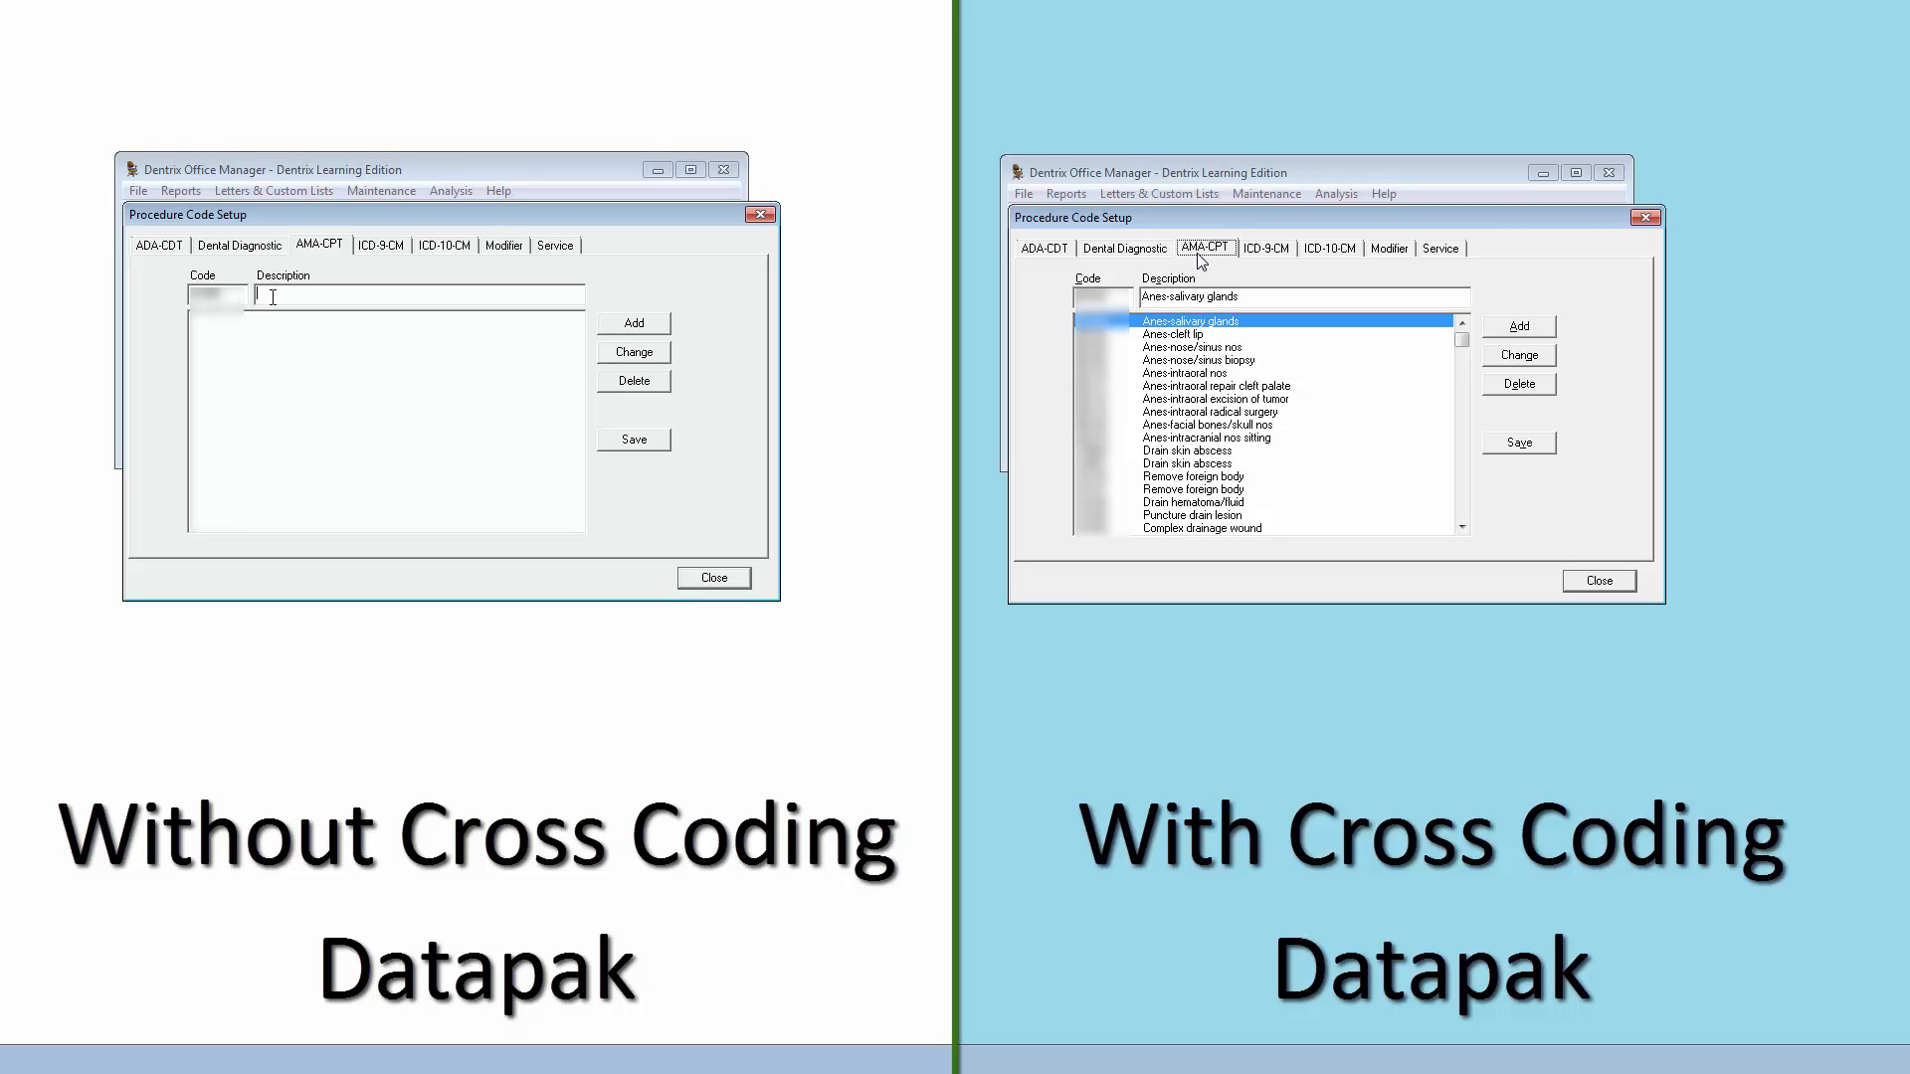
pyautogui.write('Prepare Face/Oral Prosthesis')
pyautogui.click(624, 326)
# Enter another AMA-CPT code with the description "Special Supplies" in the setup without the Datapak
pyautogui.doubleClick(225, 290)
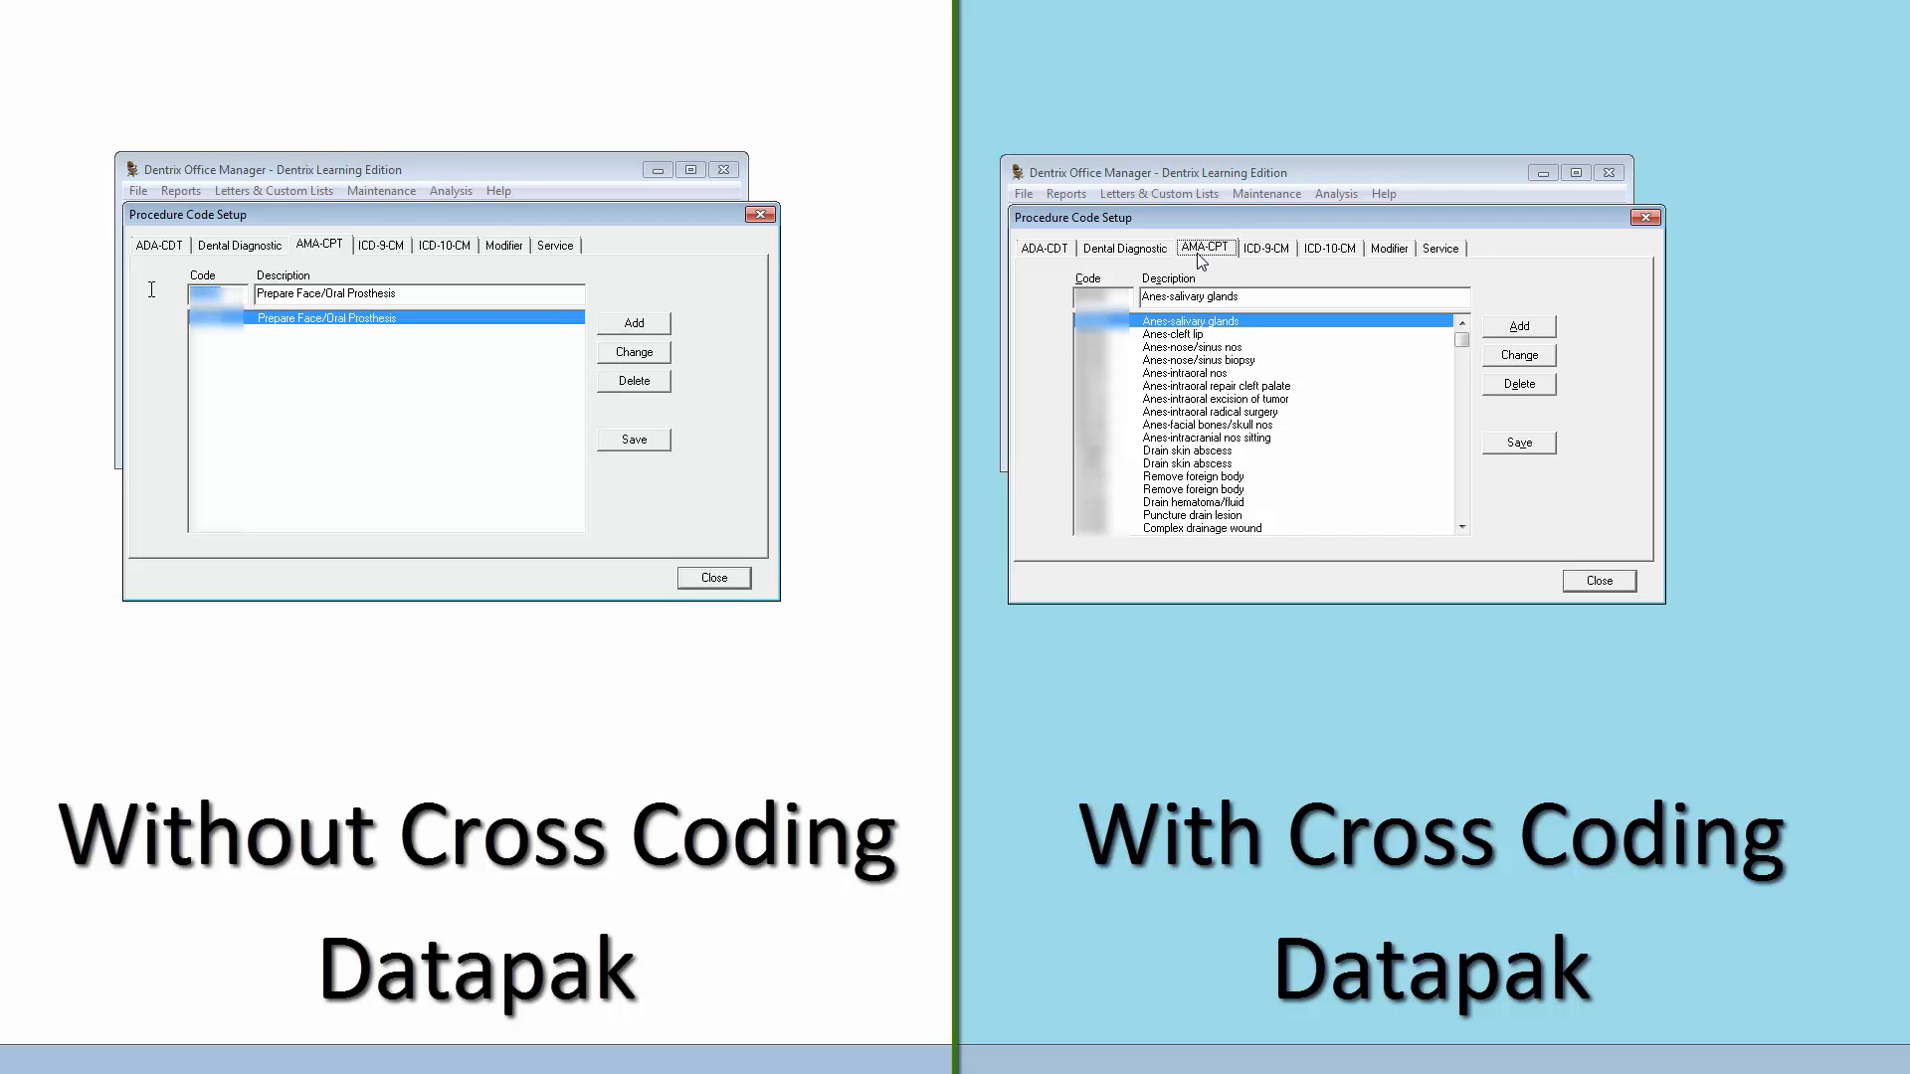
pyautogui.write('21077')
pyautogui.moveTo(259, 294); pyautogui.dragTo(394, 295)
pyautogui.press('BackSpace')
pyautogui.write('Special Supplies')
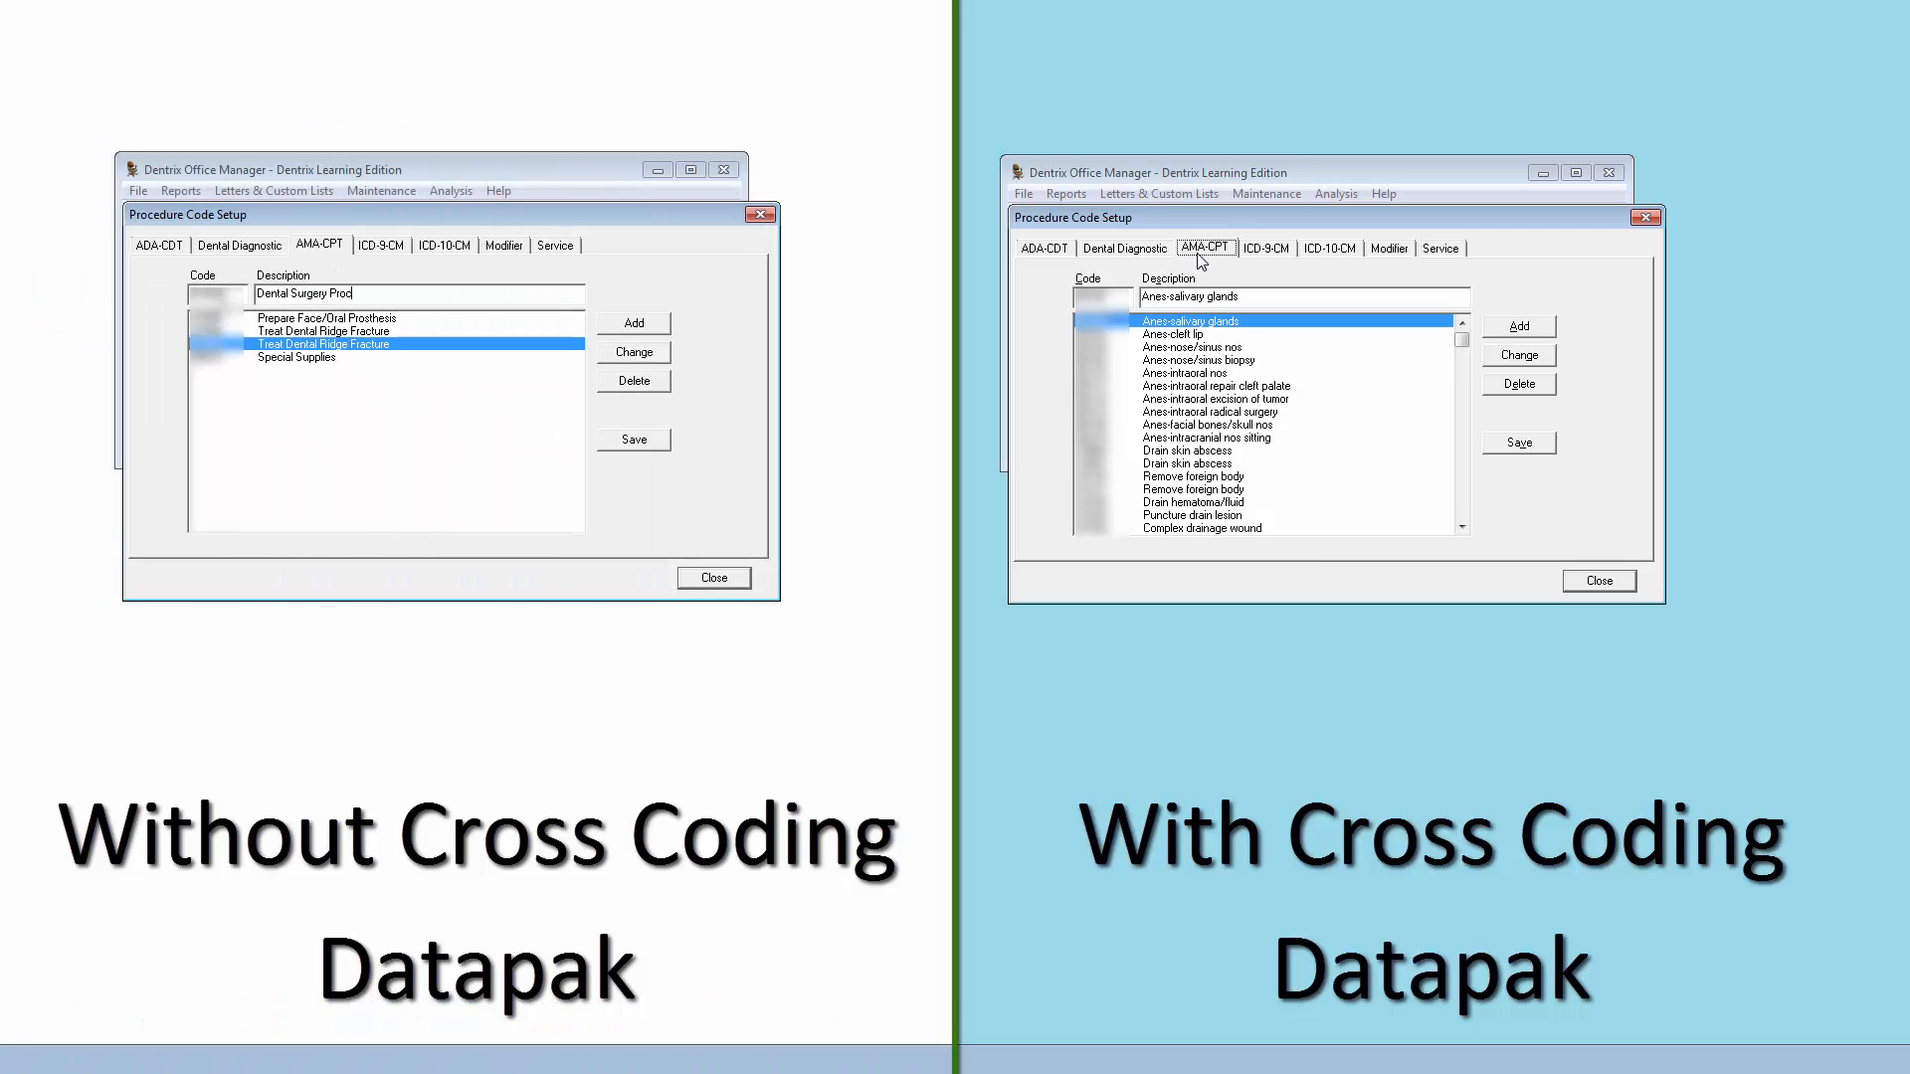
# Add the AMA-CPT code described as "Dental Surgery Procedure" and save the code list
pyautogui.write('cedure')
pyautogui.click(606, 327)
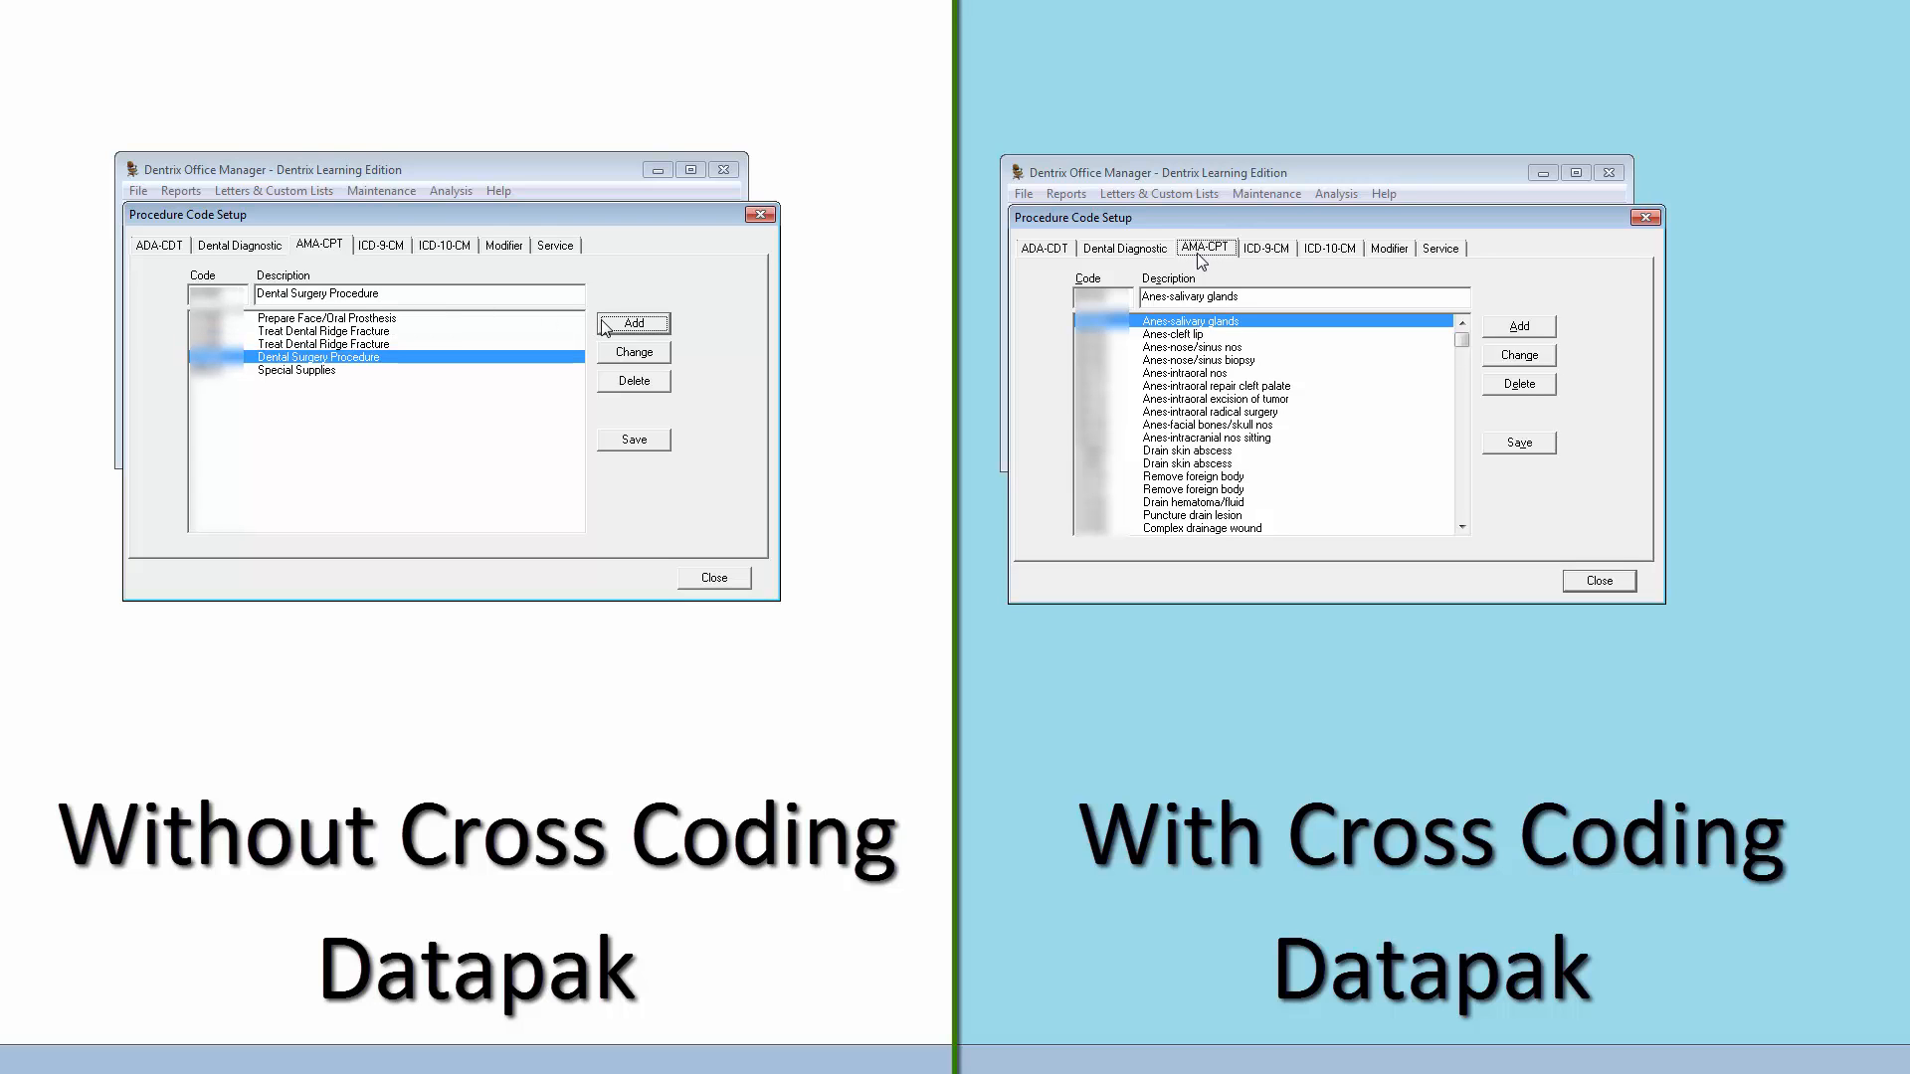
pyautogui.click(651, 443)
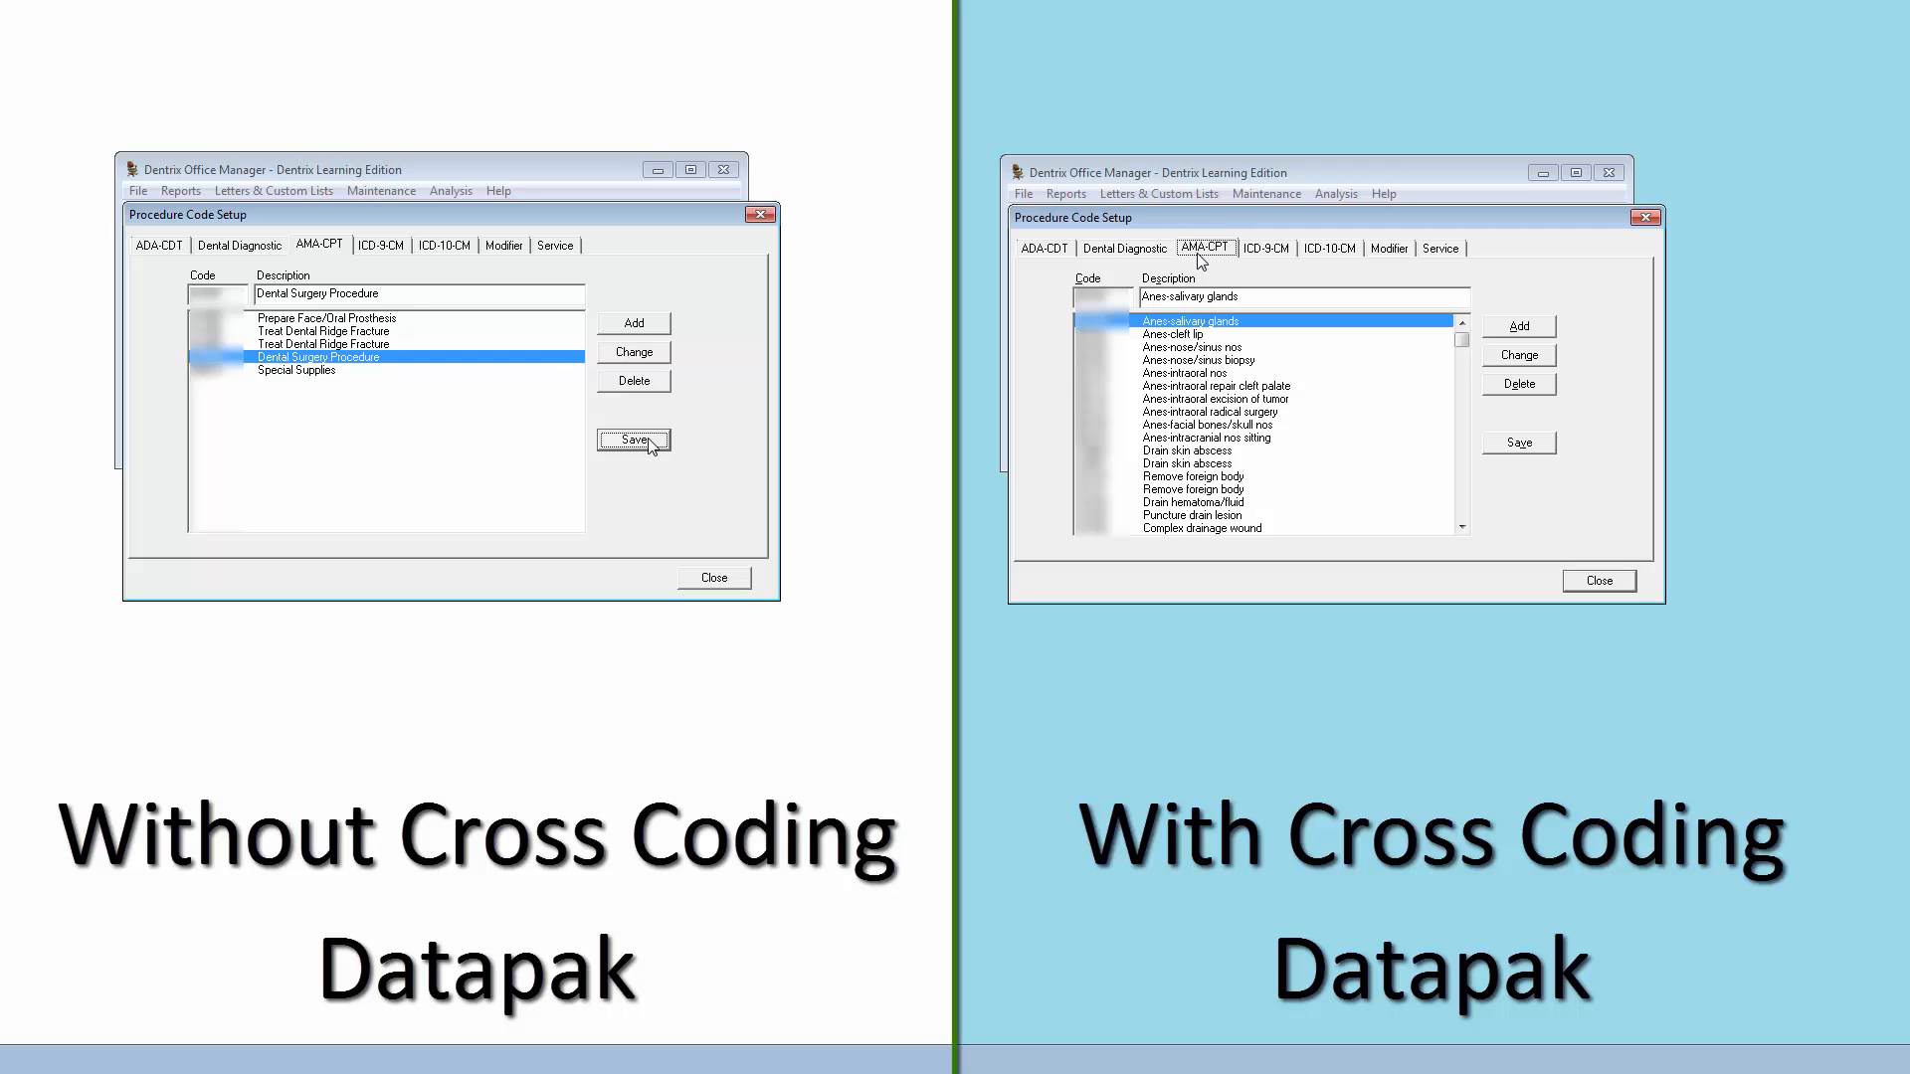
# Compare the ICD-10-CM and modifier code lists of the two setups
pyautogui.click(466, 249)
pyautogui.click(1328, 251)
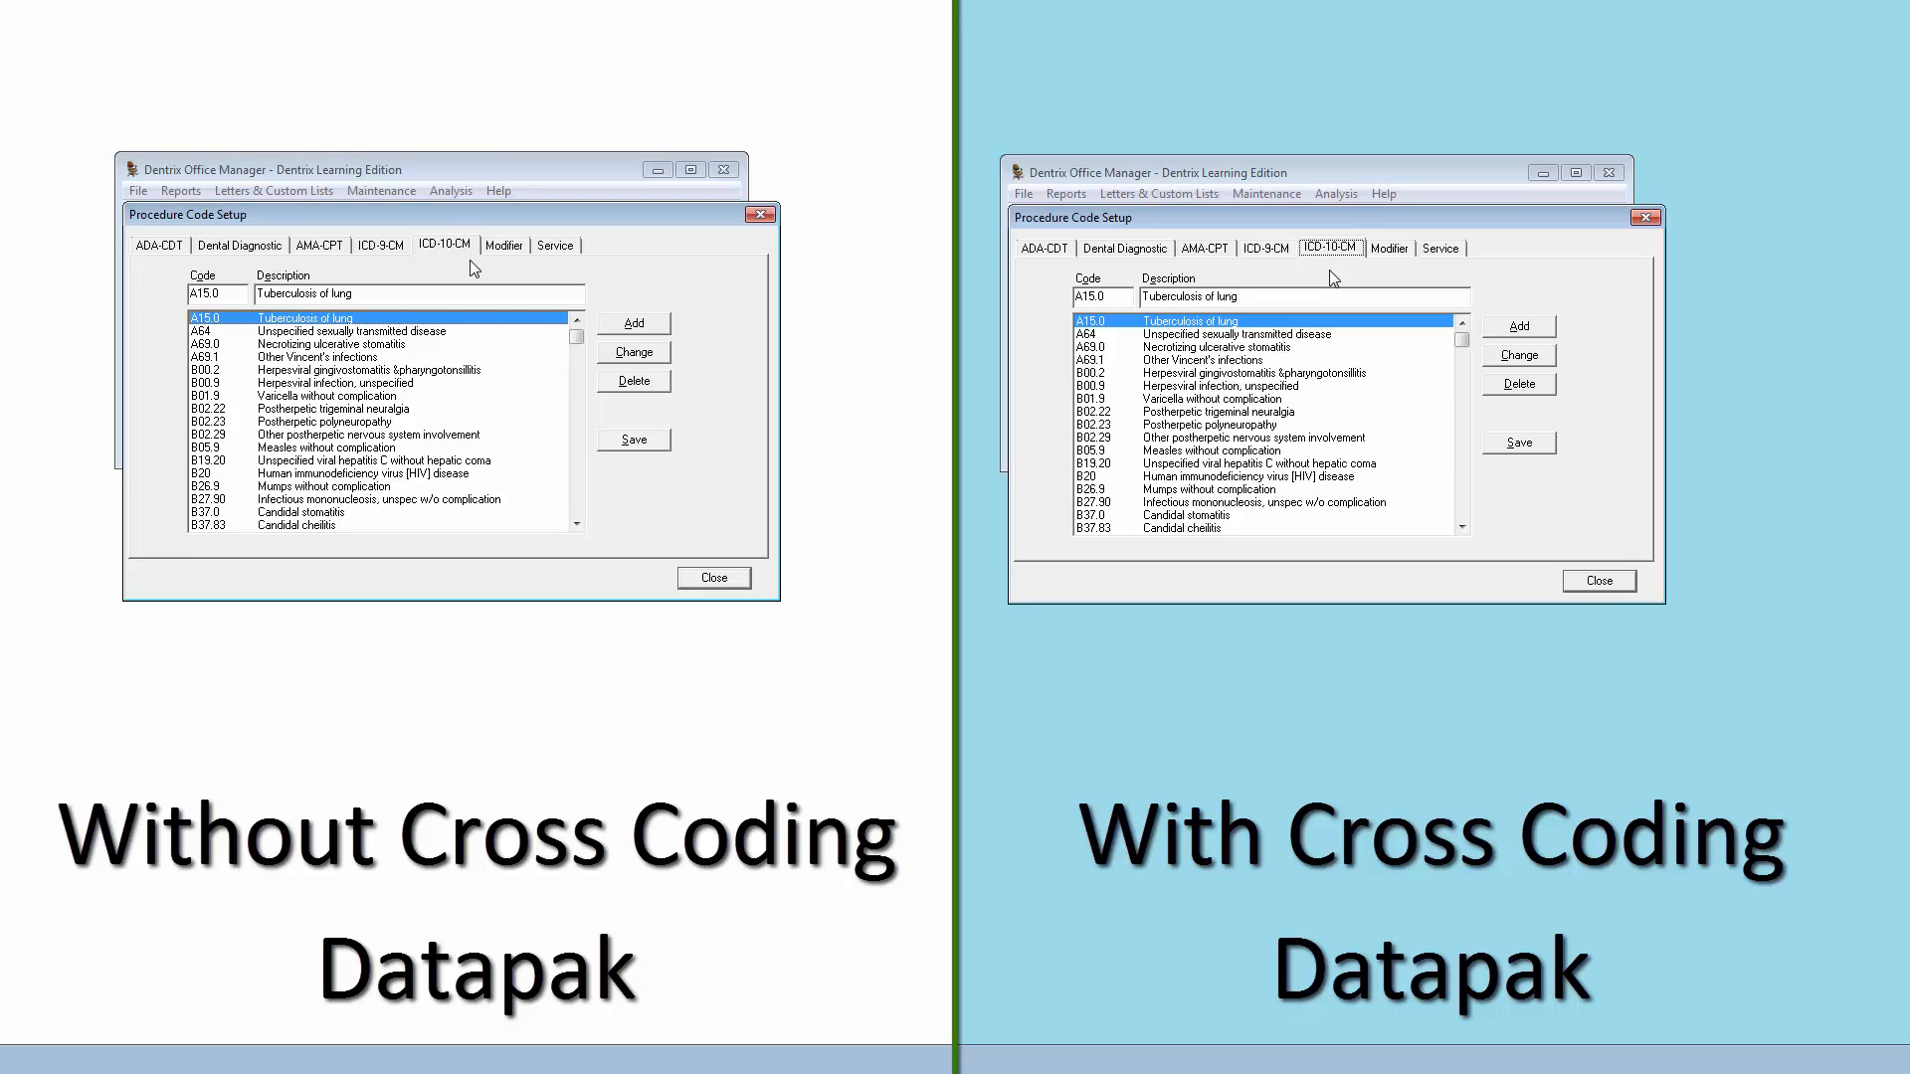
pyautogui.click(506, 251)
pyautogui.click(1399, 254)
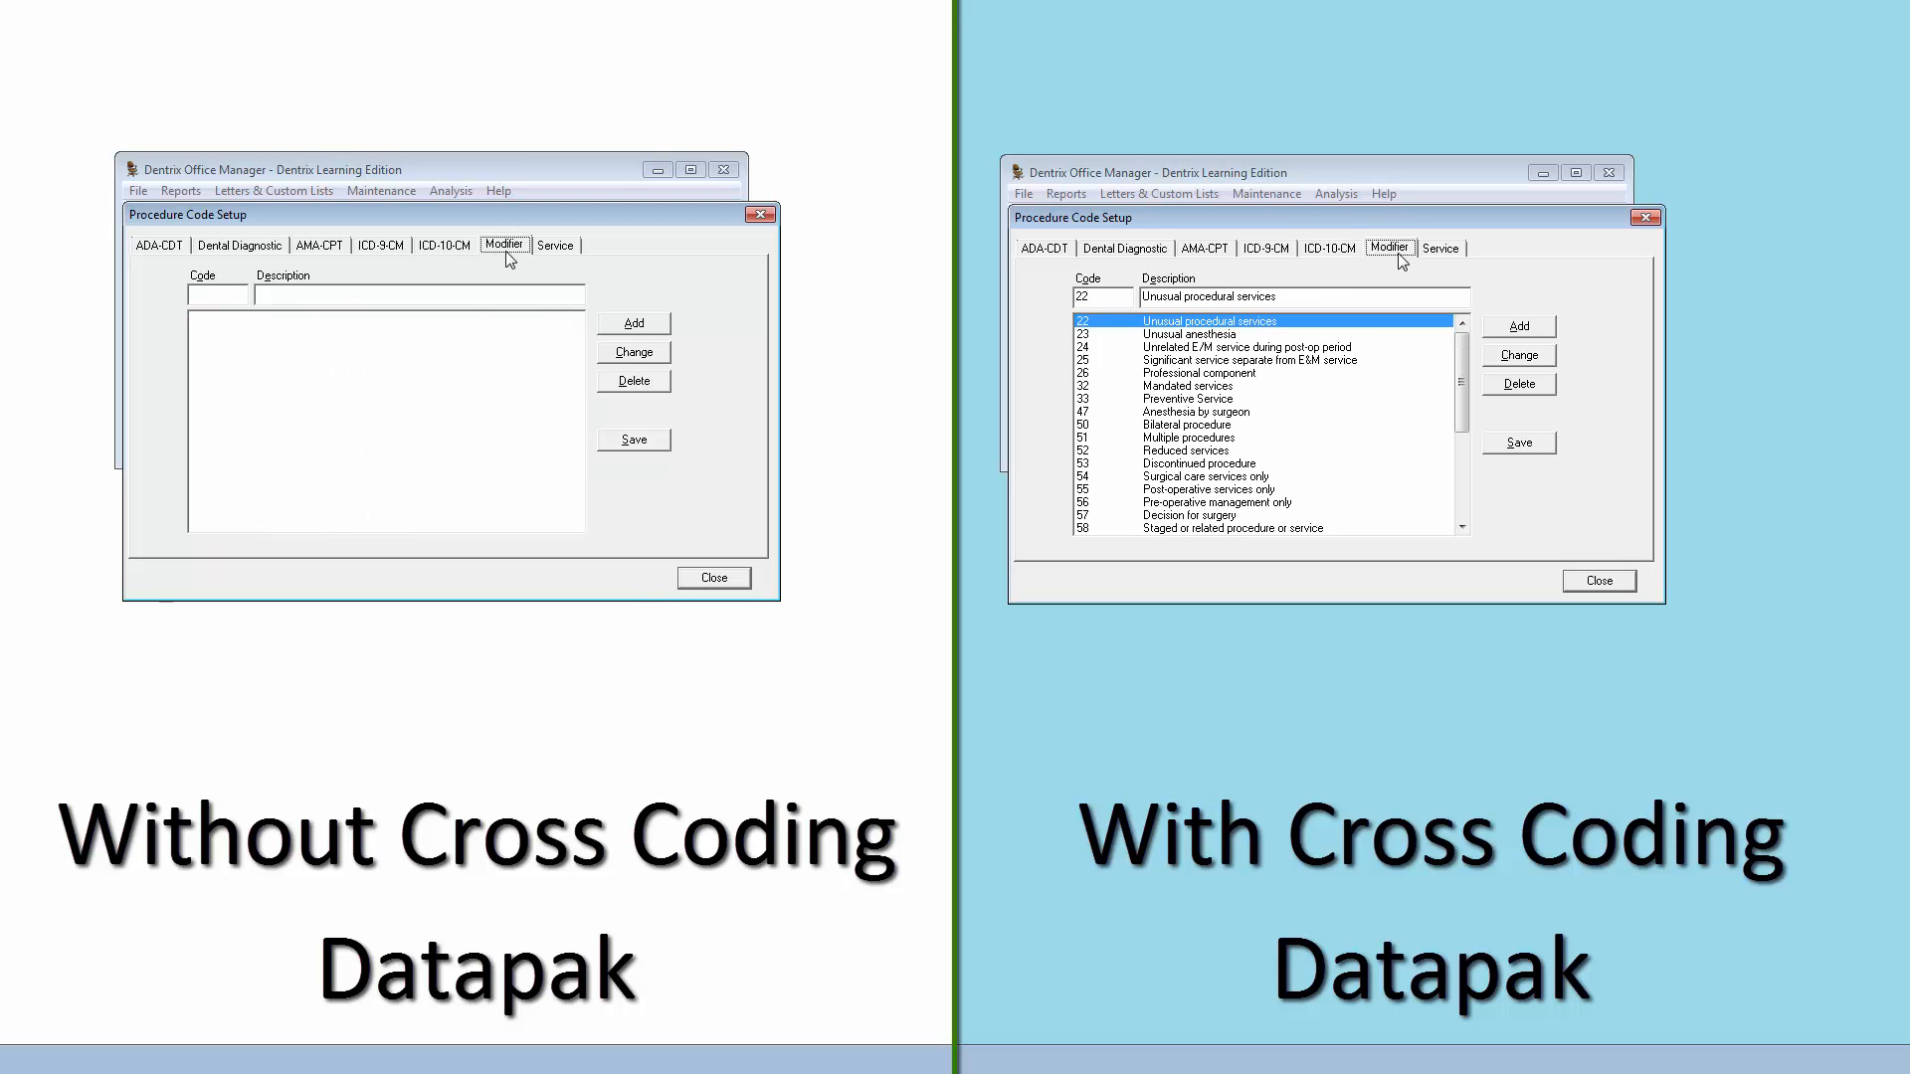
# Add modifier code 33 with the description "Preventive Service" to the empty modifier list
pyautogui.click(234, 290)
pyautogui.write('33')
pyautogui.press('Tab')
pyautogui.write('Preventative Service')
pyautogui.click(608, 328)
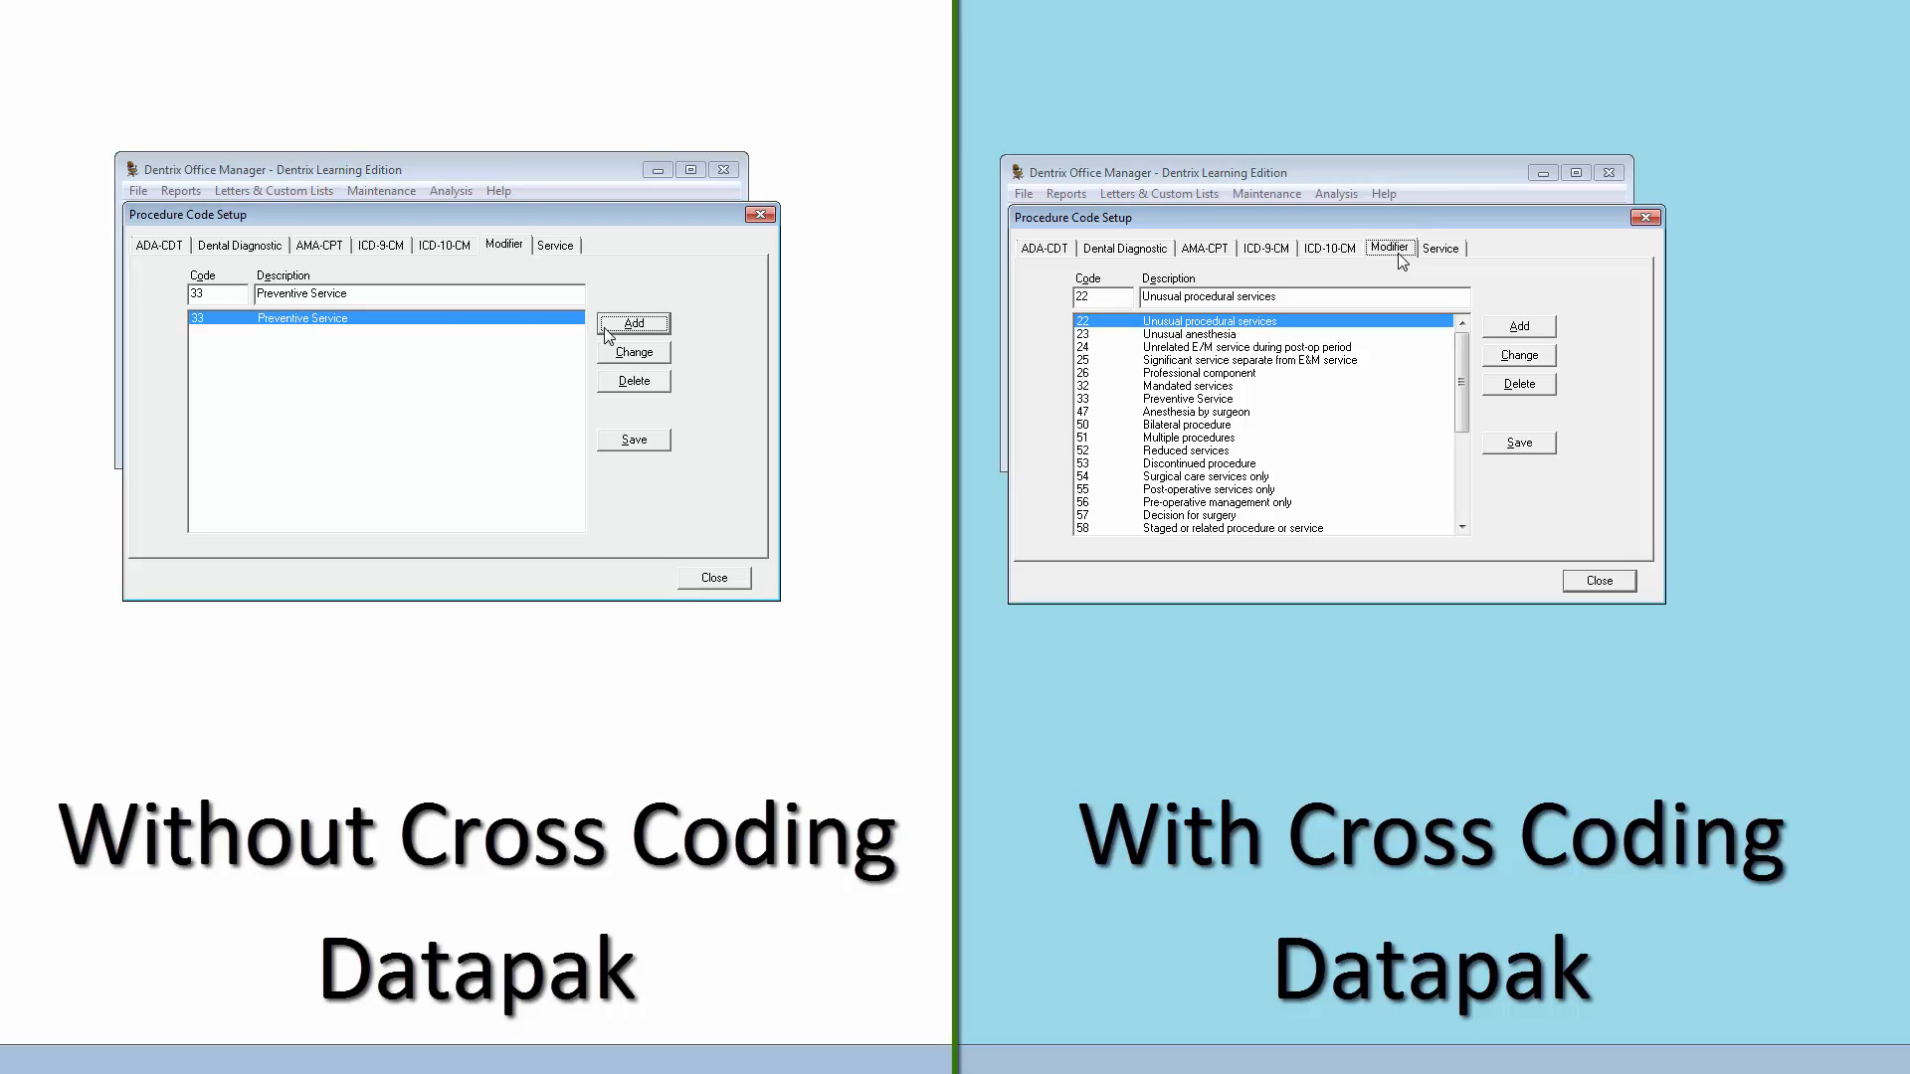
# Add modifier code 54 with the description "Surgical care services only" and save the modifier list
pyautogui.write('54')
pyautogui.press('Tab')
pyautogui.write('S')
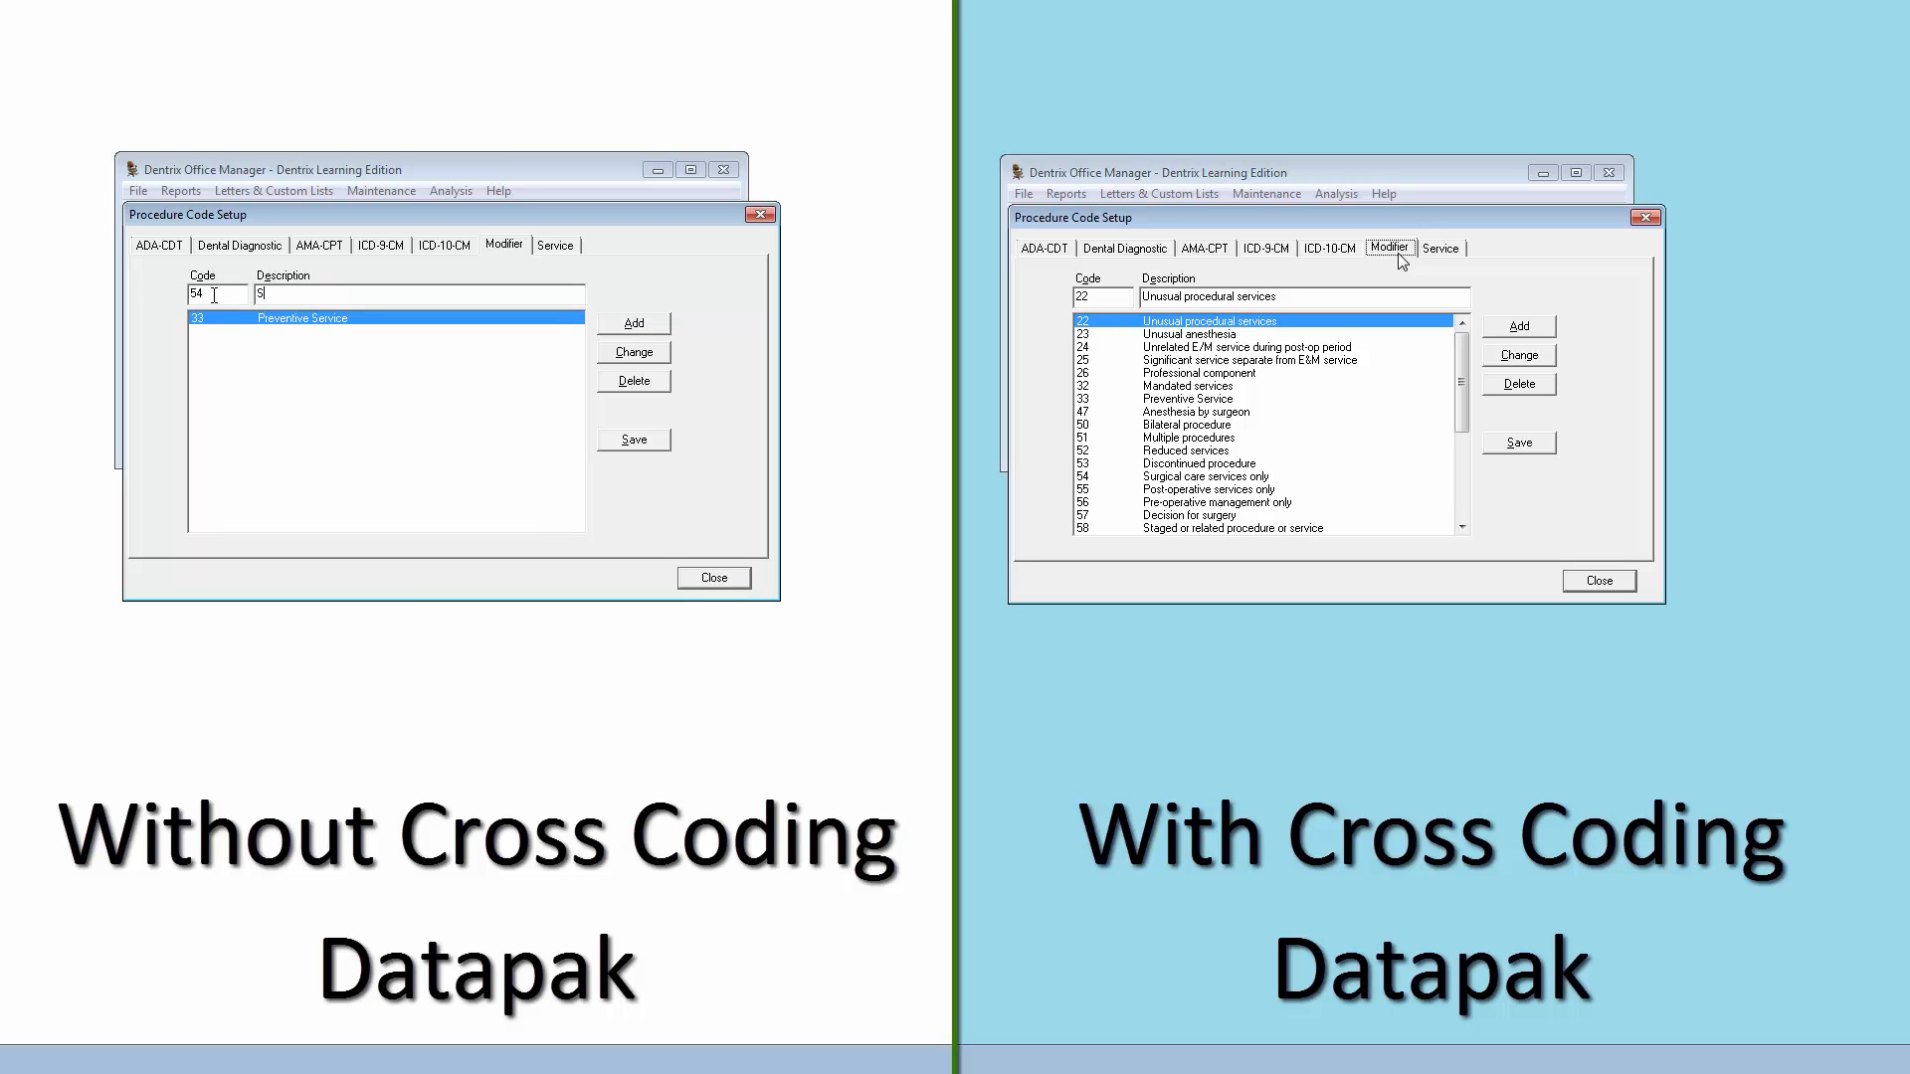
pyautogui.write('urgical care ser')
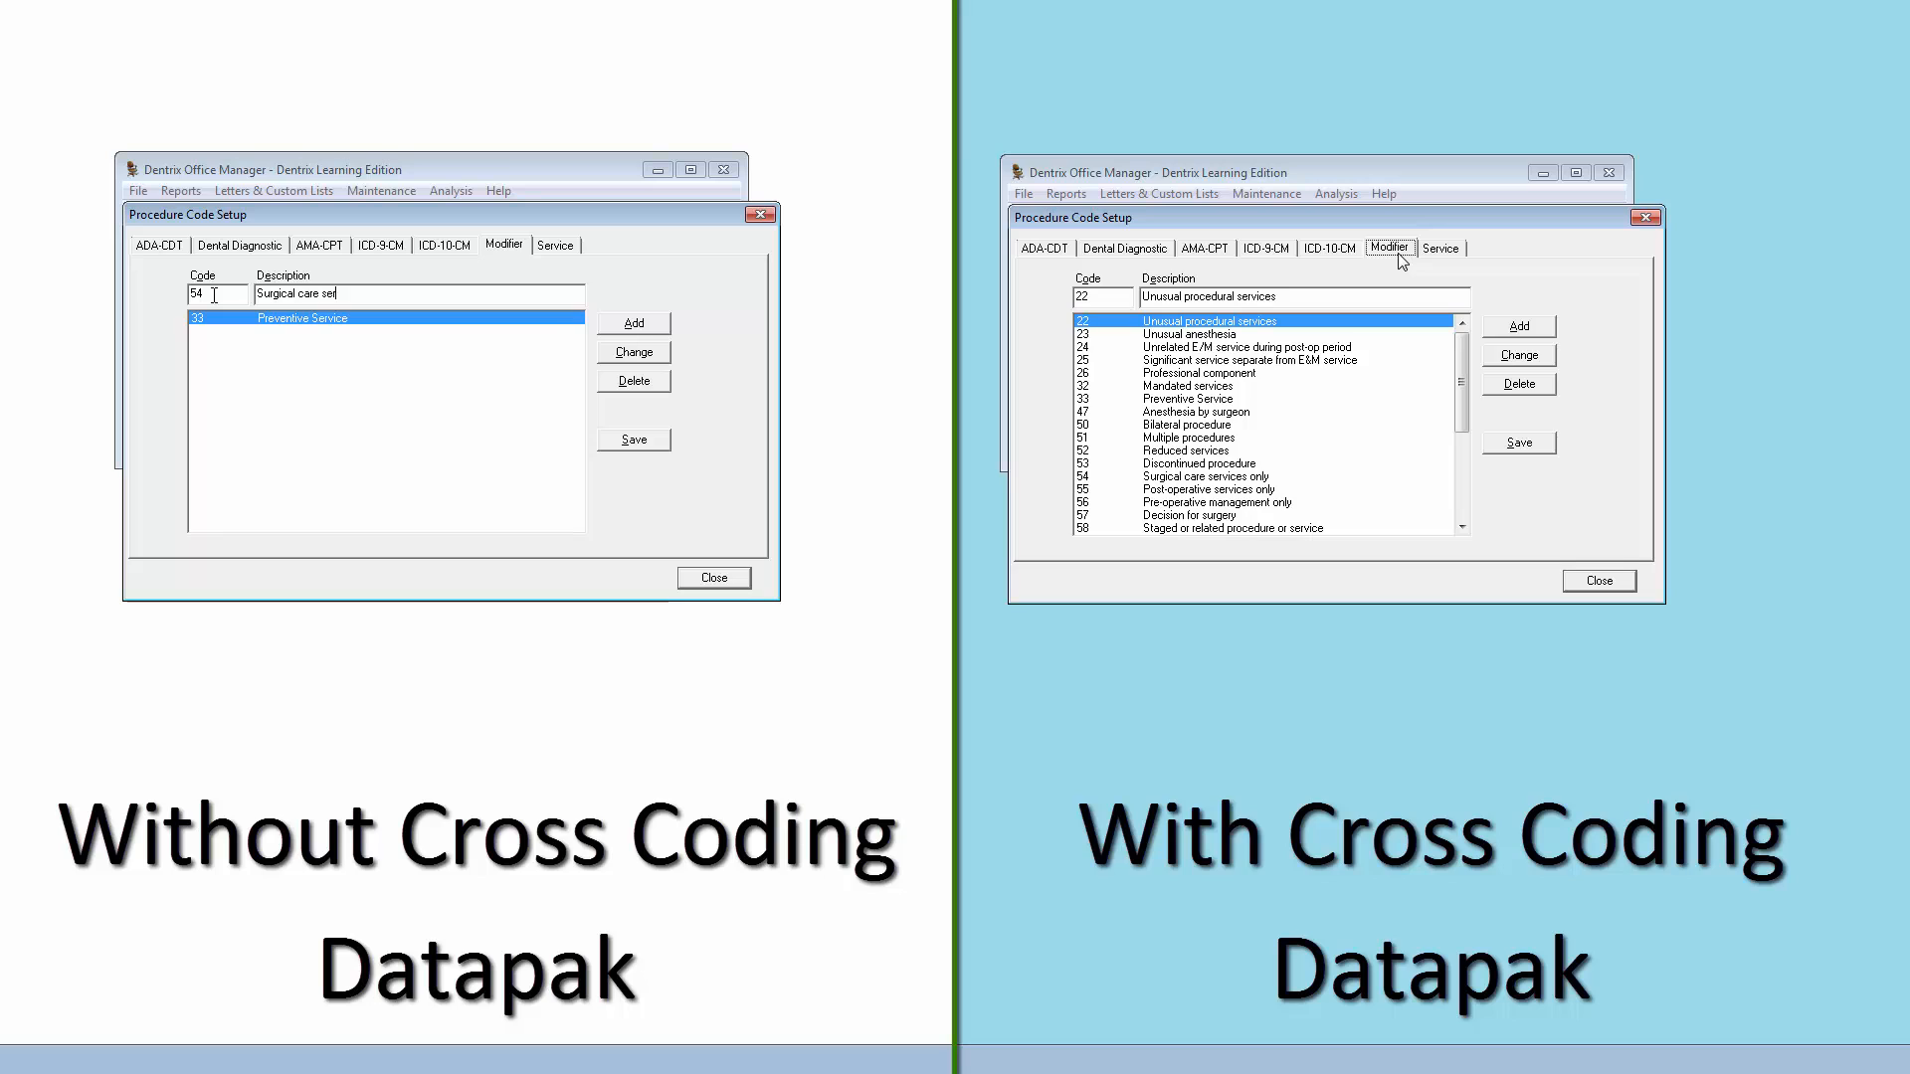
pyautogui.write('vices only')
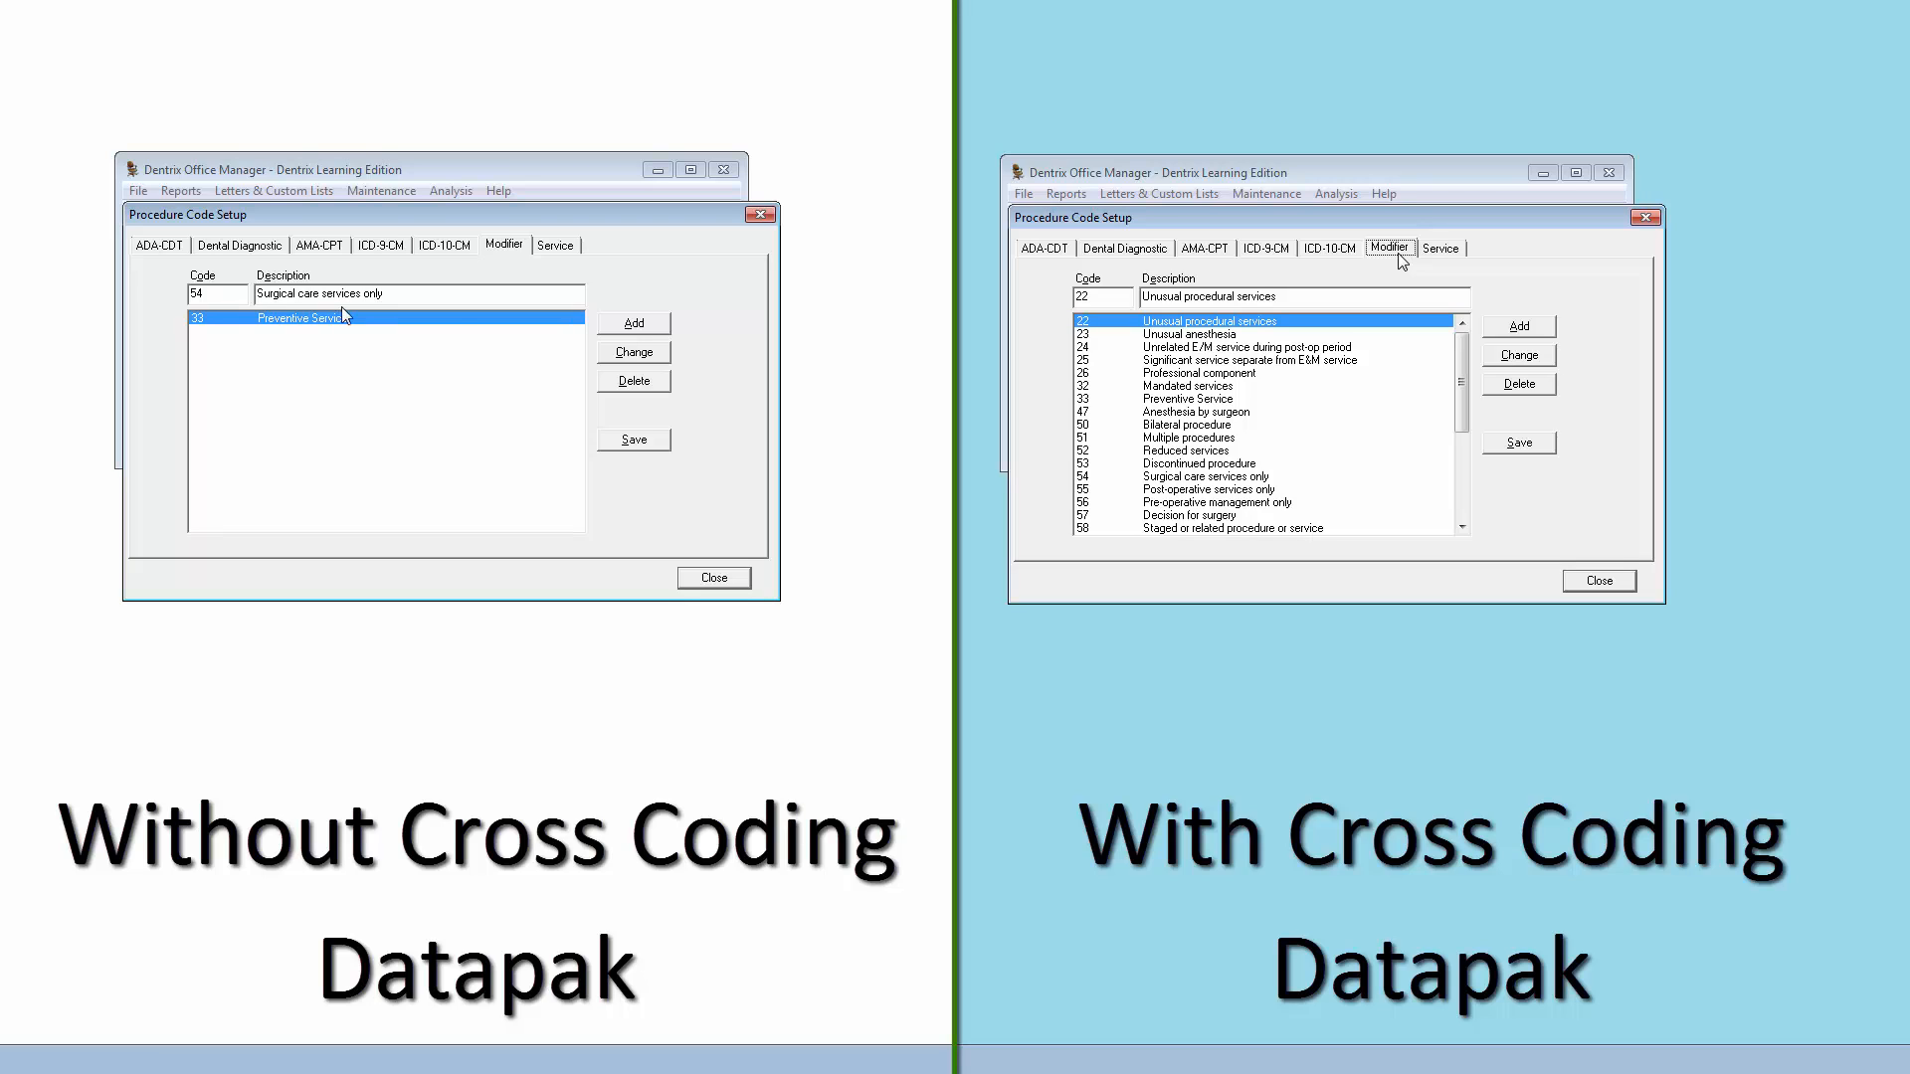
pyautogui.click(631, 331)
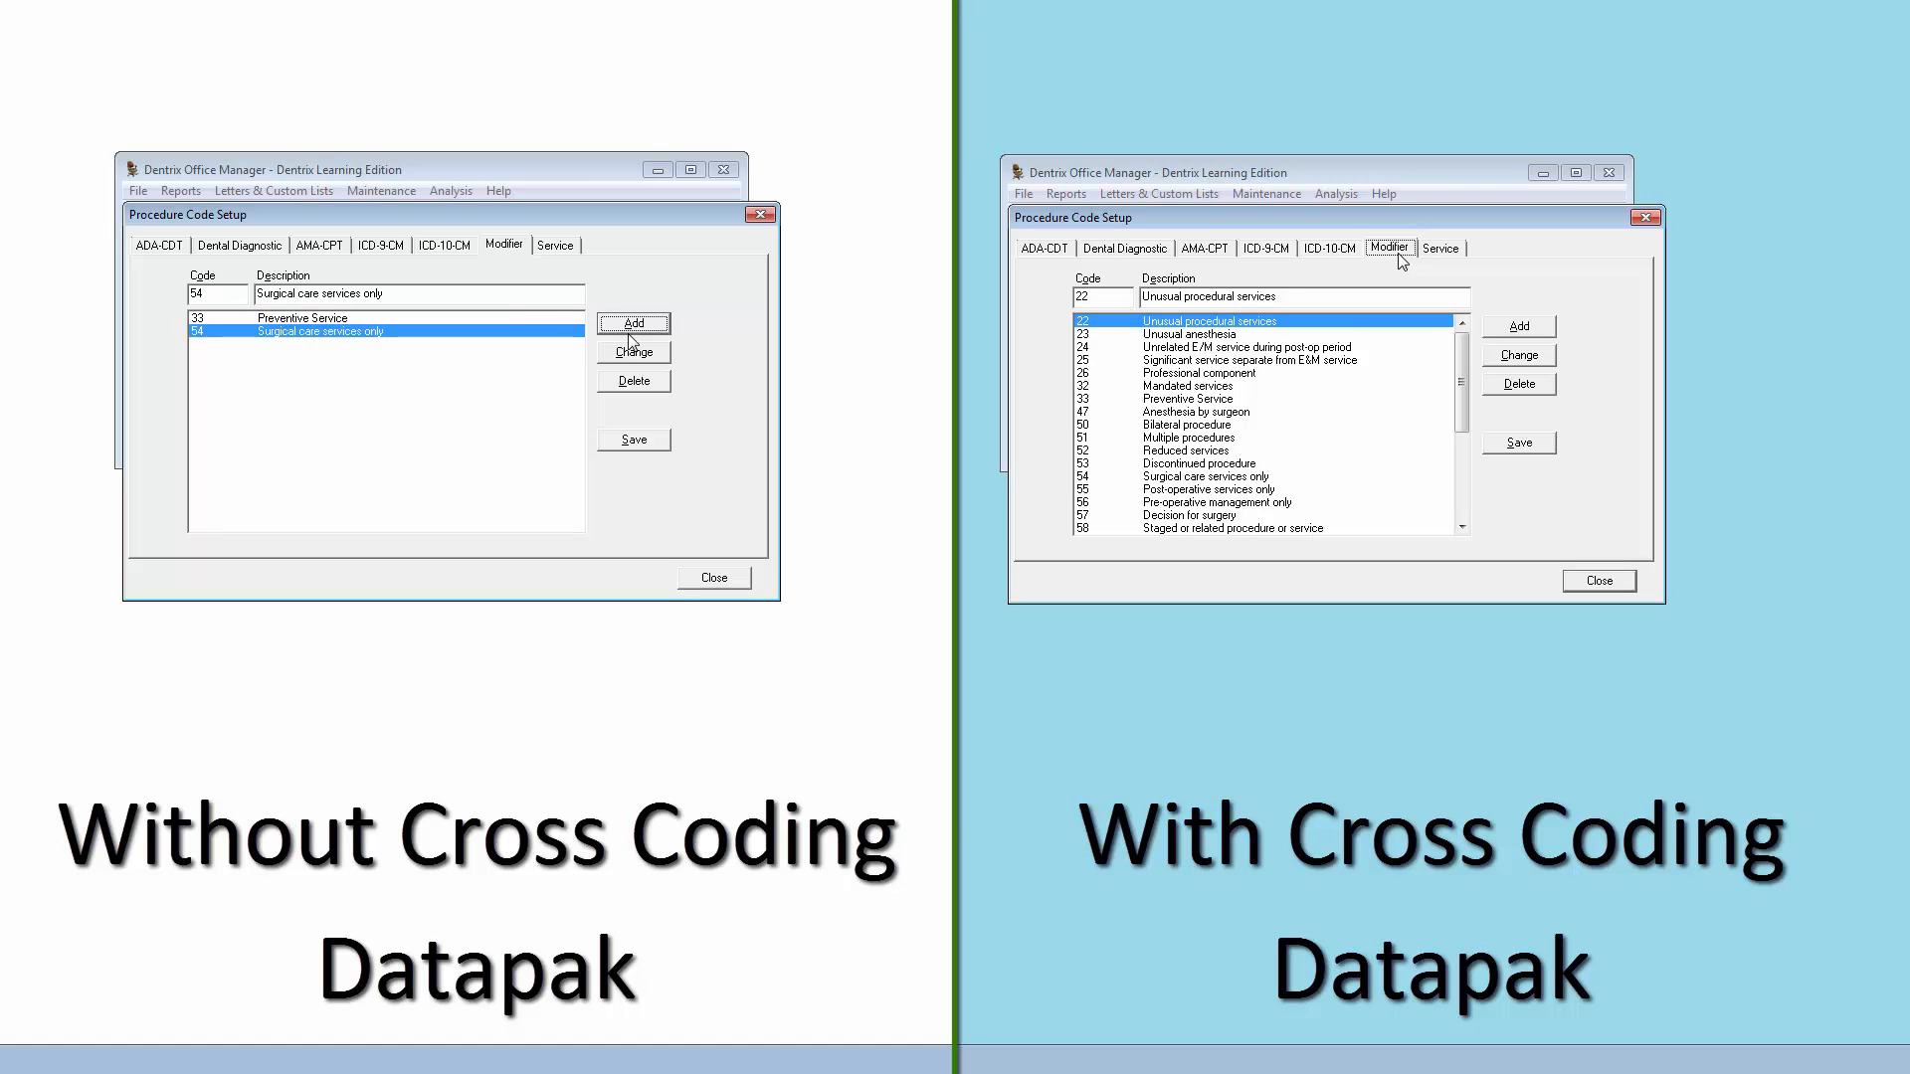
pyautogui.click(640, 446)
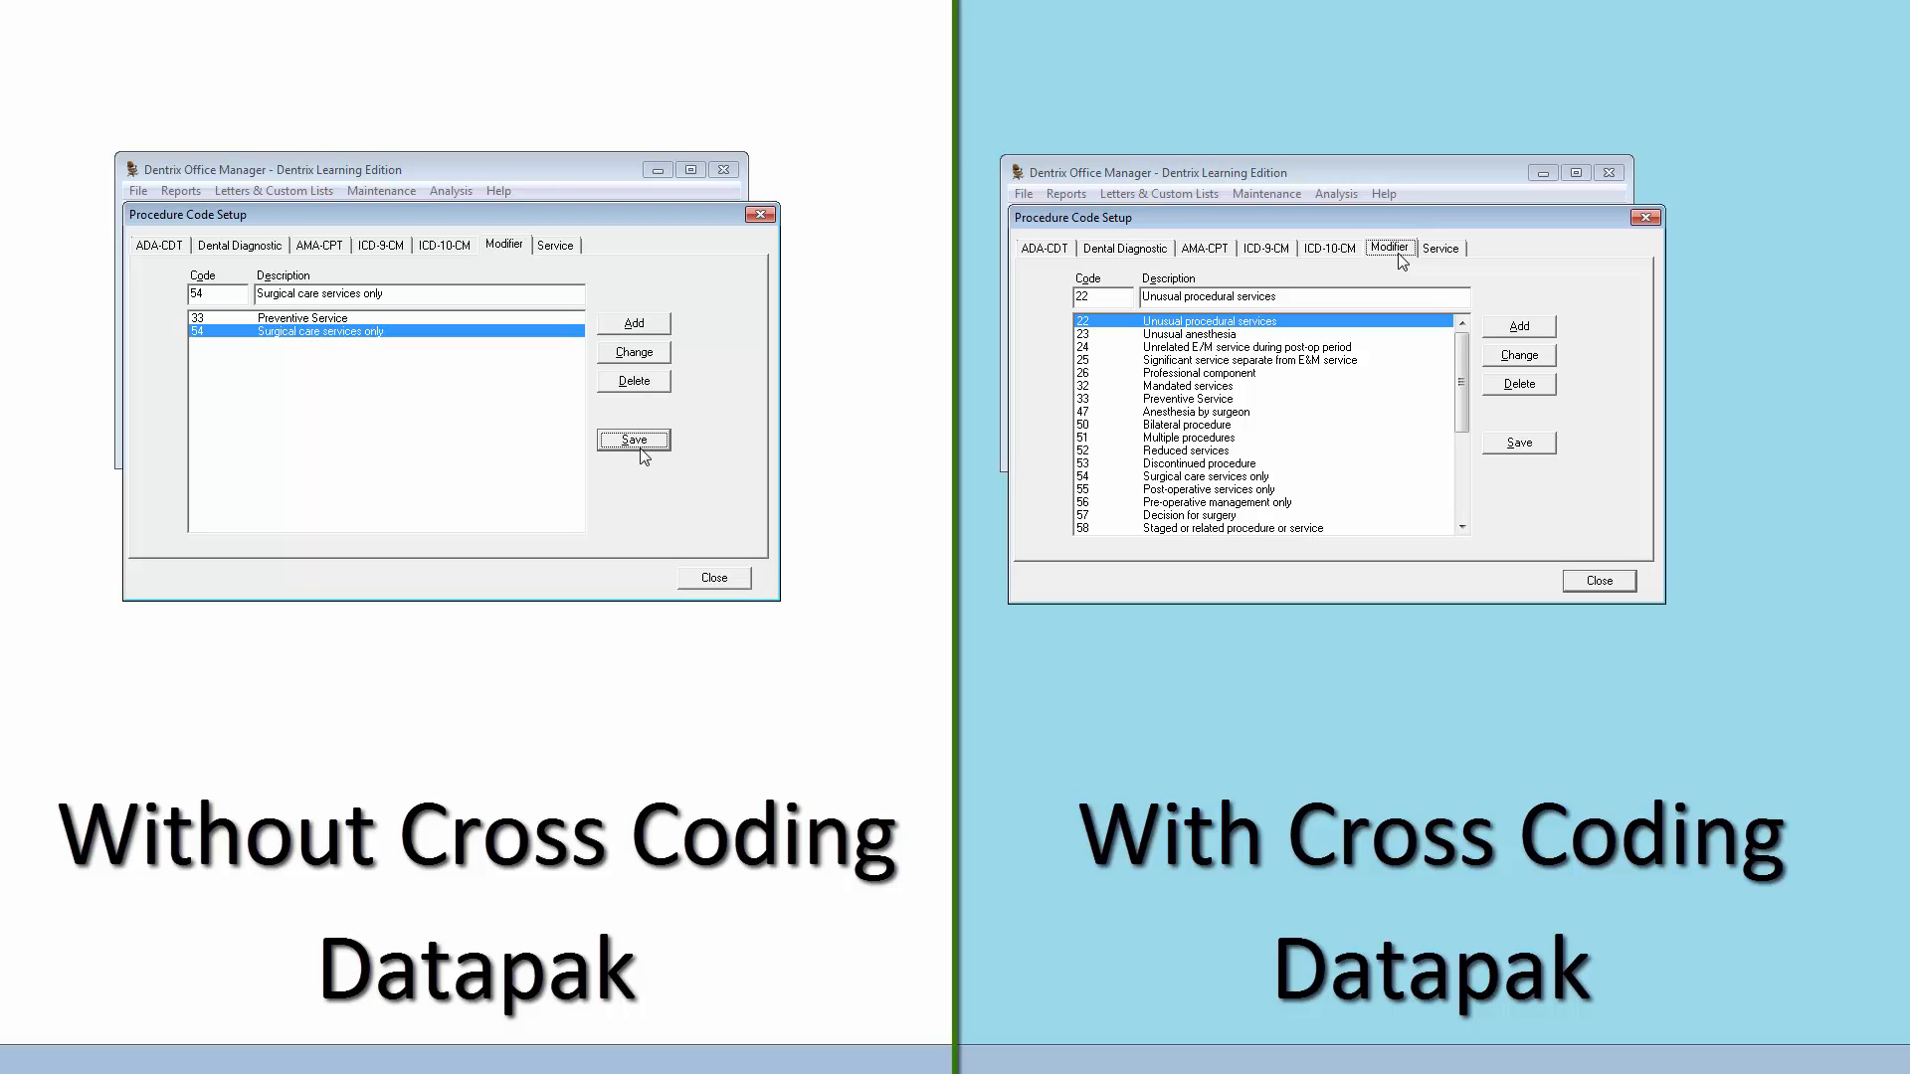
# Add the place of service code 11 with the description "Office" in the setup without the Datapak
pyautogui.click(562, 246)
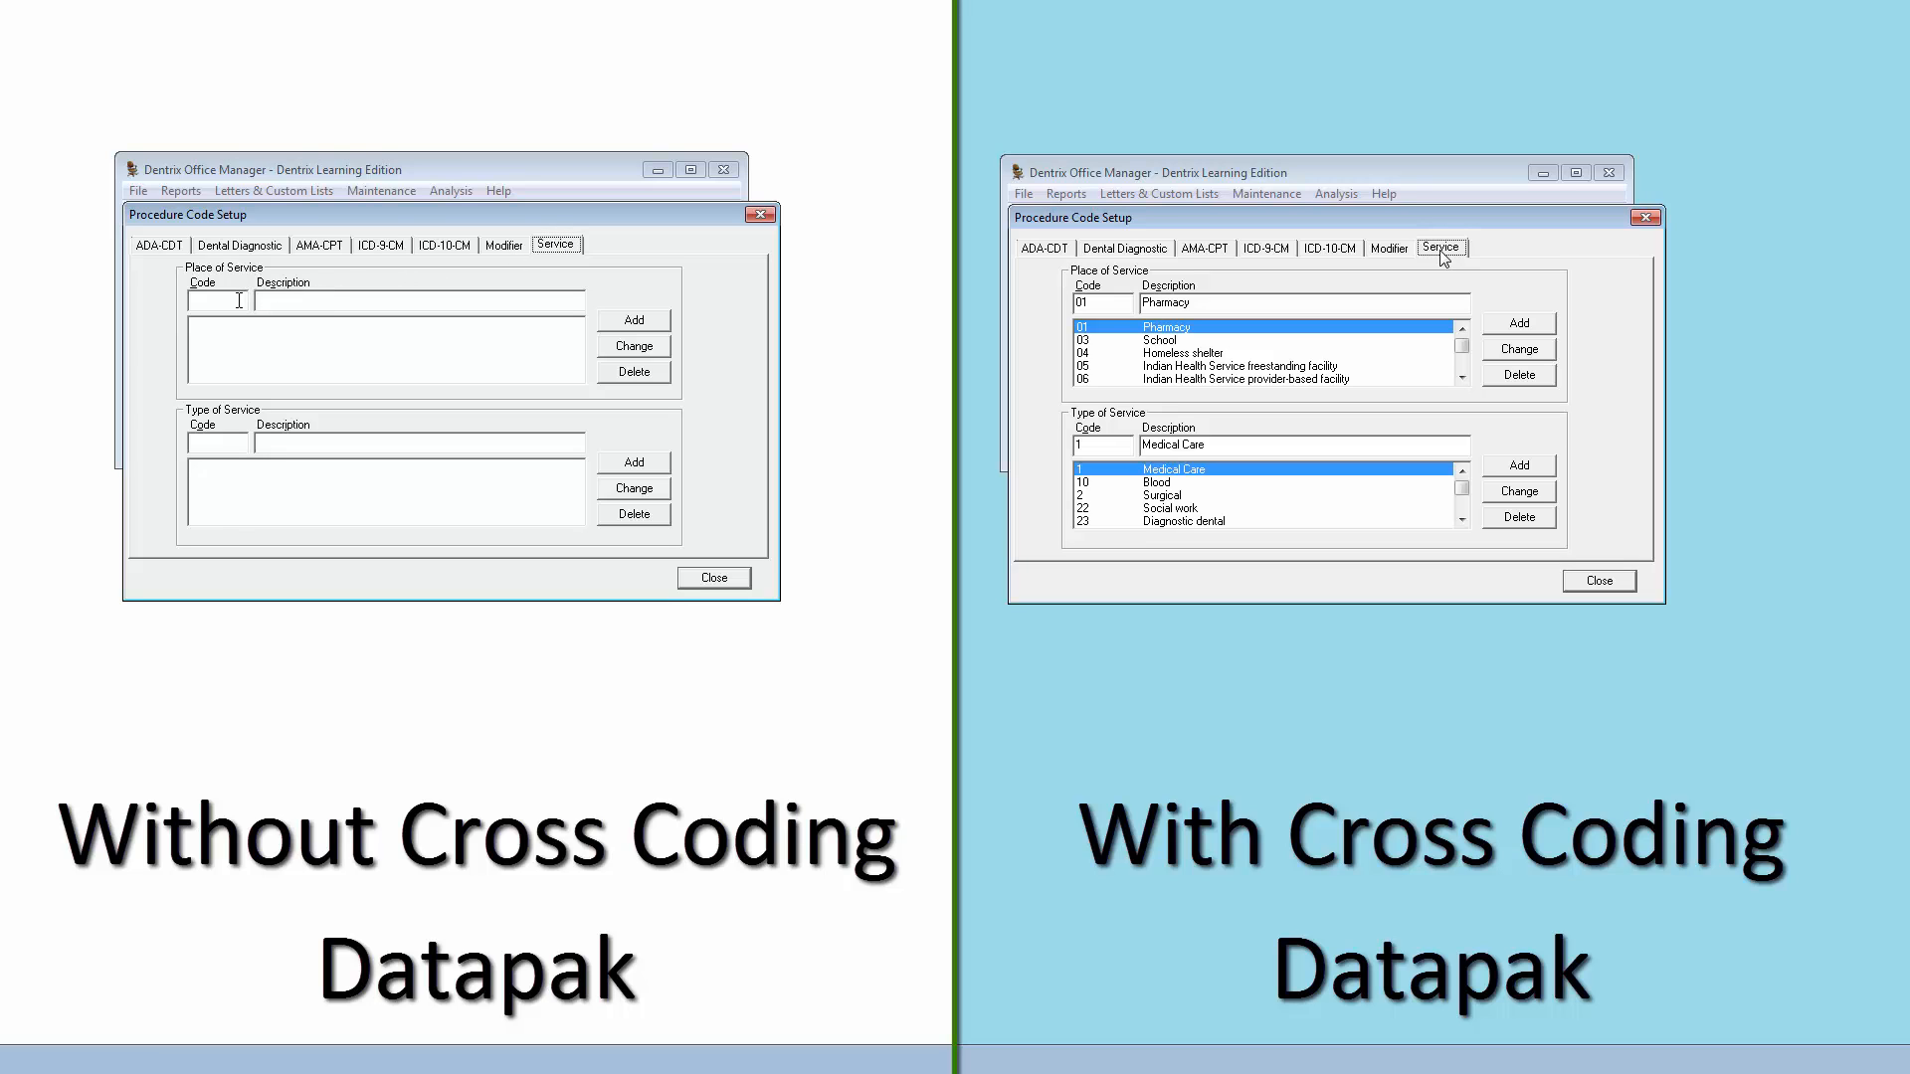
pyautogui.click(239, 300)
pyautogui.click(270, 299)
pyautogui.write('Office')
pyautogui.click(615, 329)
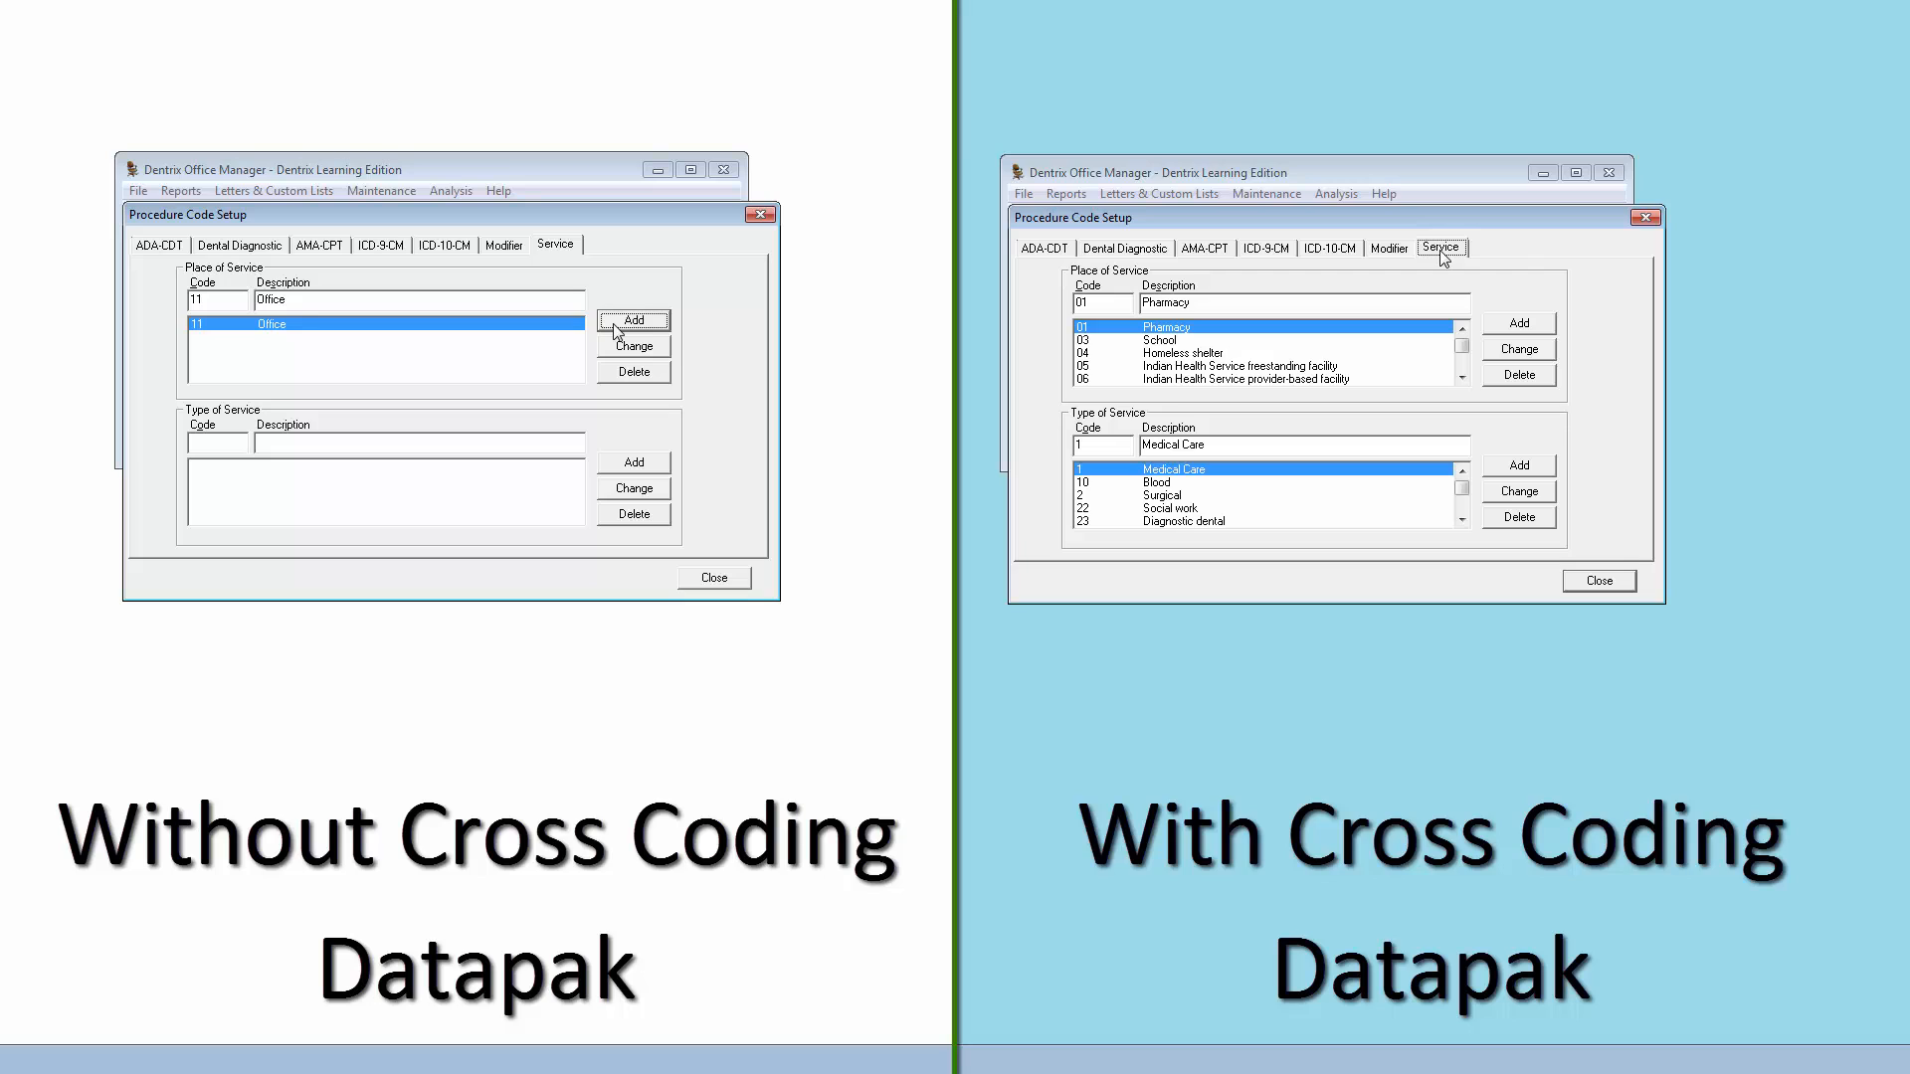
# Add the type of service code 1 with the description "Medical Care"
pyautogui.click(237, 448)
pyautogui.click(284, 442)
pyautogui.write('Medical Care')
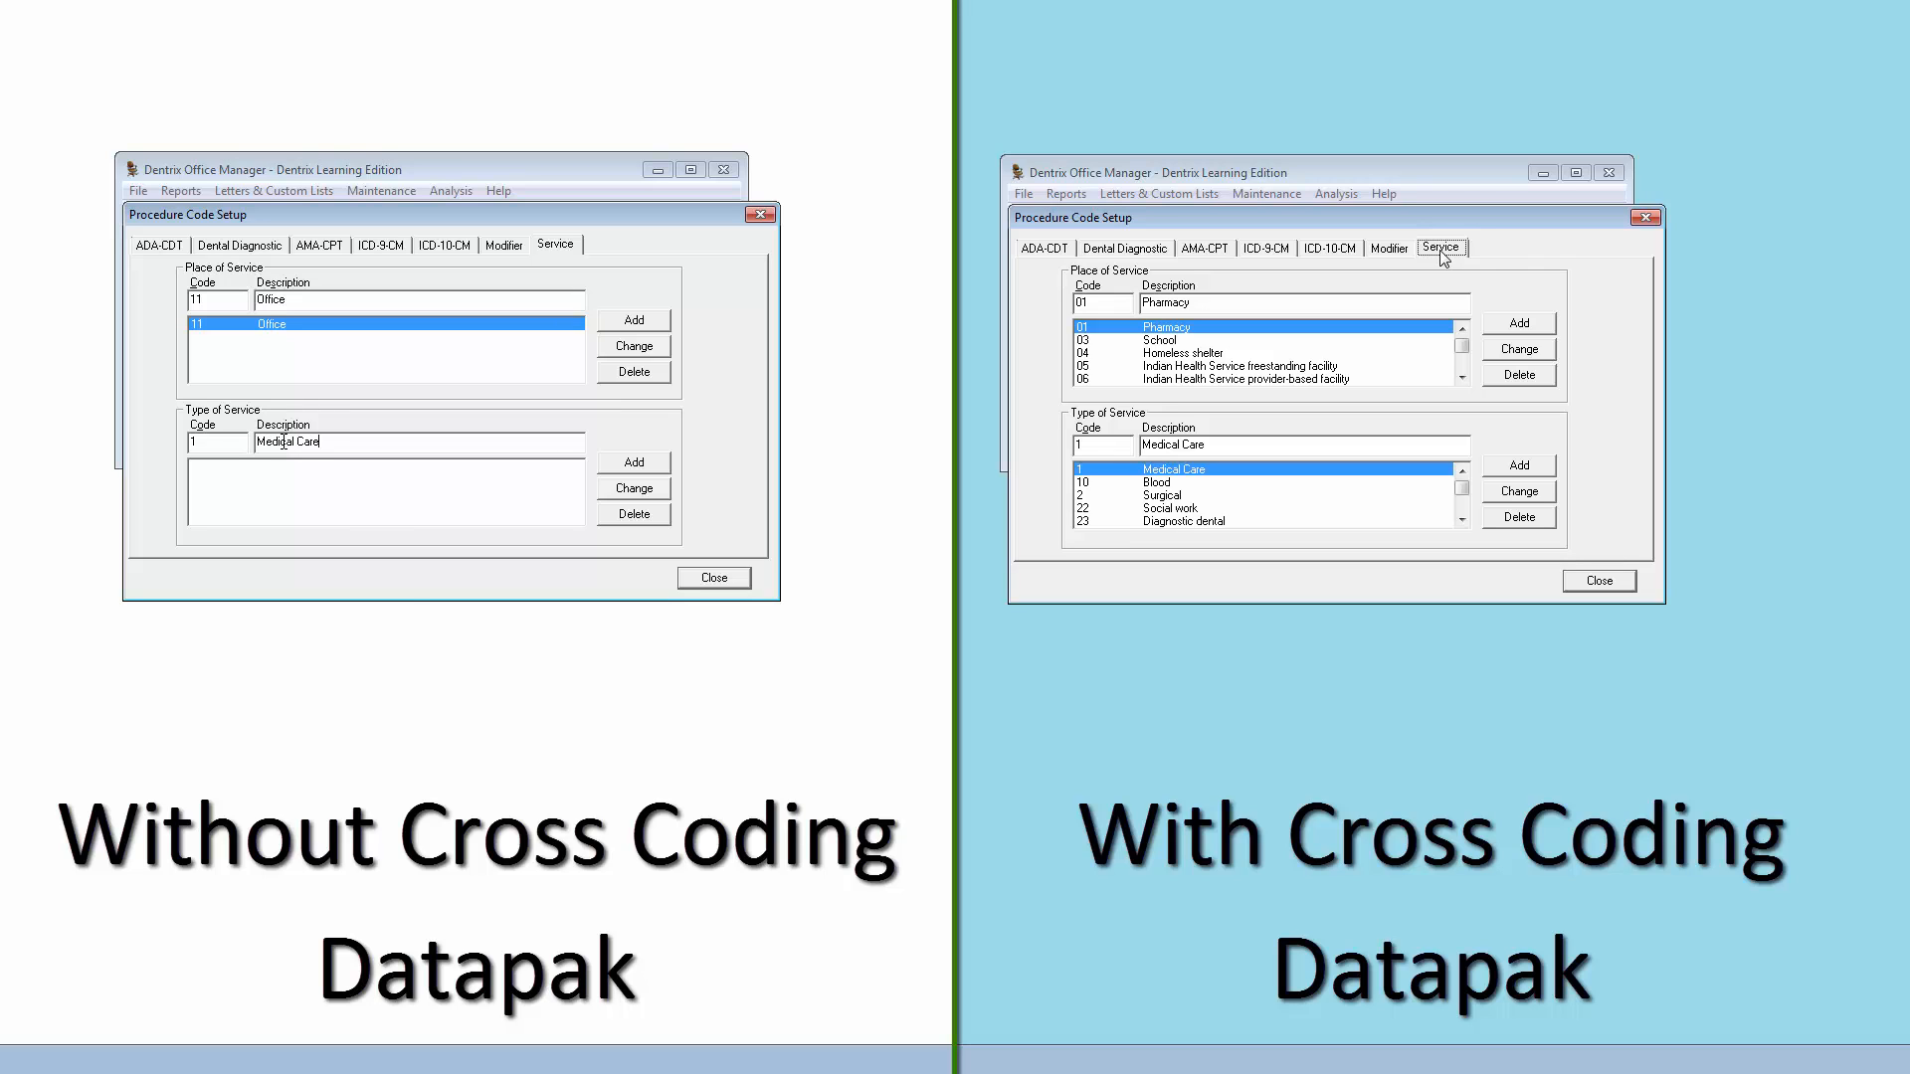
pyautogui.click(618, 465)
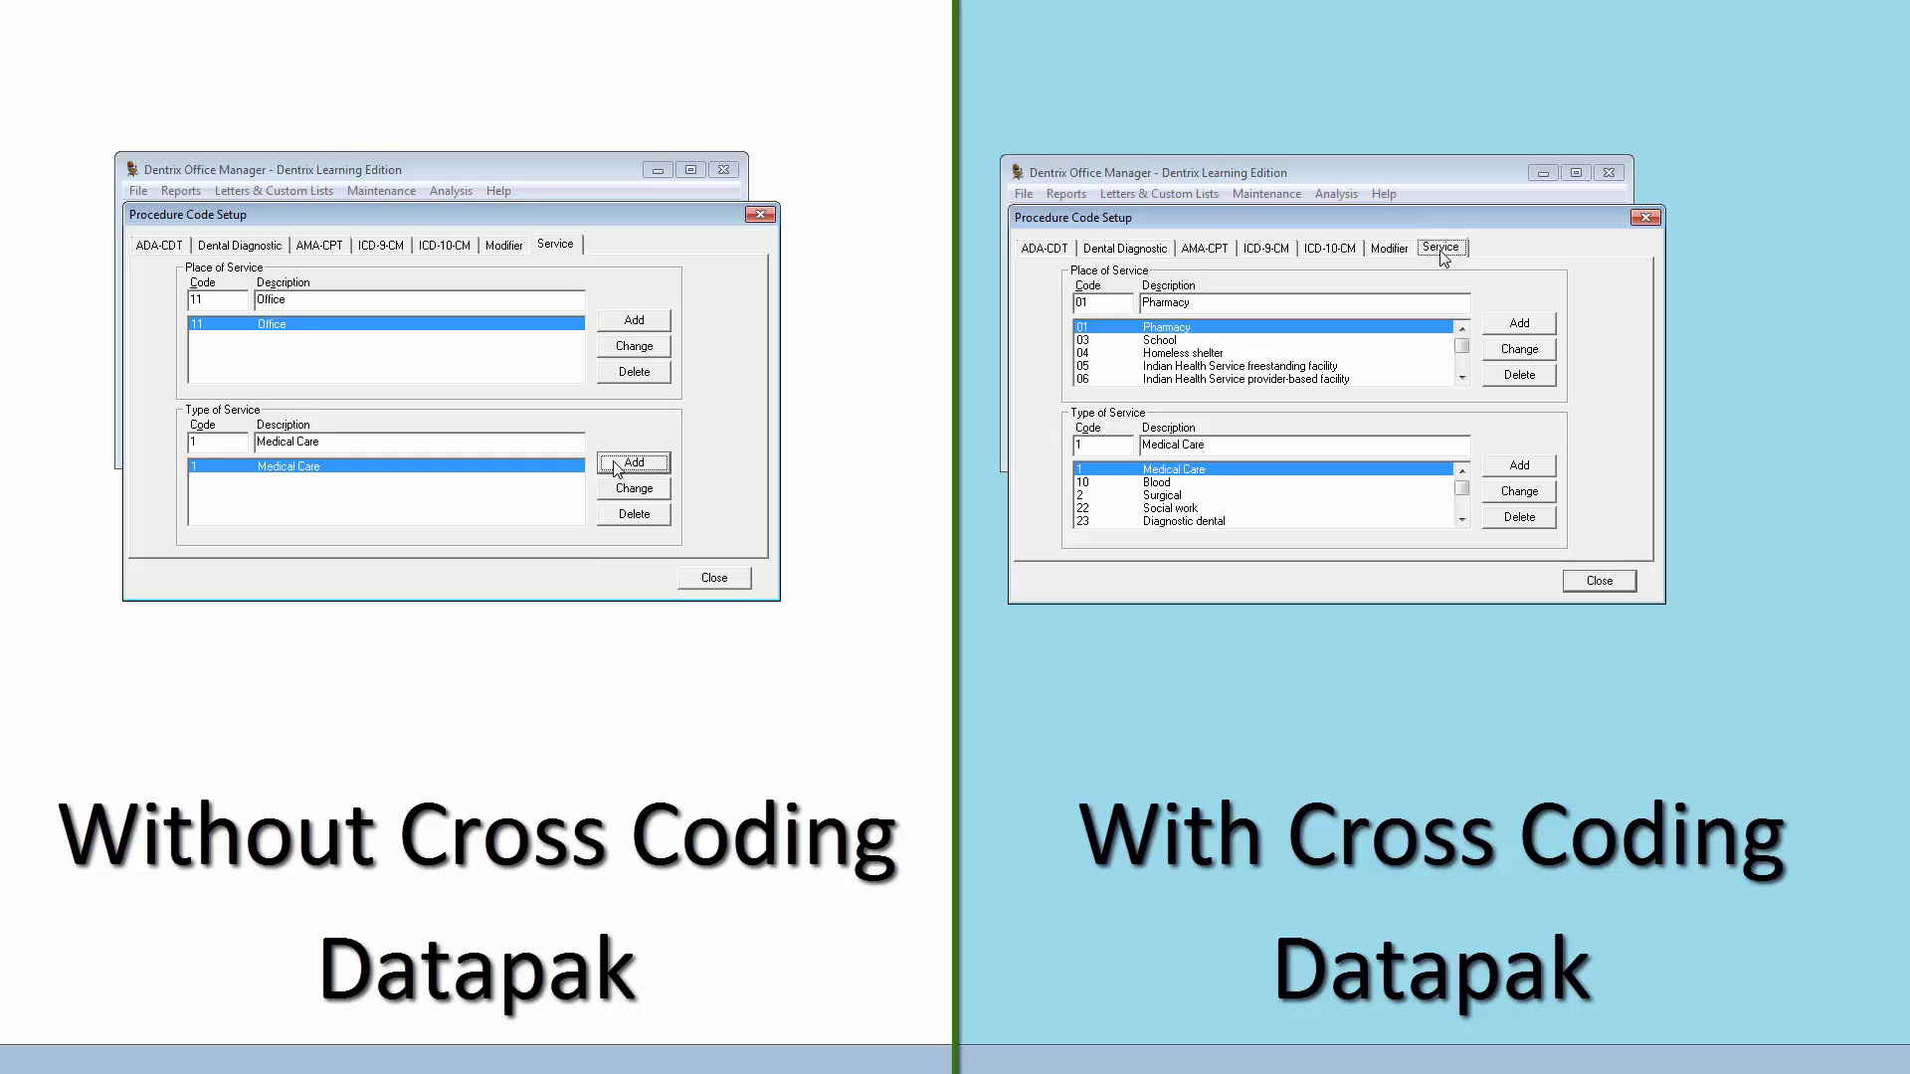
# Add the type of service code 35 with the description "Dental care"
pyautogui.doubleClick(218, 441)
pyautogui.write('35')
pyautogui.moveTo(321, 443); pyautogui.dragTo(260, 443)
pyautogui.write('D')
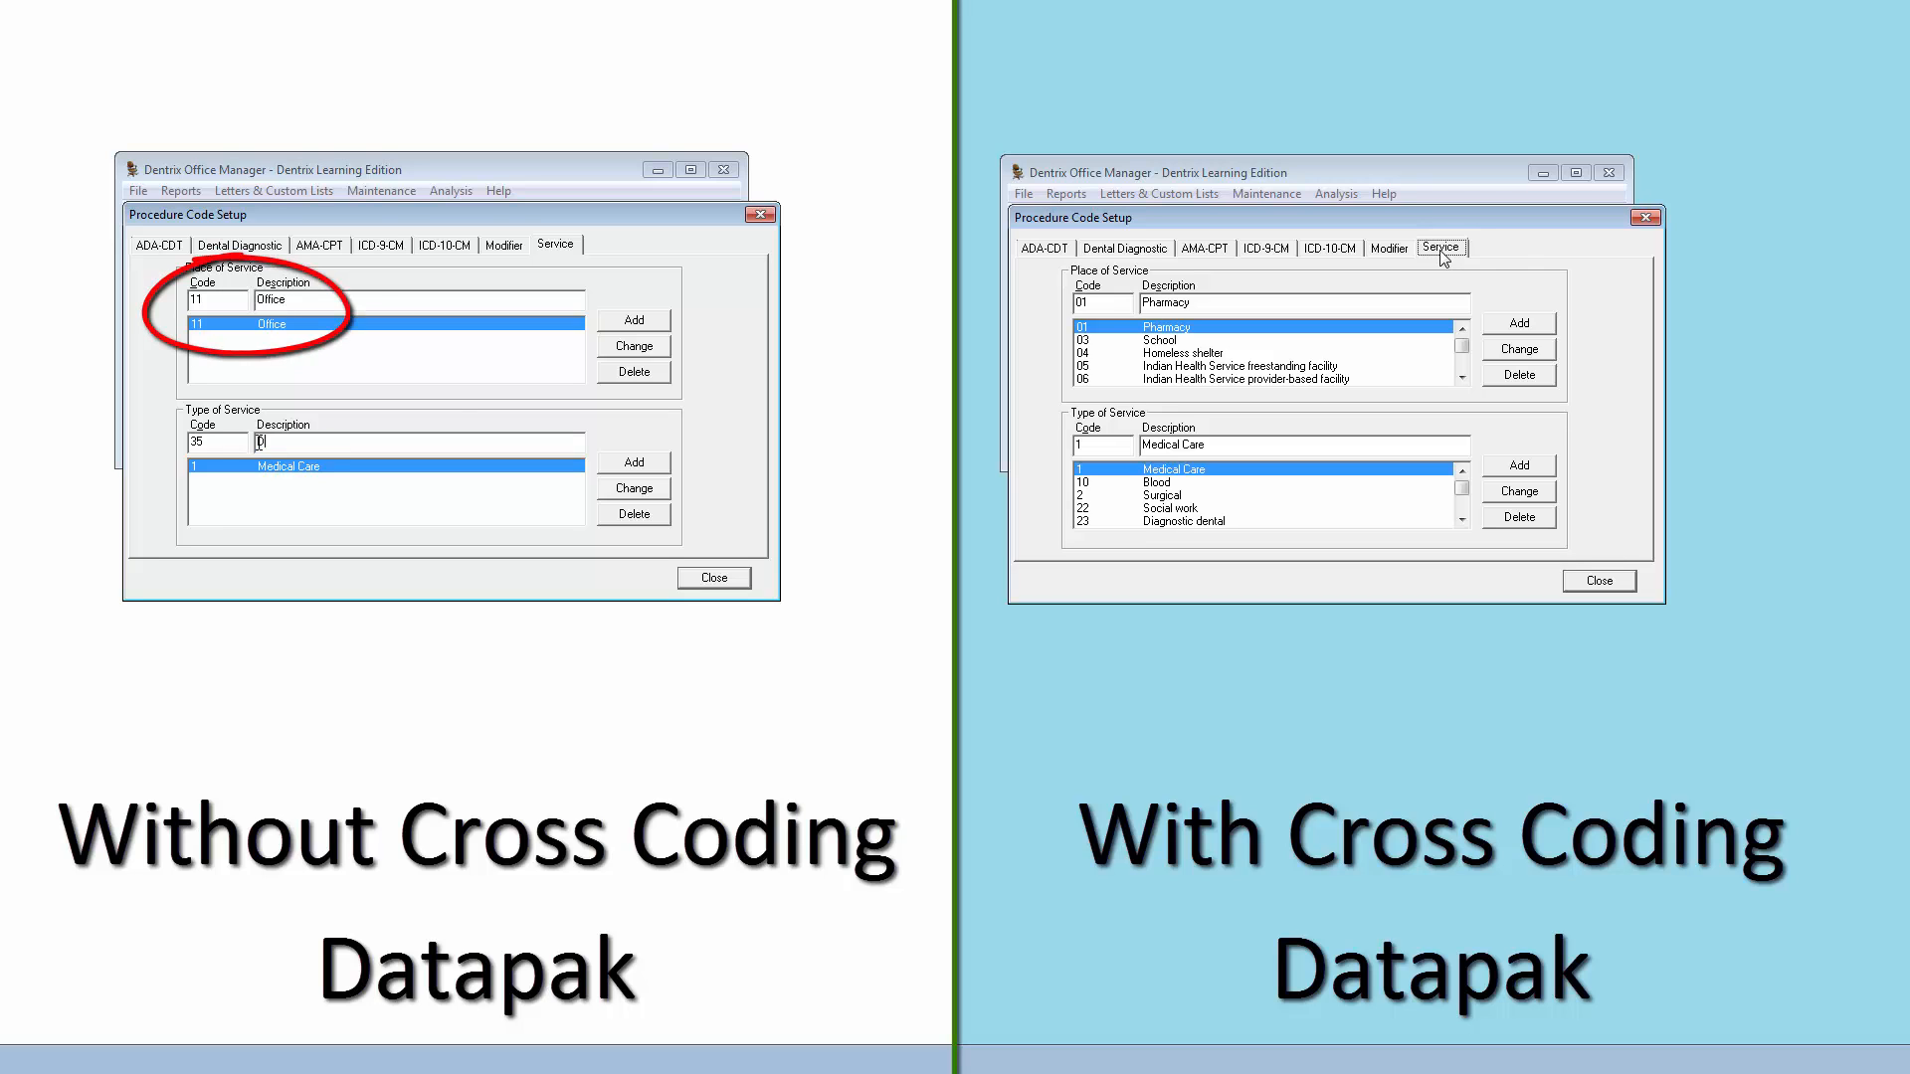
pyautogui.write('ental care')
pyautogui.click(623, 463)
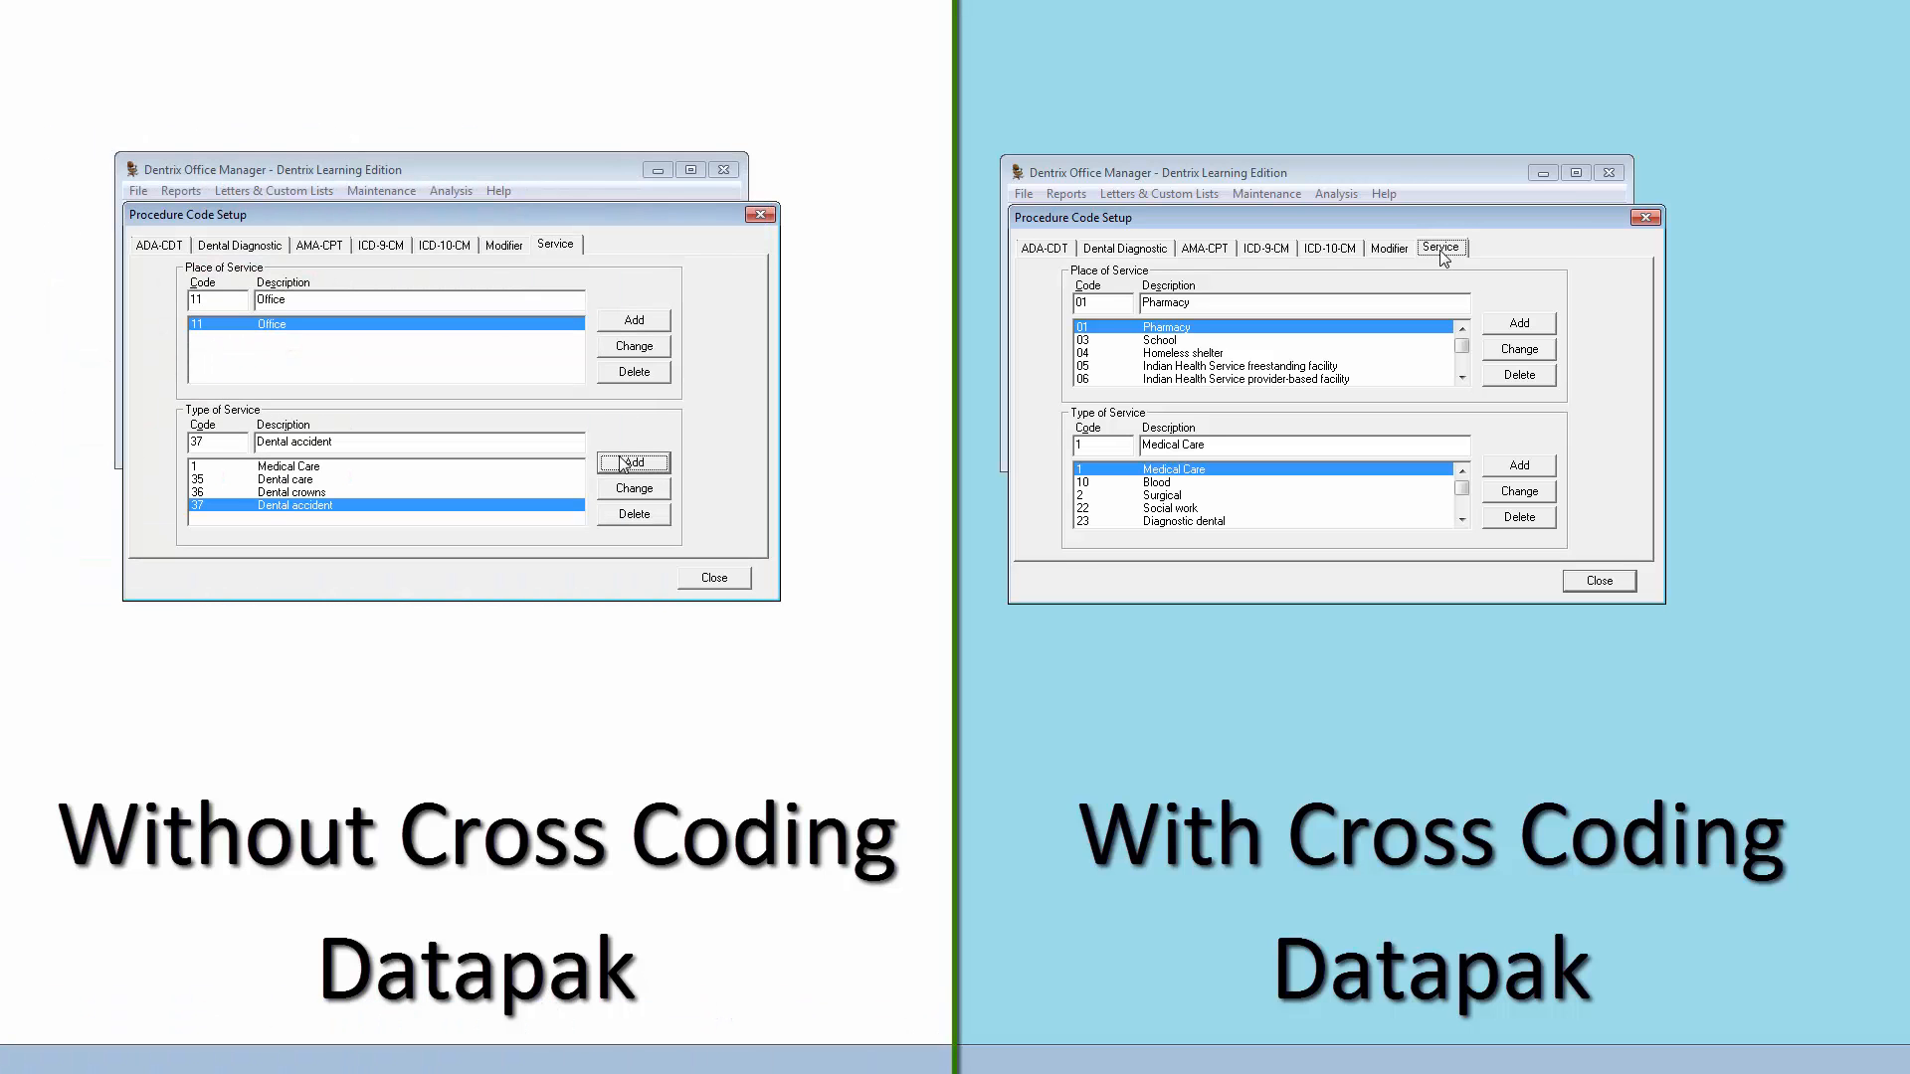
# Close Procedure Code Setup in both windows and save the changed service codes
pyautogui.click(704, 578)
pyautogui.click(1585, 585)
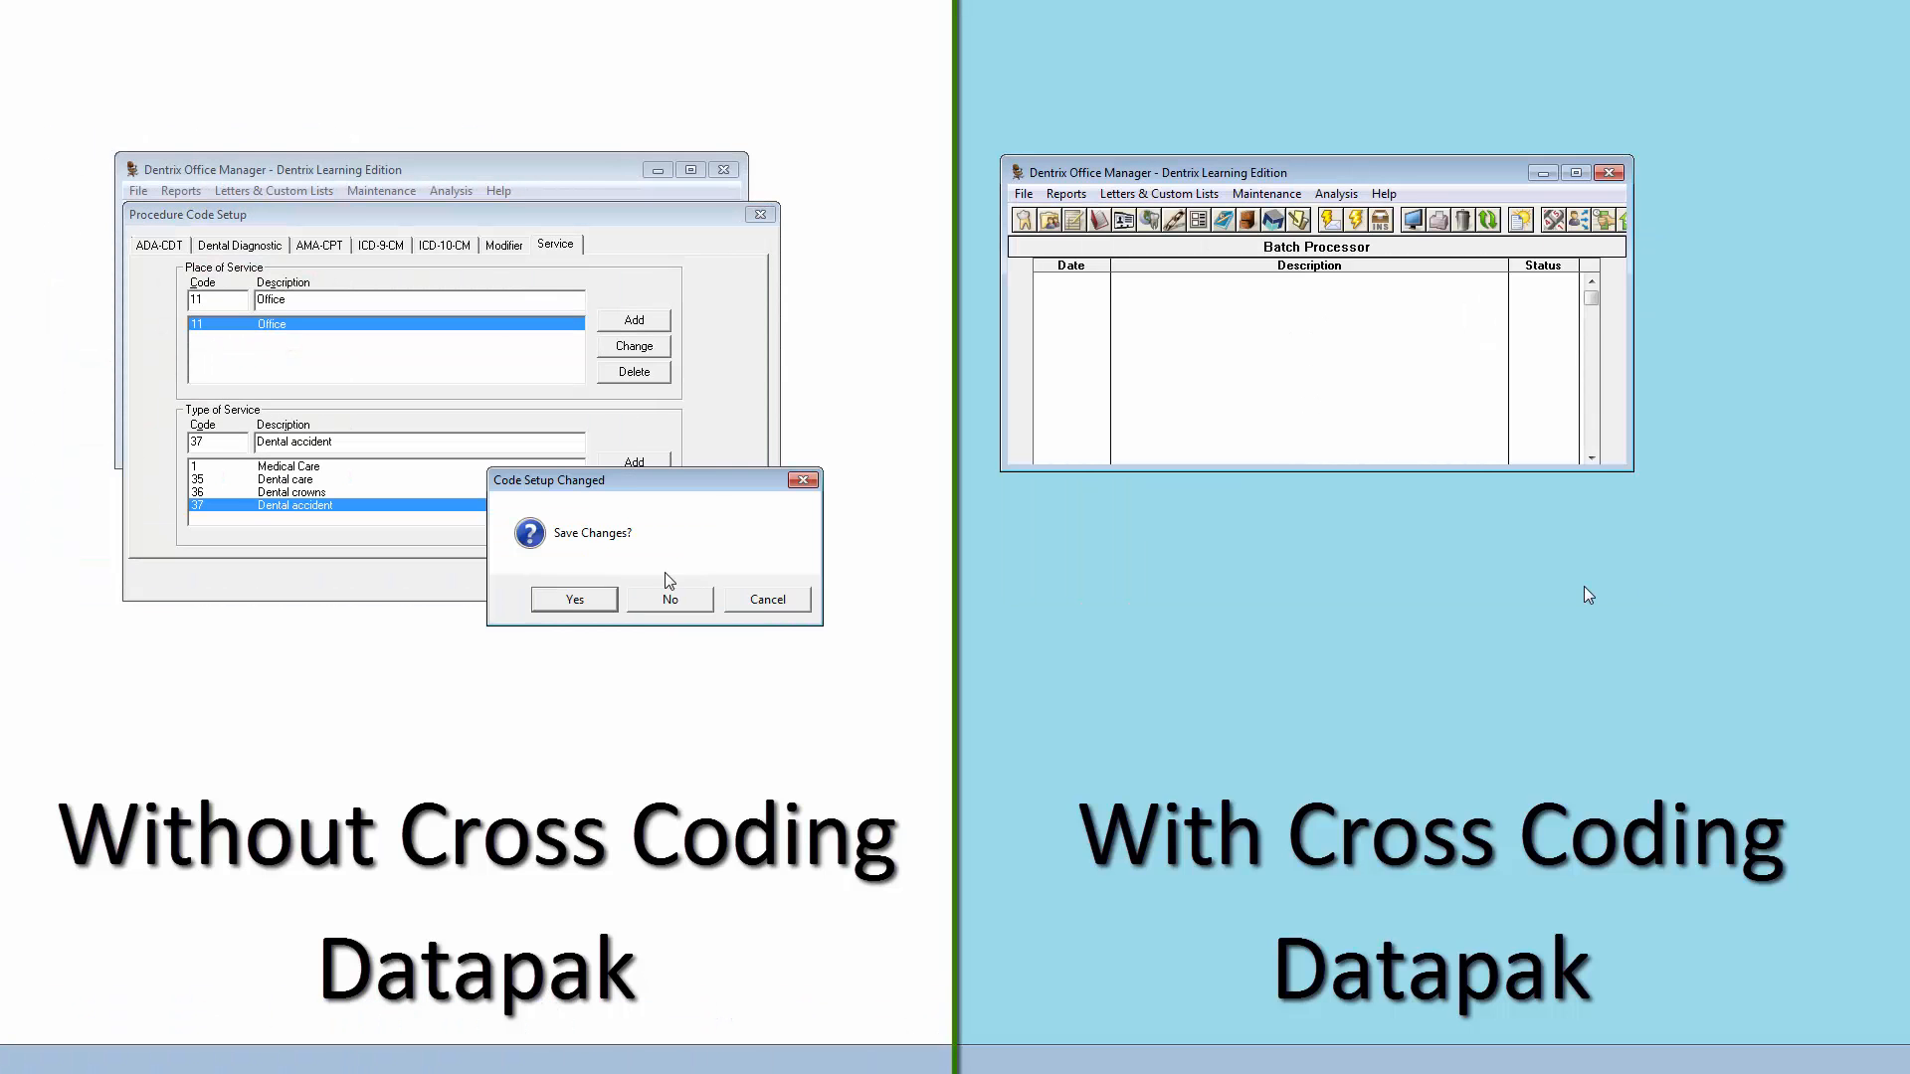
pyautogui.click(575, 599)
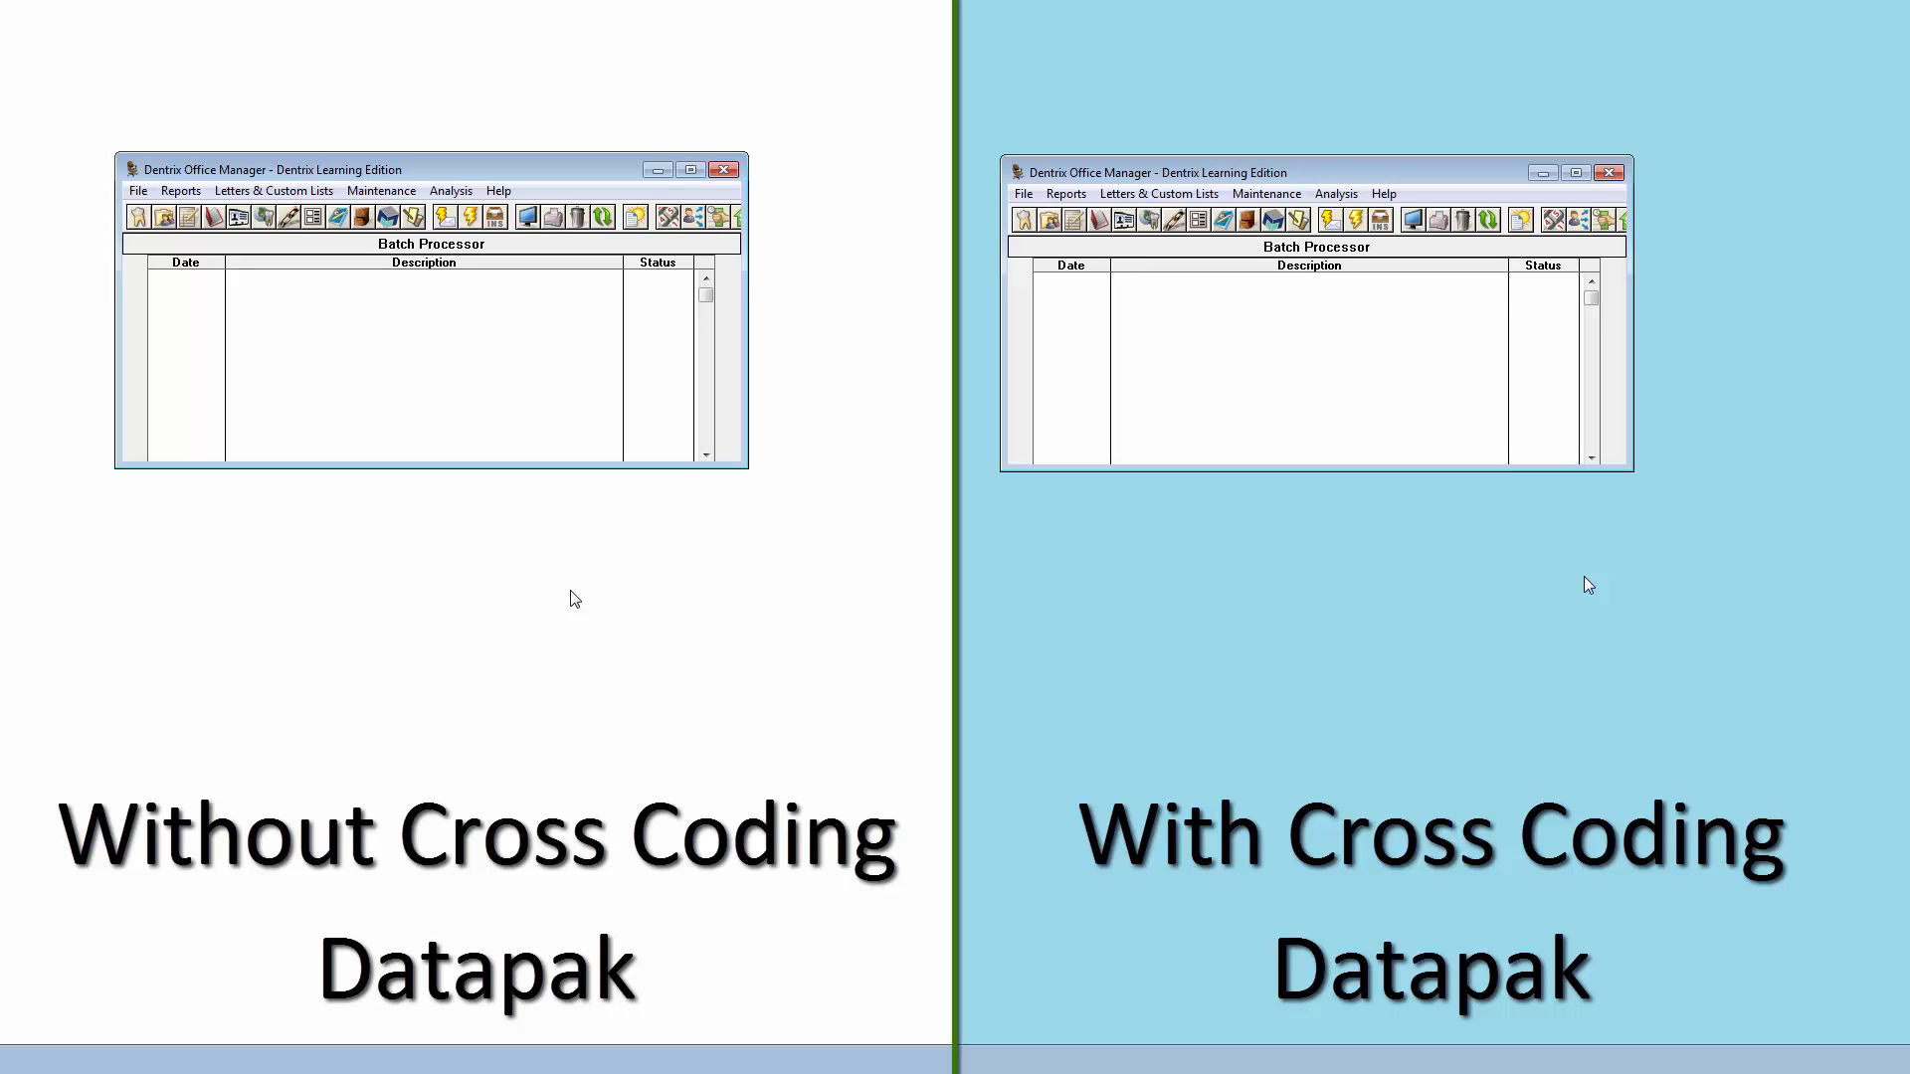
# Open Medical Cross Coding Setup in both Office Manager windows
pyautogui.click(1263, 194)
pyautogui.click(388, 191)
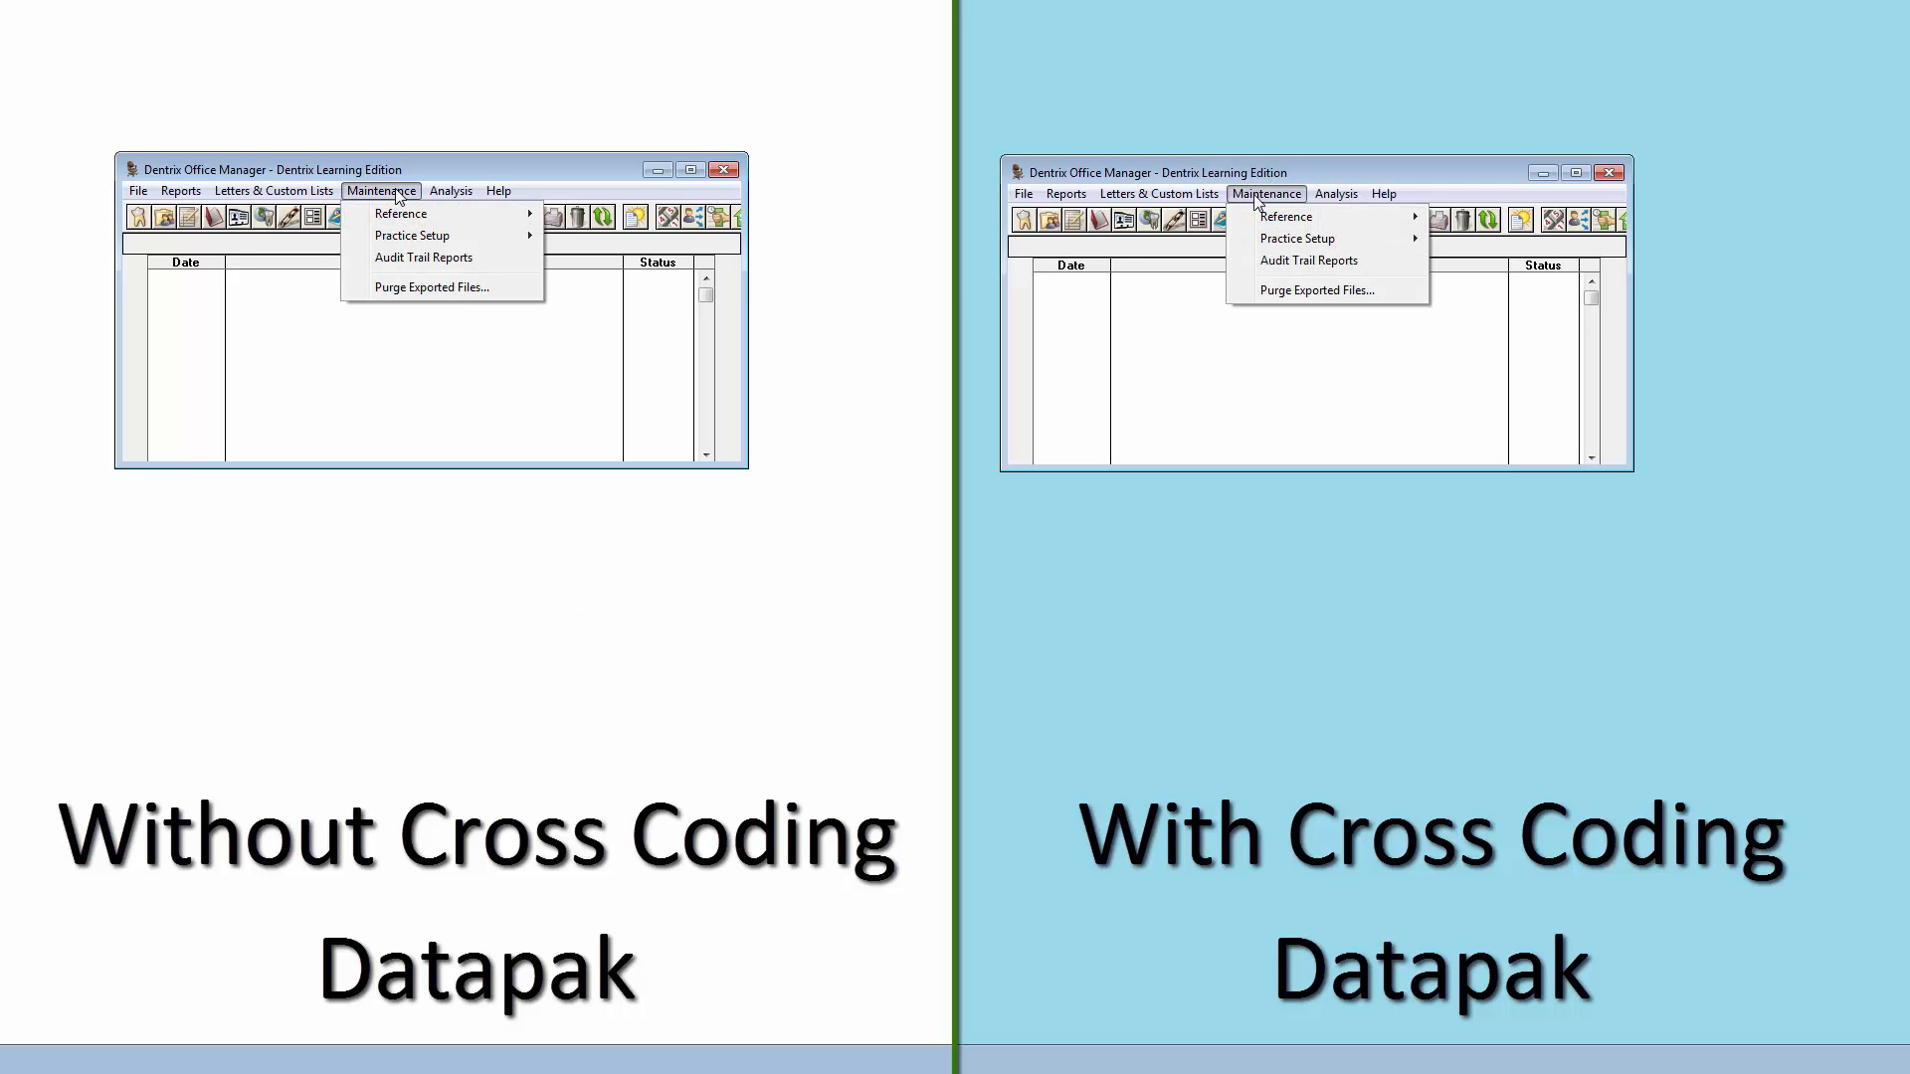
pyautogui.moveTo(423, 238)
pyautogui.moveTo(1283, 242)
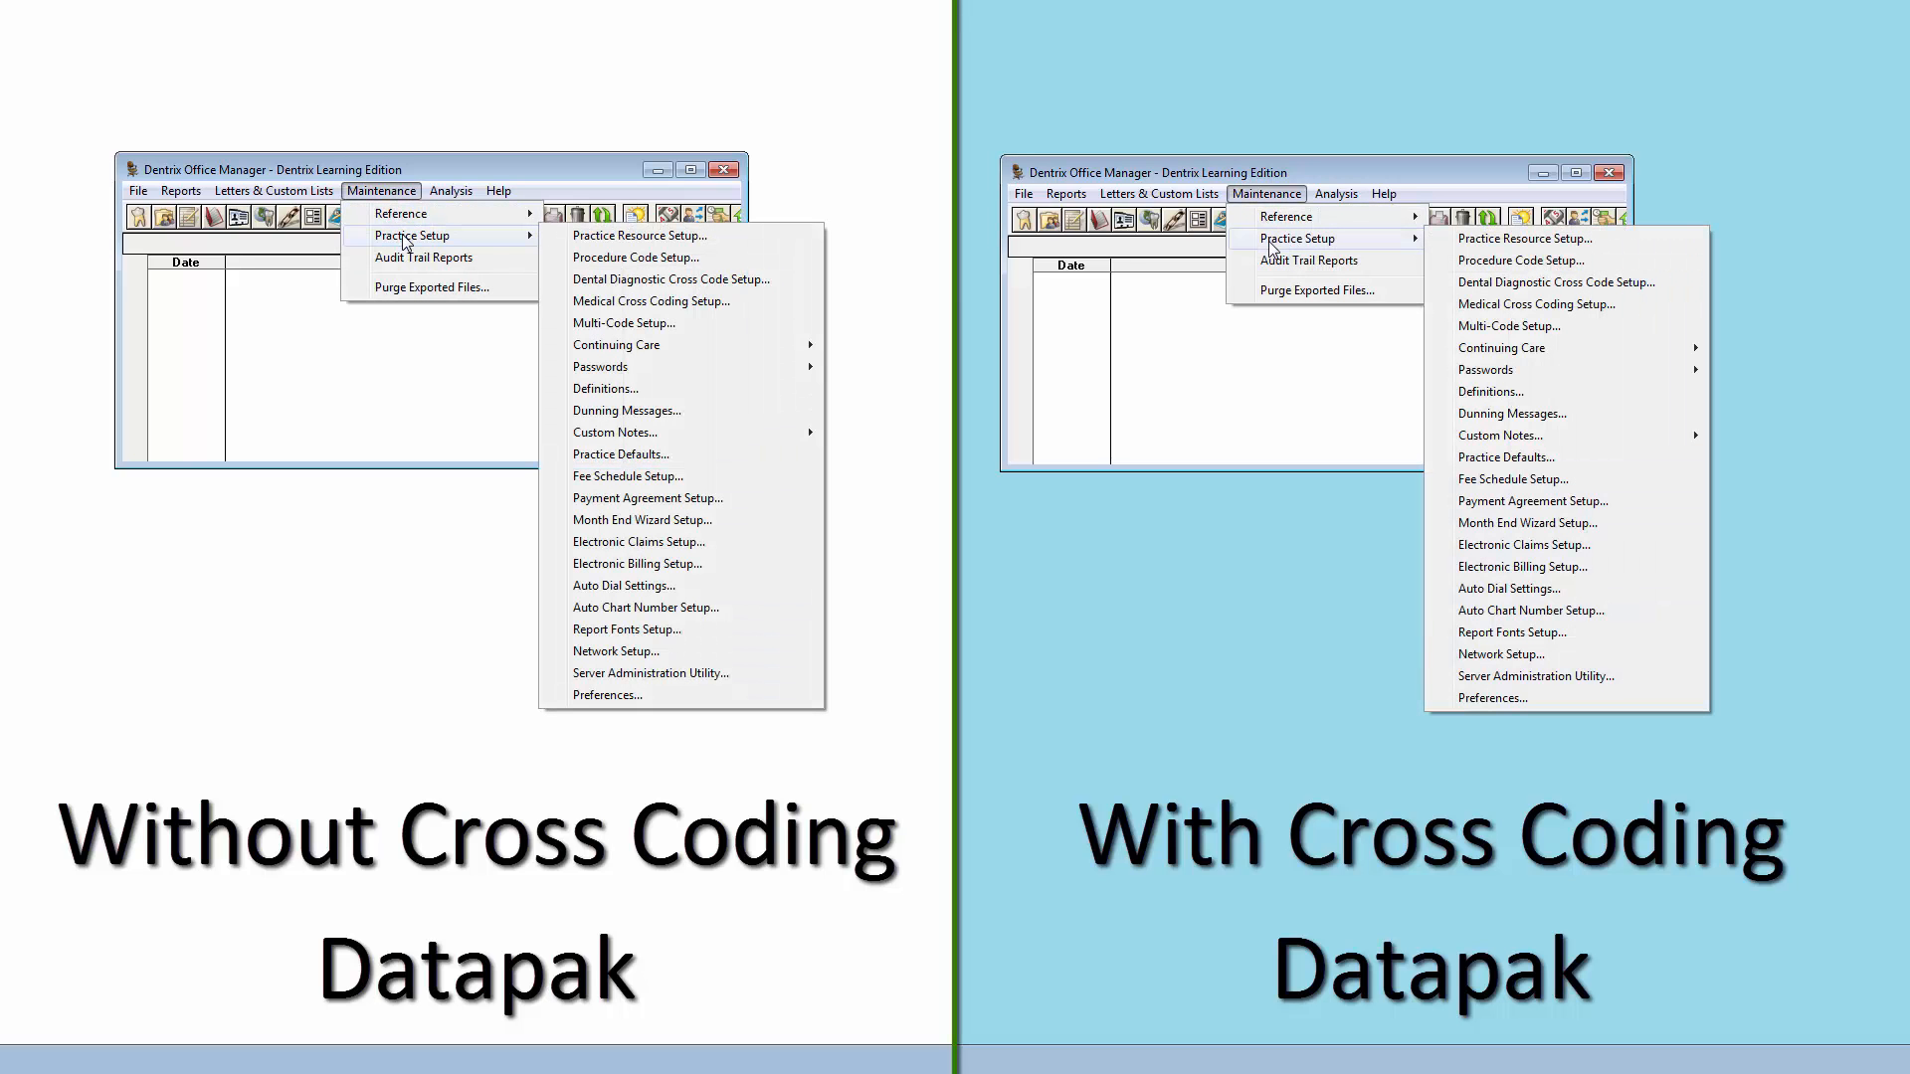
pyautogui.click(597, 307)
pyautogui.click(1479, 310)
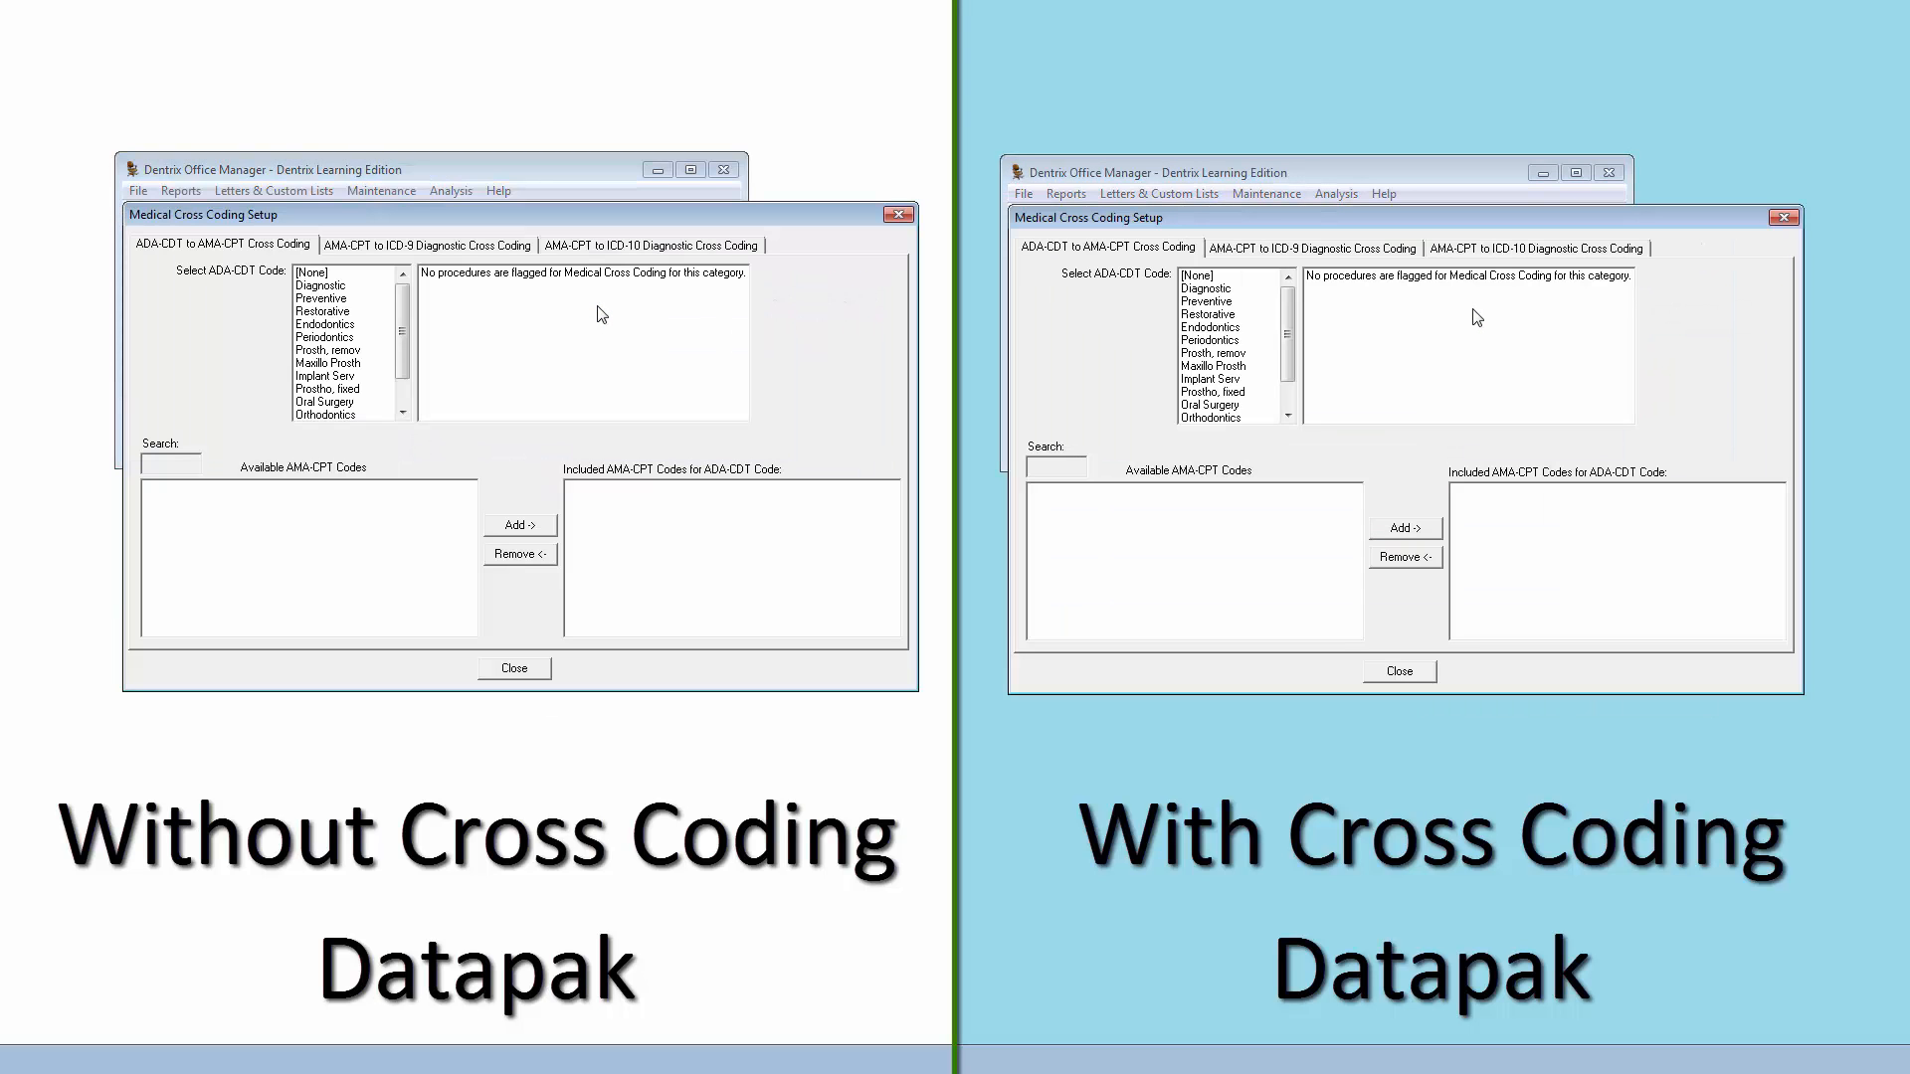
# Select the Oral Surgery code ReimpStab in both setups and, without the Datapak, include both Treat Dental Ridge Fracture codes and Dental Surgery Procedure
pyautogui.click(1241, 407)
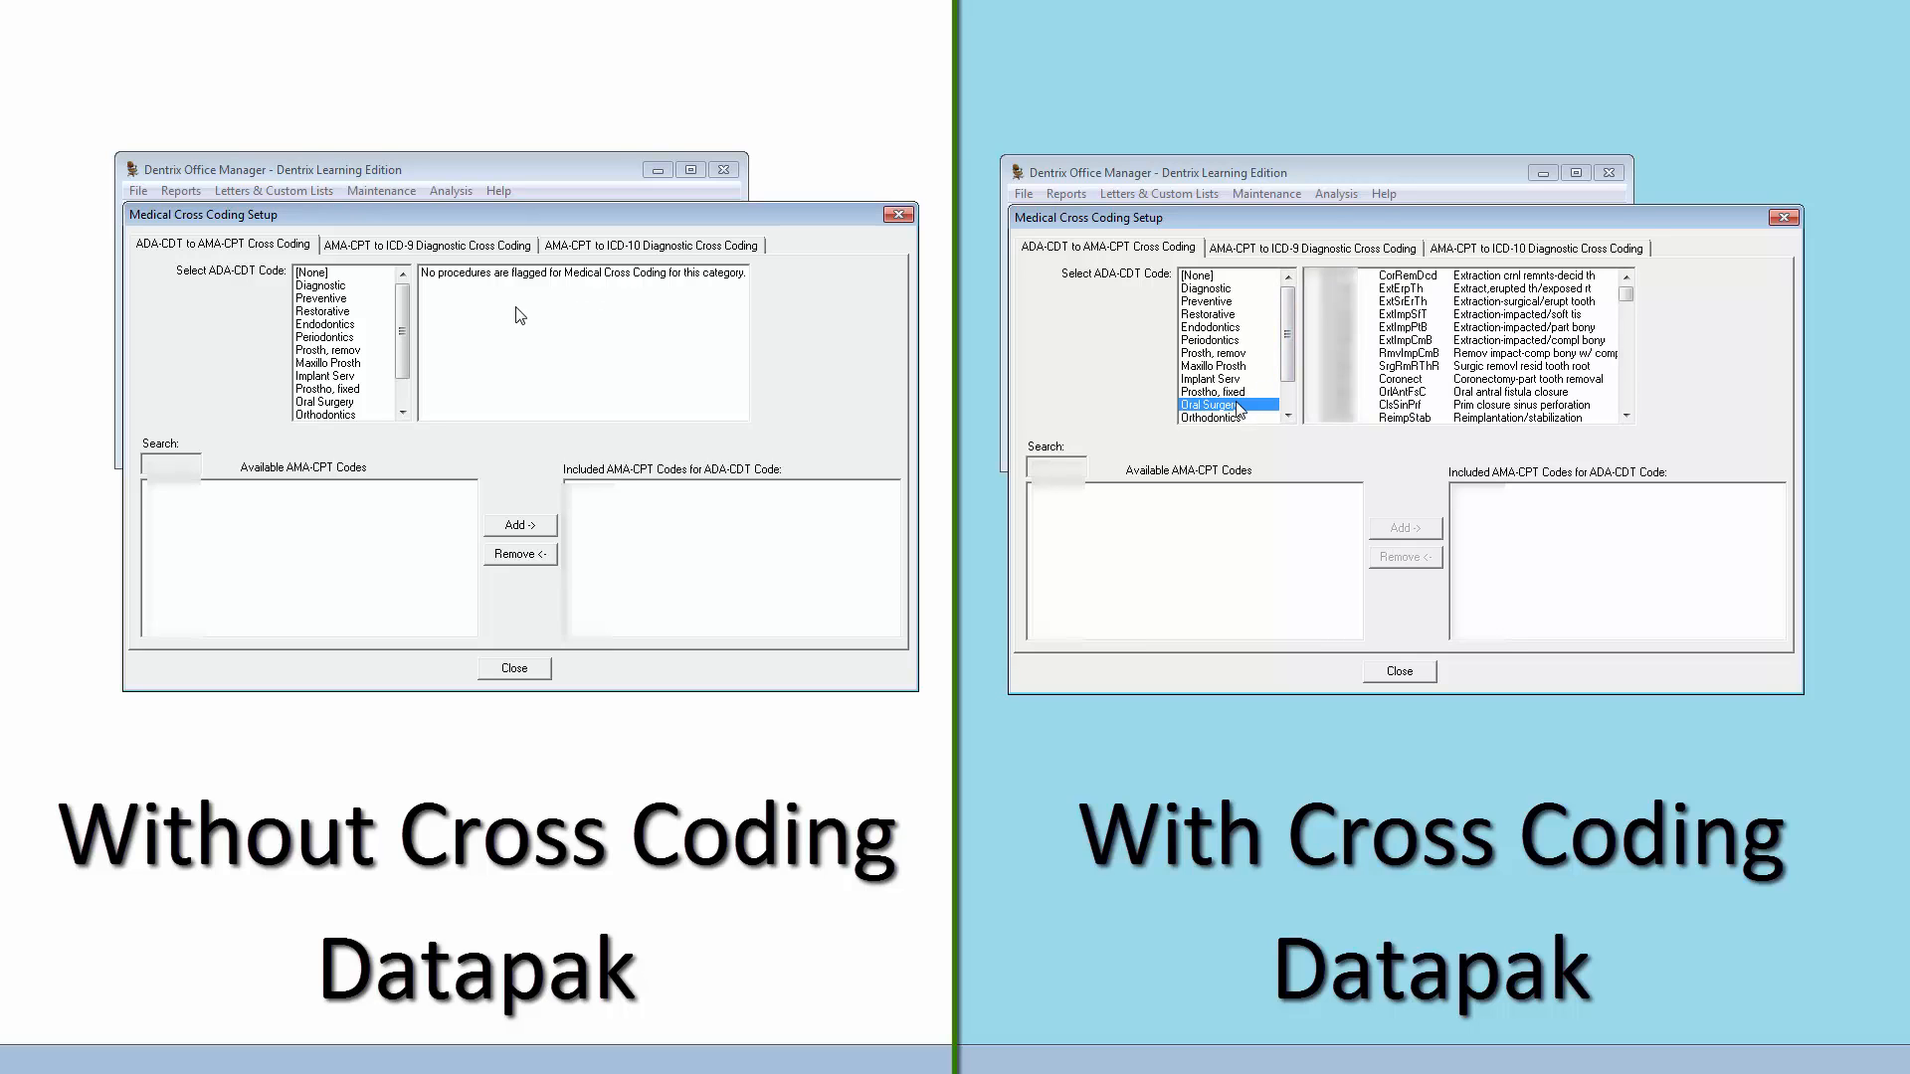
pyautogui.click(336, 402)
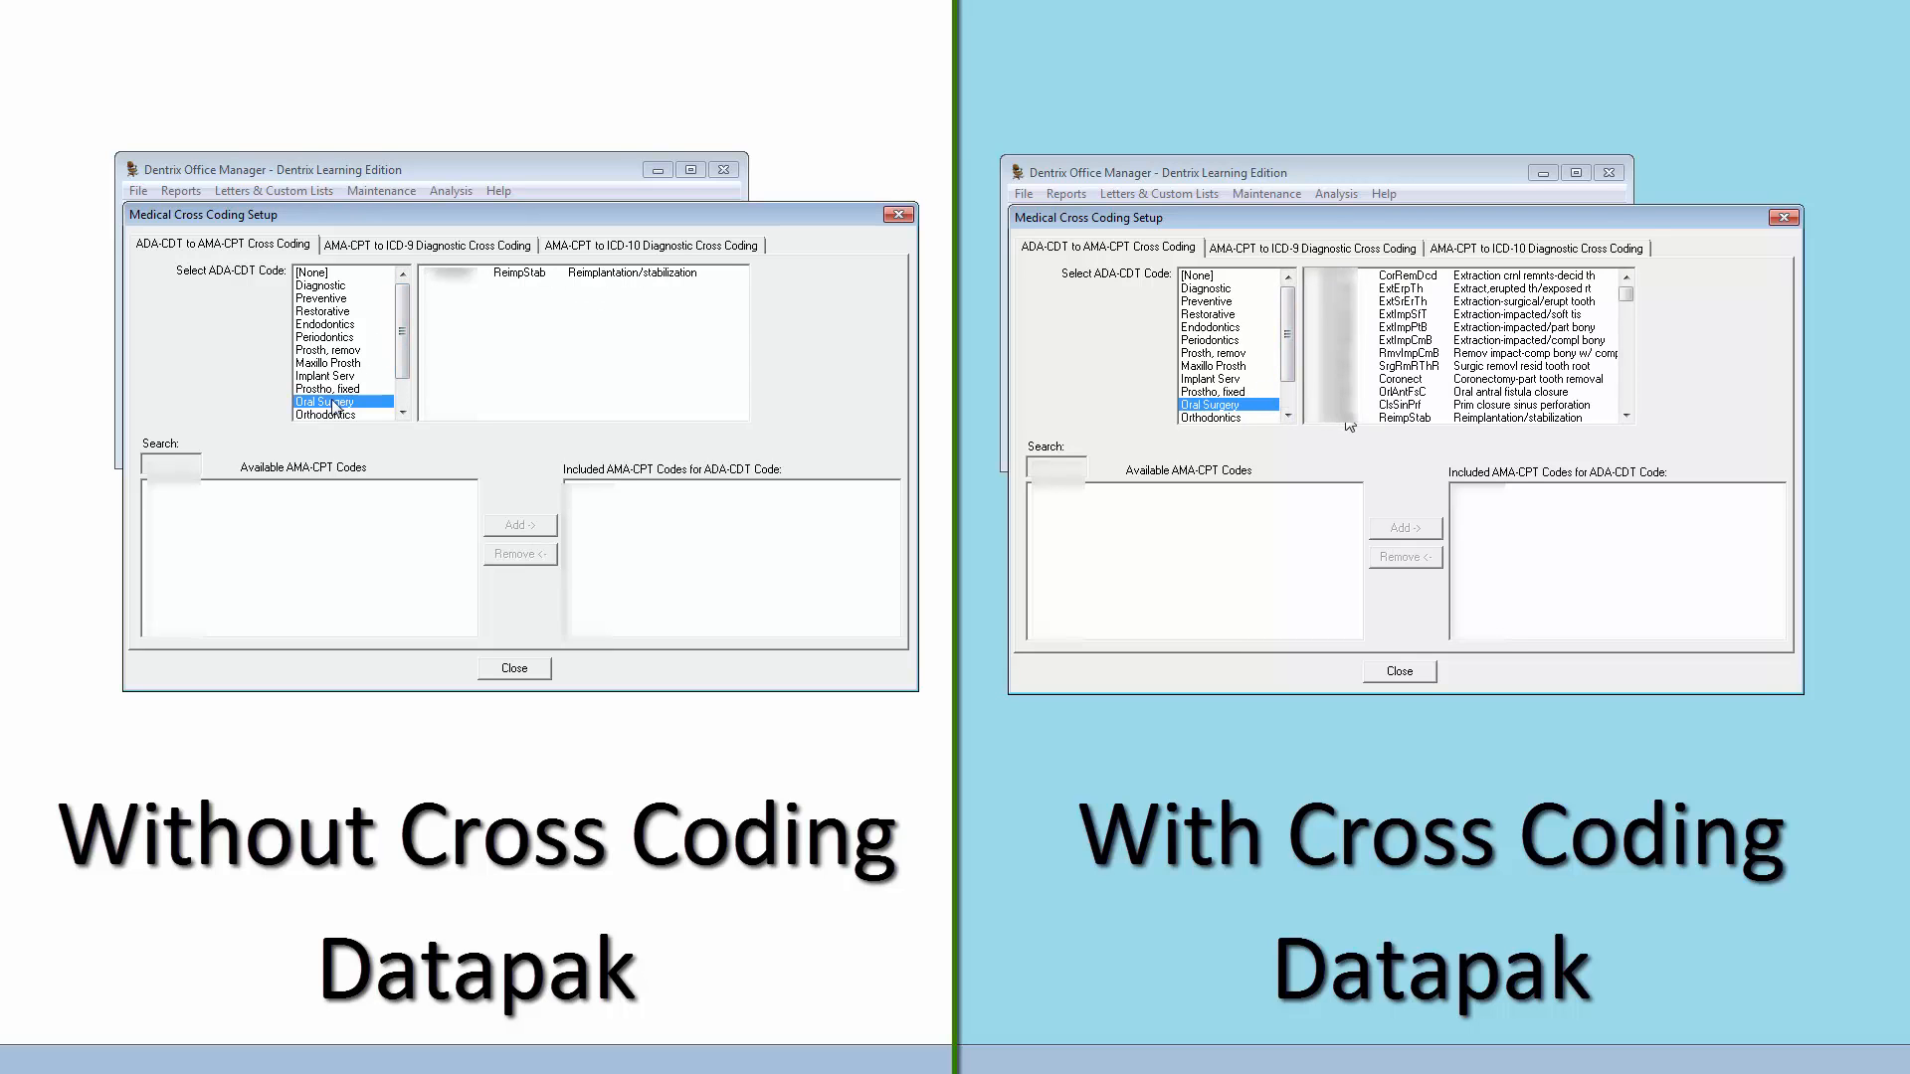
pyautogui.click(1348, 419)
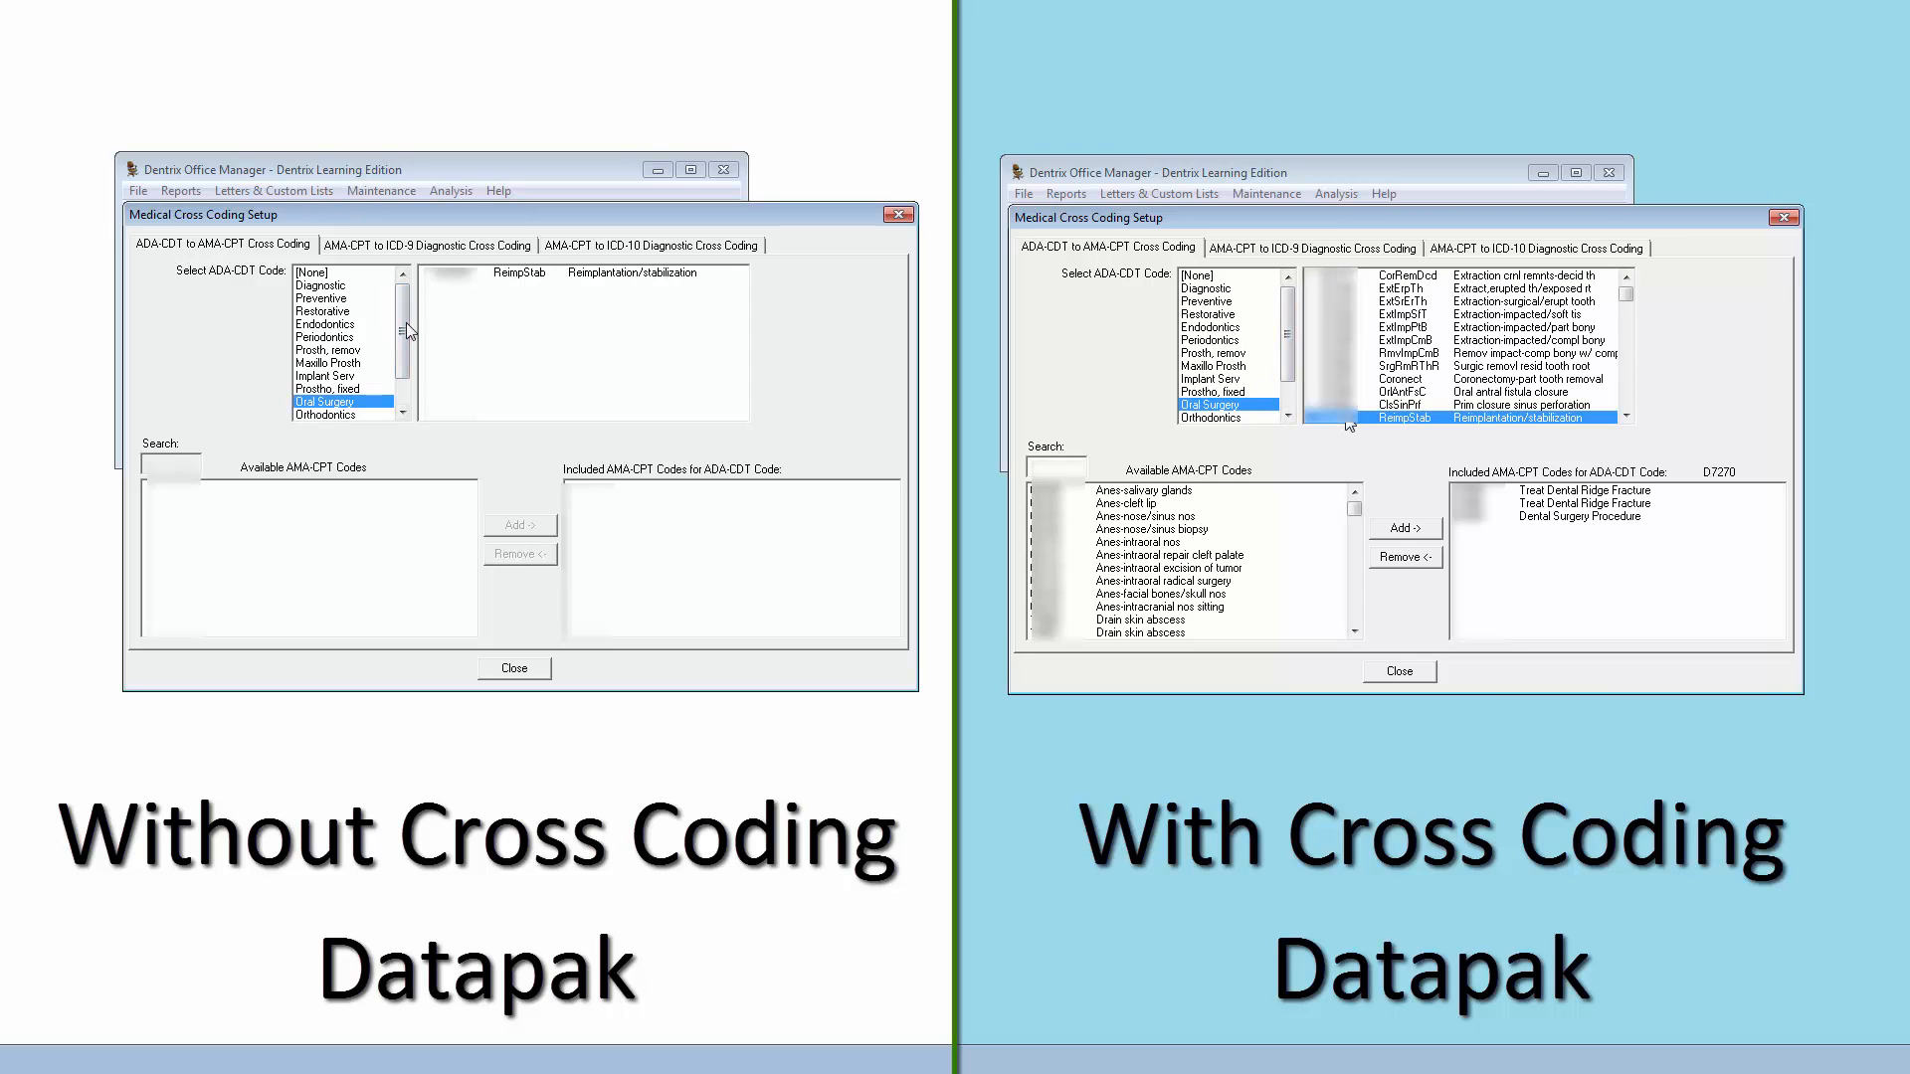
pyautogui.click(494, 274)
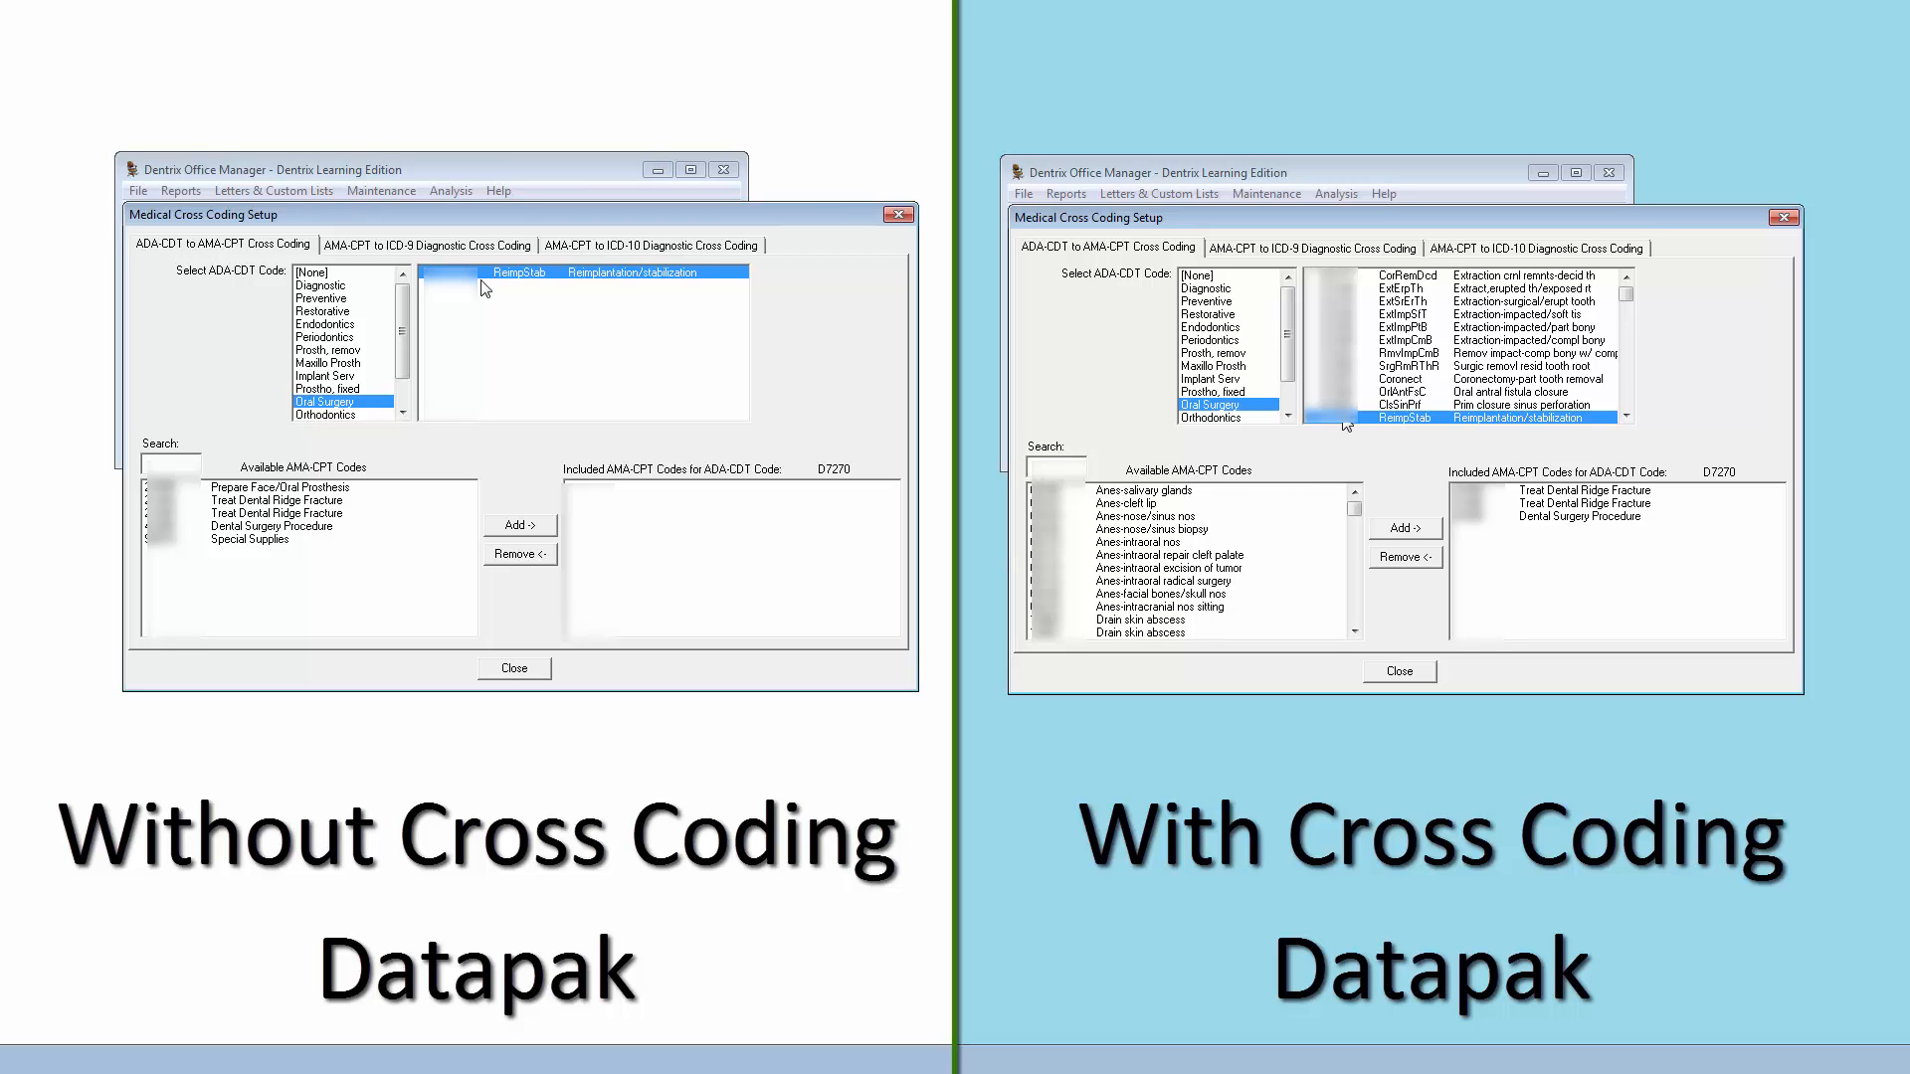
pyautogui.click(214, 501)
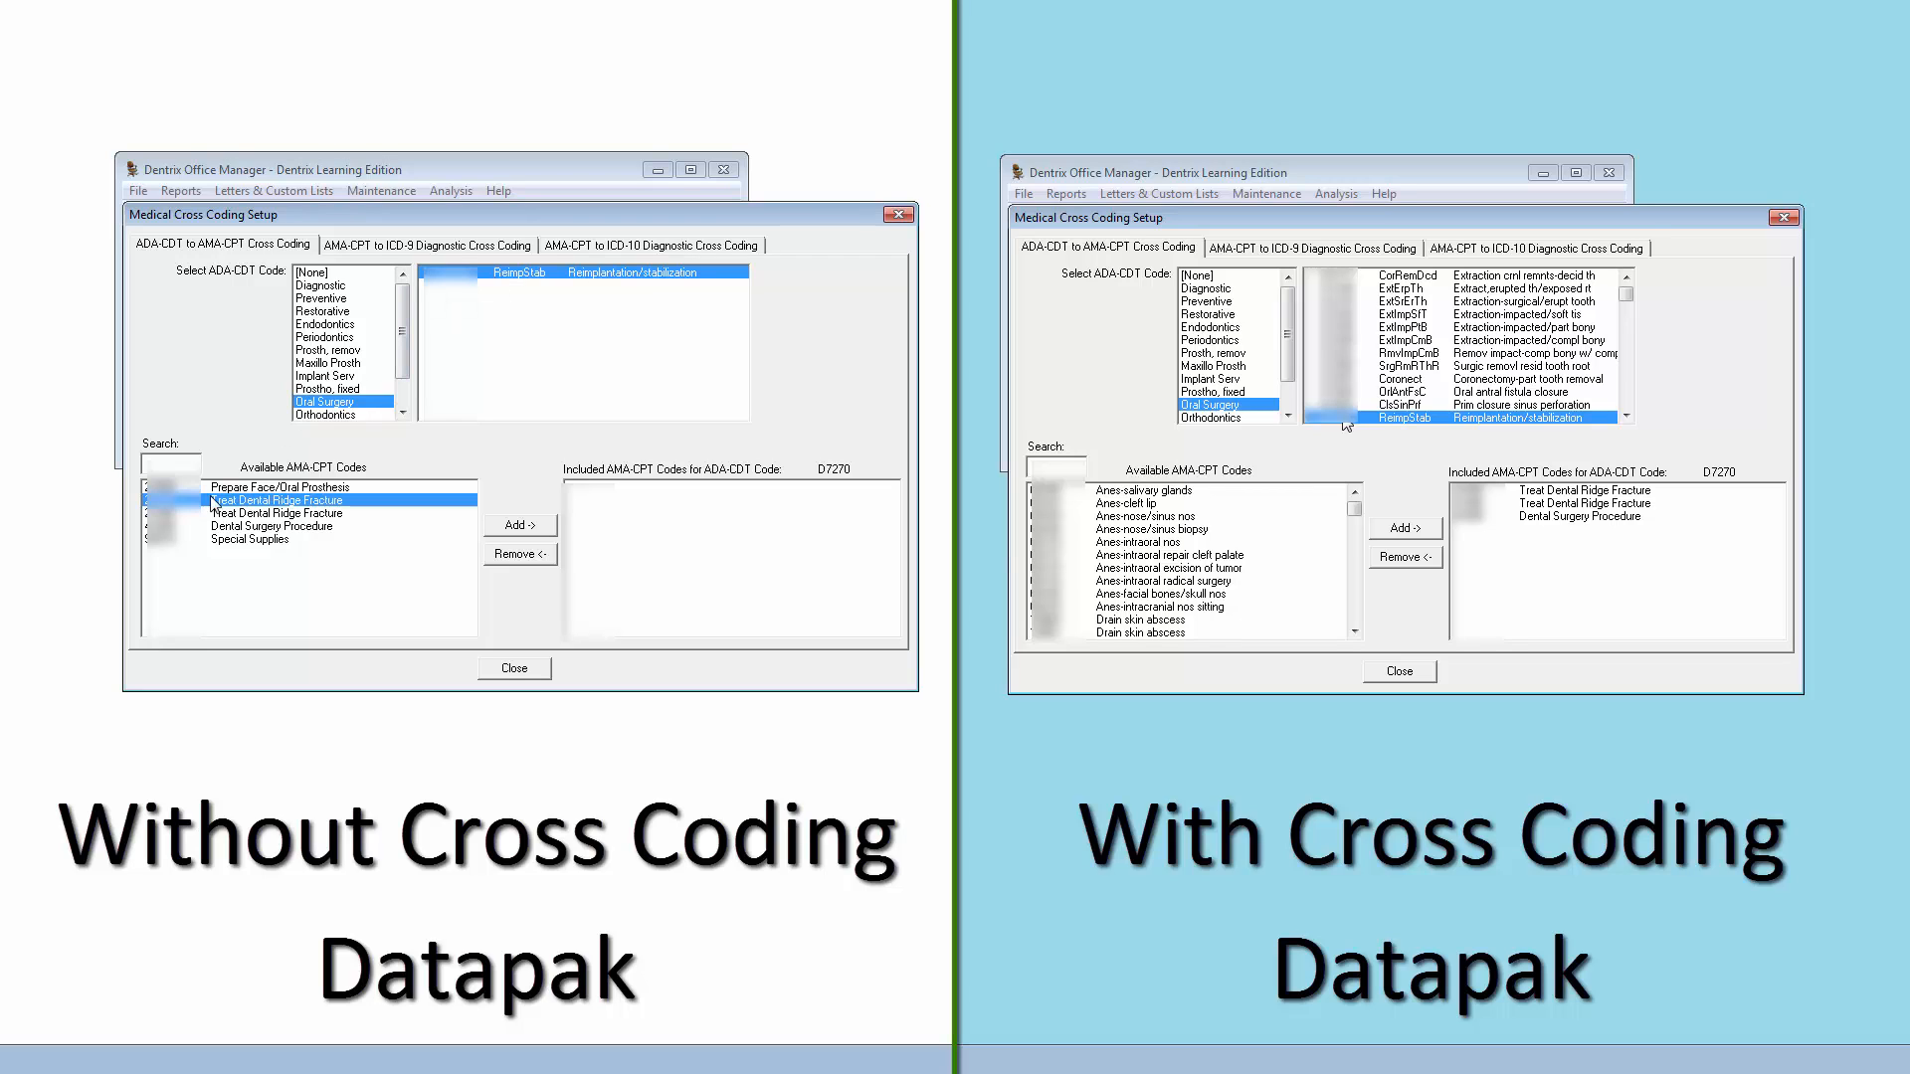
pyautogui.keyDown('shift'); pyautogui.click(212, 515); pyautogui.keyUp('shift')
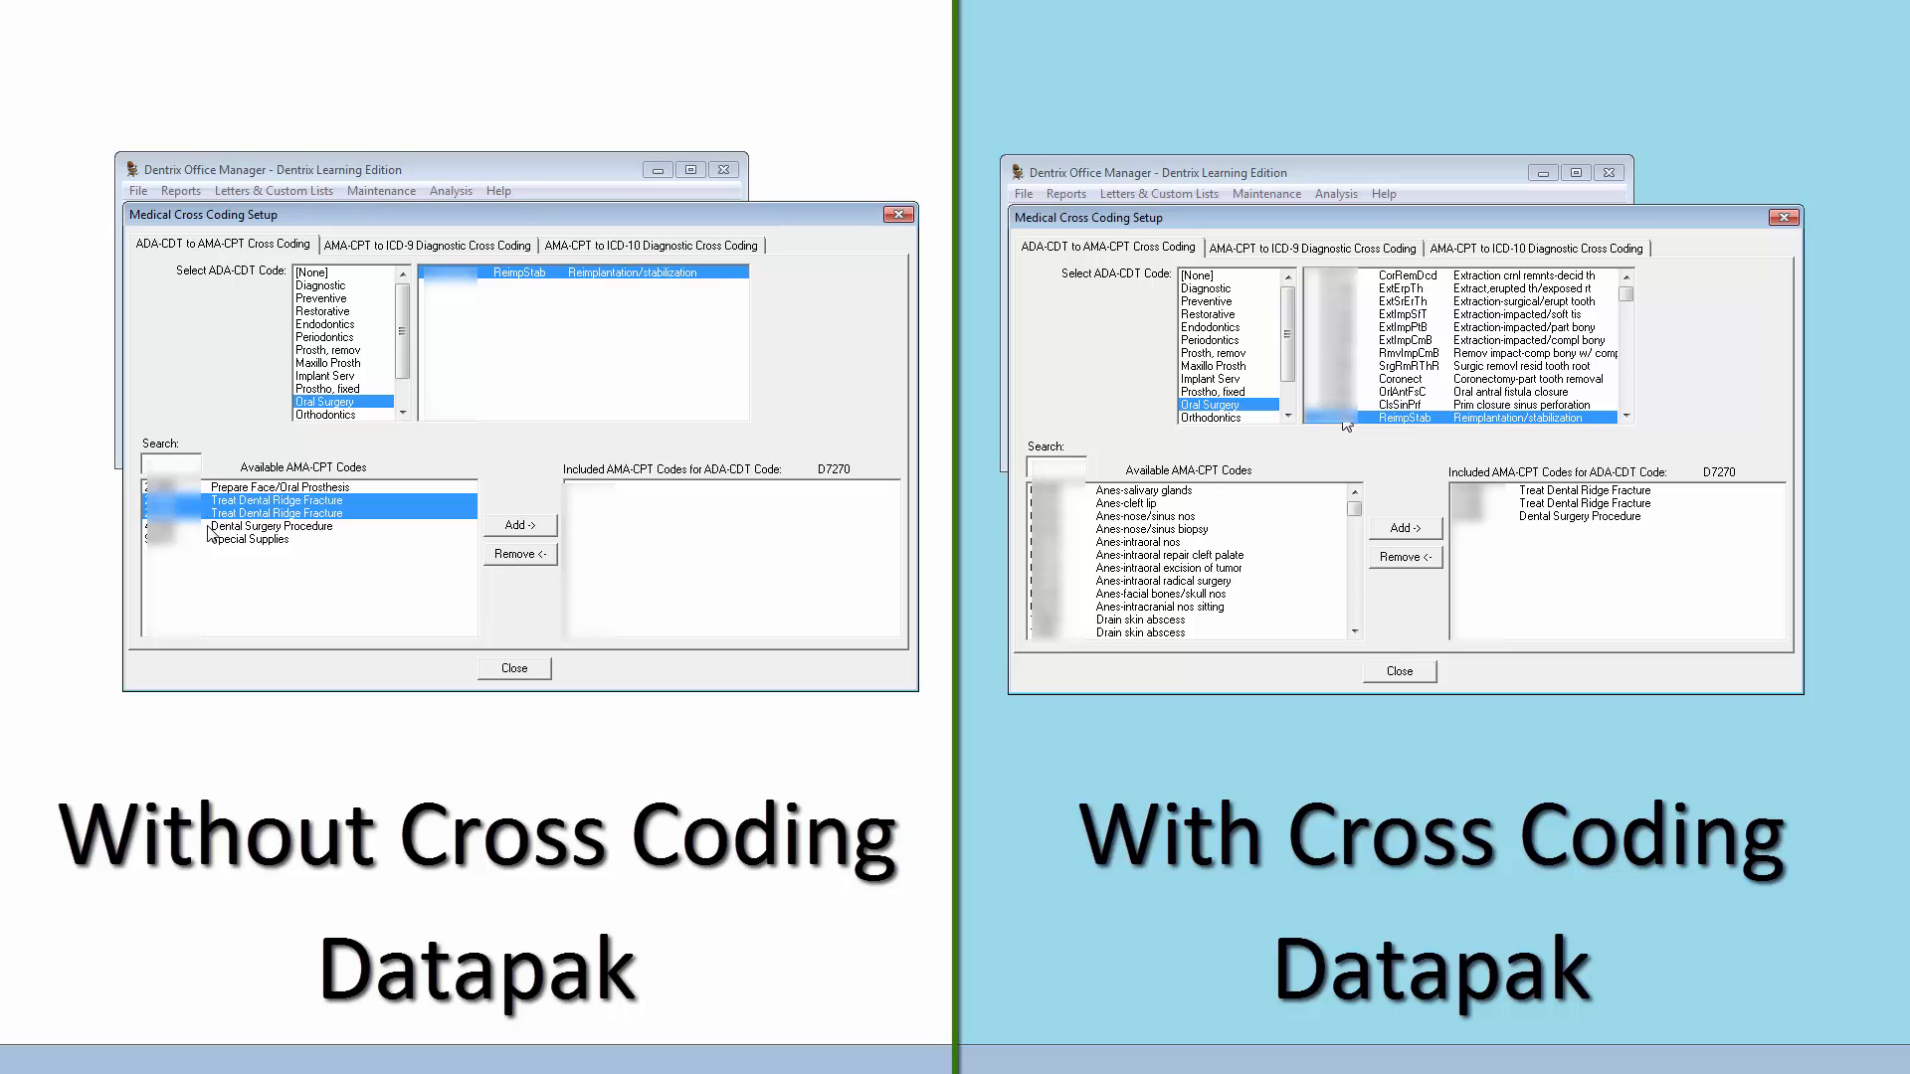
pyautogui.keyDown('shift'); pyautogui.click(209, 527); pyautogui.keyUp('shift')
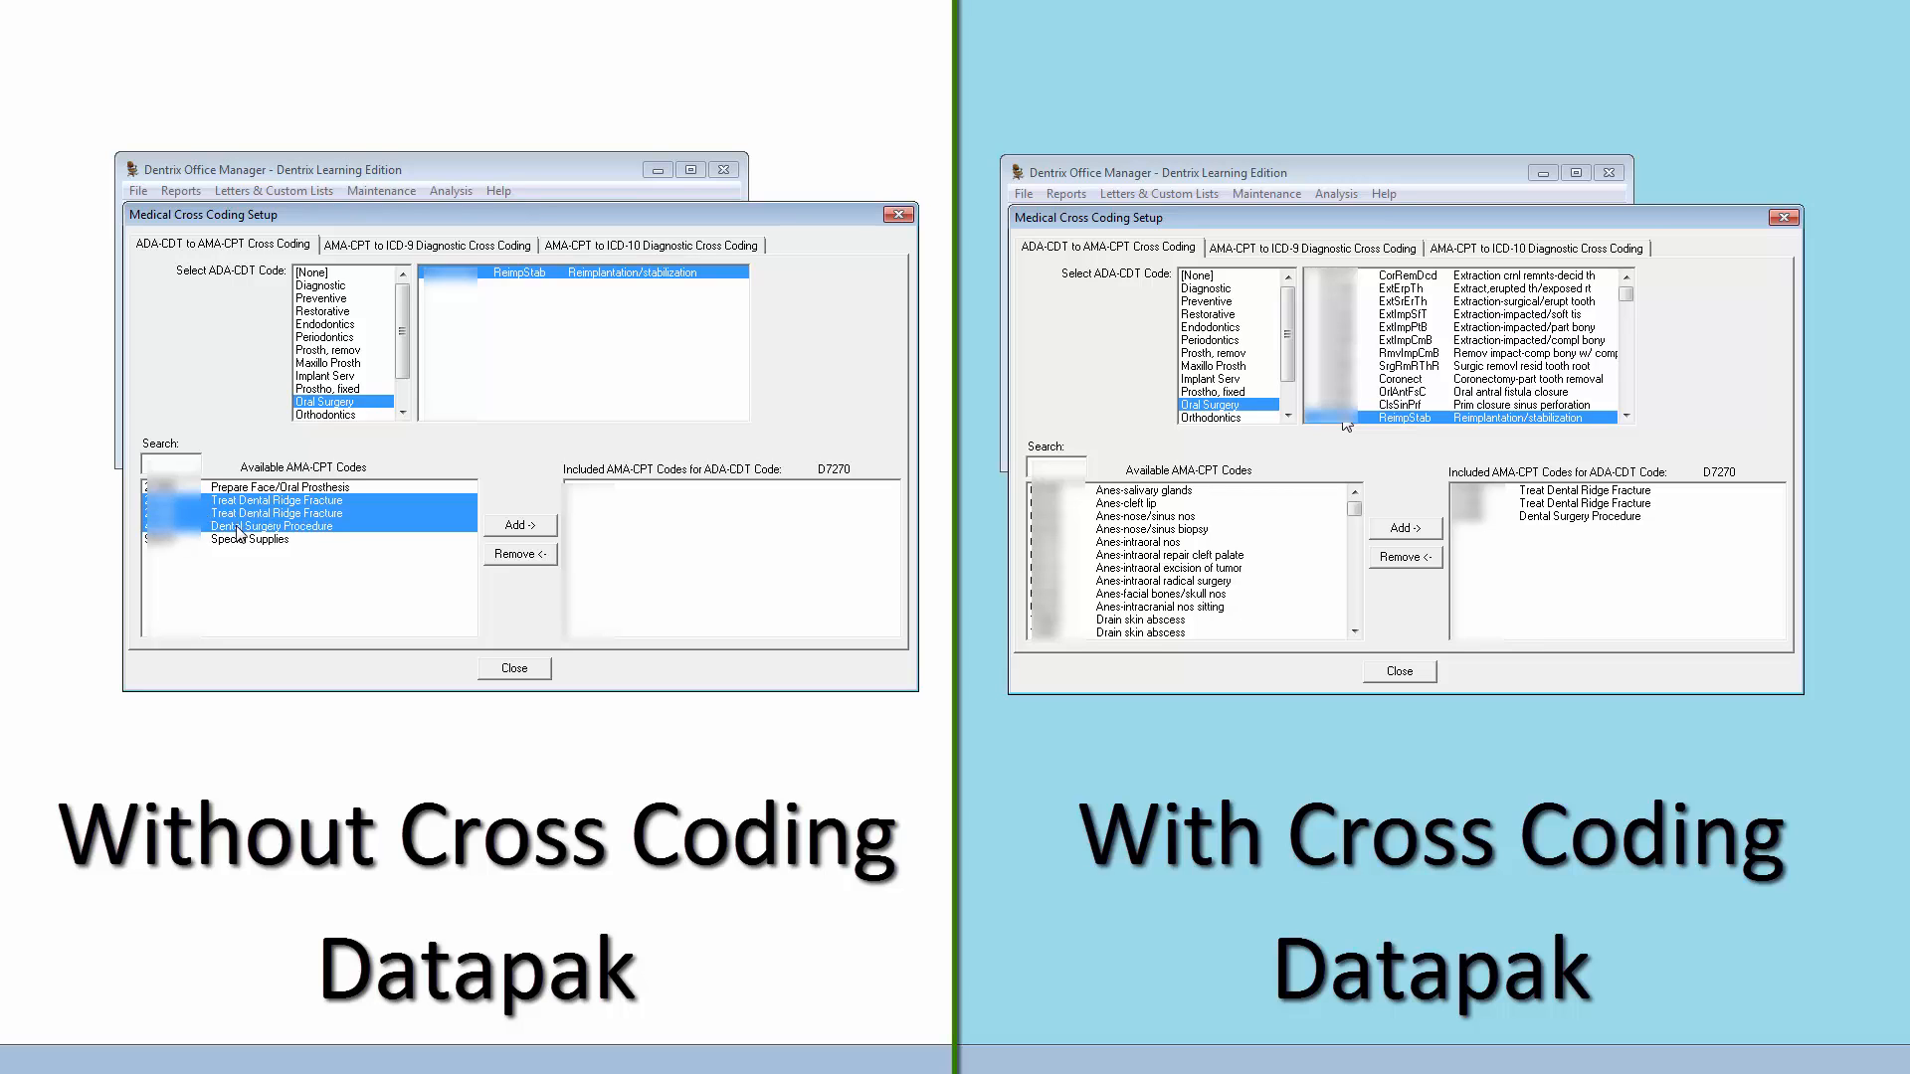
pyautogui.click(509, 528)
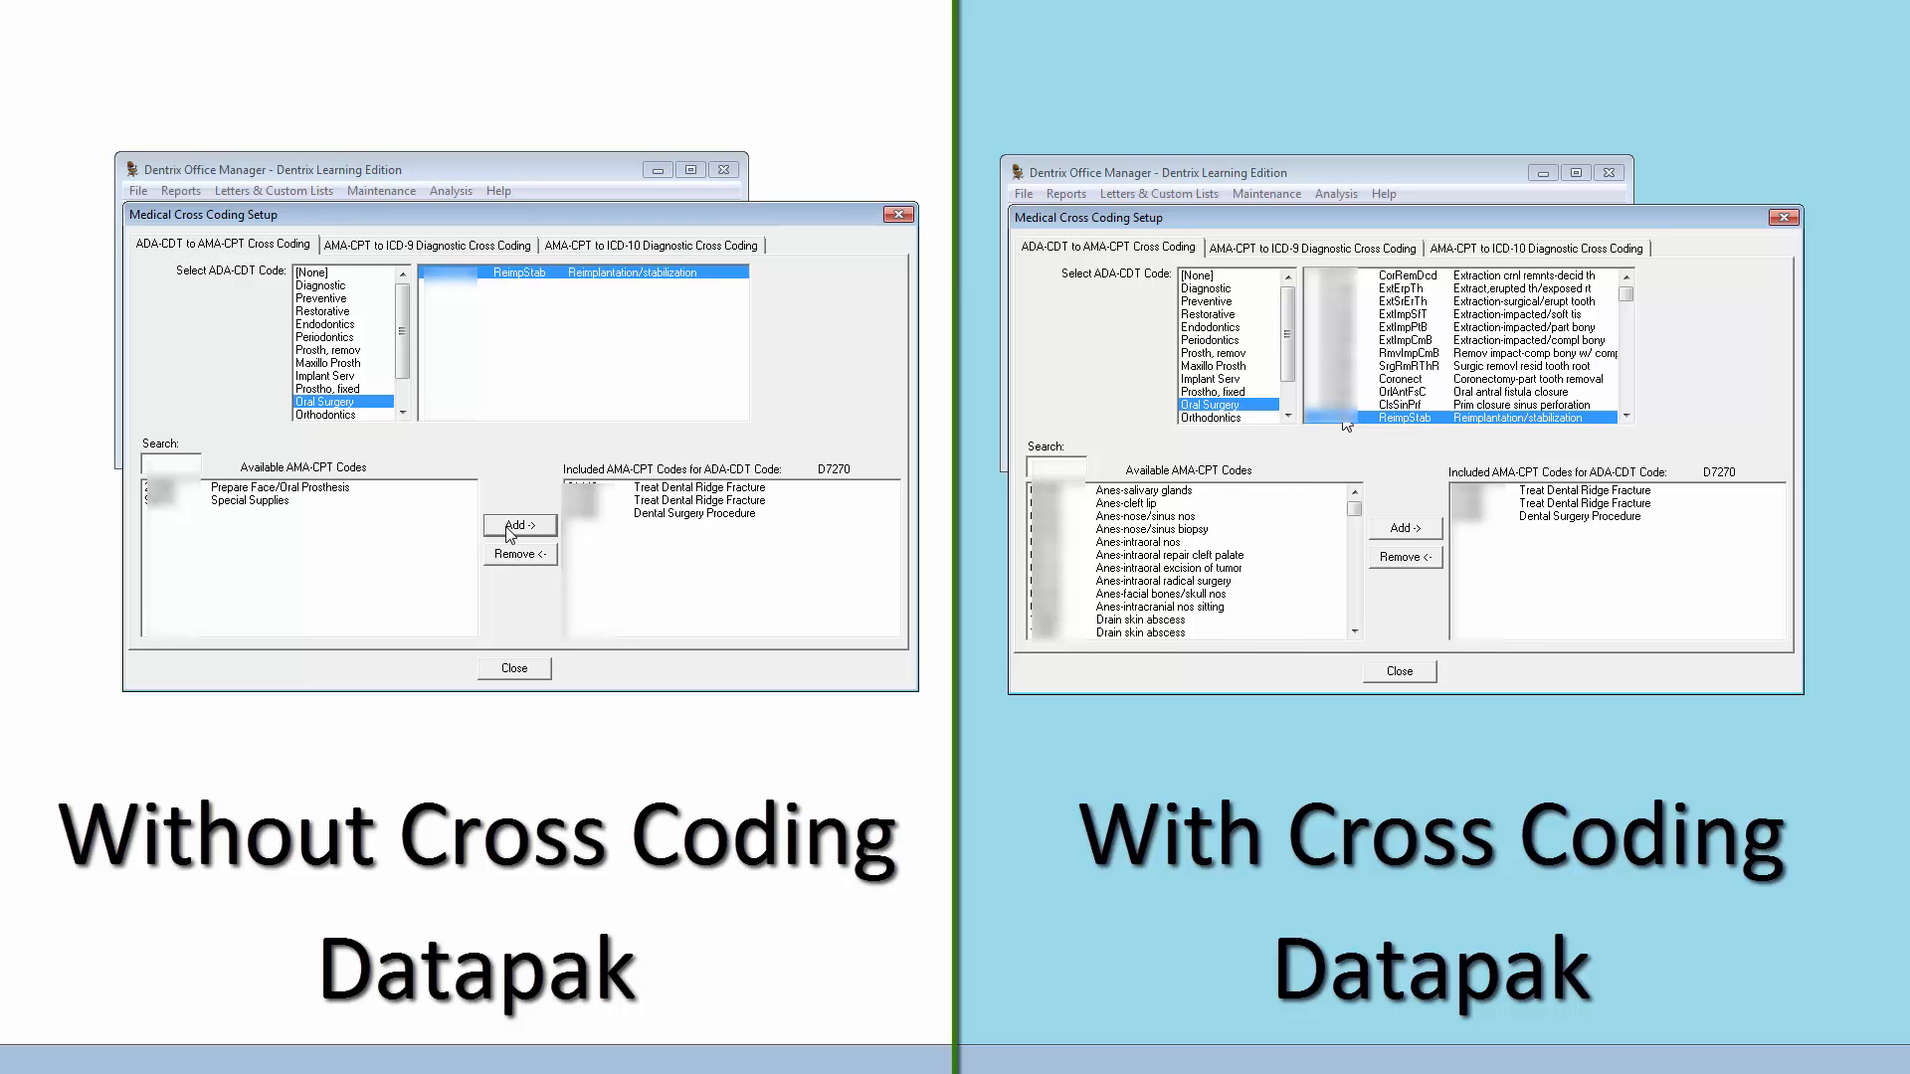
# Display the Adjunct Serv ADA-CDT codes in both setups and save the Oral Surgery cross coding changes without the Datapak
pyautogui.click(406, 399)
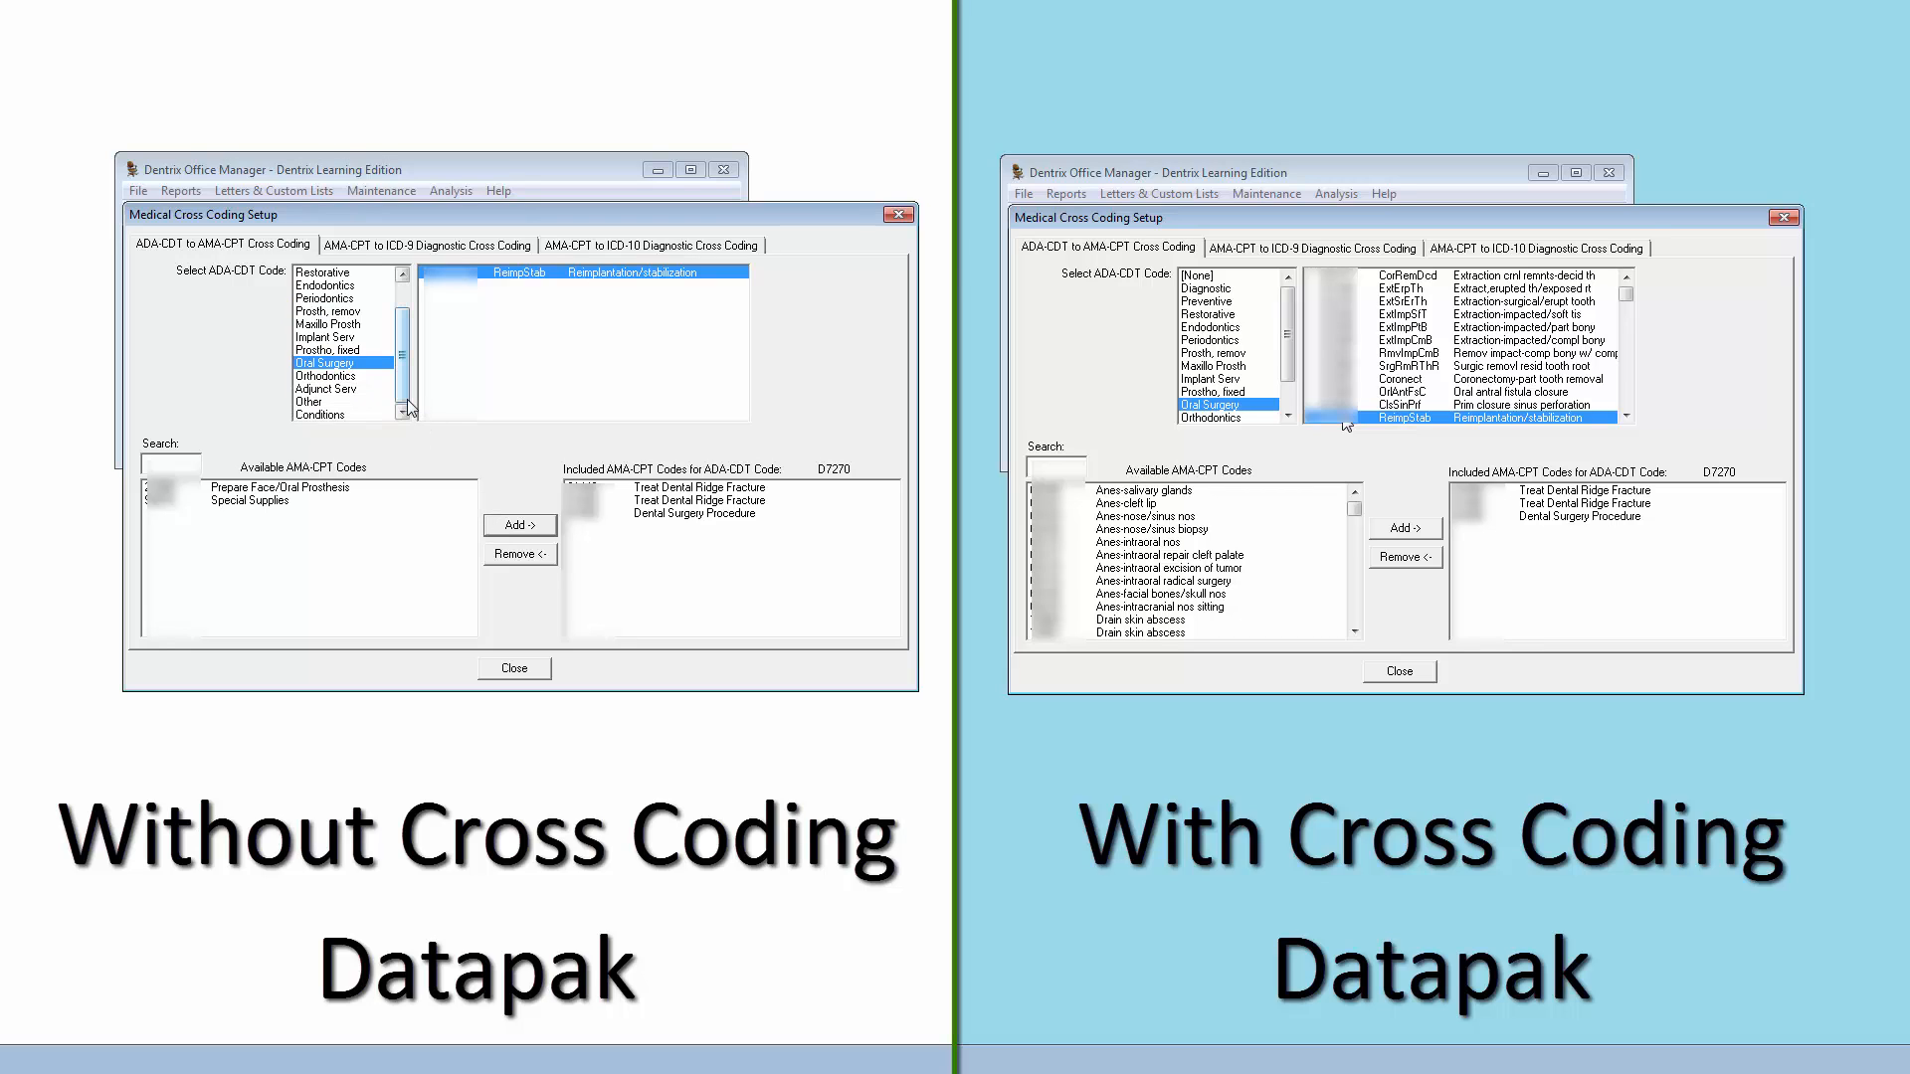
pyautogui.click(1289, 390)
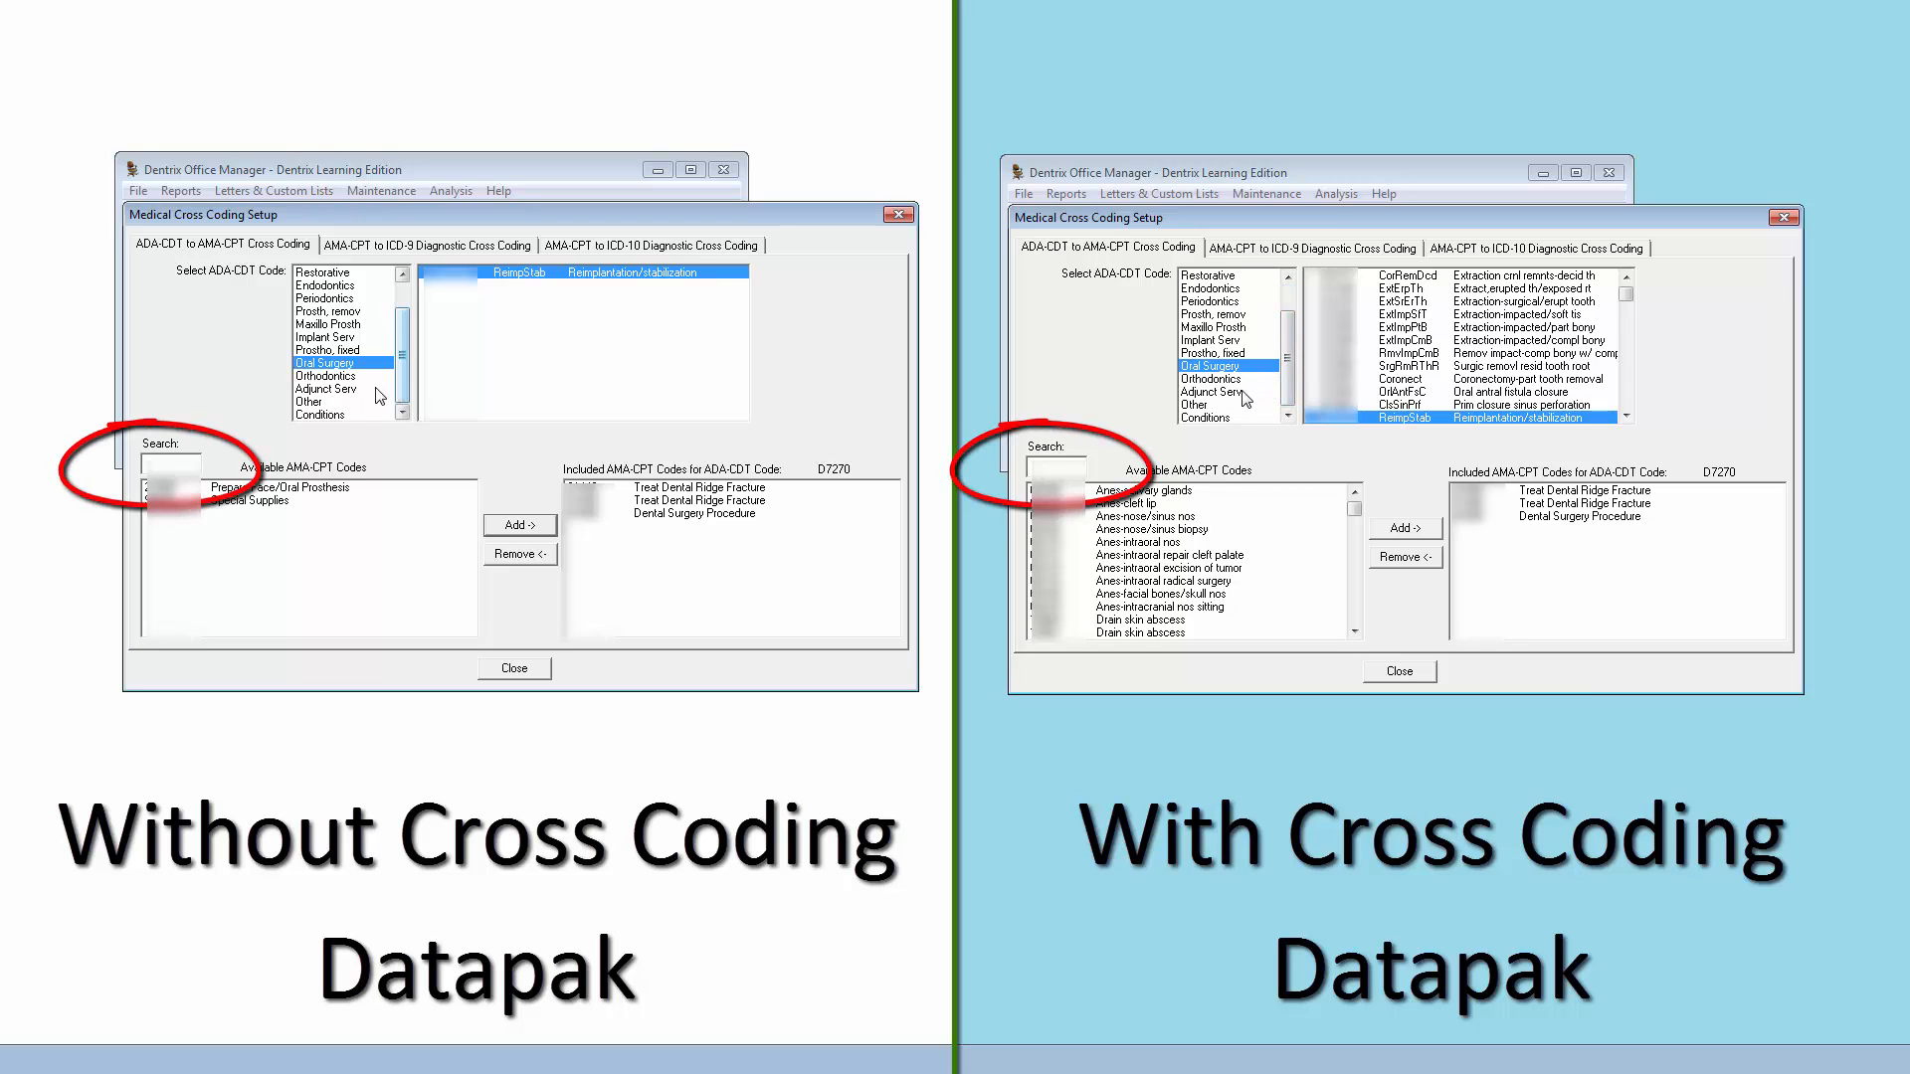
pyautogui.click(372, 389)
pyautogui.click(1270, 393)
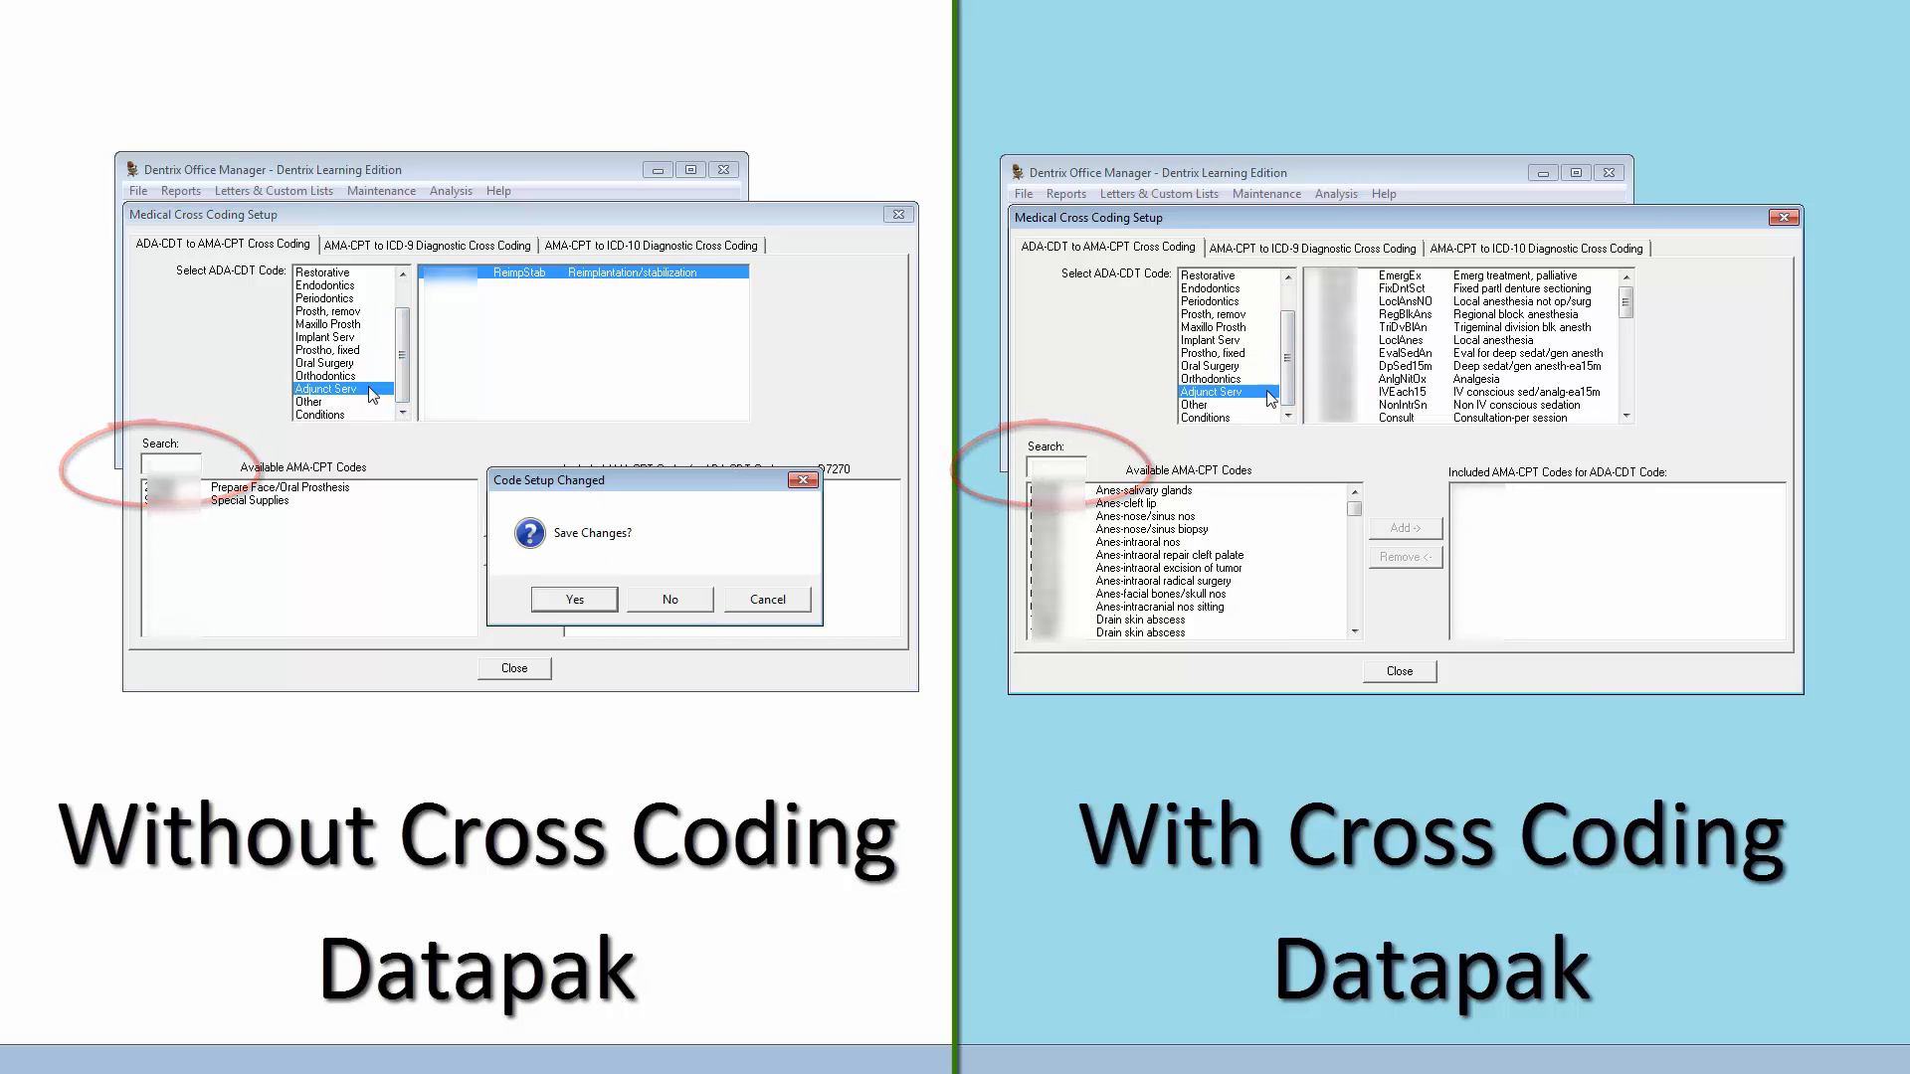
pyautogui.click(559, 601)
pyautogui.click(1625, 396)
pyautogui.click(1623, 396)
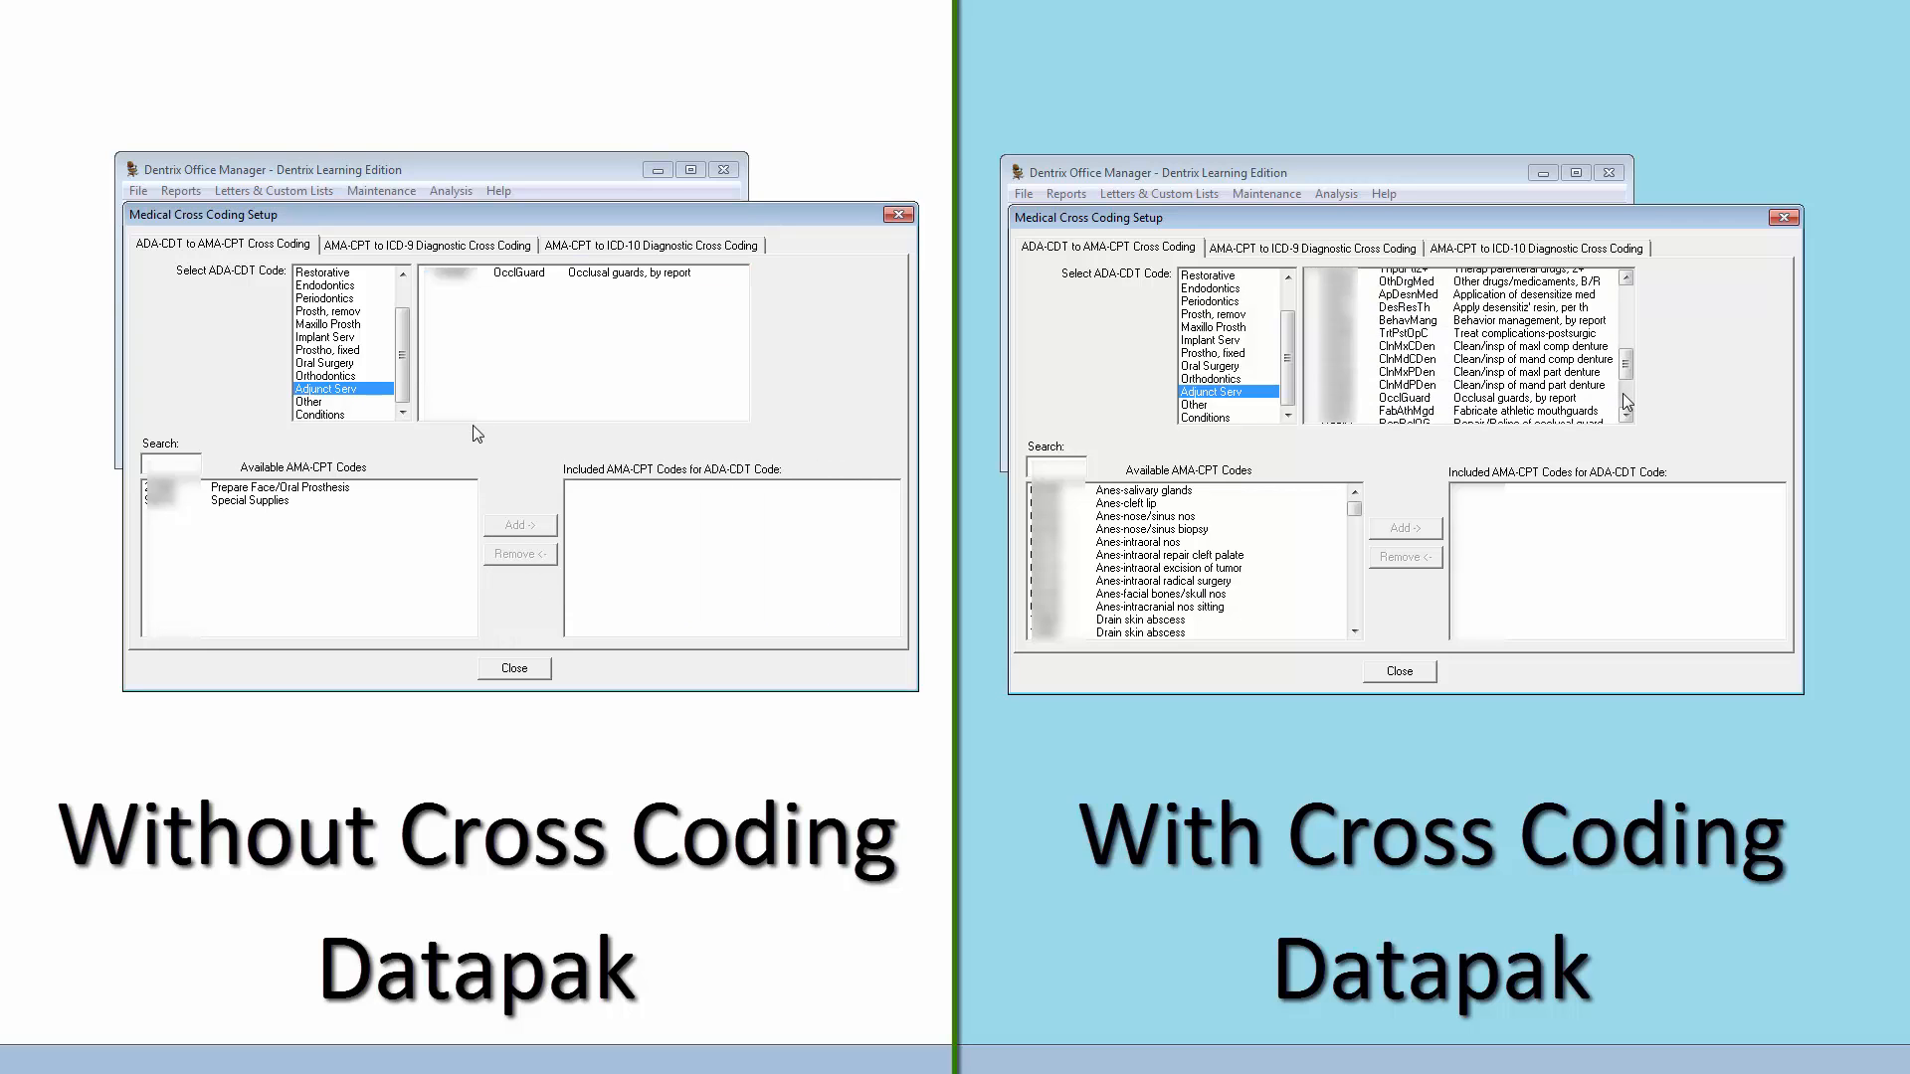
# Select OcclGuard in both setups and, without the Datapak, include Prepare Face/Oral Prosthesis and Special Supplies
pyautogui.click(476, 277)
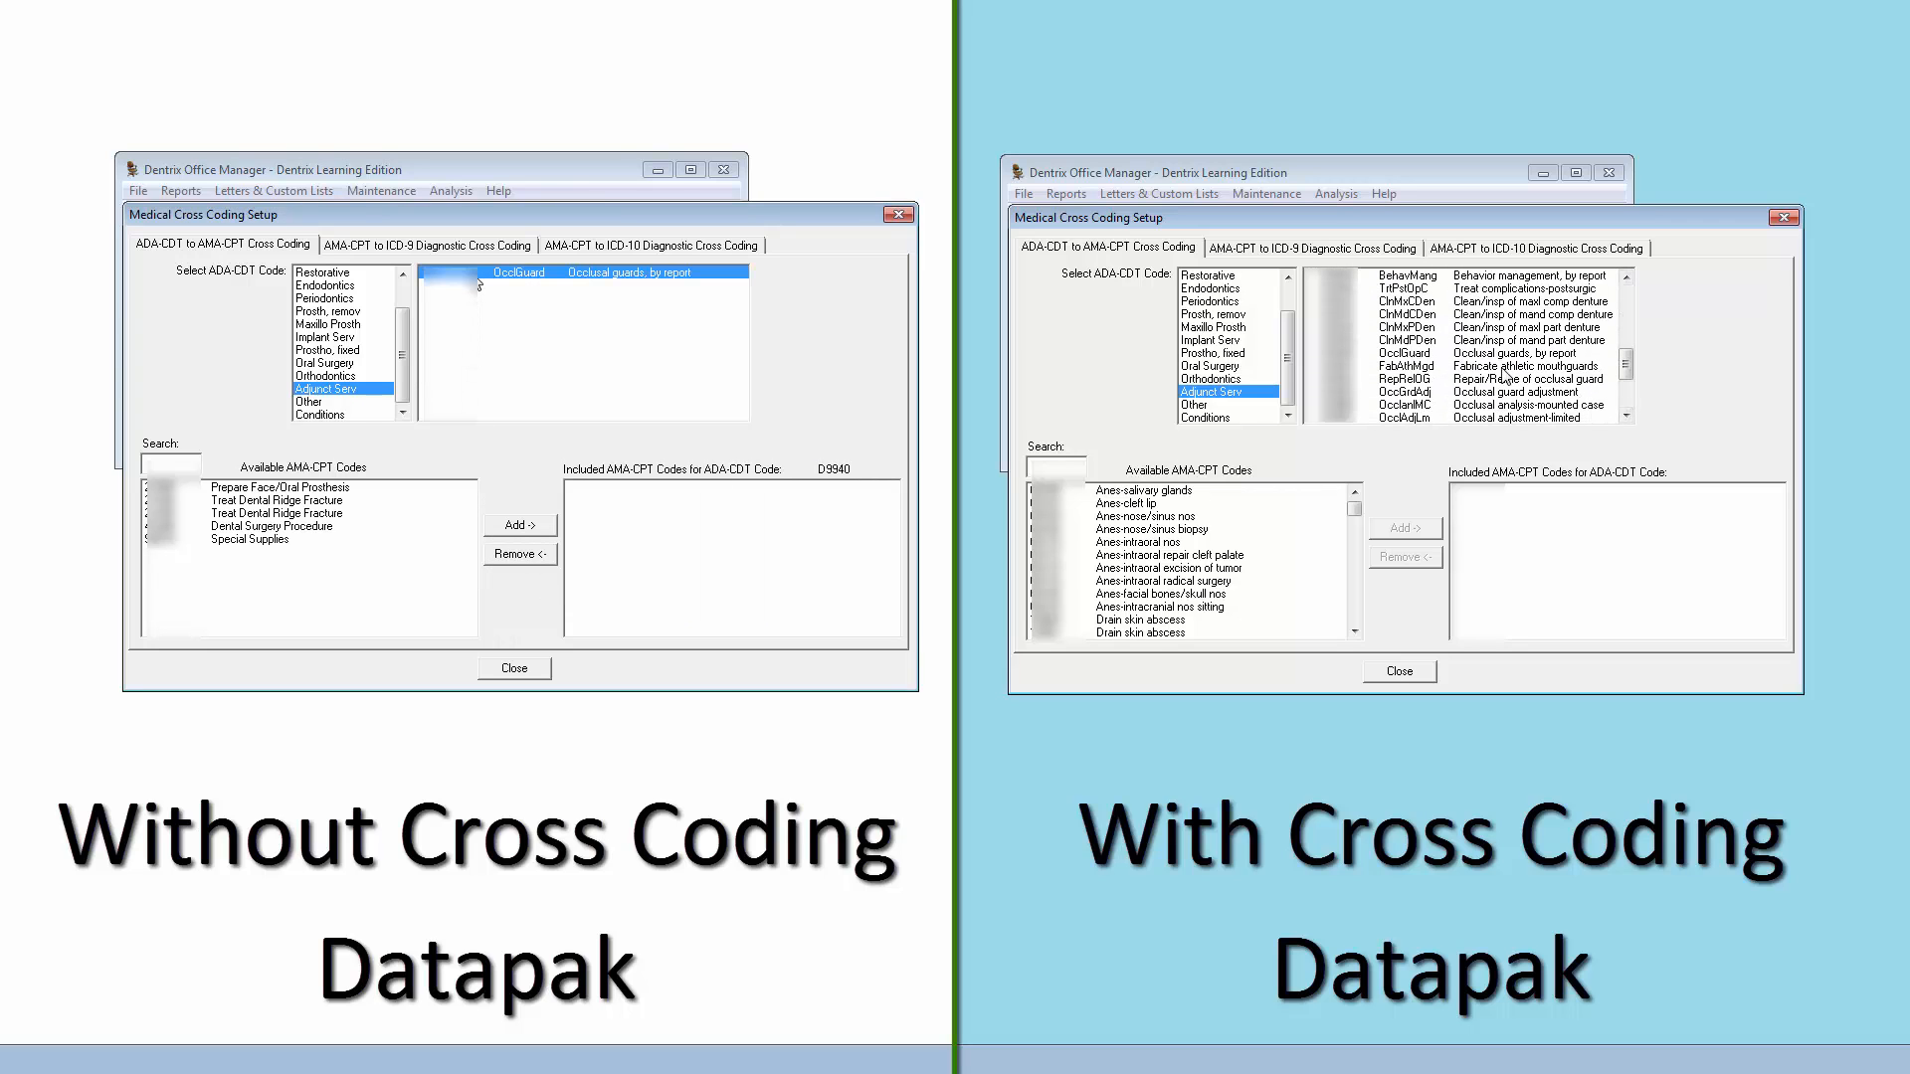
pyautogui.click(1445, 356)
pyautogui.click(260, 488)
pyautogui.keyDown('ctrl'); pyautogui.click(262, 540); pyautogui.keyUp('ctrl')
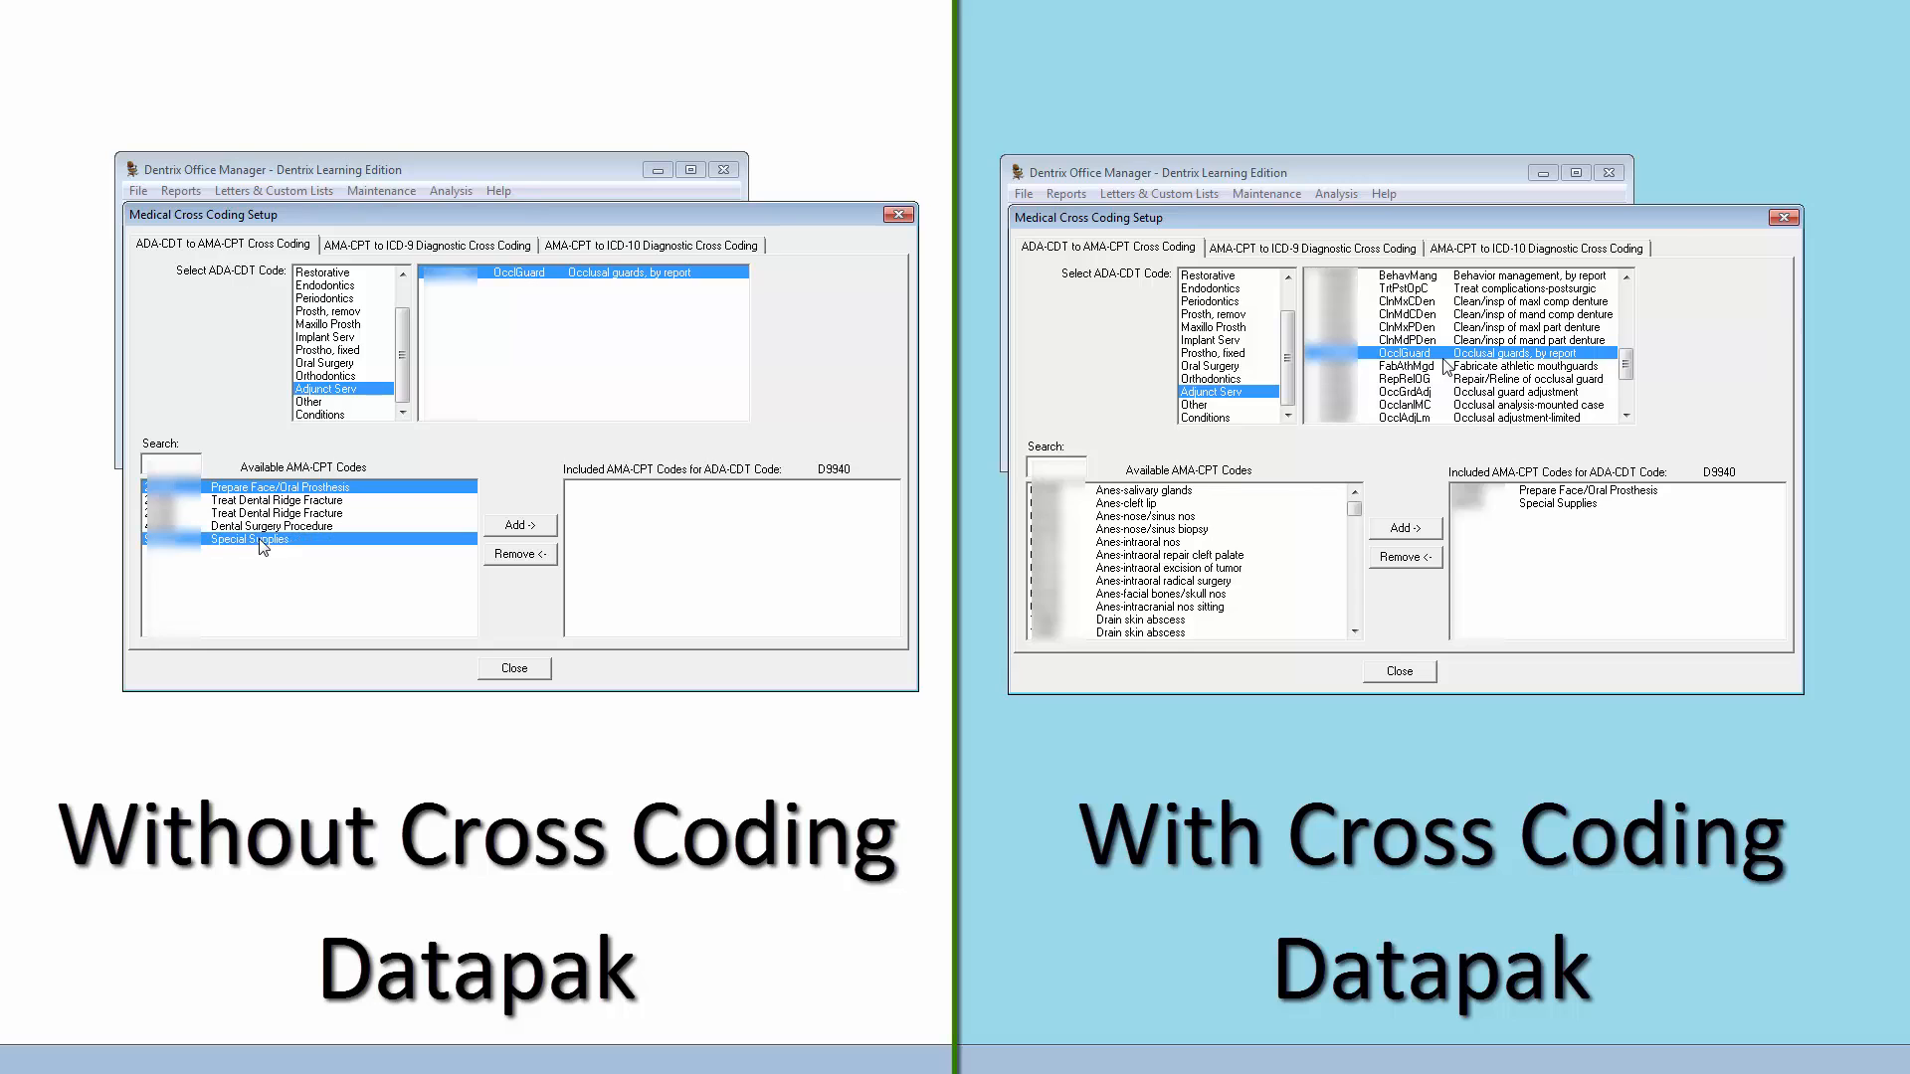
pyautogui.click(520, 527)
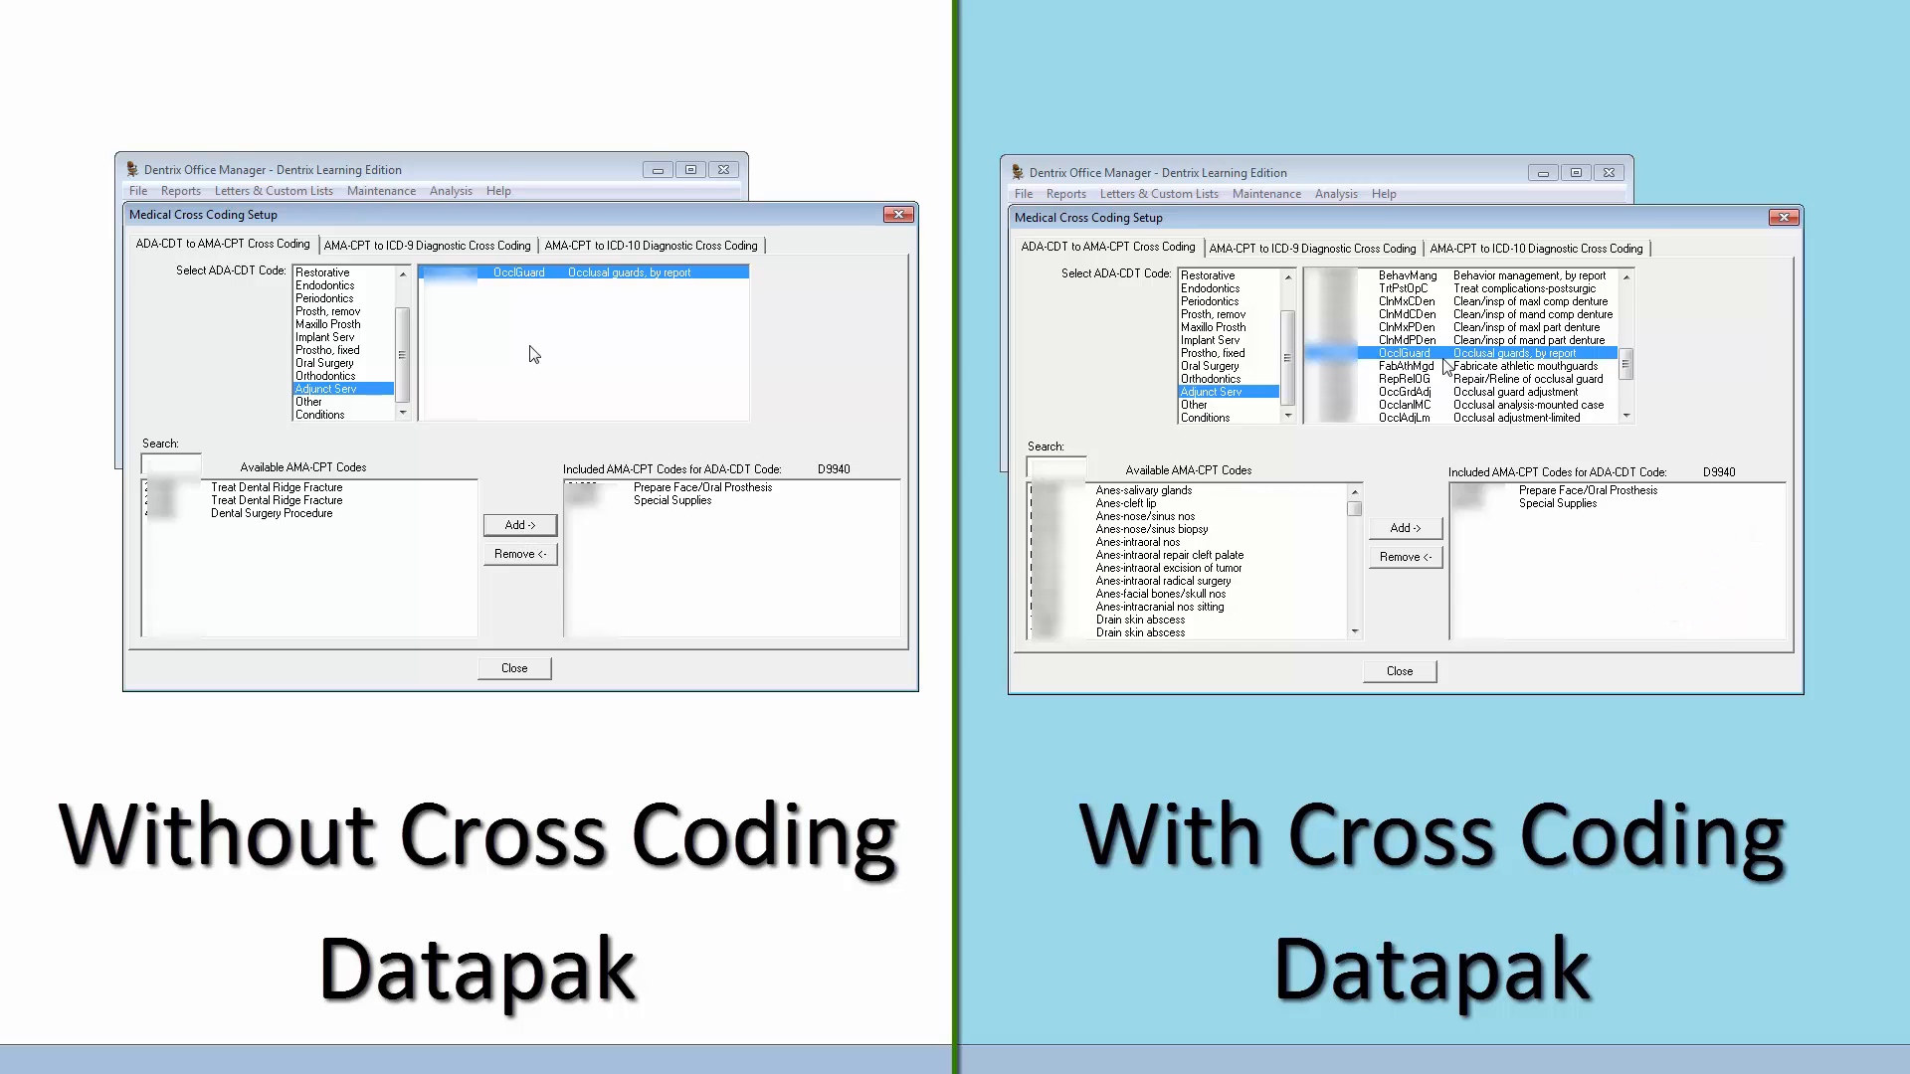
# Switch both setups to AMA-CPT to ICD-10 Diagnostic Cross Coding and save the OcclGuard changes
pyautogui.click(603, 245)
pyautogui.click(1519, 249)
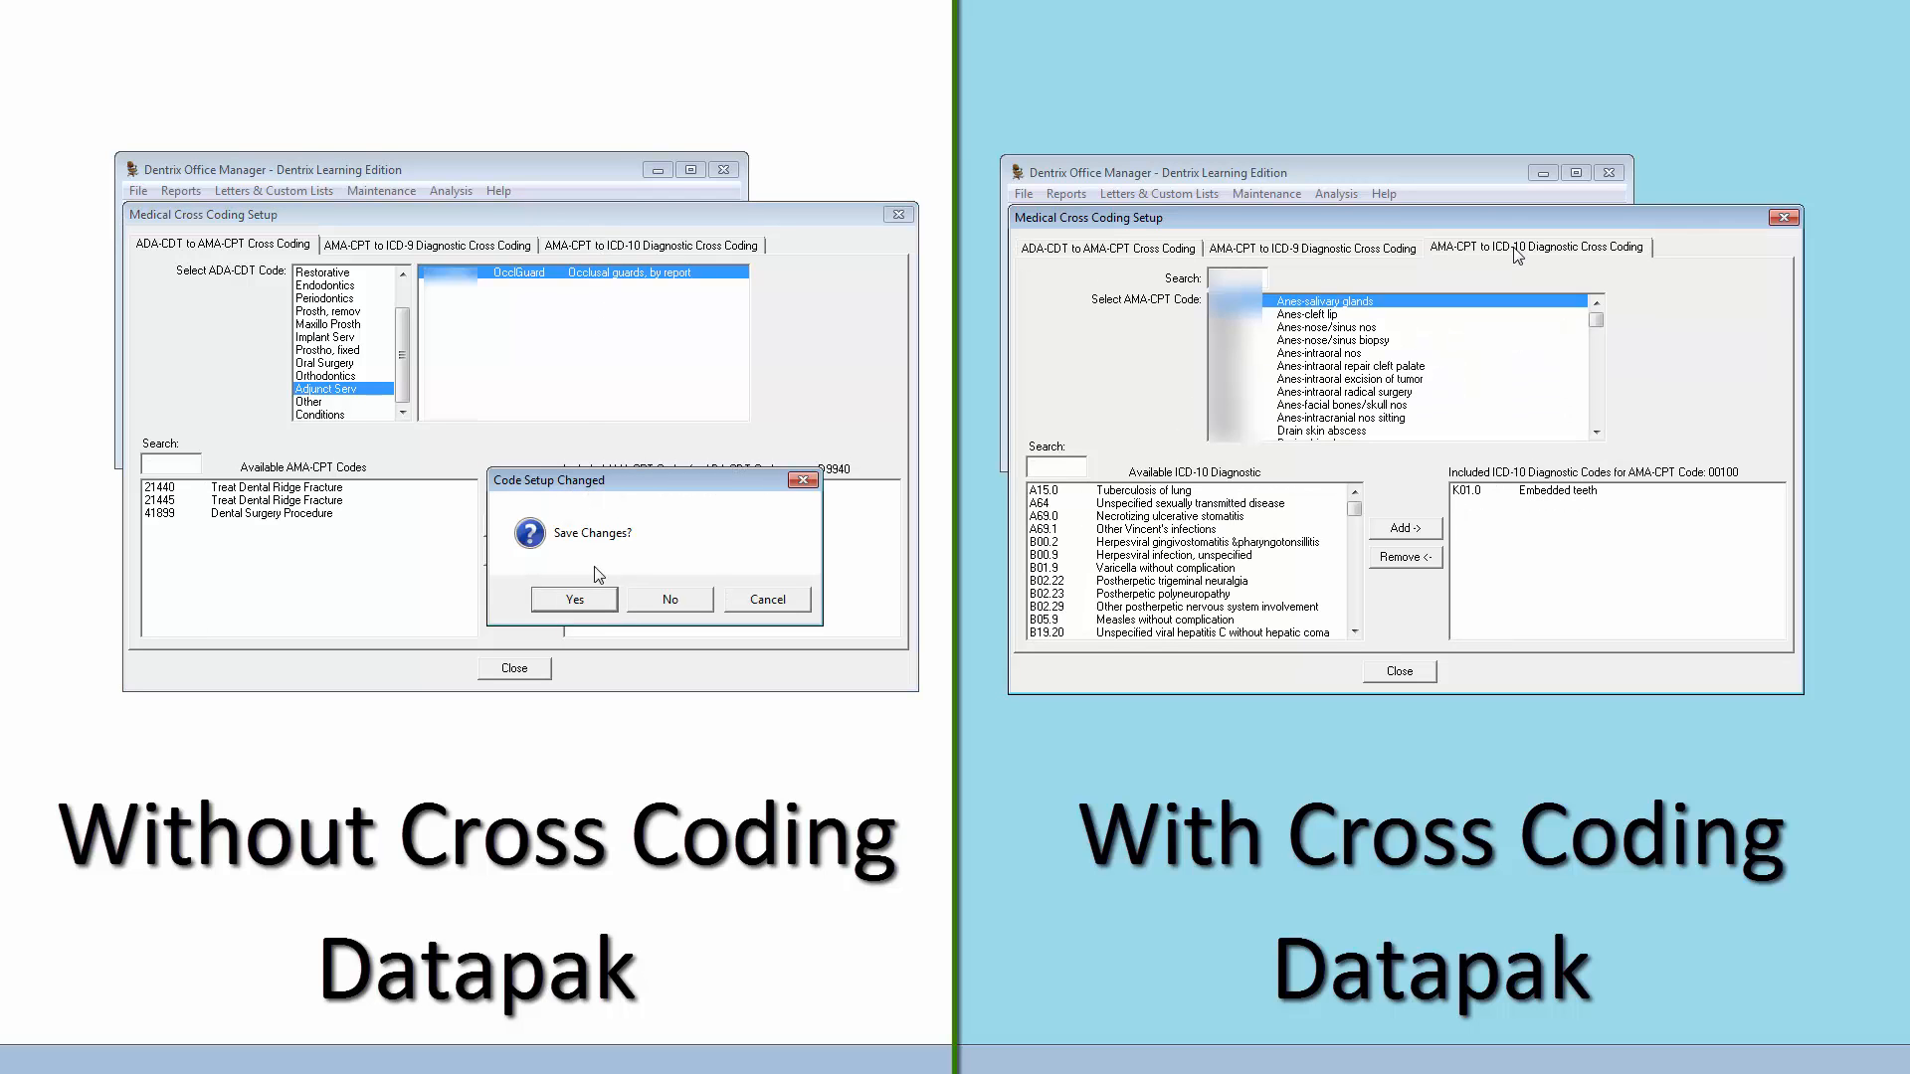
pyautogui.click(595, 599)
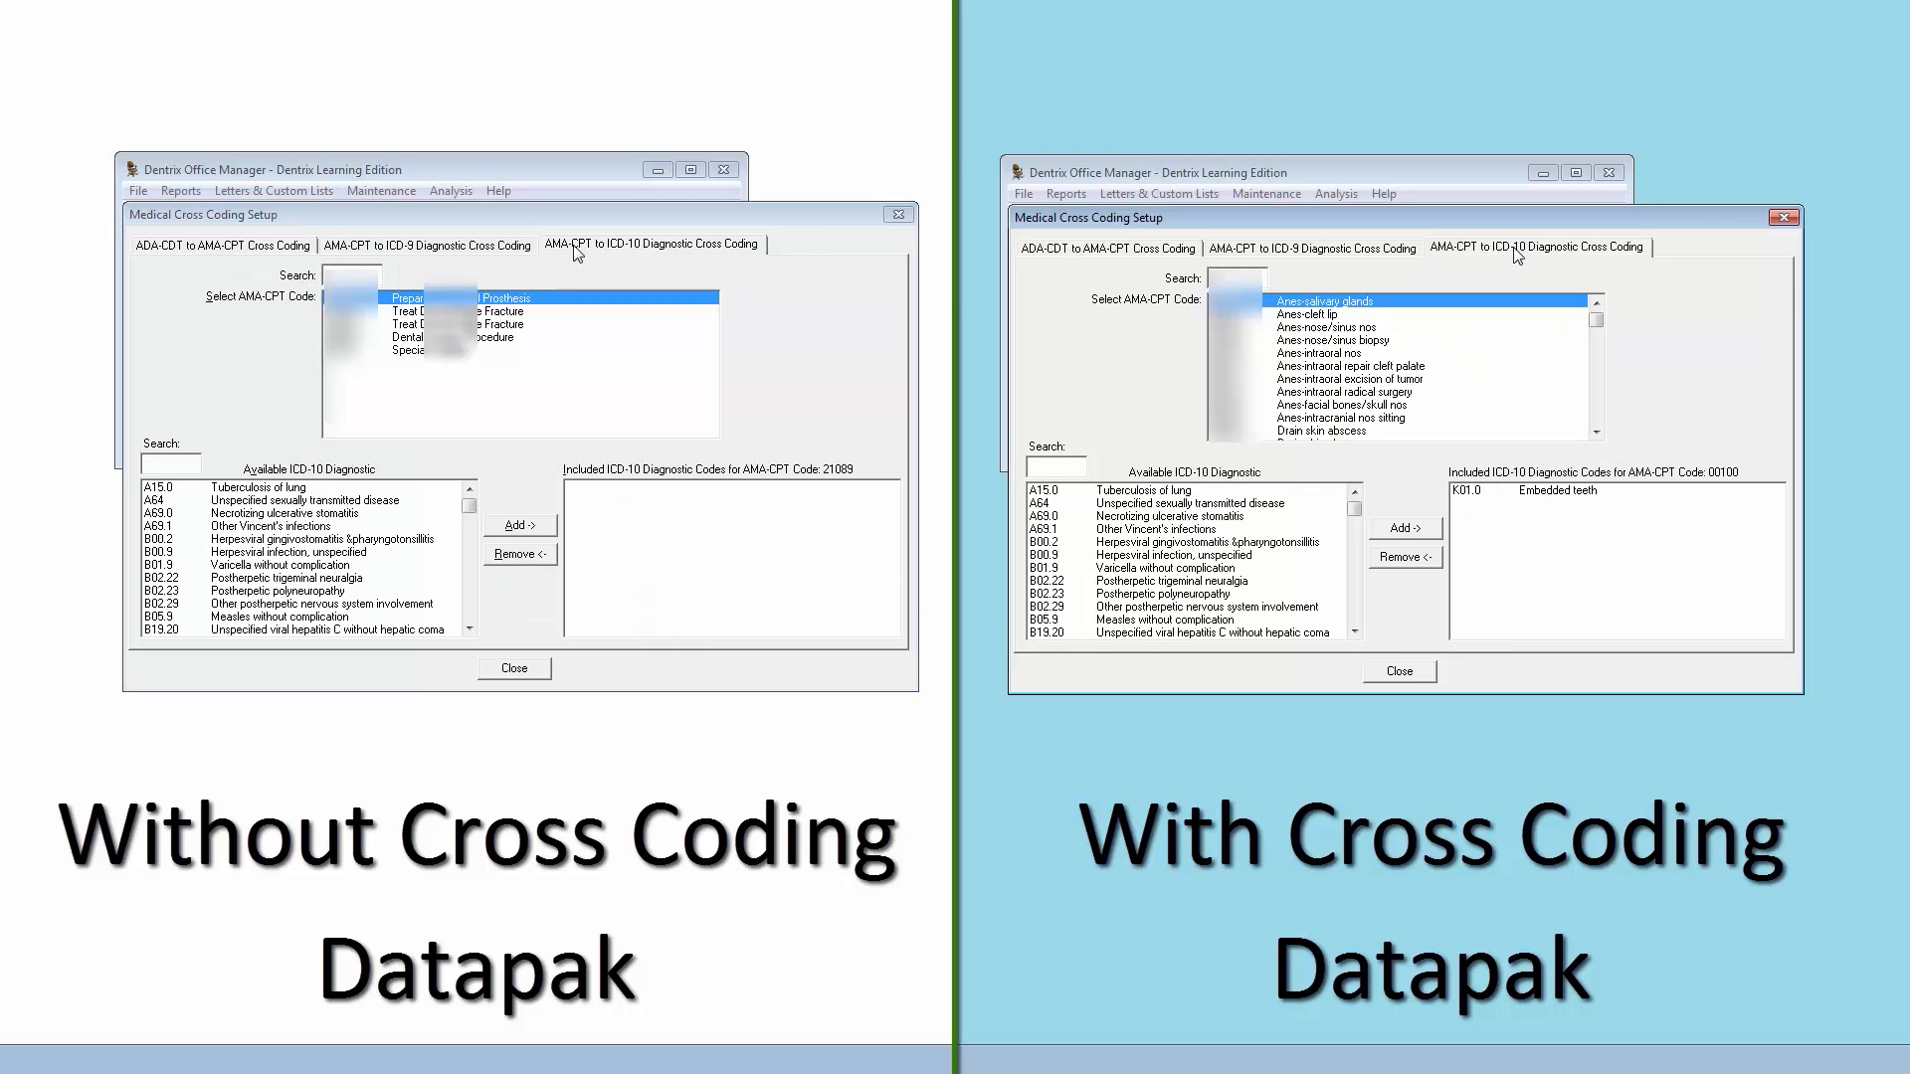
# Search for k02 and include ICD-10 codes K02.3, K02.51, K02.52, K02.53 and K02.7 for Prepare Face/Oral Prosthesis without the Datapak
pyautogui.click(472, 298)
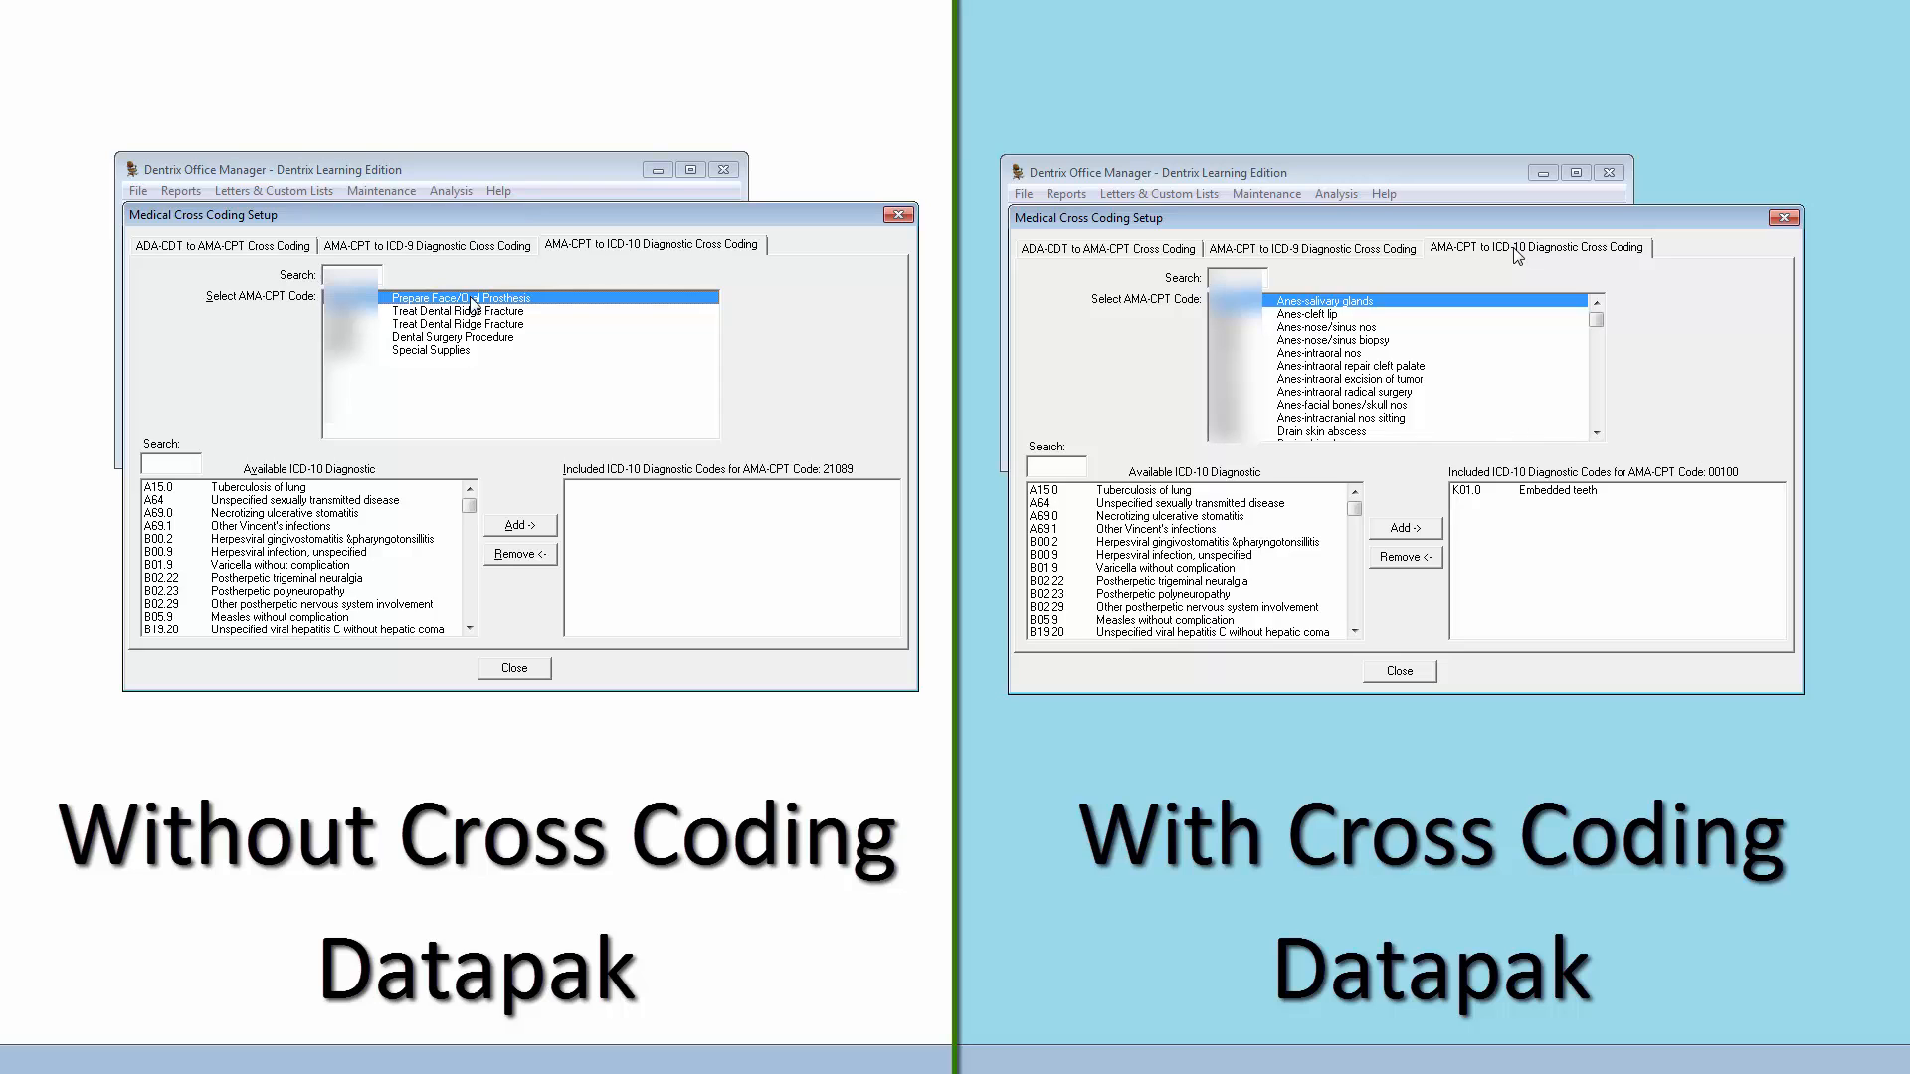
pyautogui.click(195, 459)
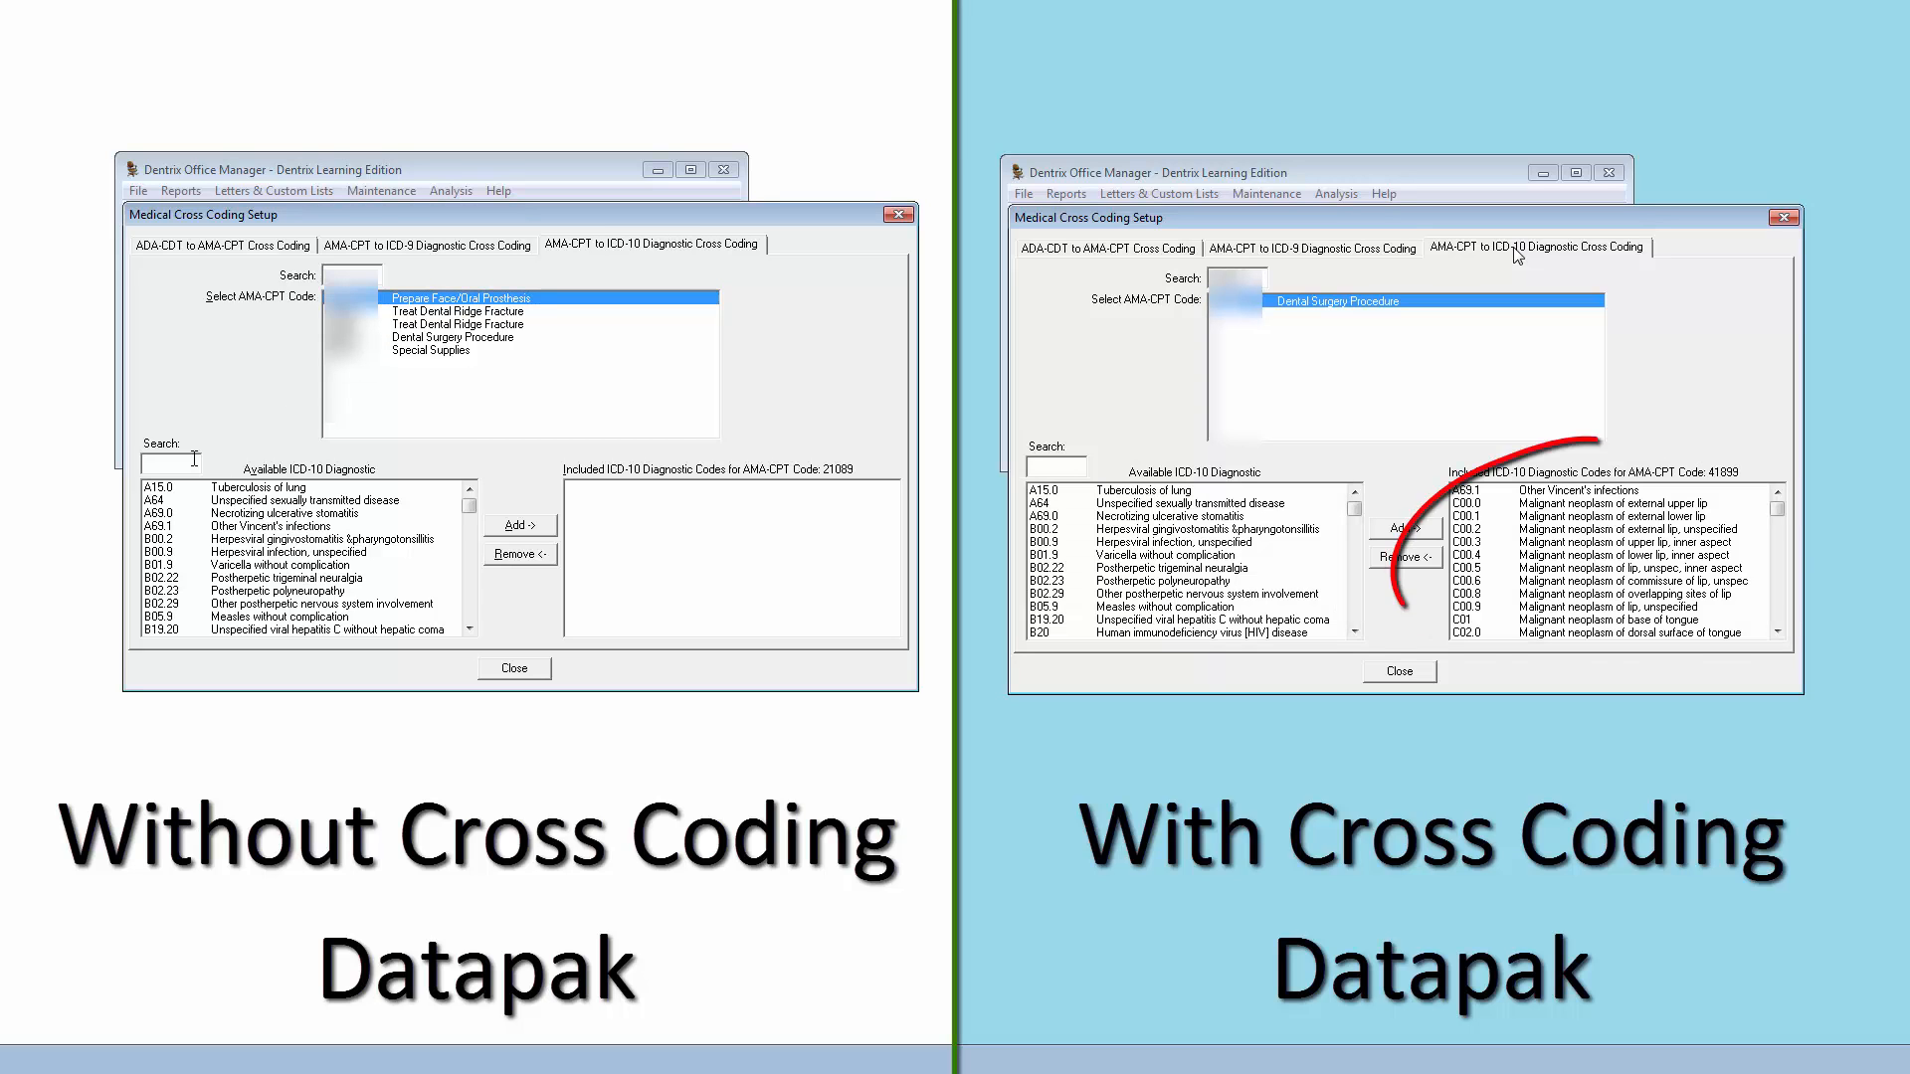
pyautogui.write('k02')
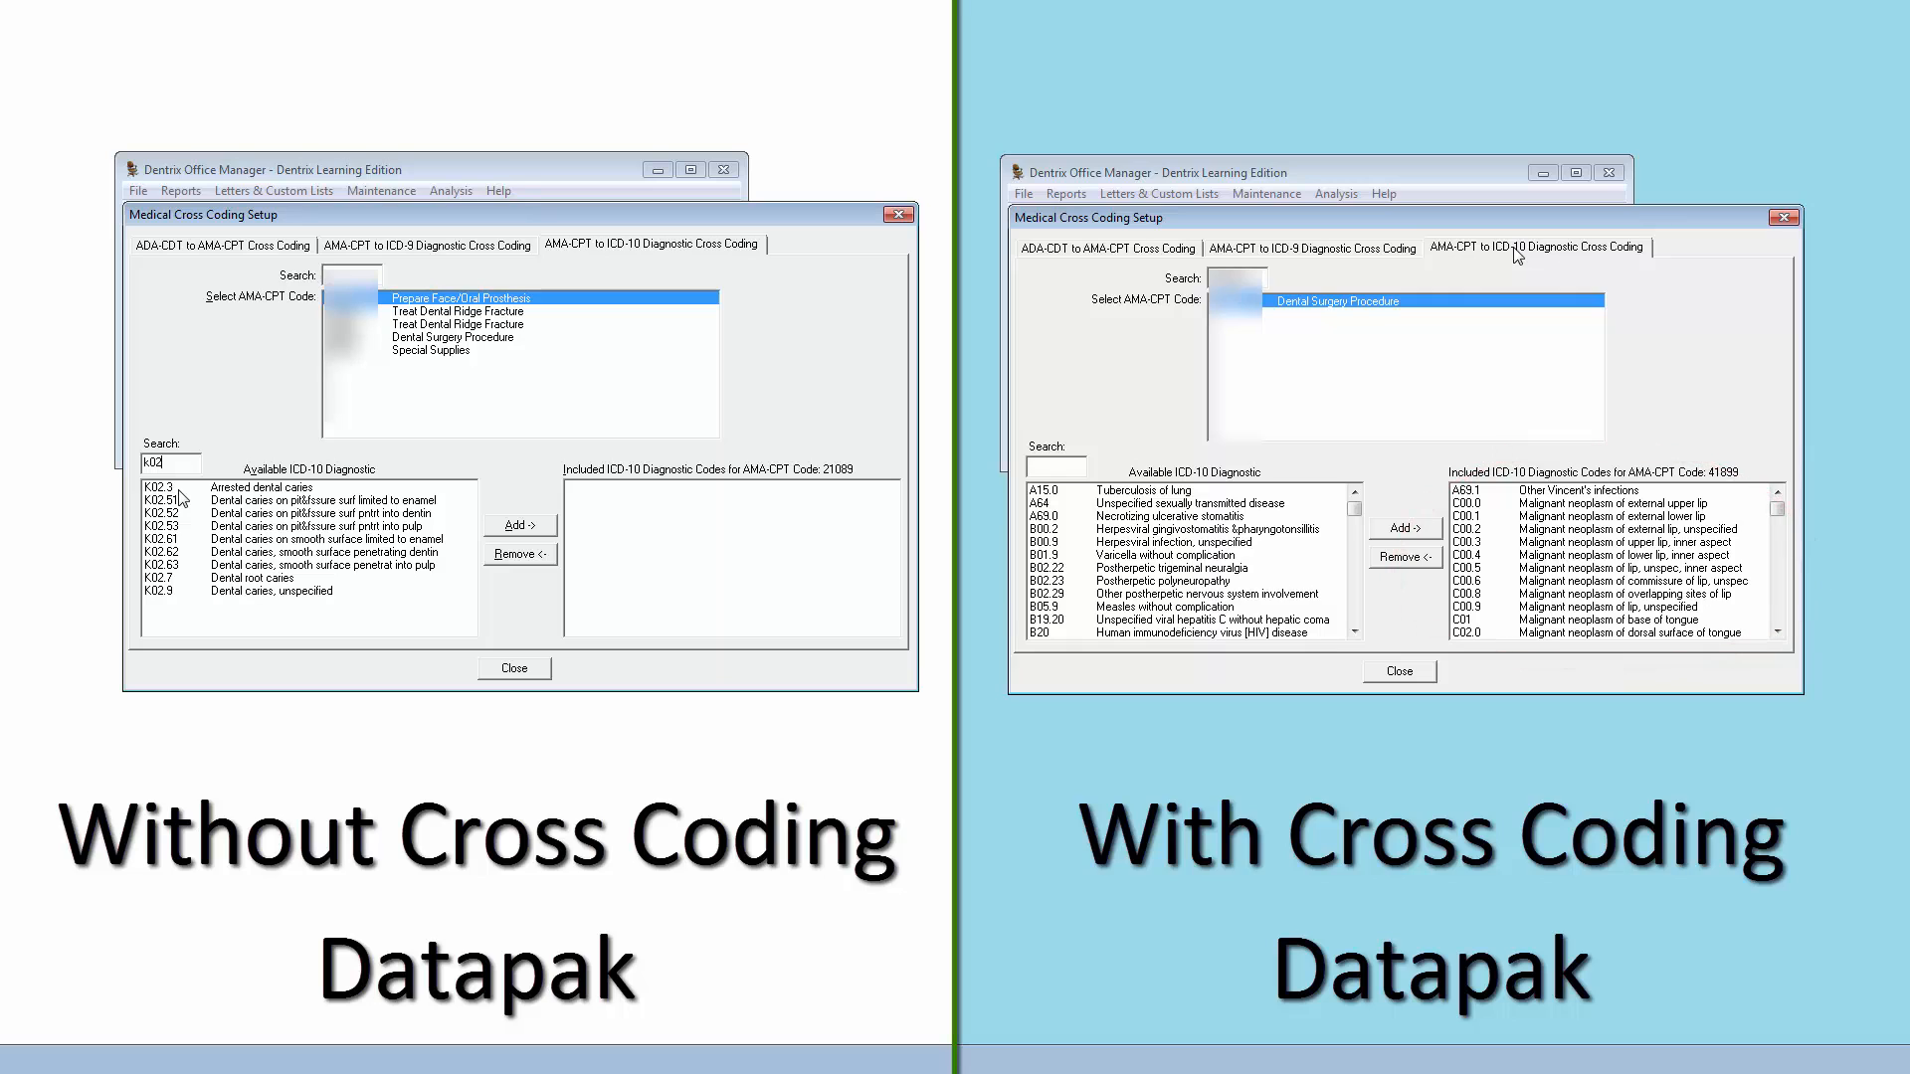
pyautogui.click(180, 488)
pyautogui.keyDown('ctrl'); pyautogui.click(183, 500); pyautogui.keyUp('ctrl')
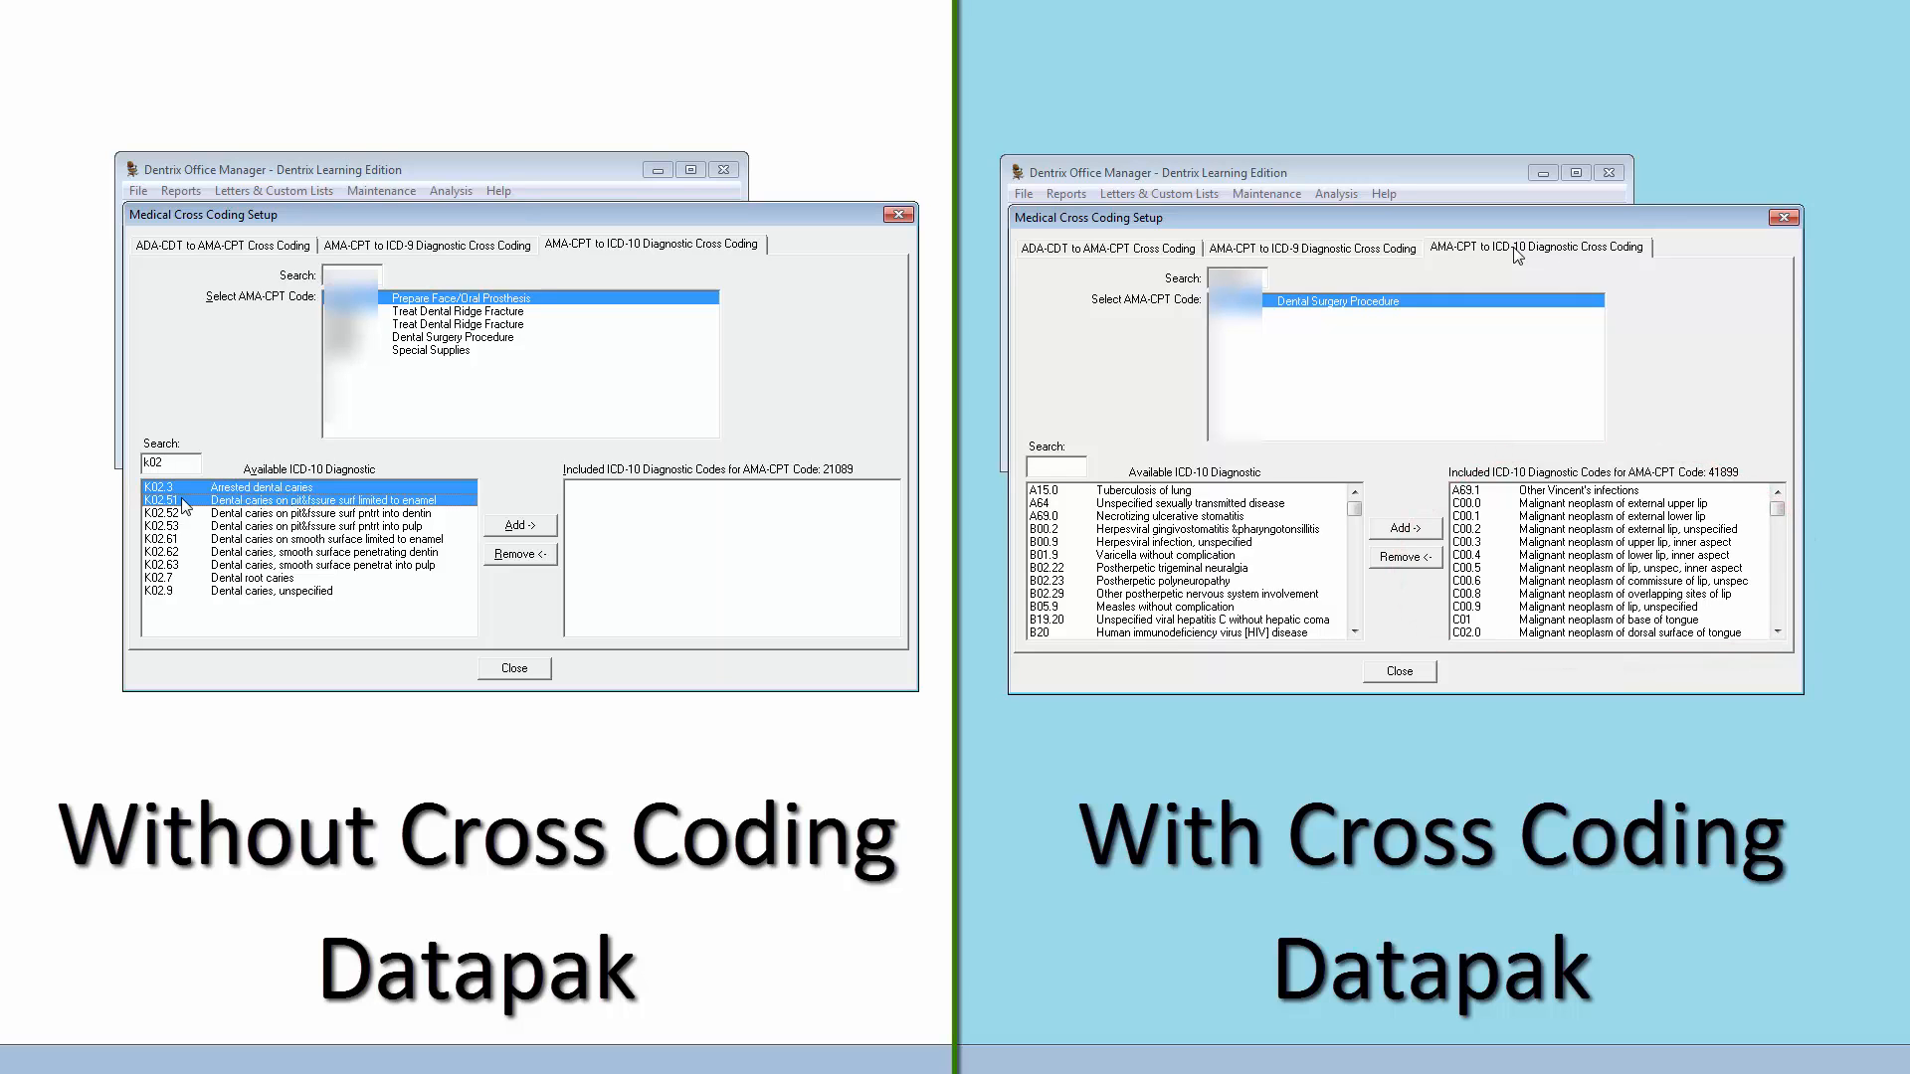
pyautogui.keyDown('ctrl'); pyautogui.click(186, 514); pyautogui.keyUp('ctrl')
pyautogui.keyDown('ctrl'); pyautogui.click(188, 526); pyautogui.keyUp('ctrl')
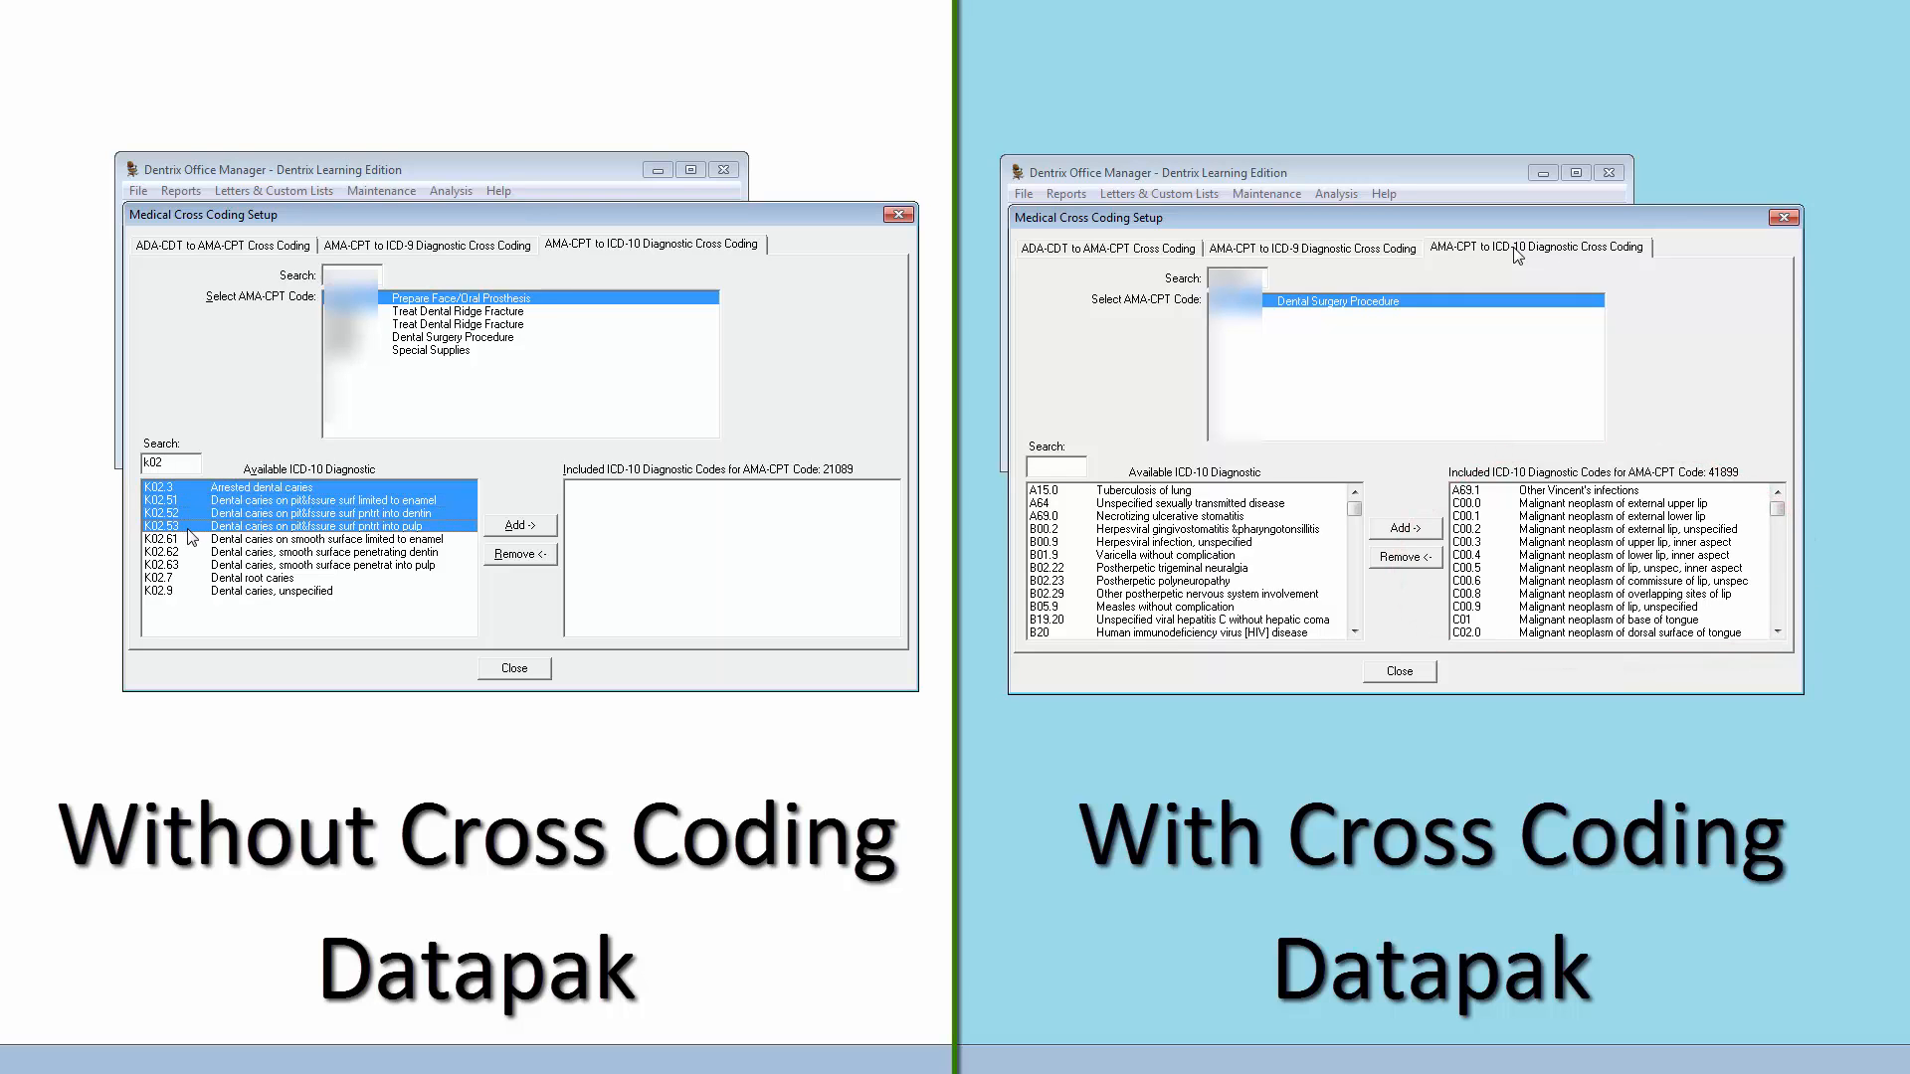
pyautogui.keyDown('ctrl'); pyautogui.click(192, 579); pyautogui.keyUp('ctrl')
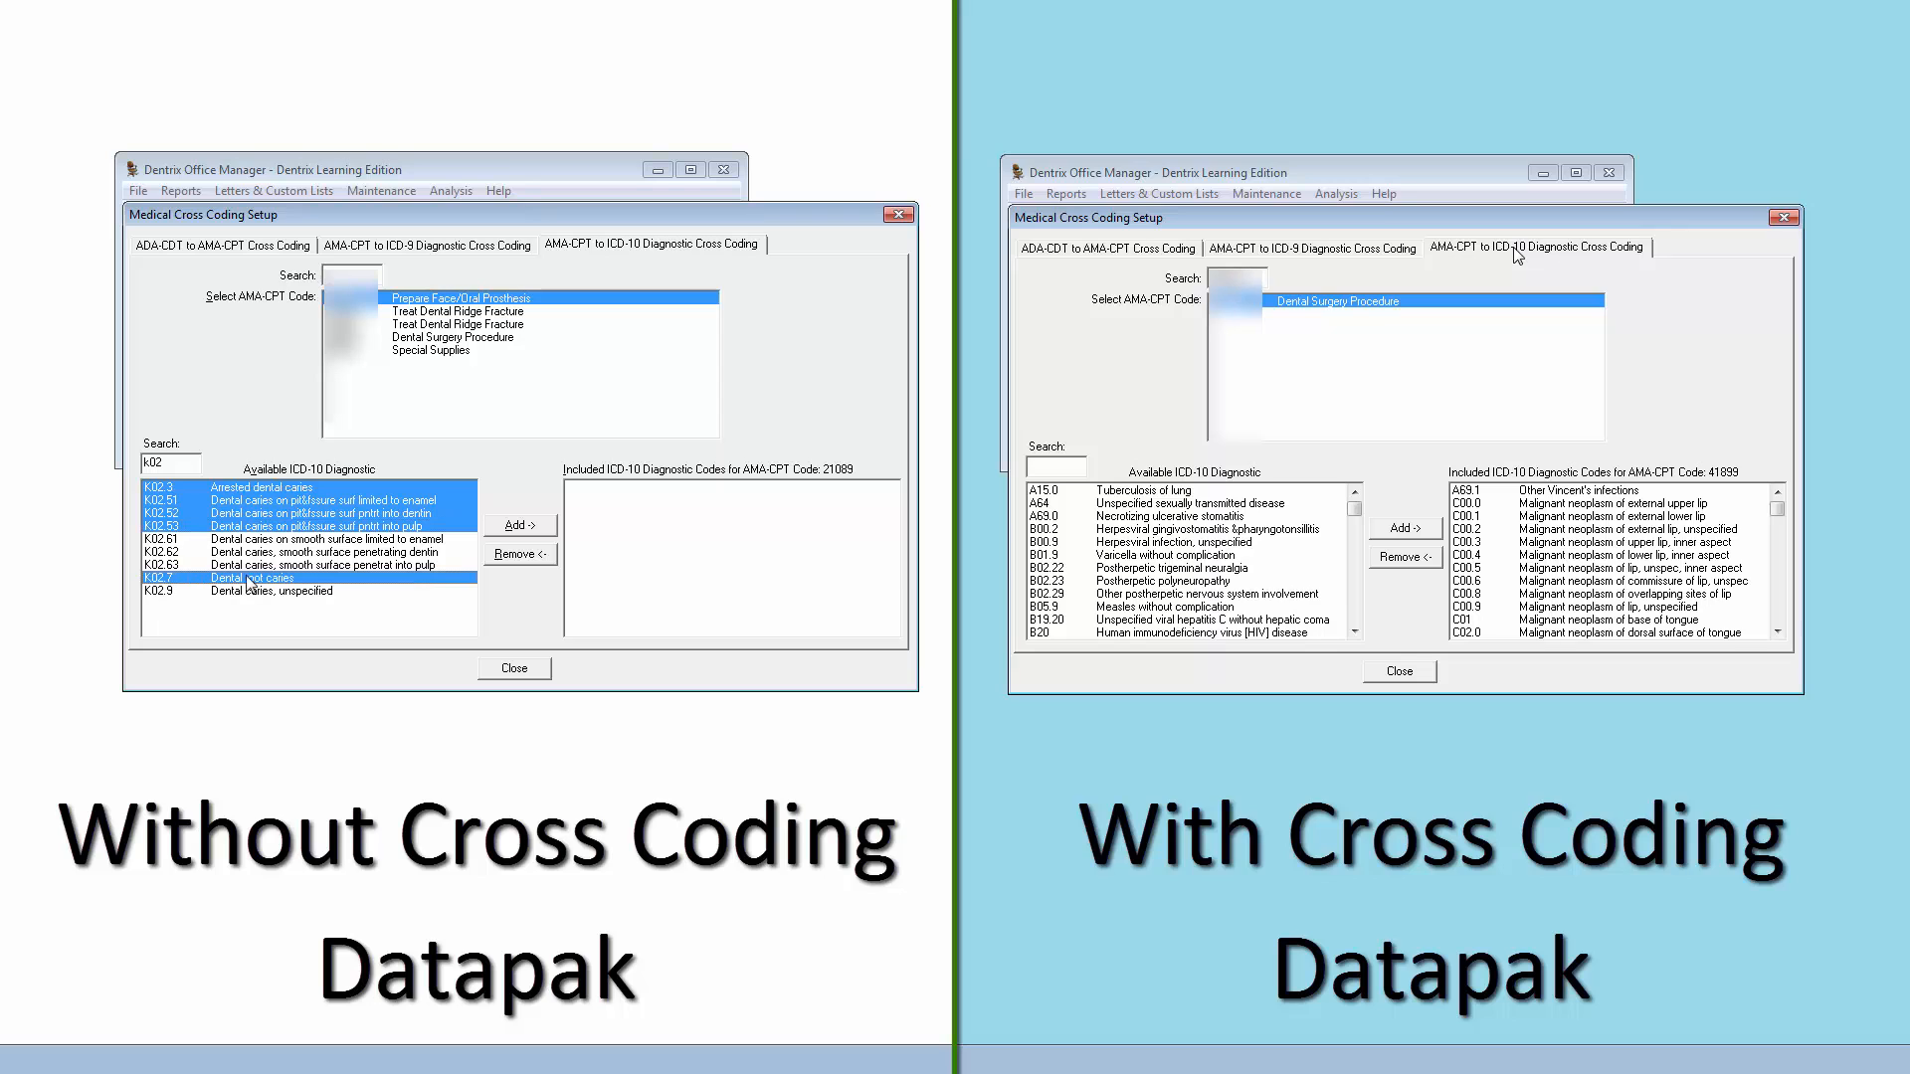
pyautogui.click(506, 530)
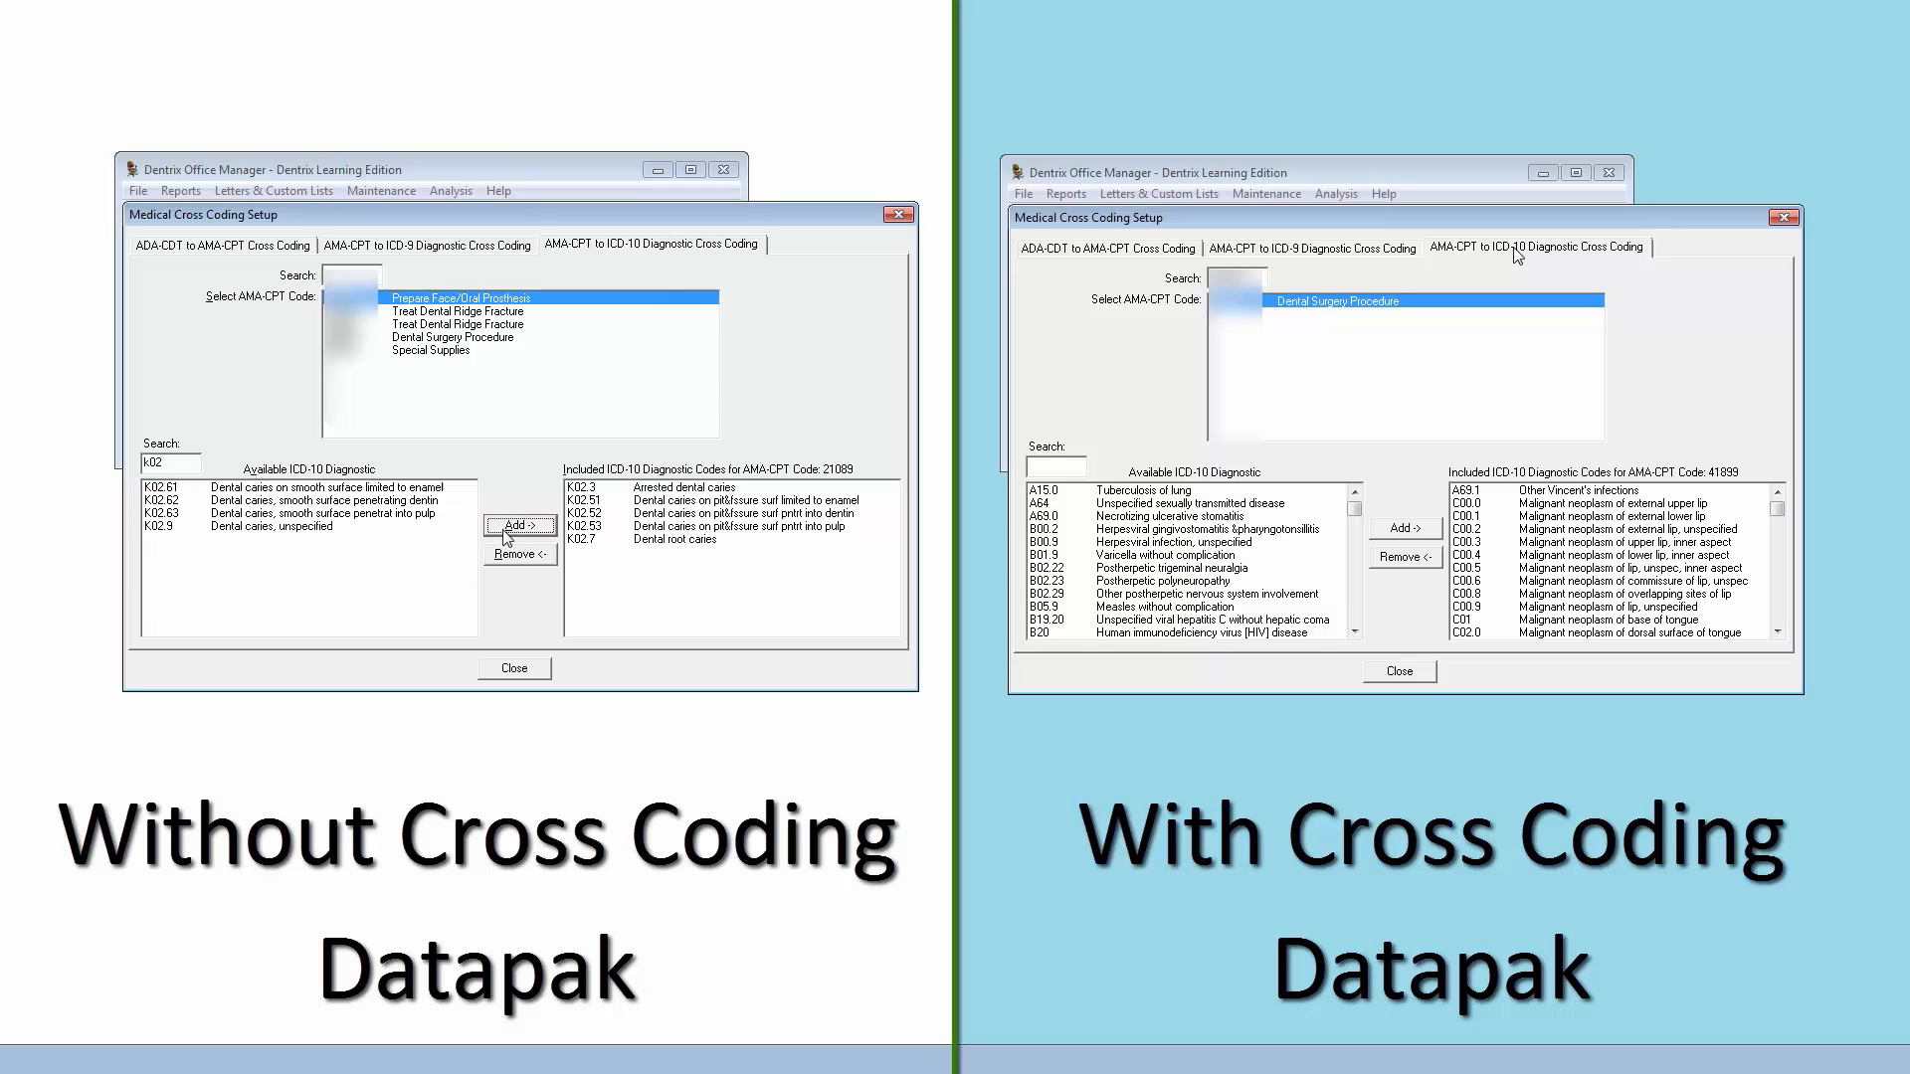
pyautogui.click(471, 313)
pyautogui.click(571, 602)
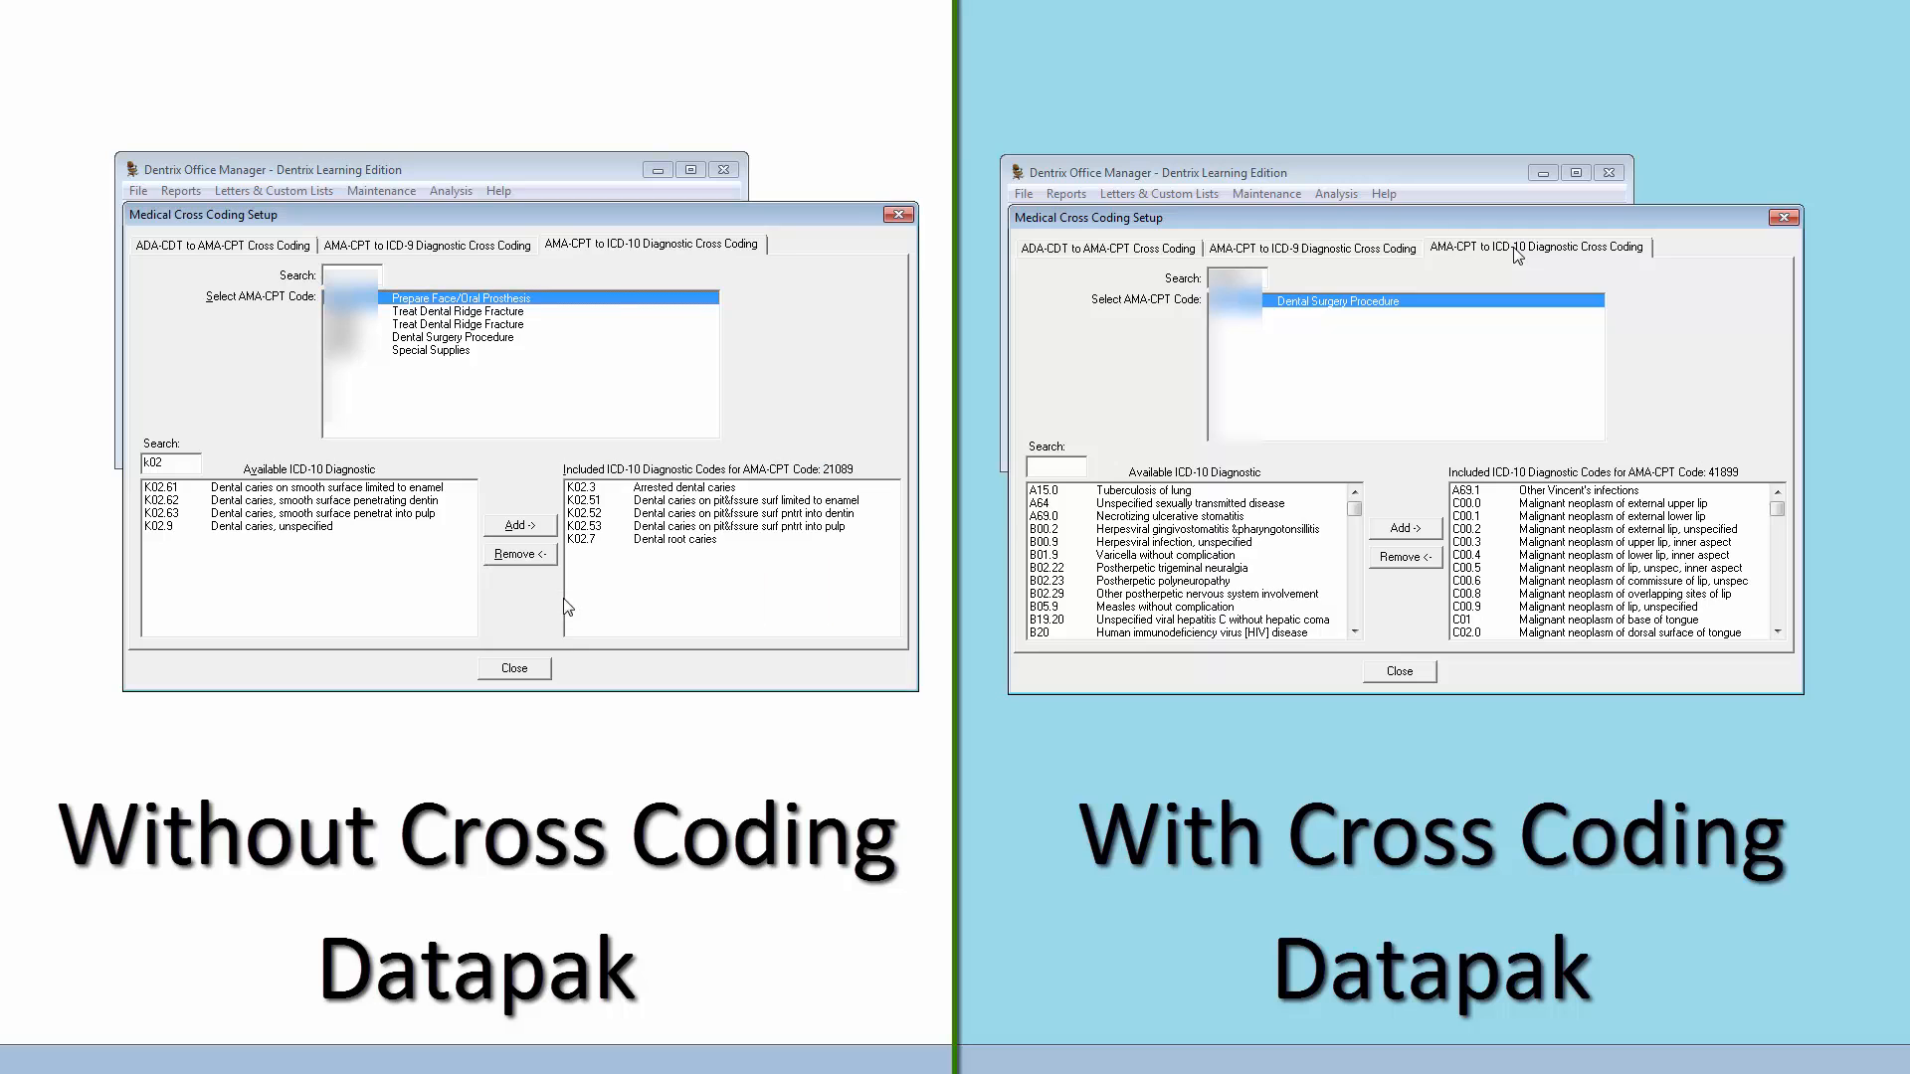
# Search for f59, include ICD-10 code F59 for Prepare Face/Oral Prosthesis, and save the changes
pyautogui.press('BackSpace')
pyautogui.press('BackSpace')
pyautogui.press('BackSpace')
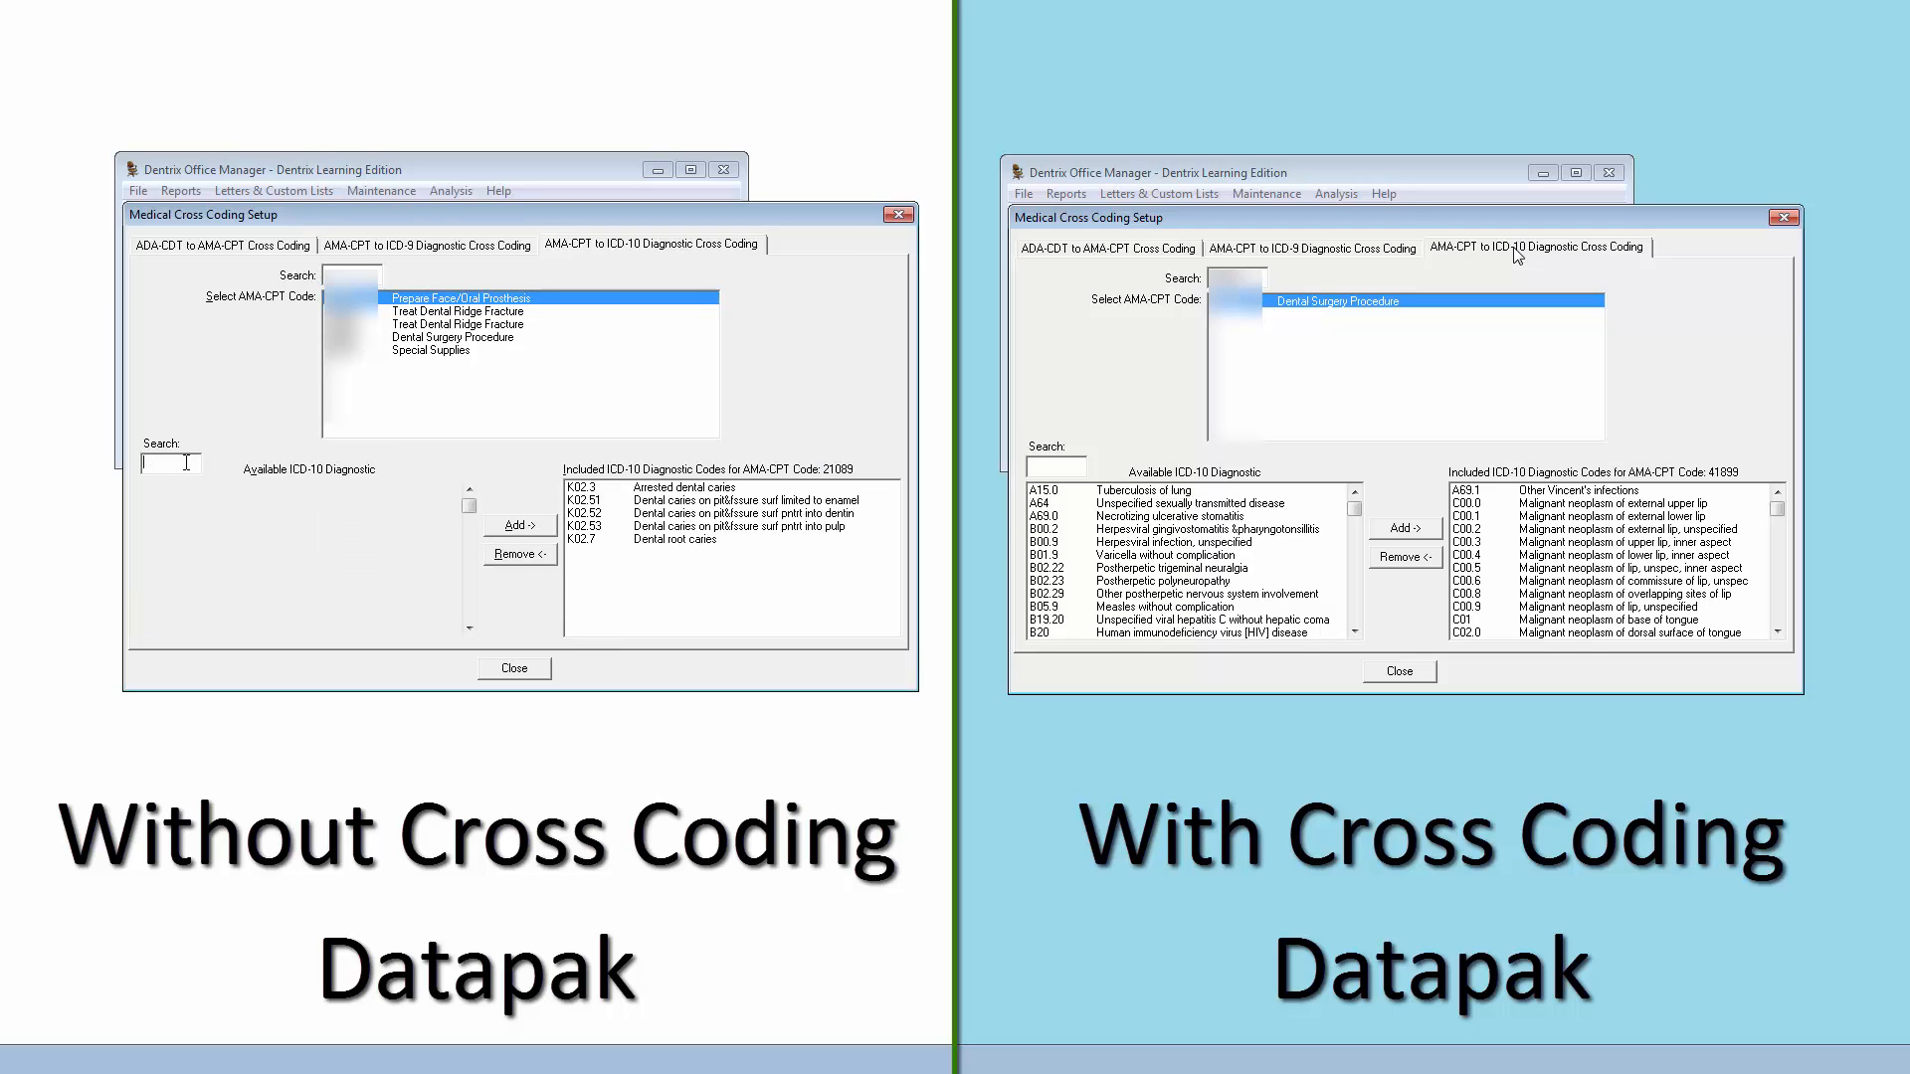
pyautogui.write('f59')
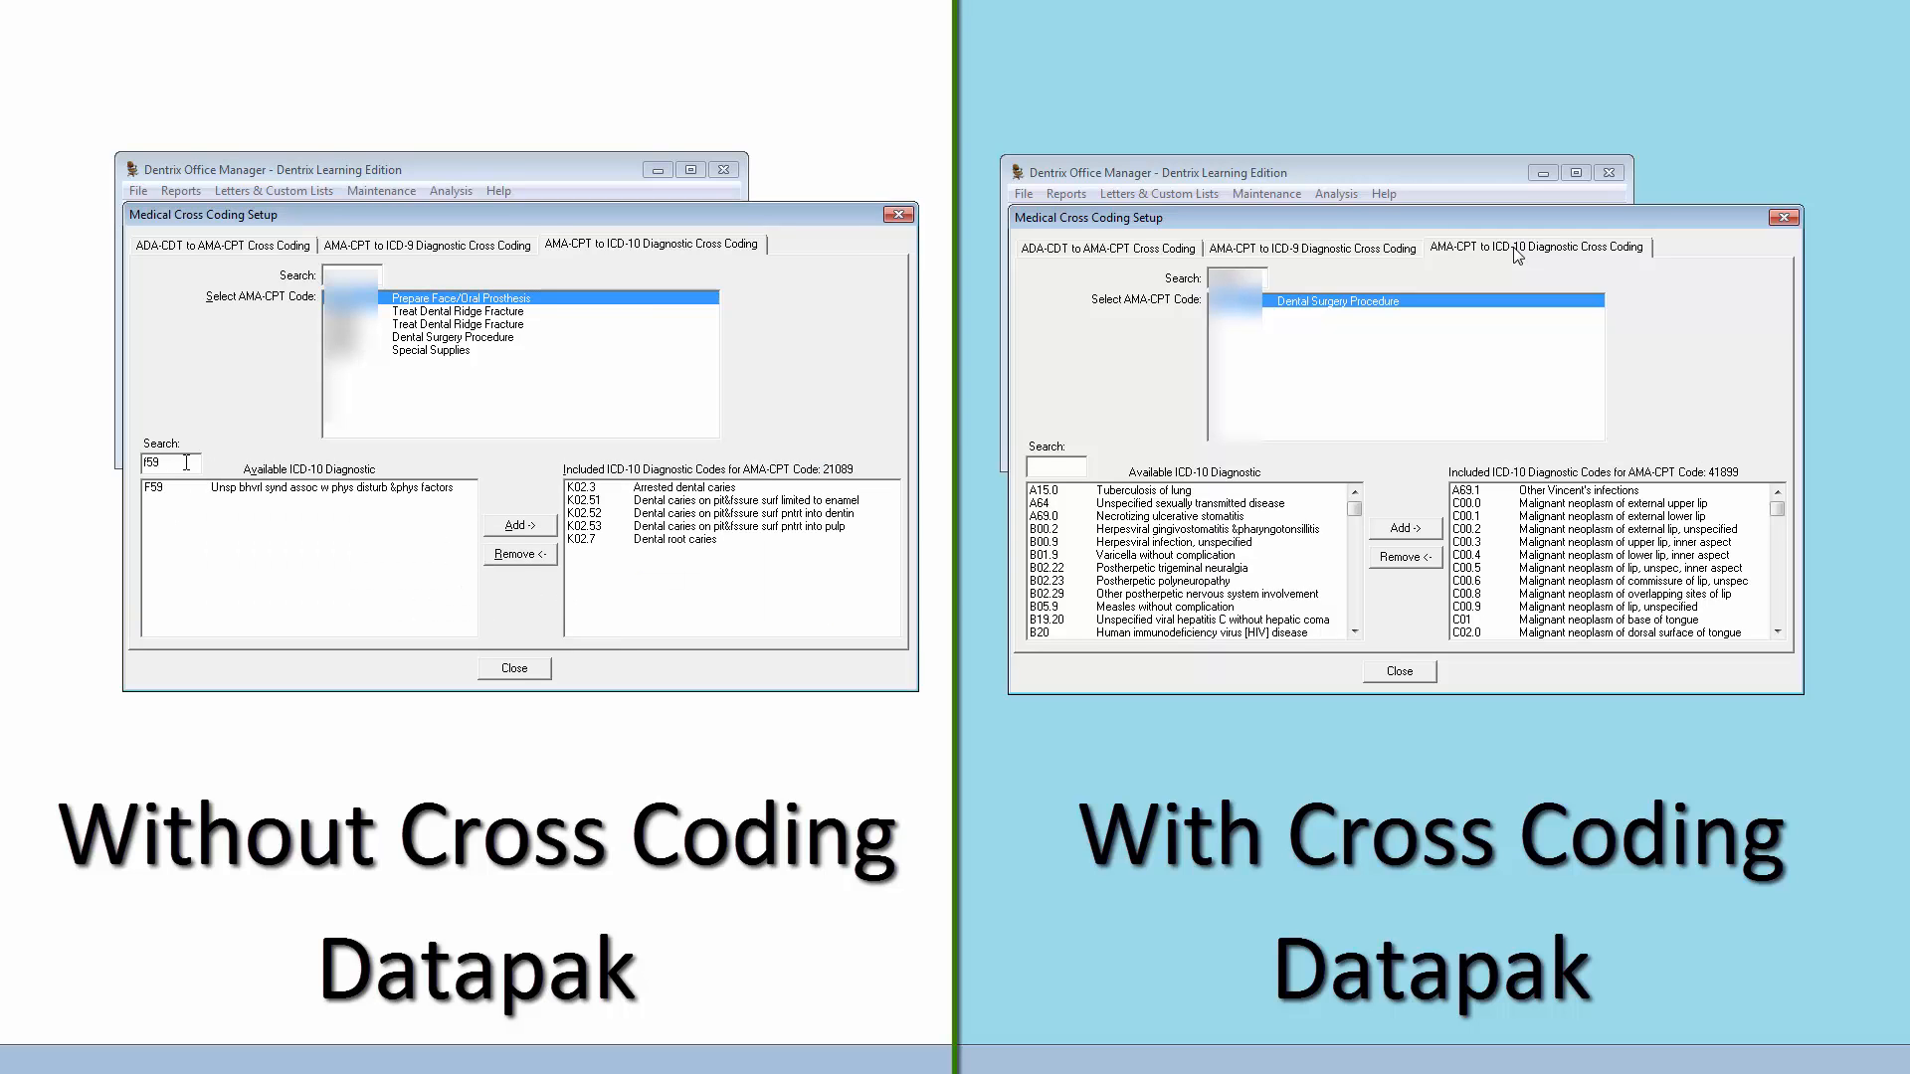
pyautogui.click(231, 489)
pyautogui.click(534, 525)
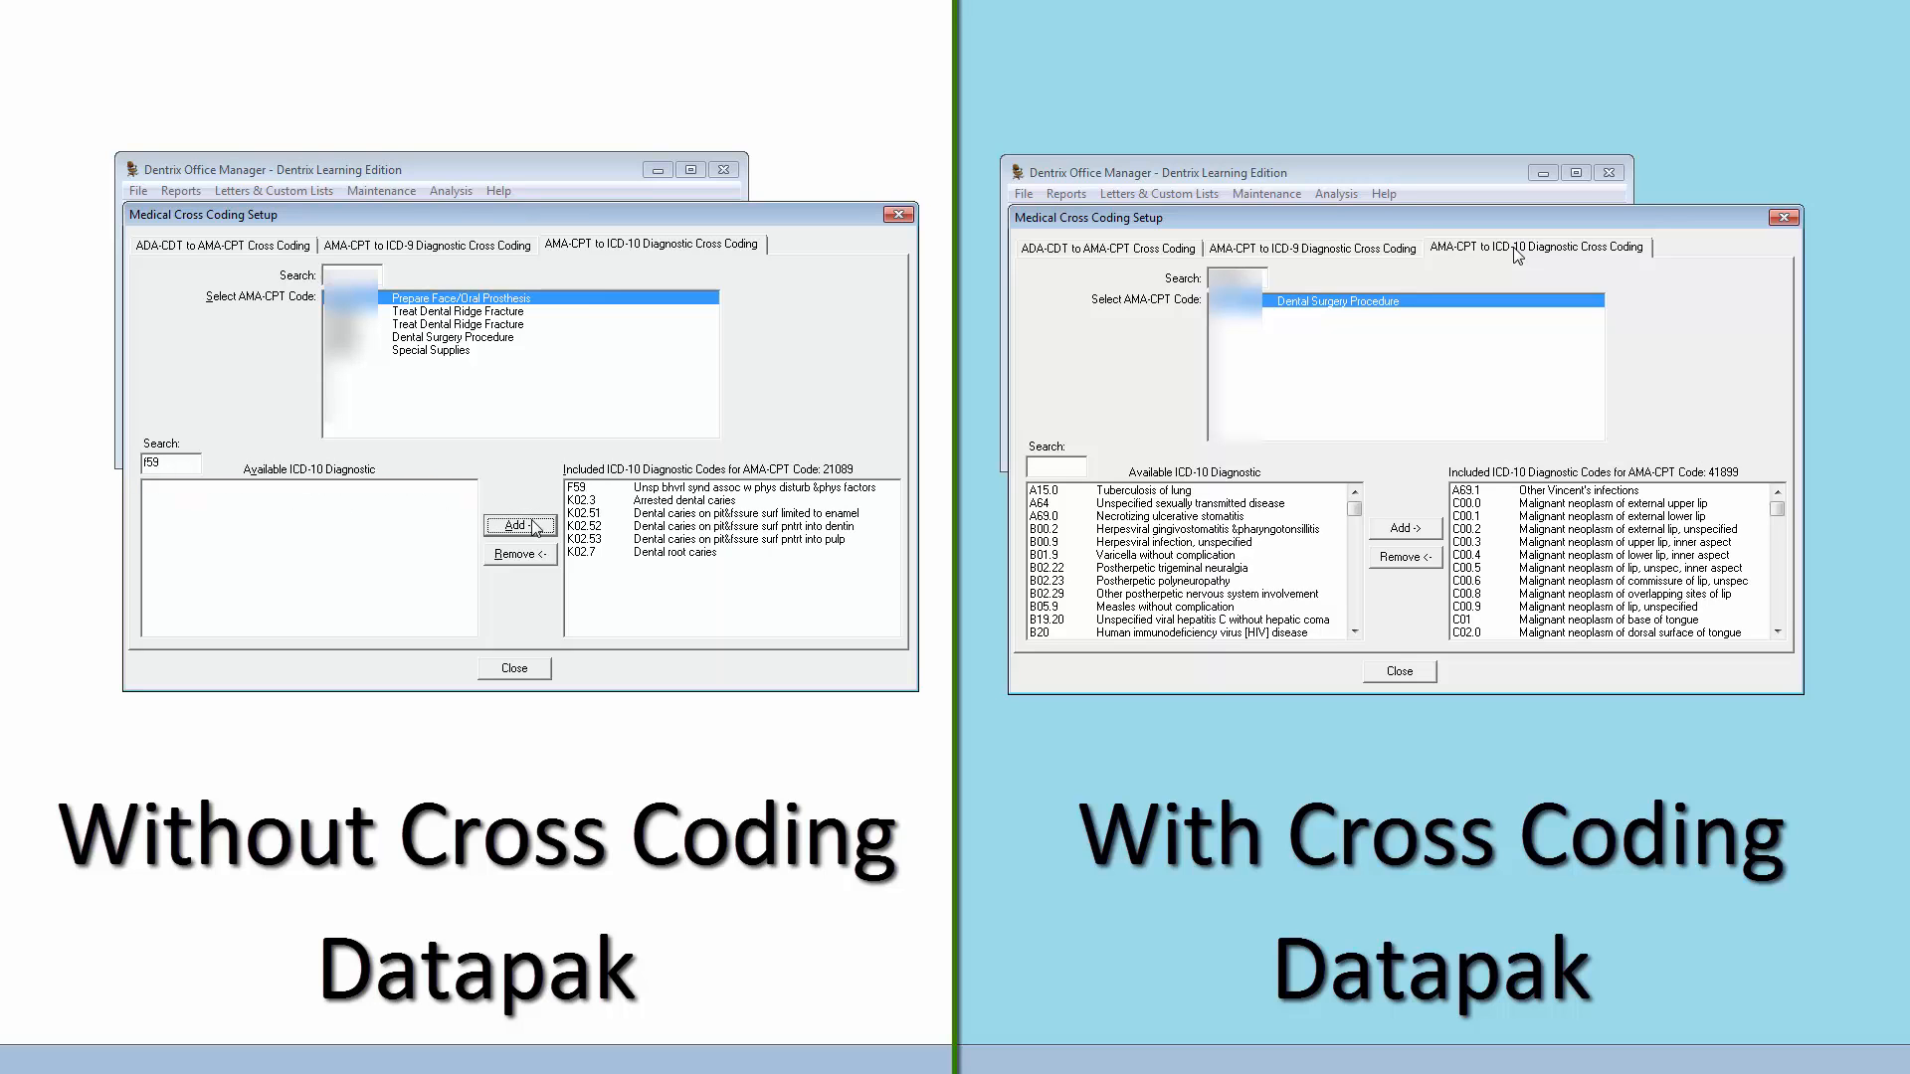
pyautogui.click(448, 312)
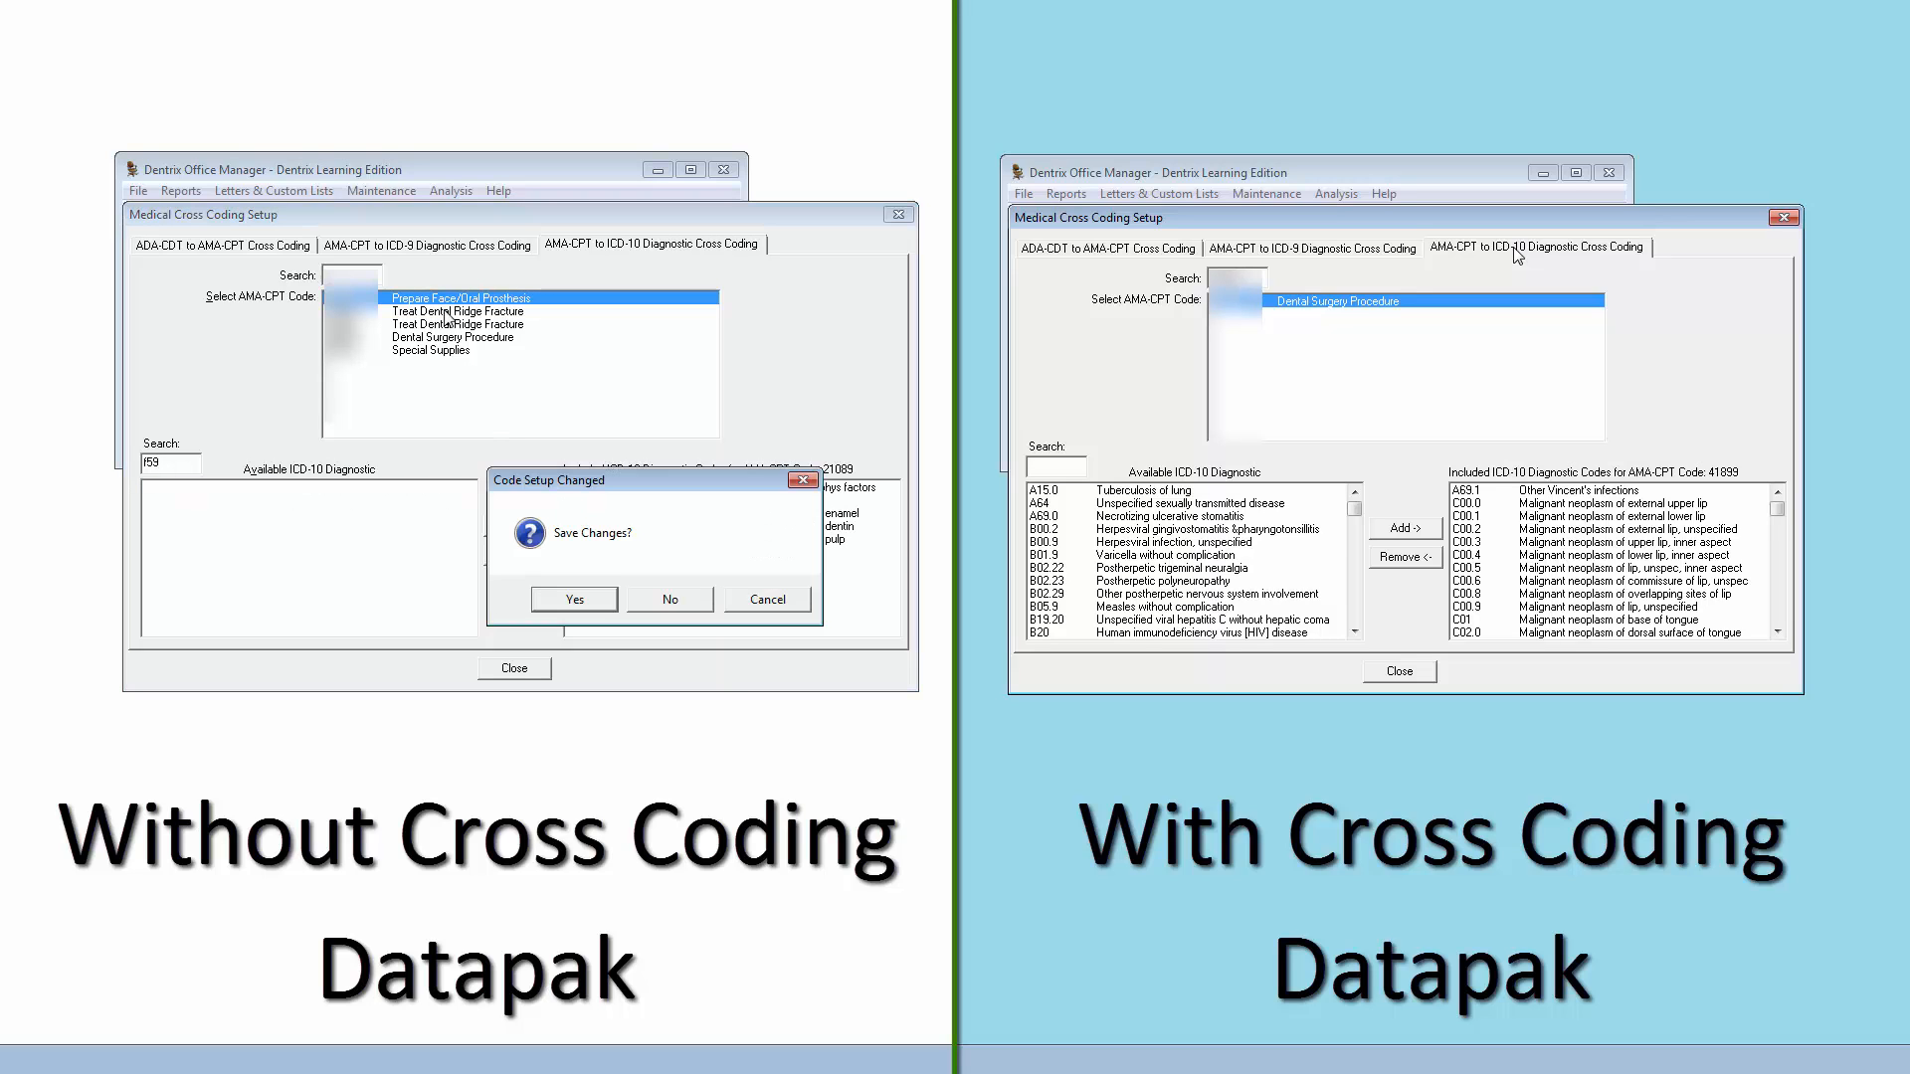
pyautogui.click(564, 601)
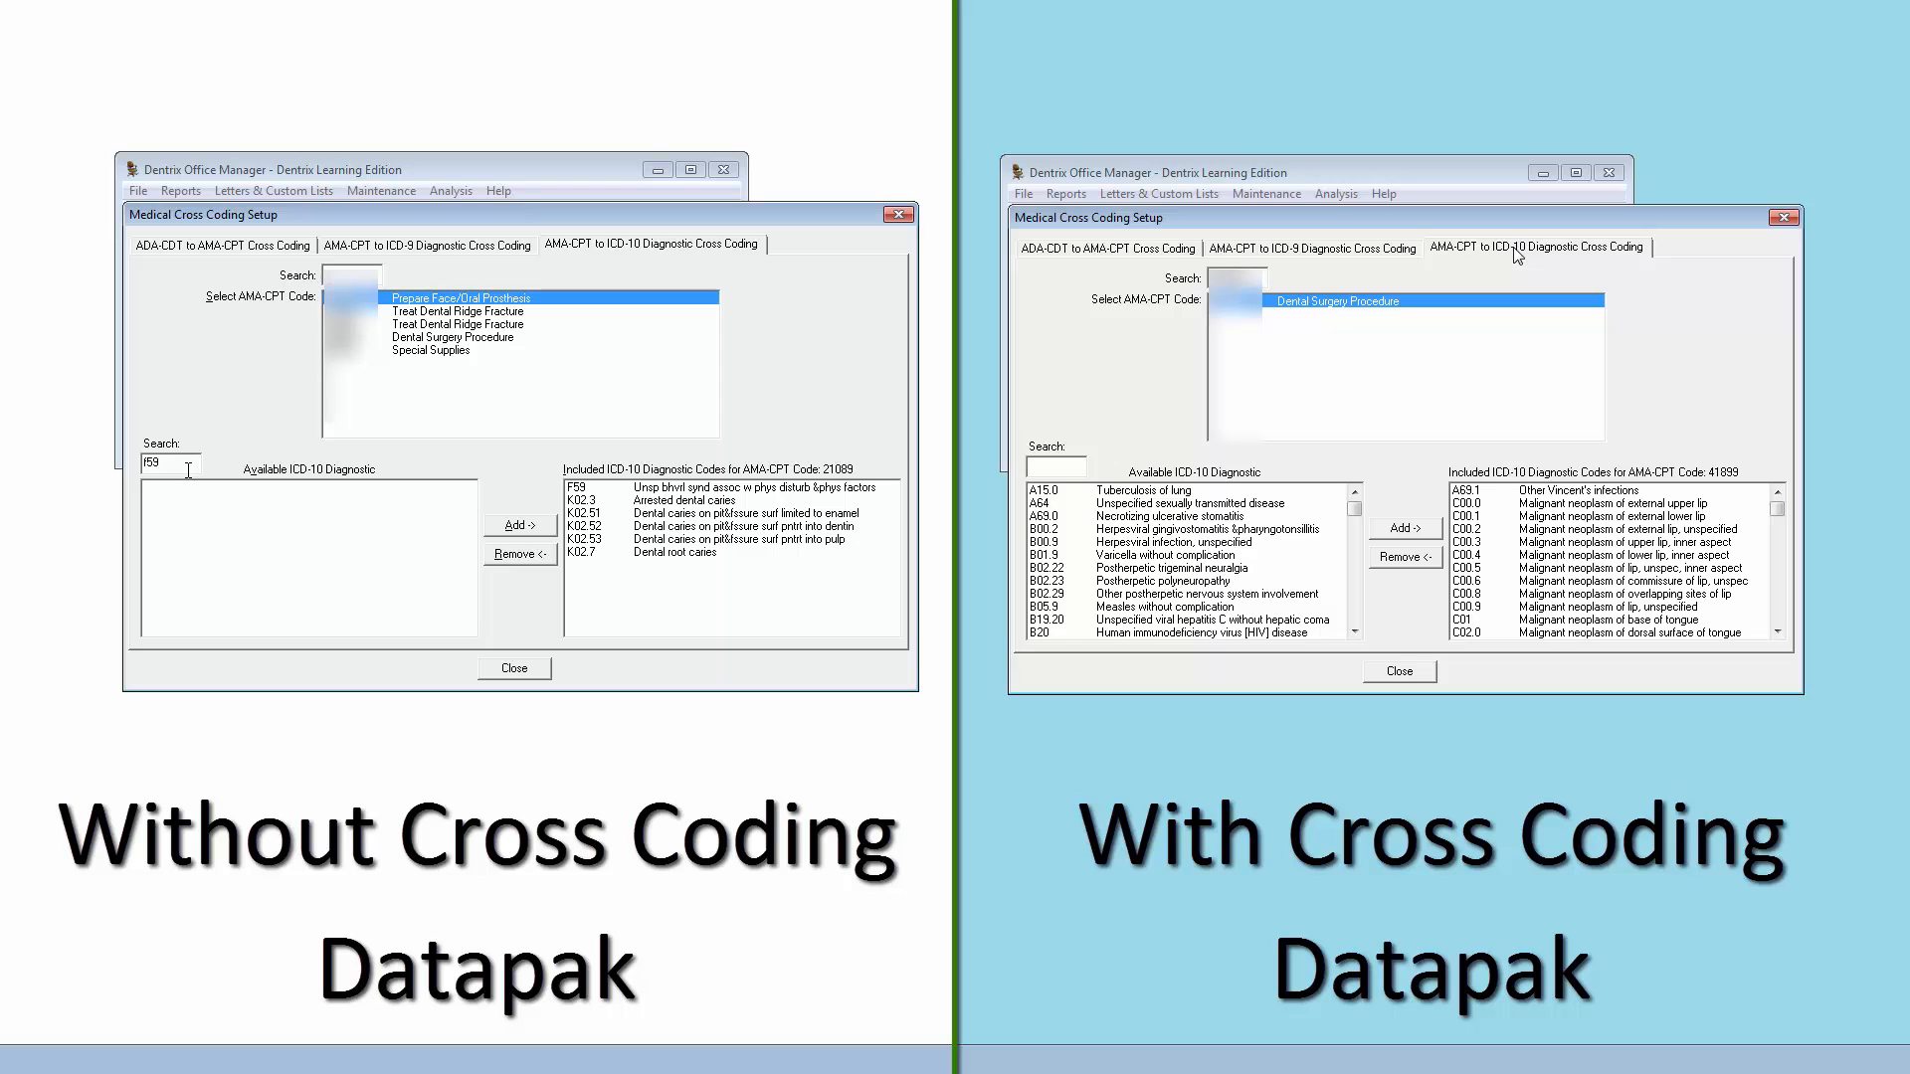
# Search for g47.6 and include Sleep related bruxism (G47.63) for Prepare Face/Oral Prosthesis
pyautogui.press('BackSpace')
pyautogui.press('BackSpace')
pyautogui.press('BackSpace')
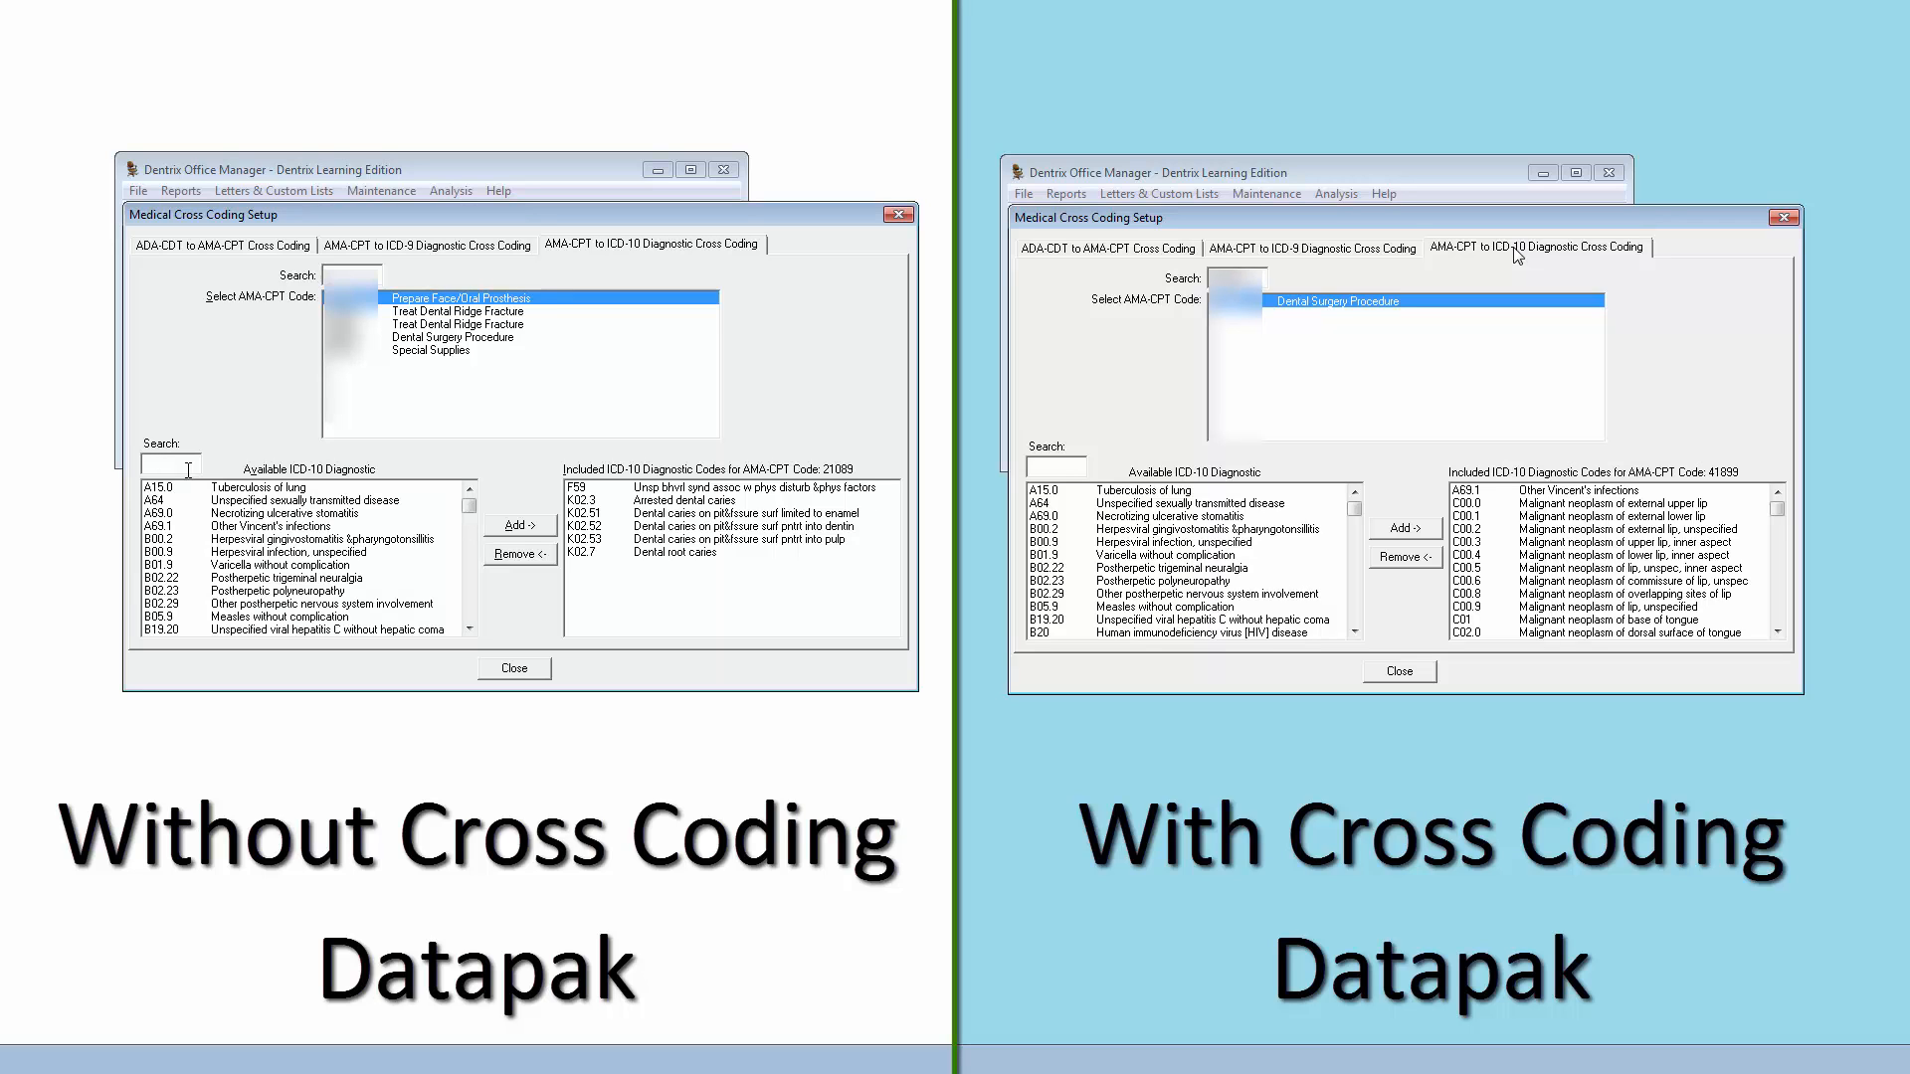
pyautogui.write('g47')
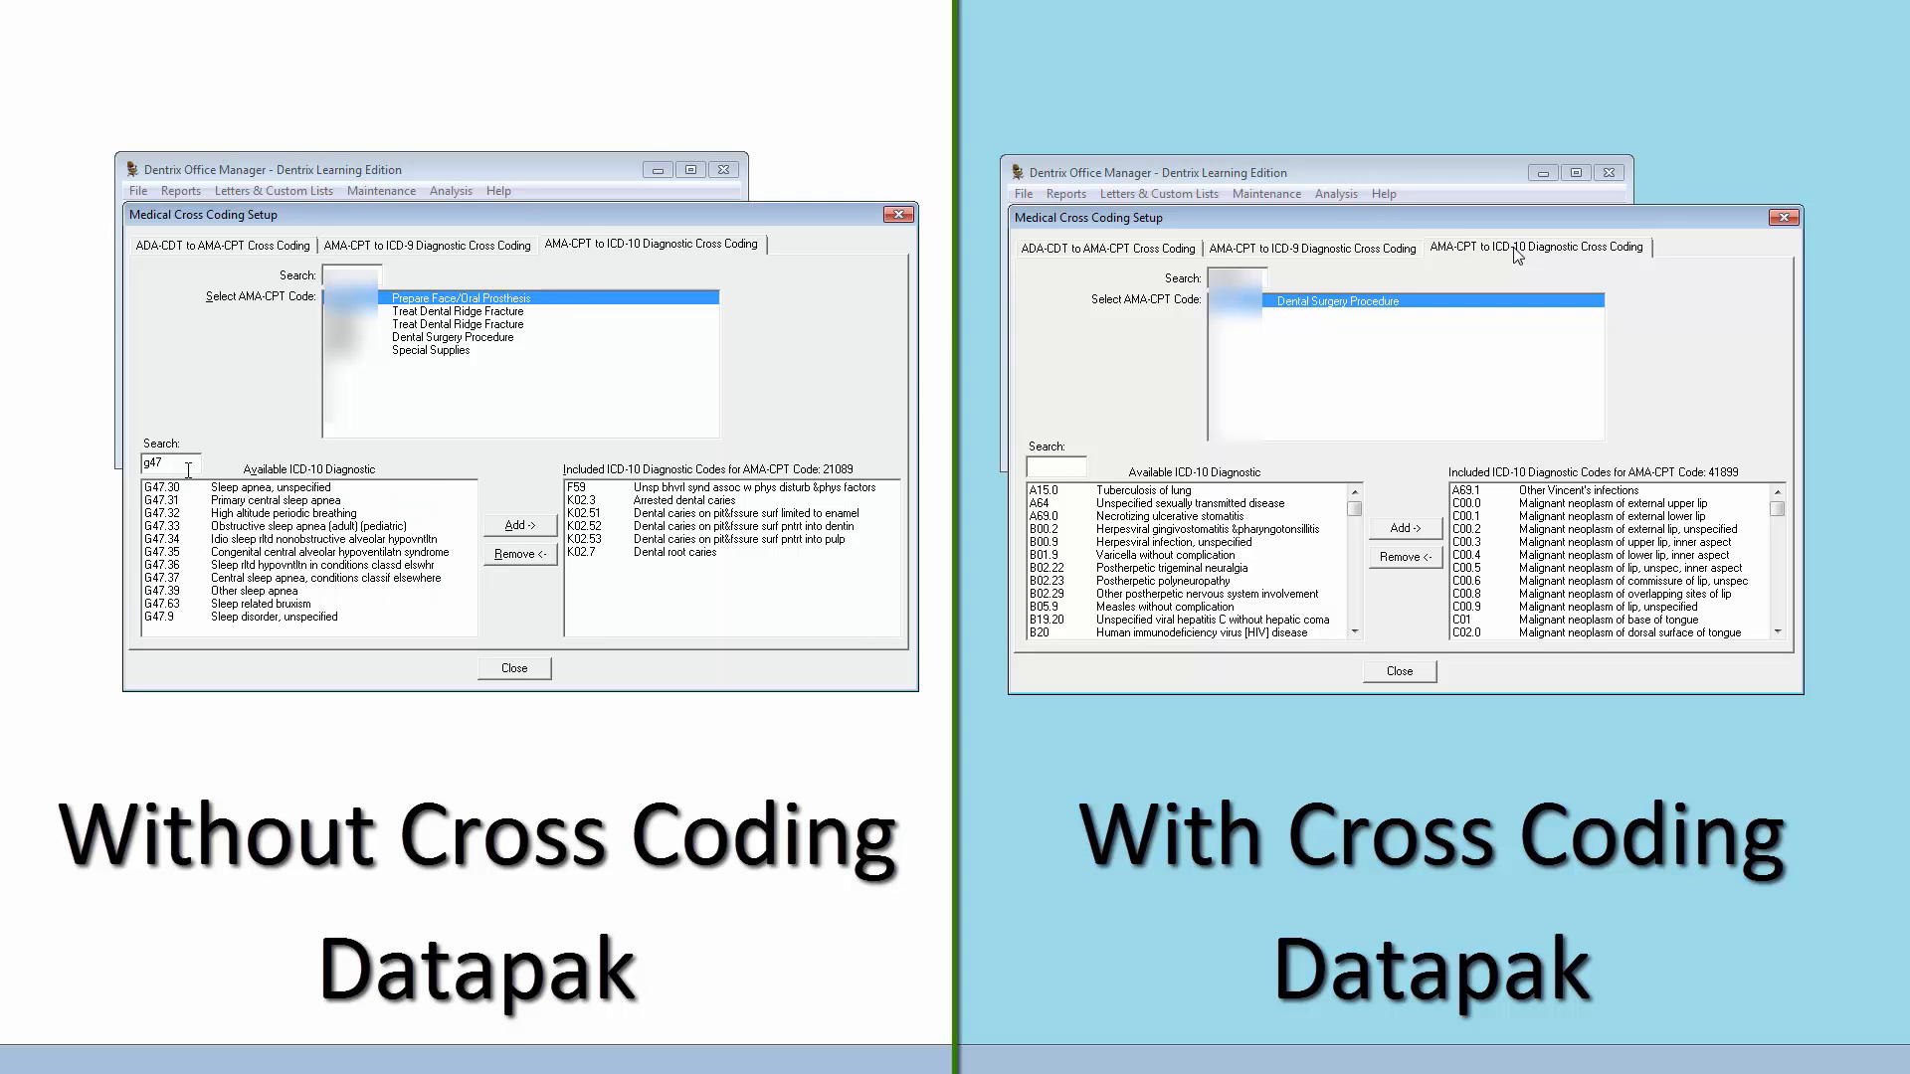
pyautogui.write('.6')
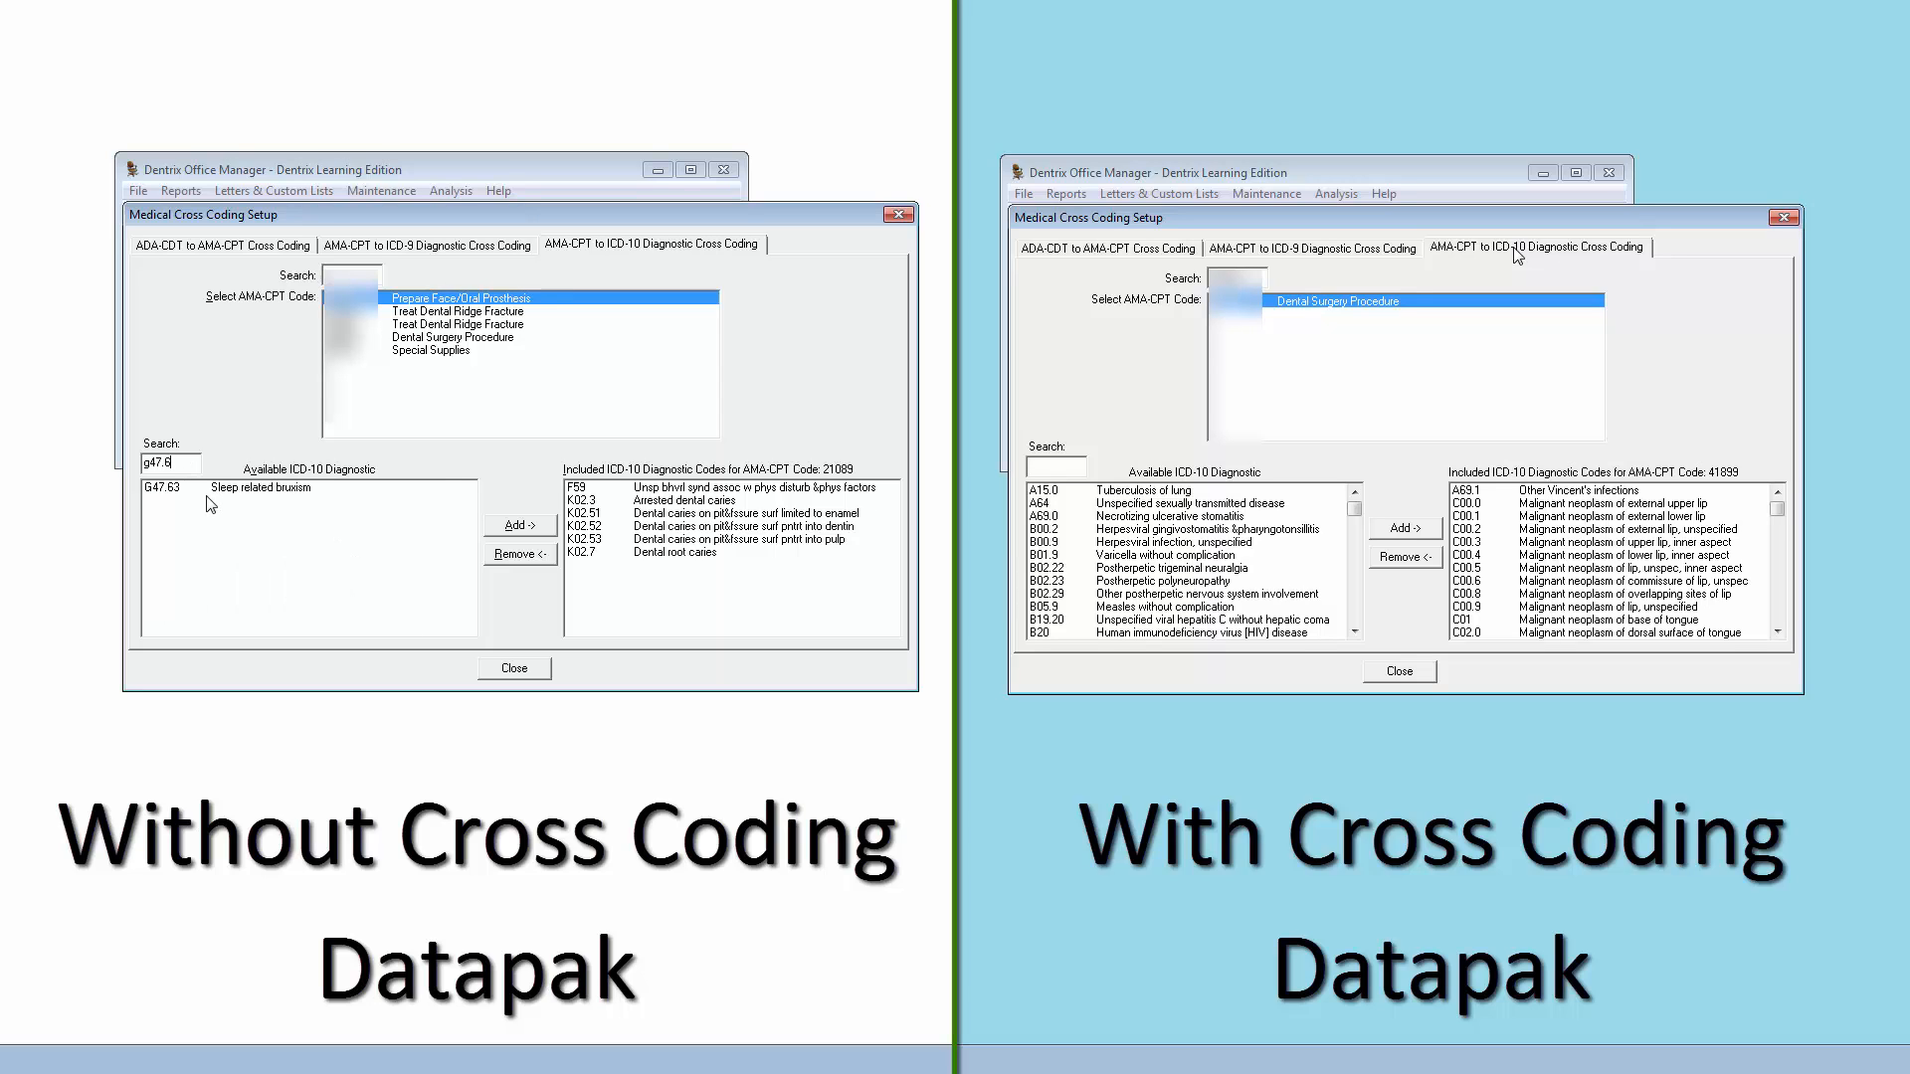
pyautogui.click(210, 493)
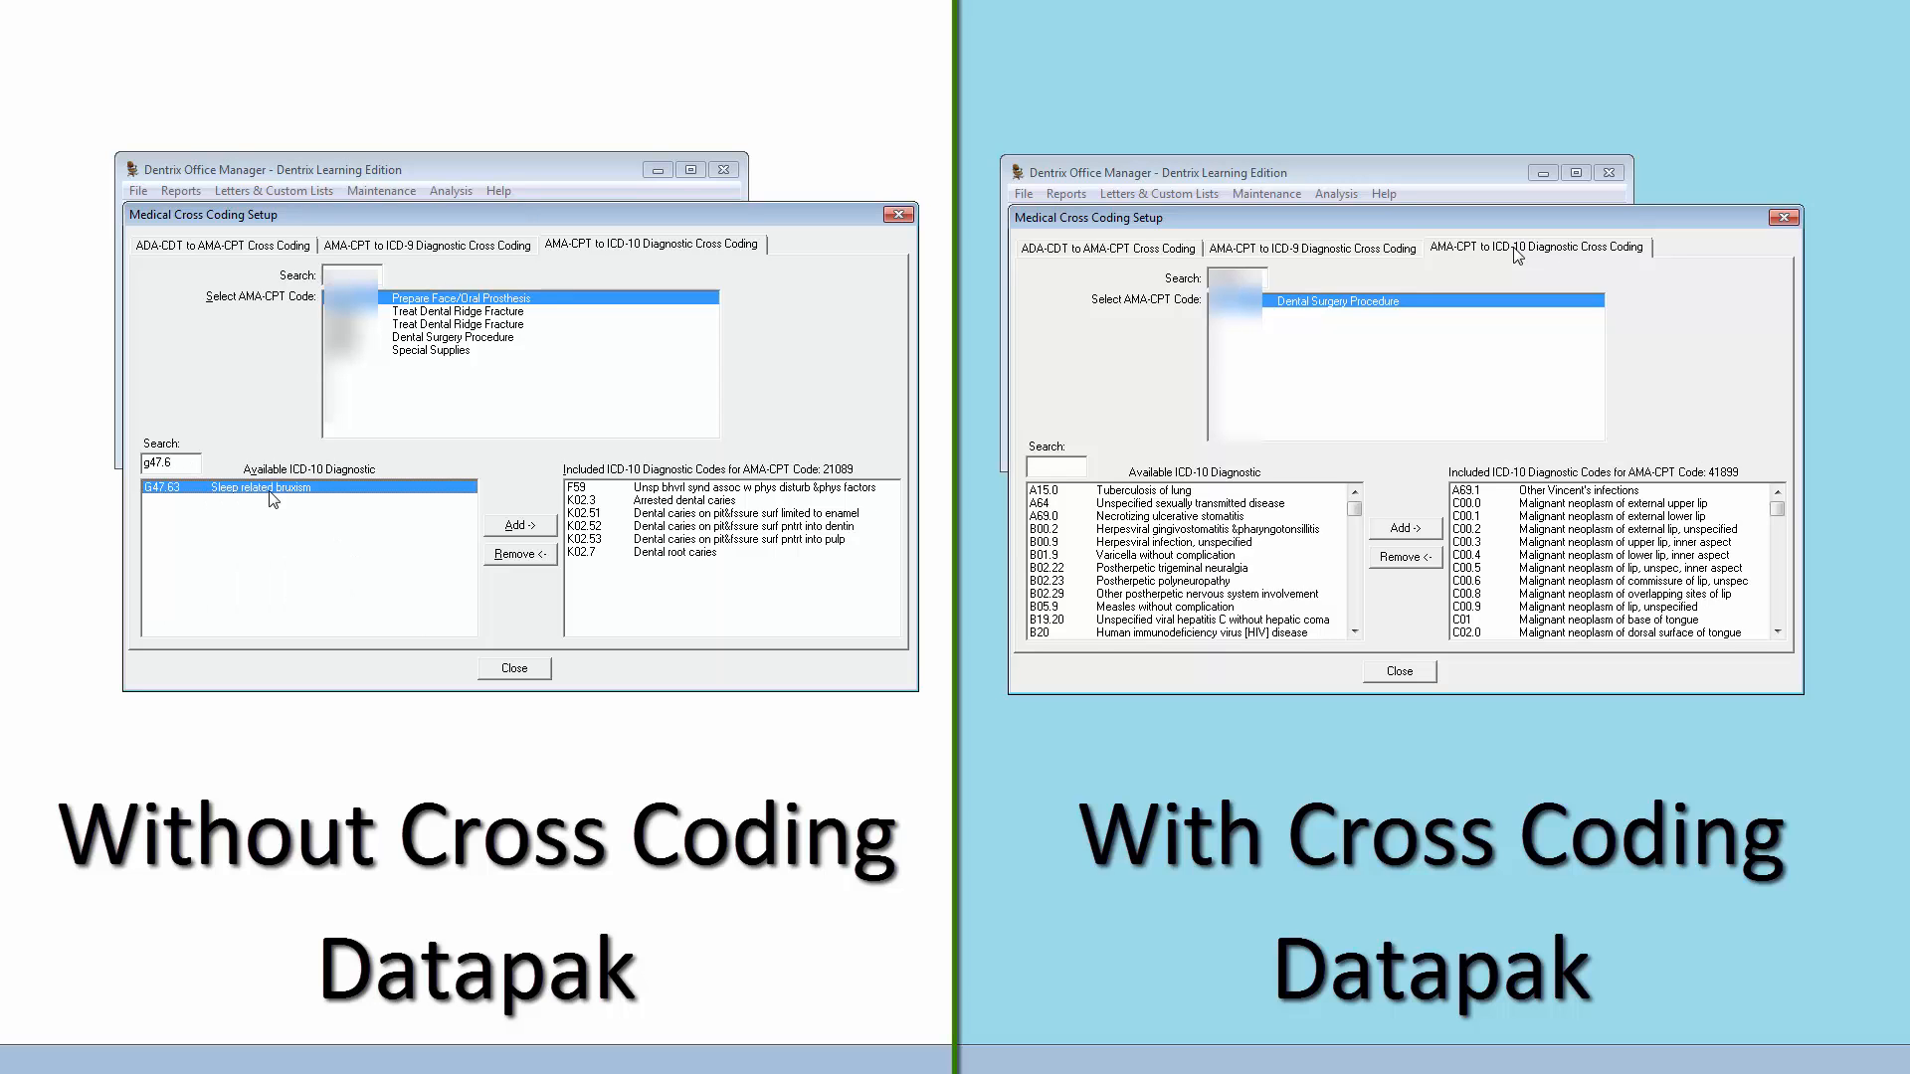
pyautogui.click(518, 525)
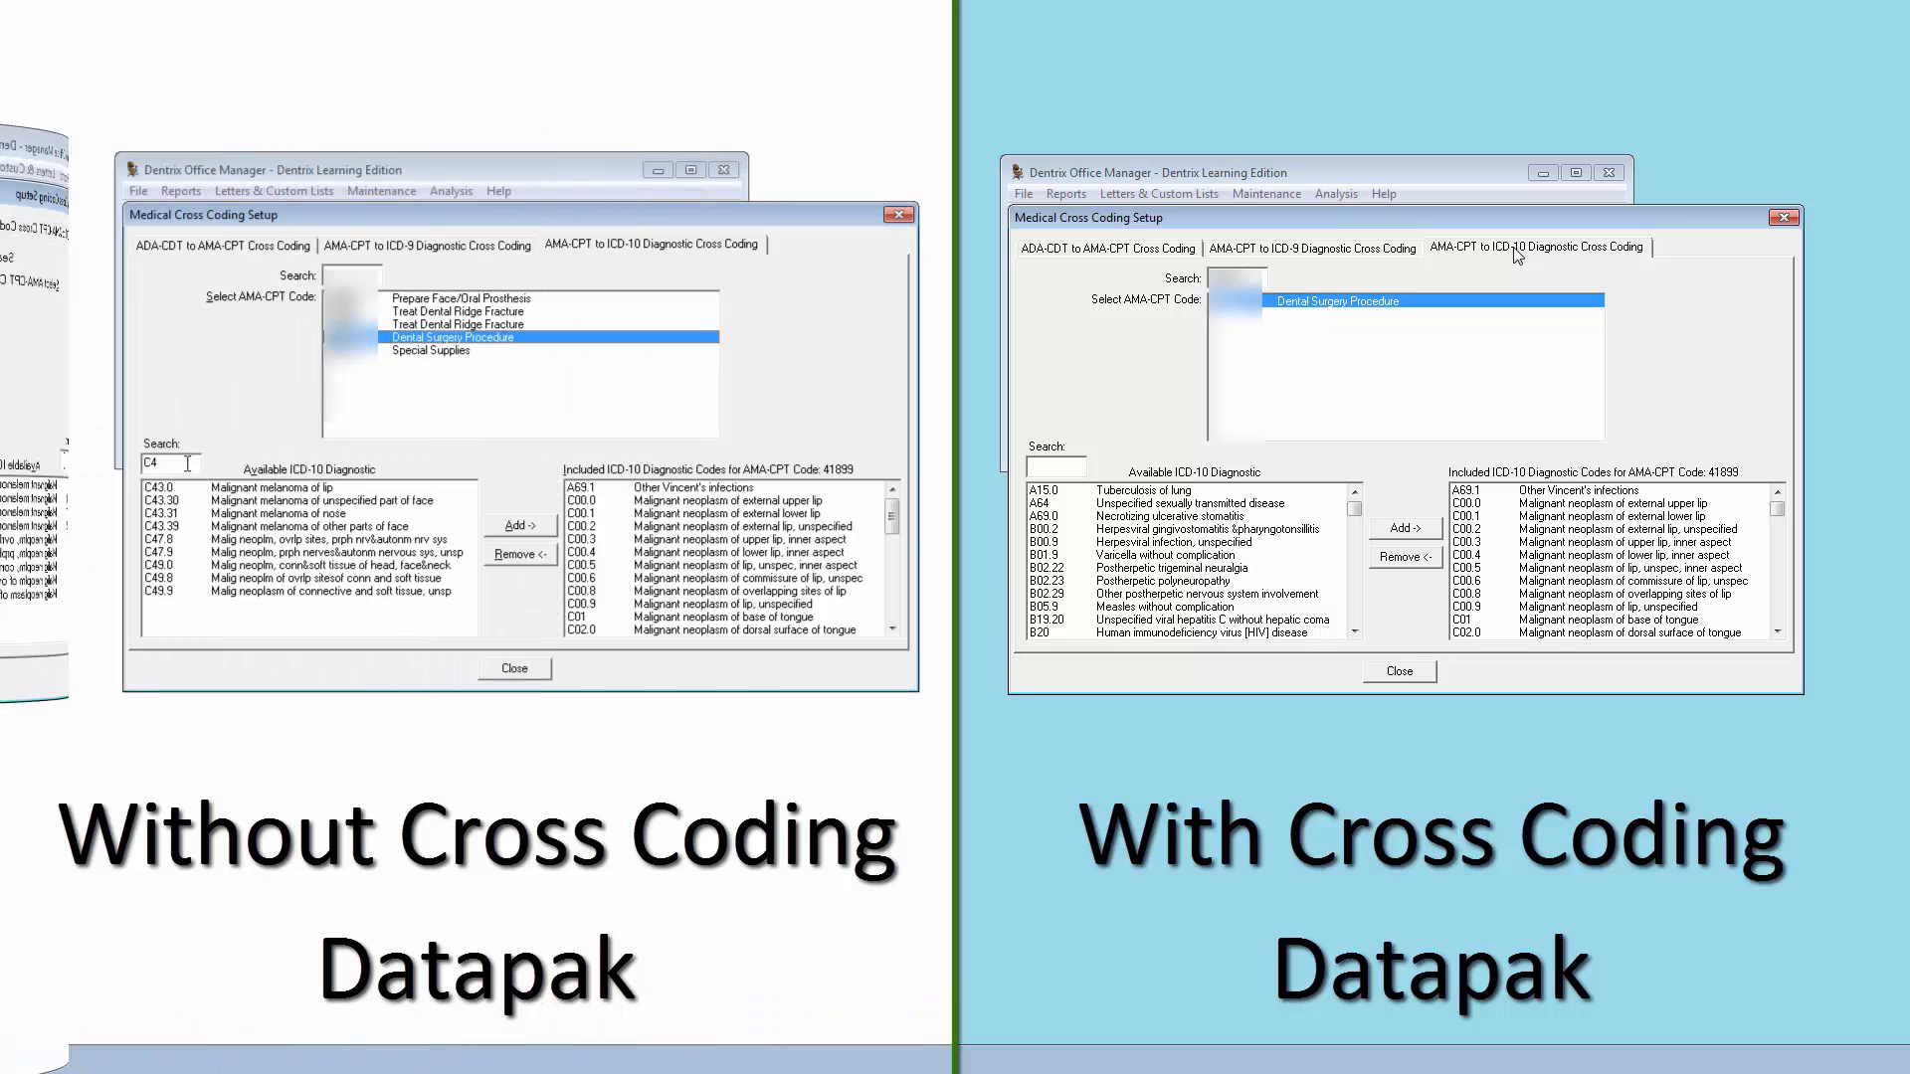
# Clear the ICD-10 diagnostic search for Dental Surgery Procedure and close Medical Cross Coding Setup without the Datapak
pyautogui.press('BackSpace')
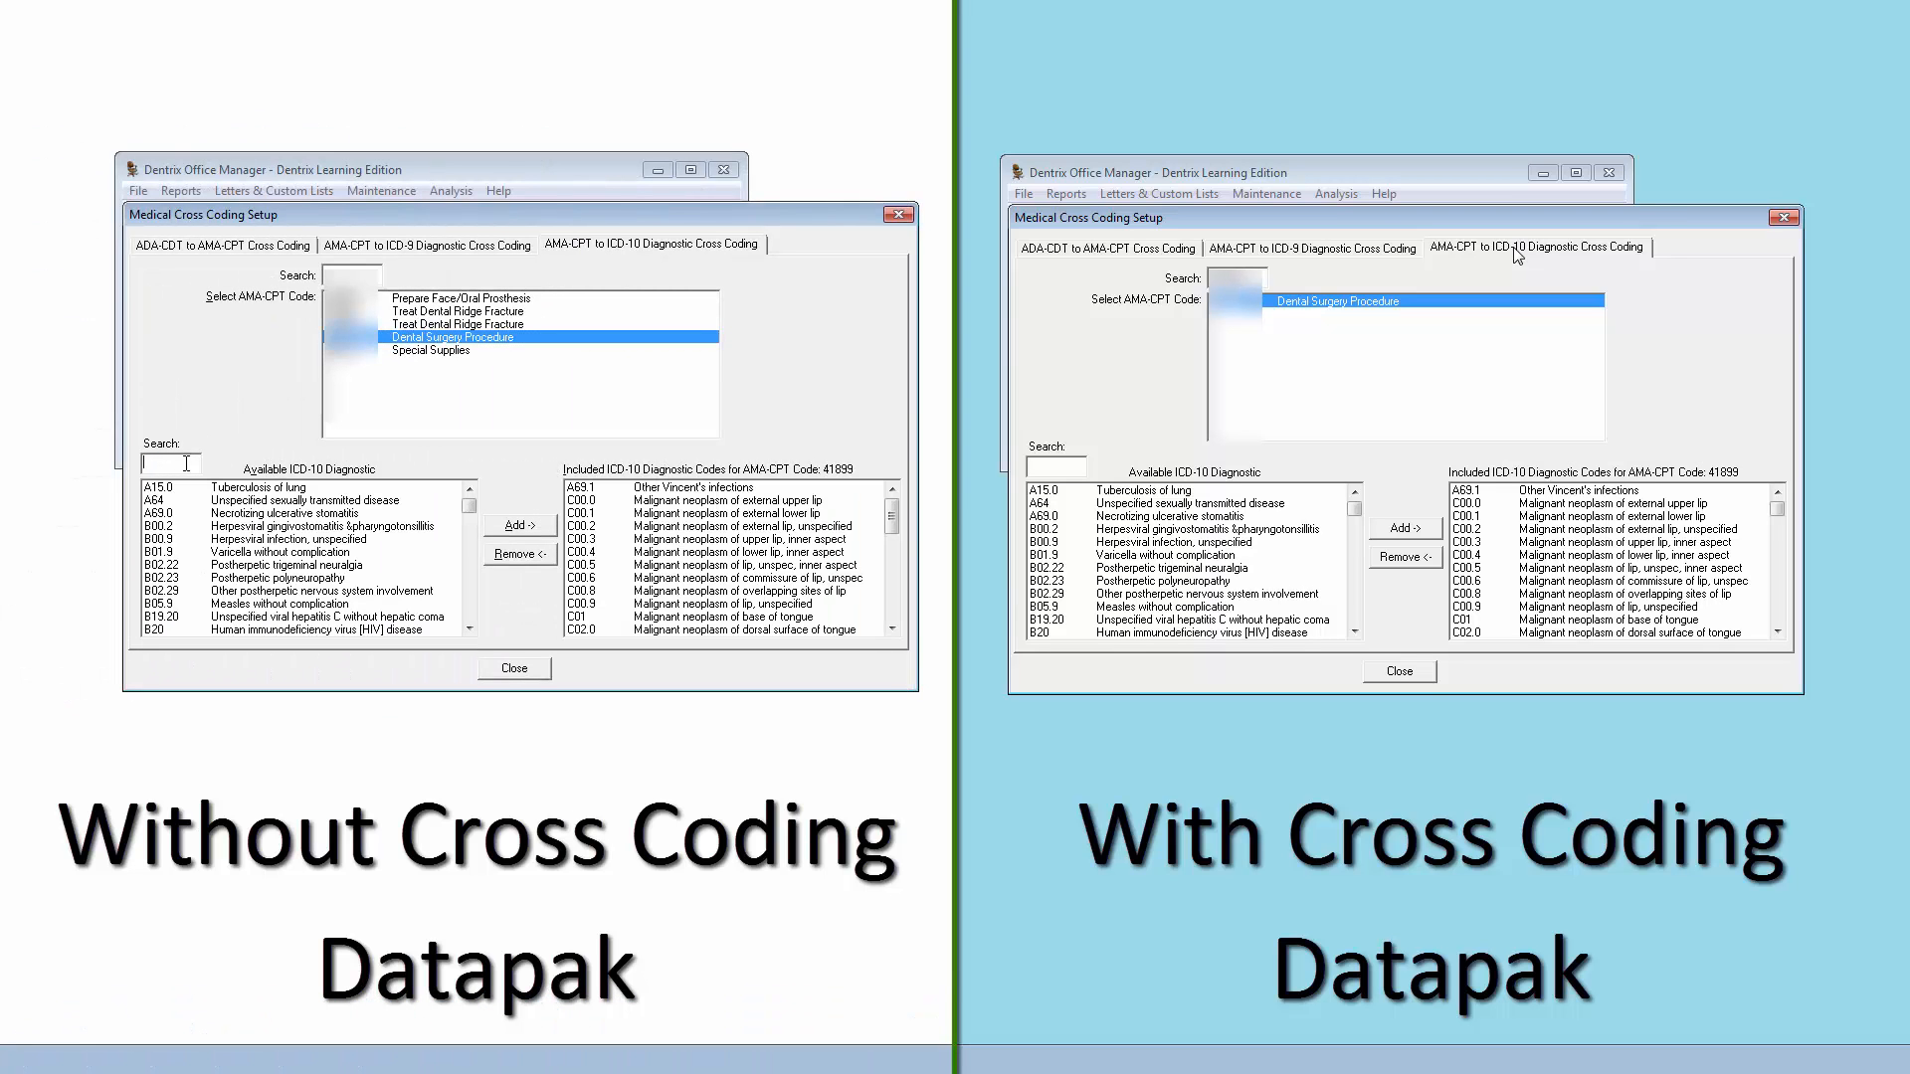
pyautogui.click(500, 677)
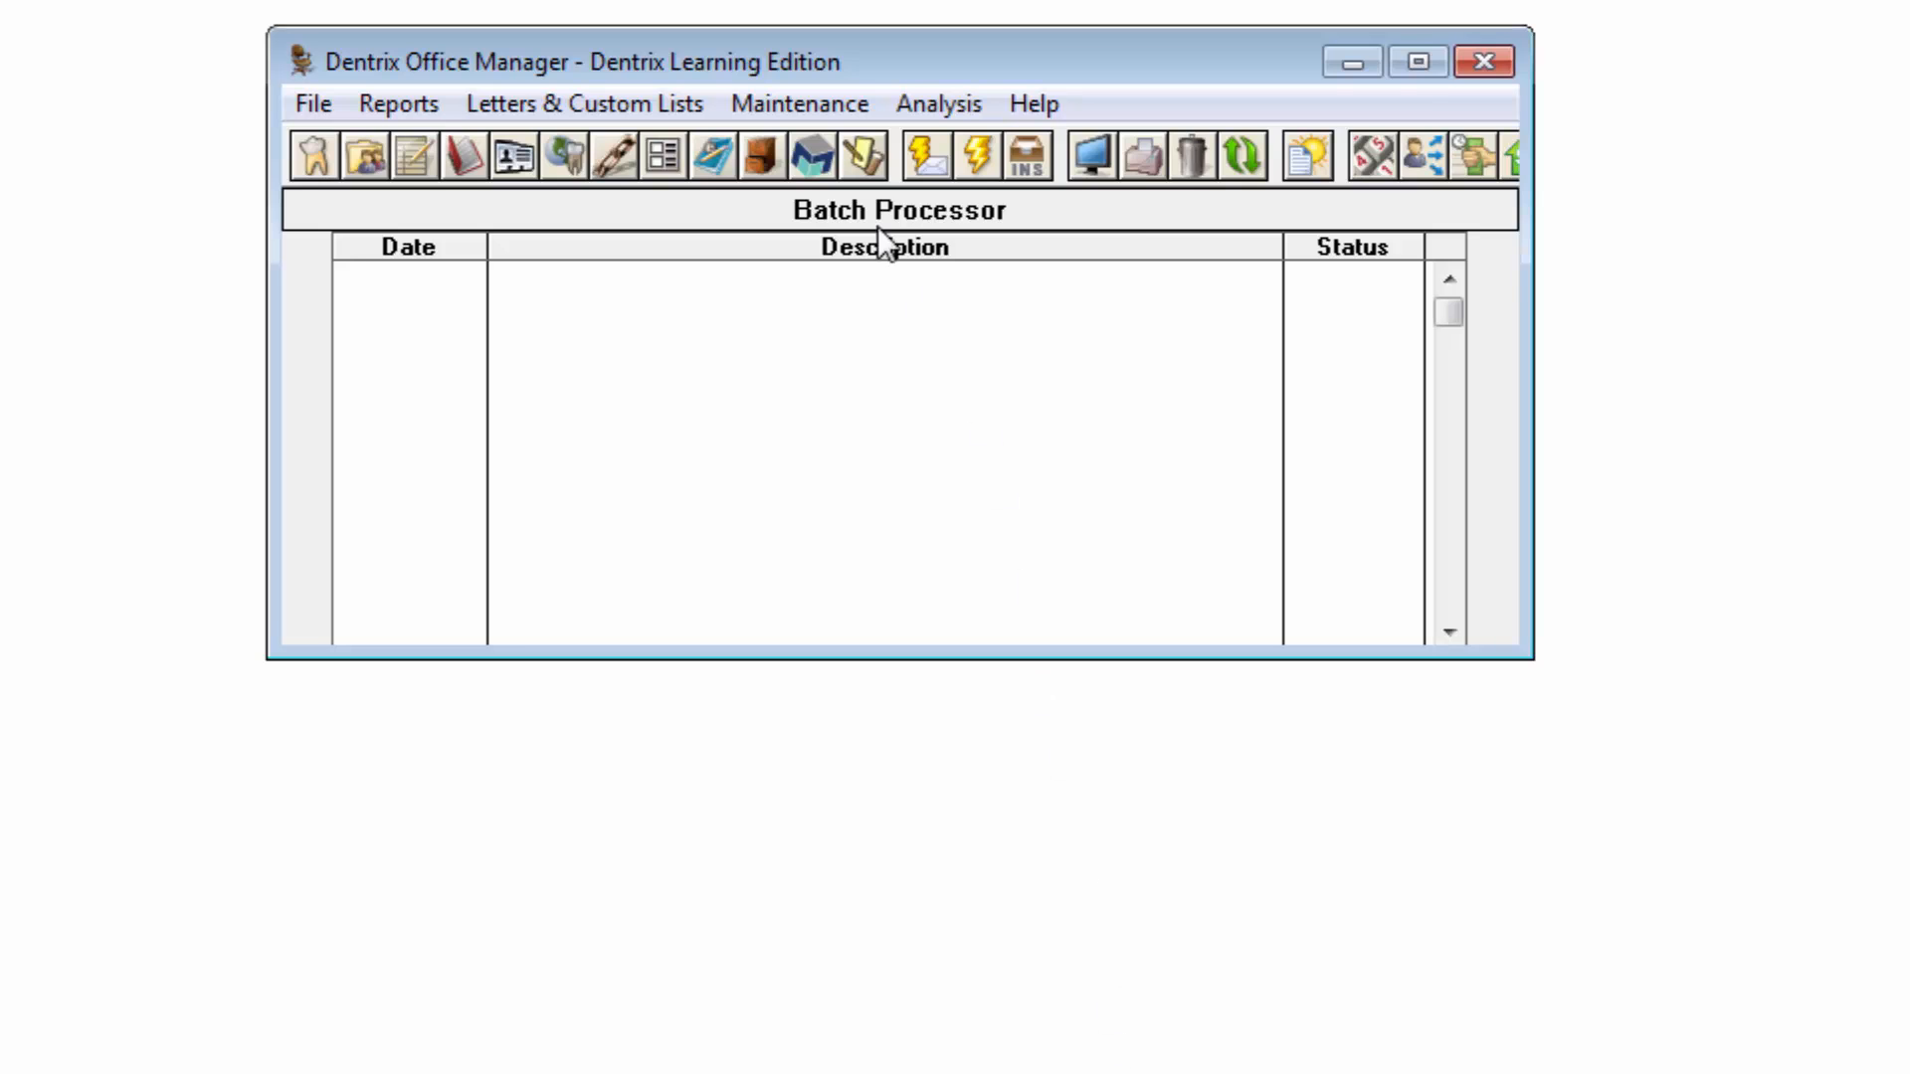
# Open the practice definitions and show the Claim Format definition type
pyautogui.click(818, 112)
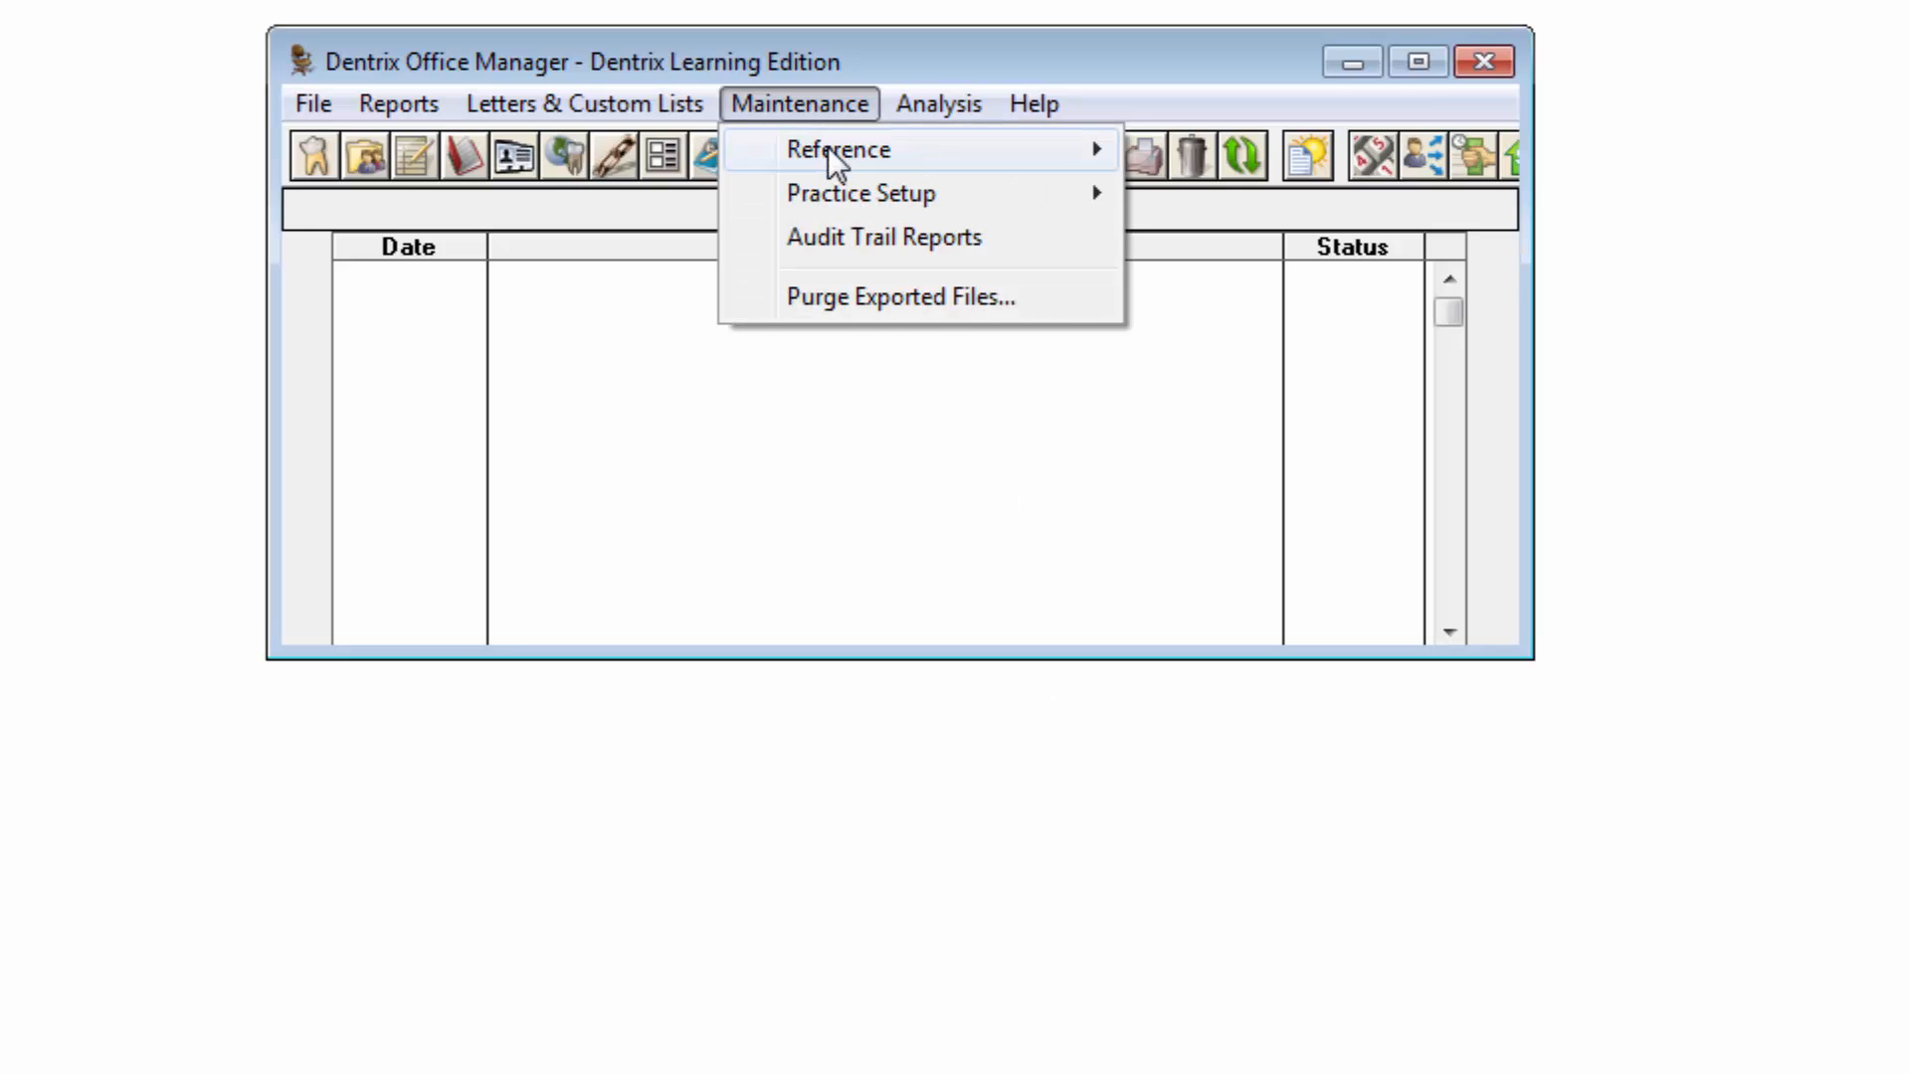
pyautogui.moveTo(829, 191)
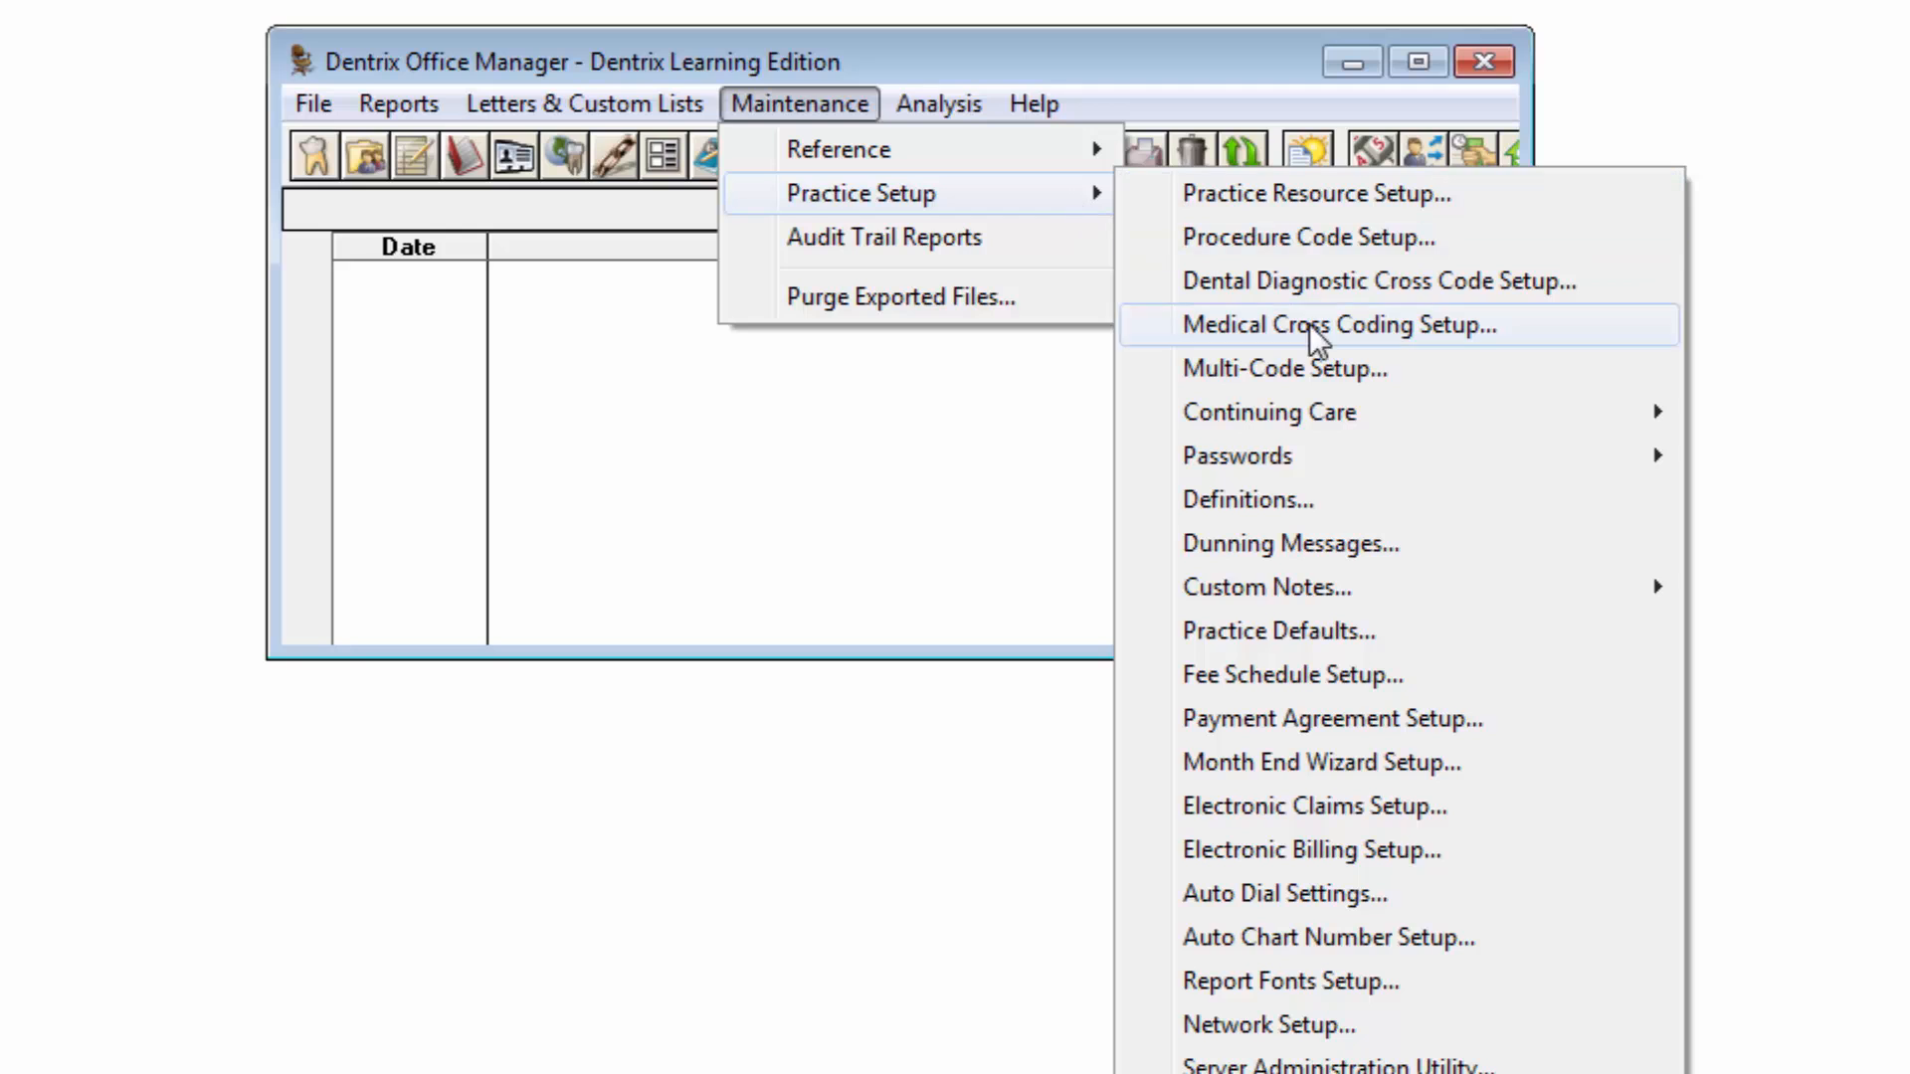
pyautogui.click(1307, 511)
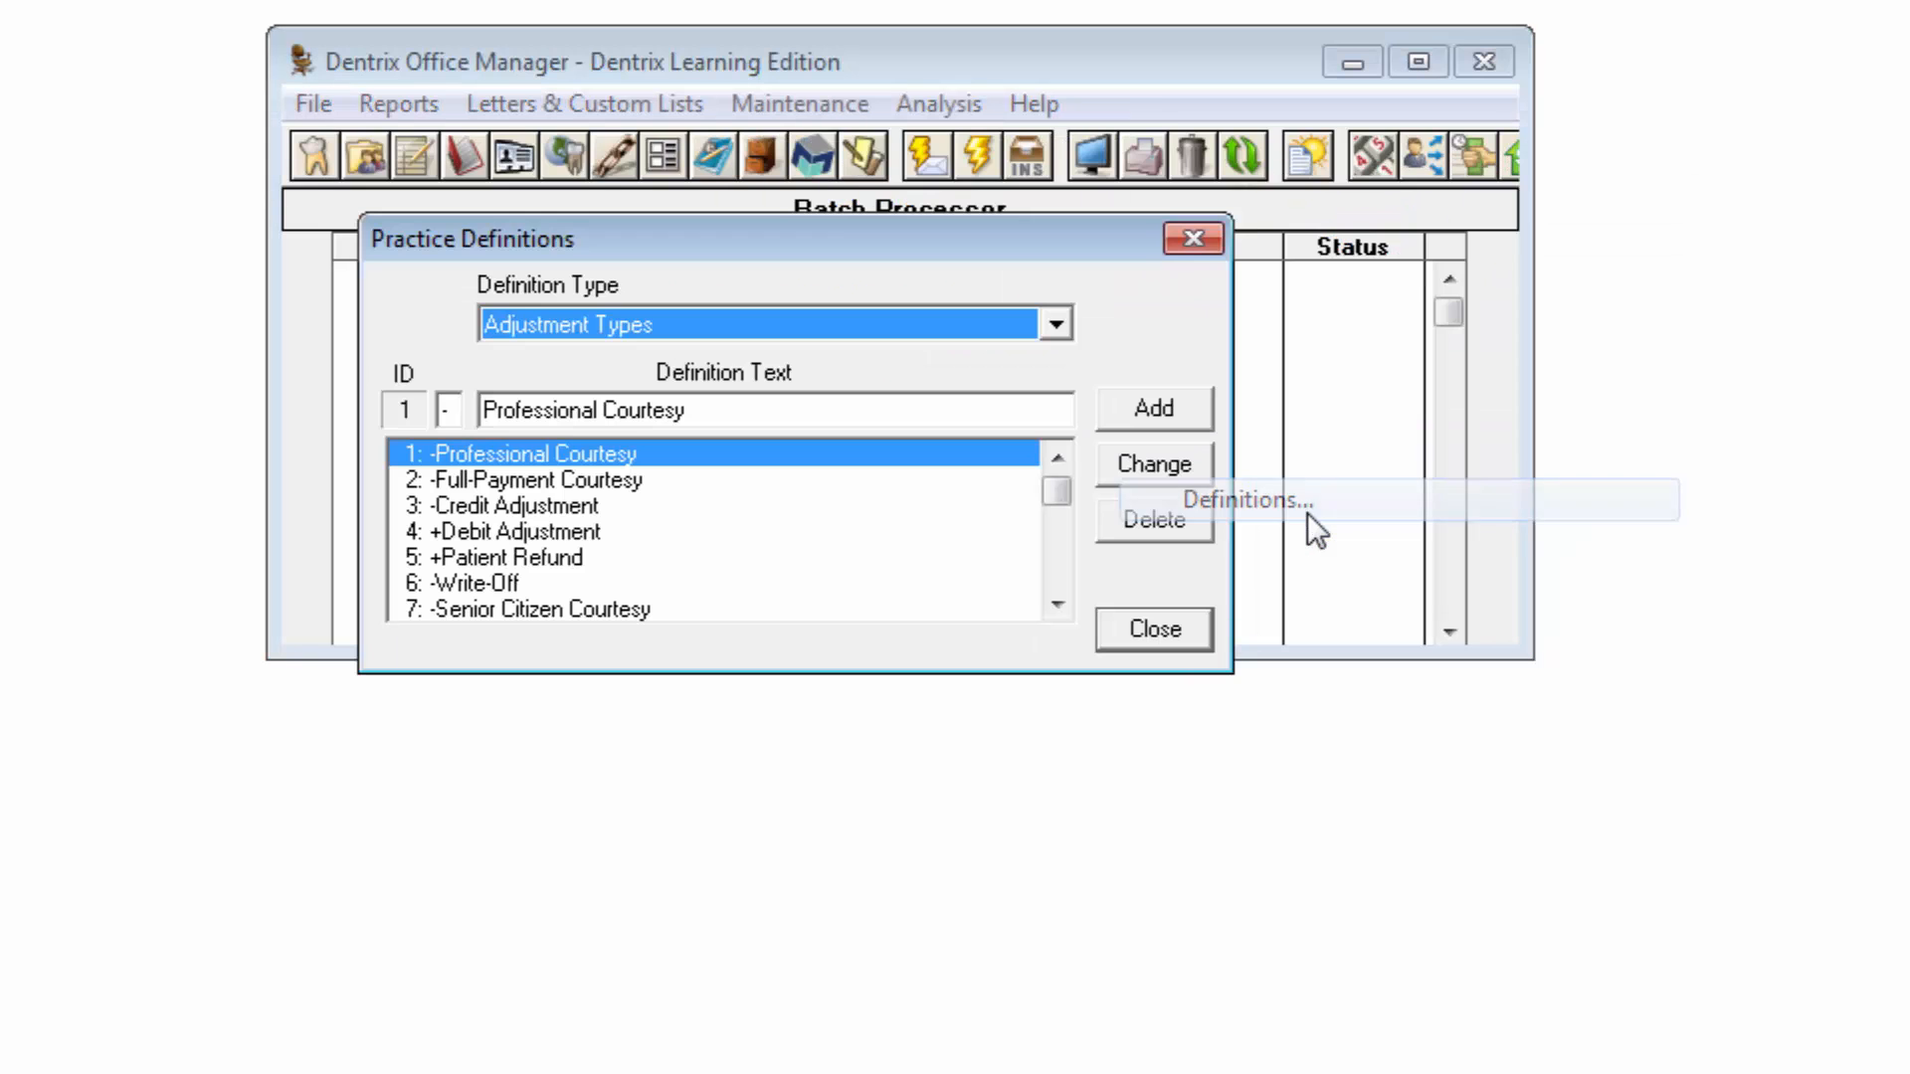
pyautogui.click(1055, 325)
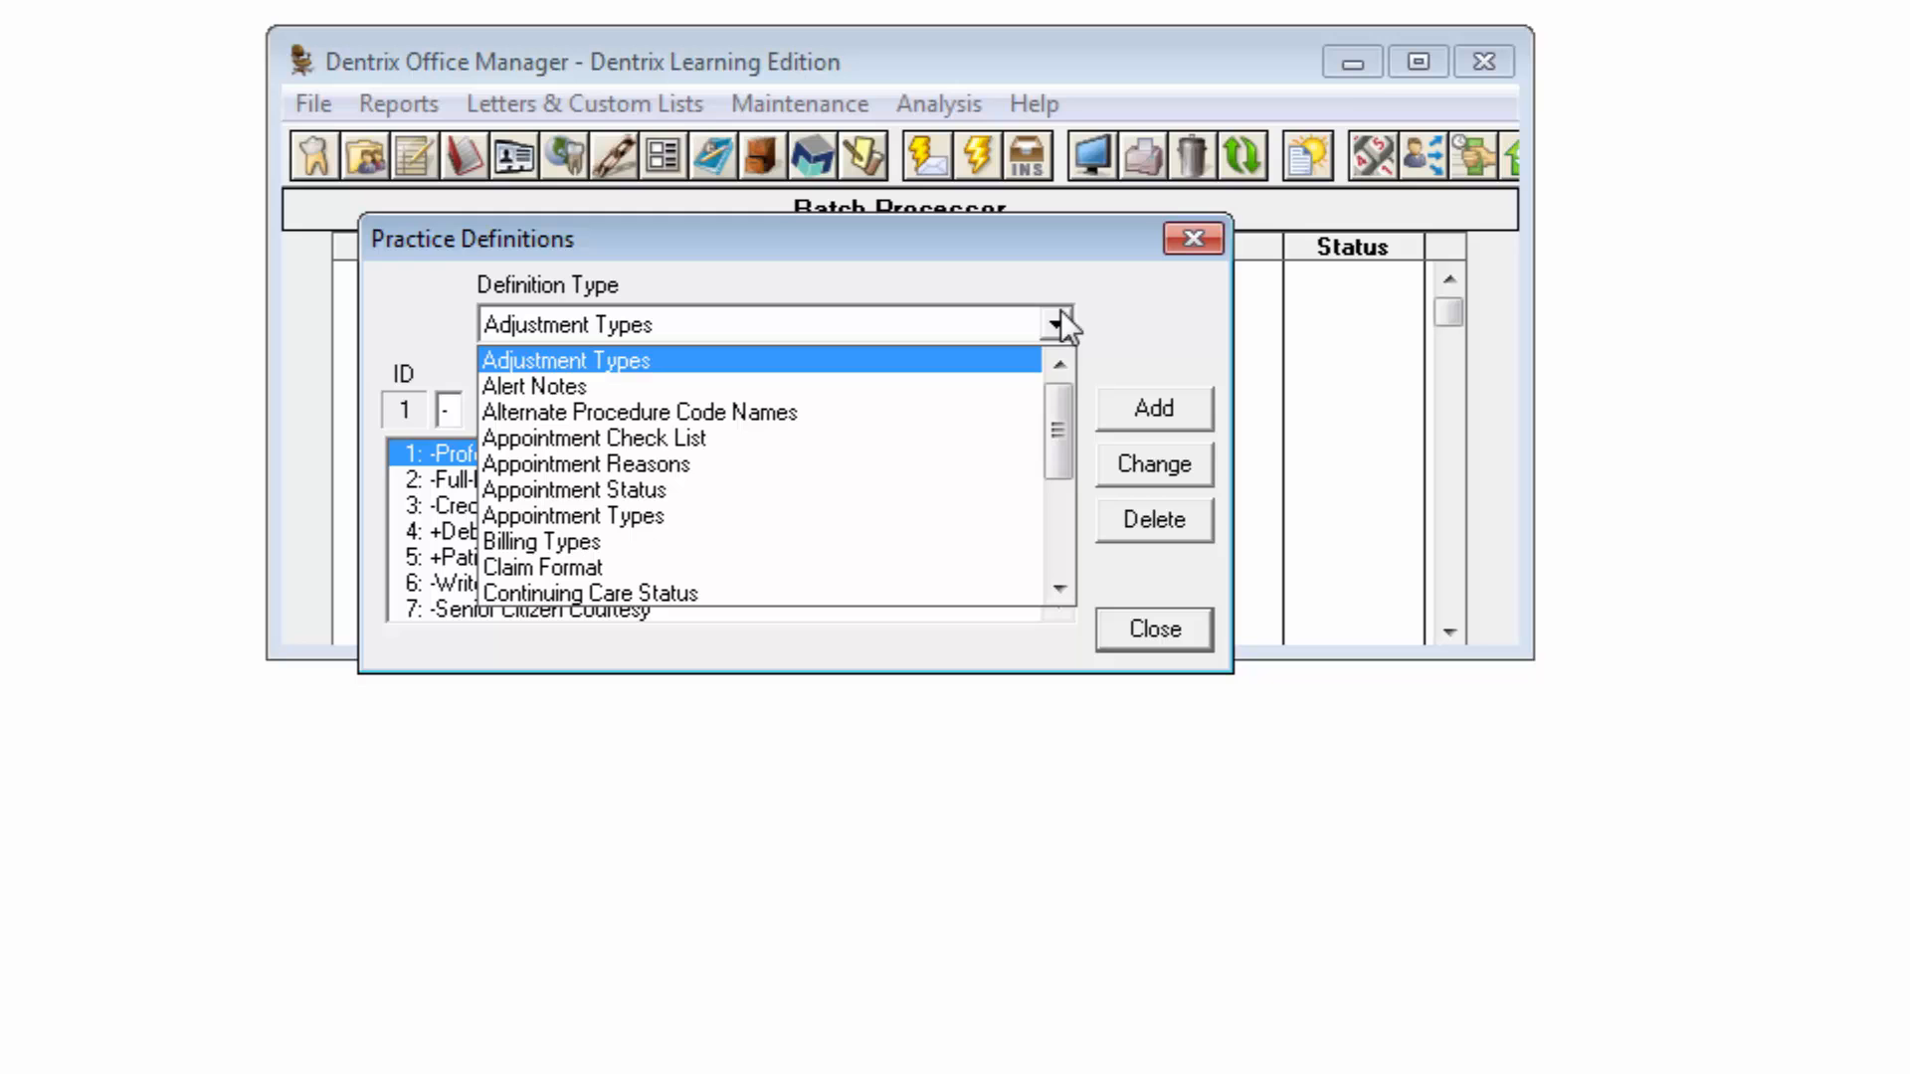
pyautogui.click(671, 565)
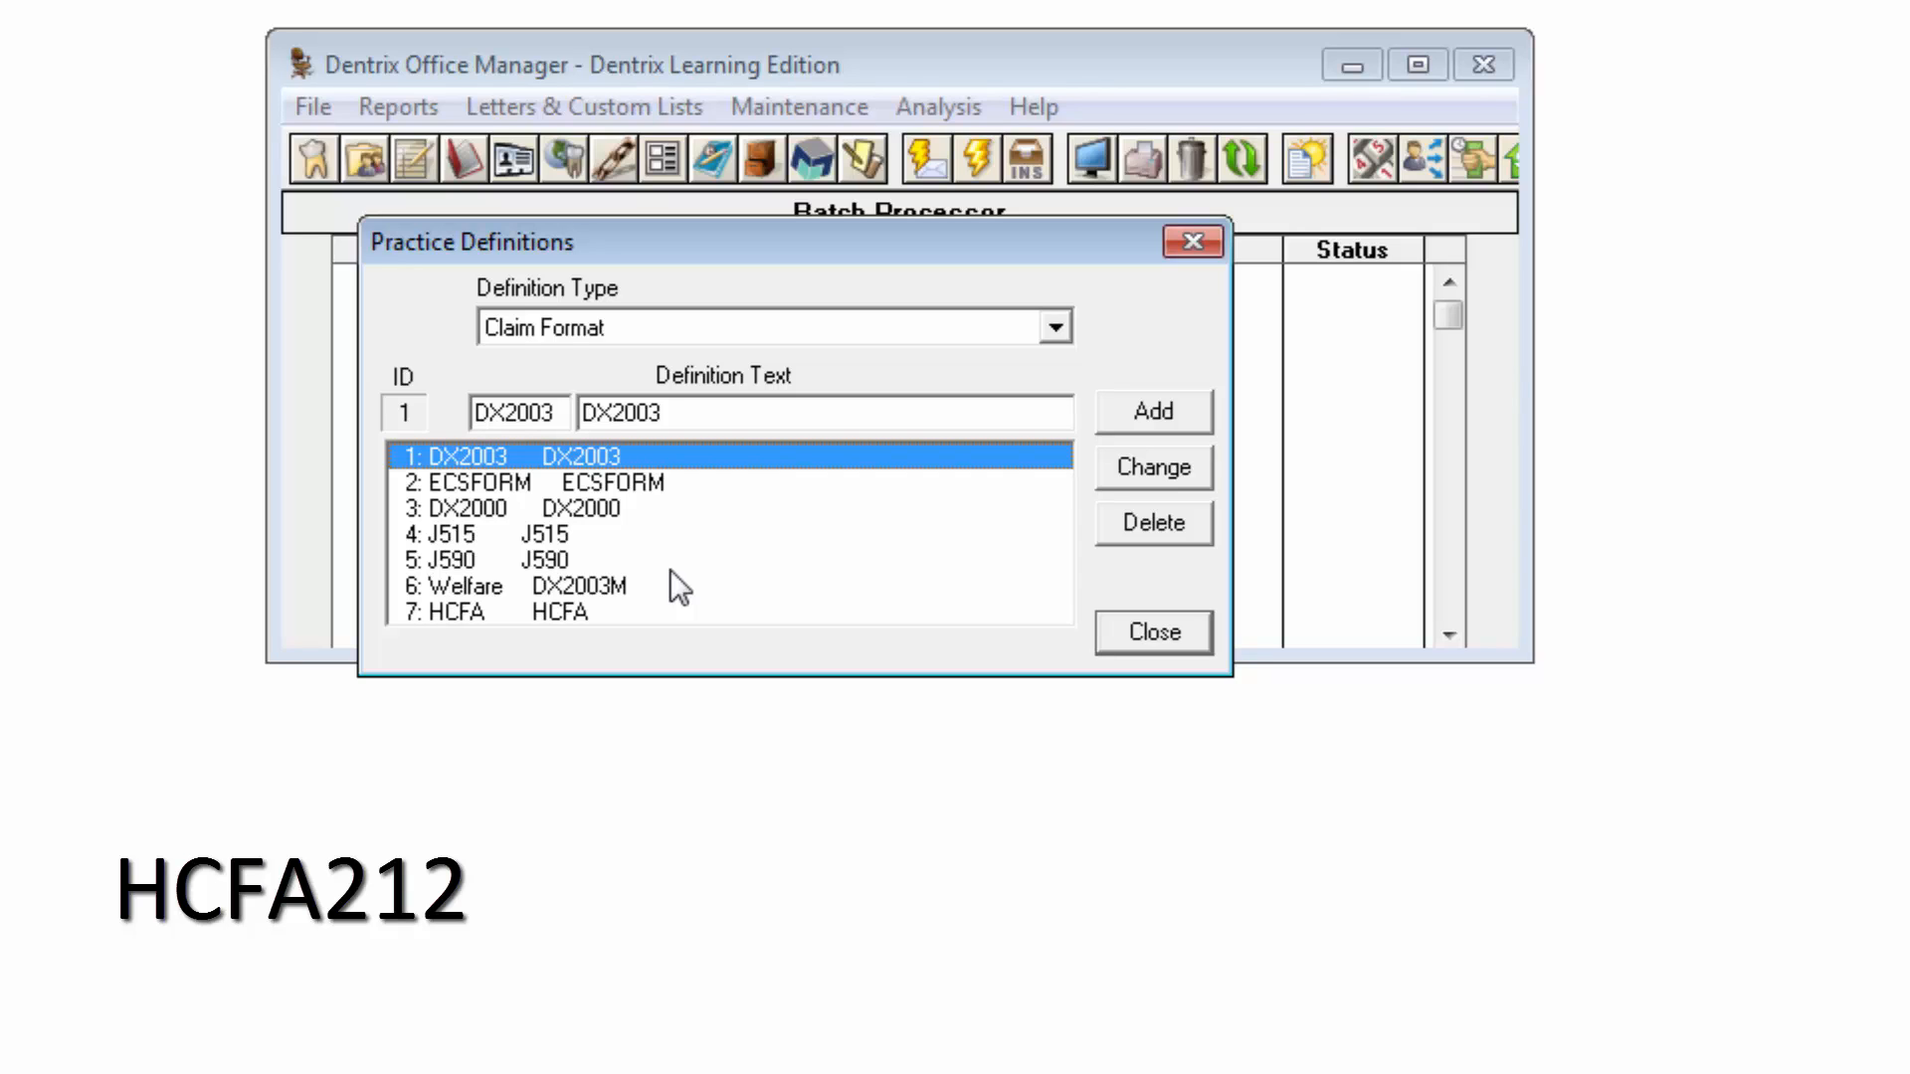
# Change the HCFA claim format's name and definition text to HCFA212 everywhere it is used, and close Practice Definitions
pyautogui.click(617, 611)
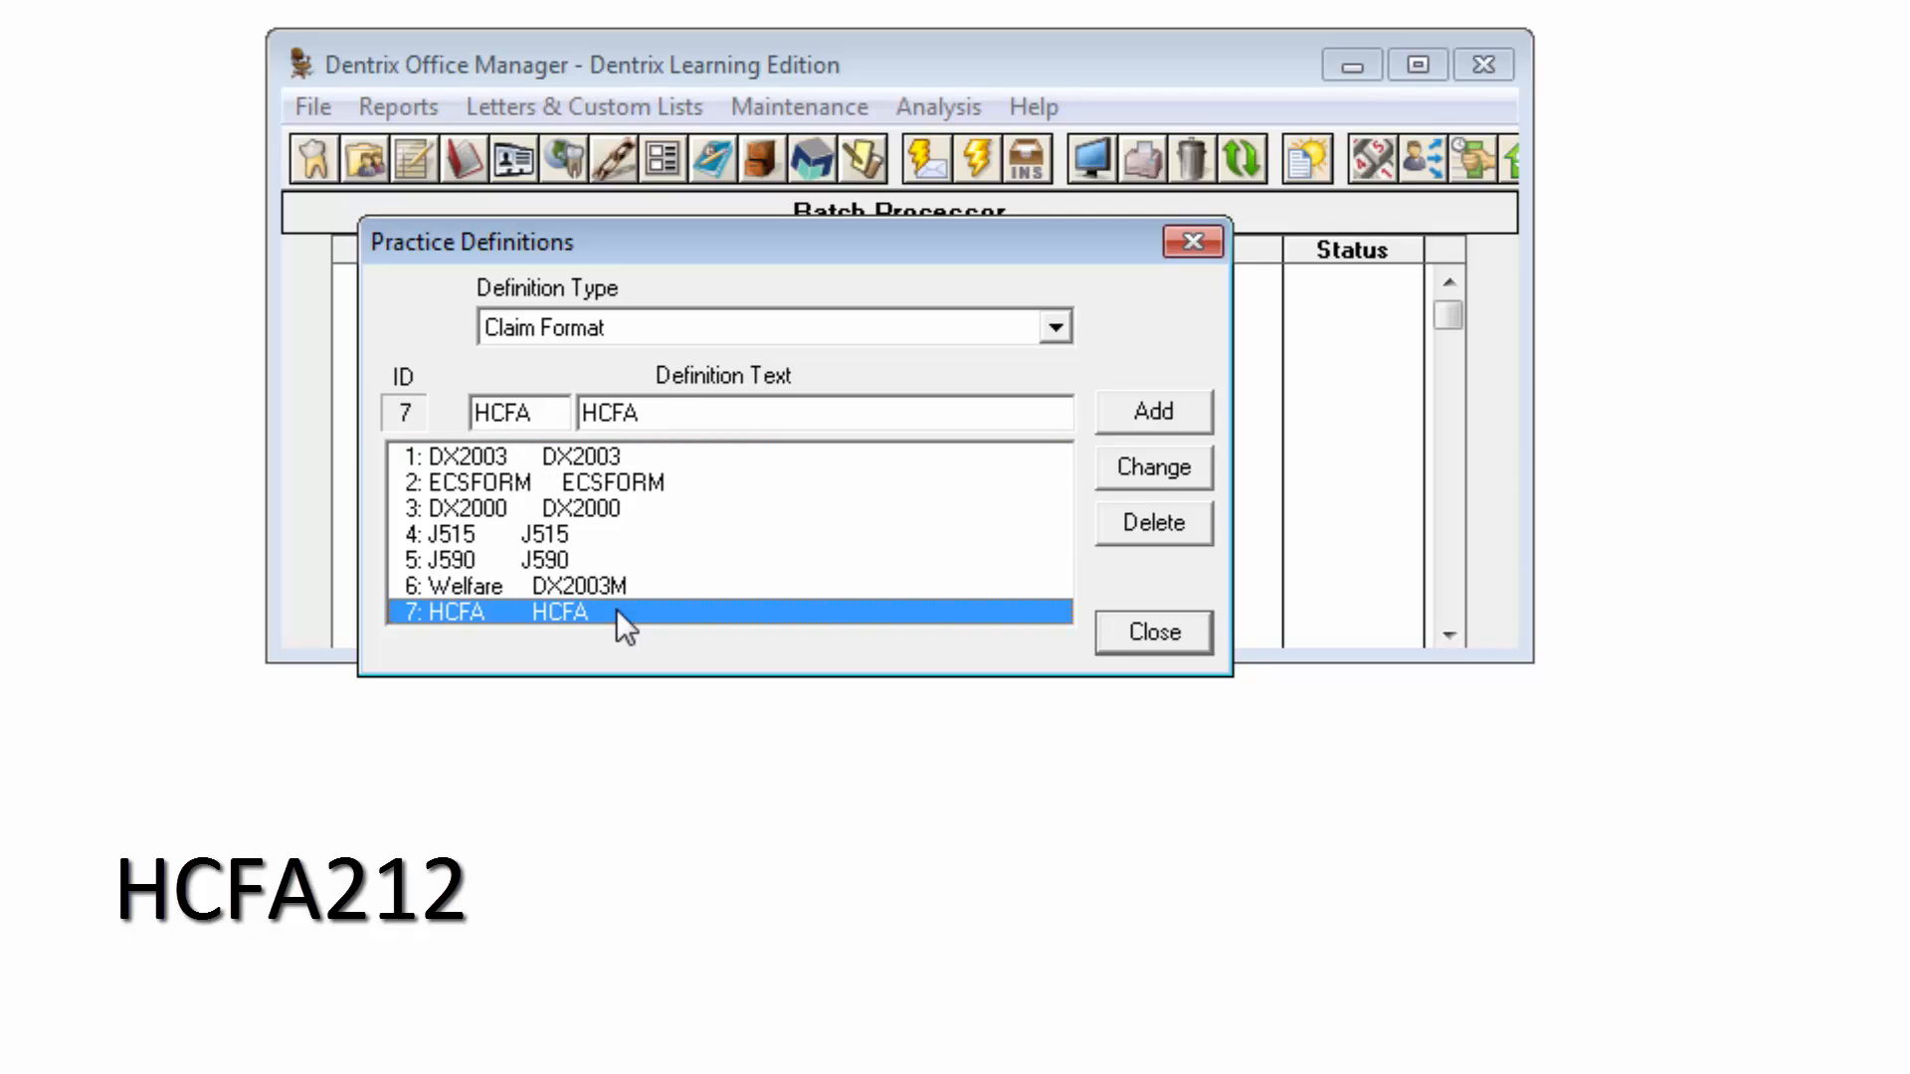
pyautogui.click(552, 413)
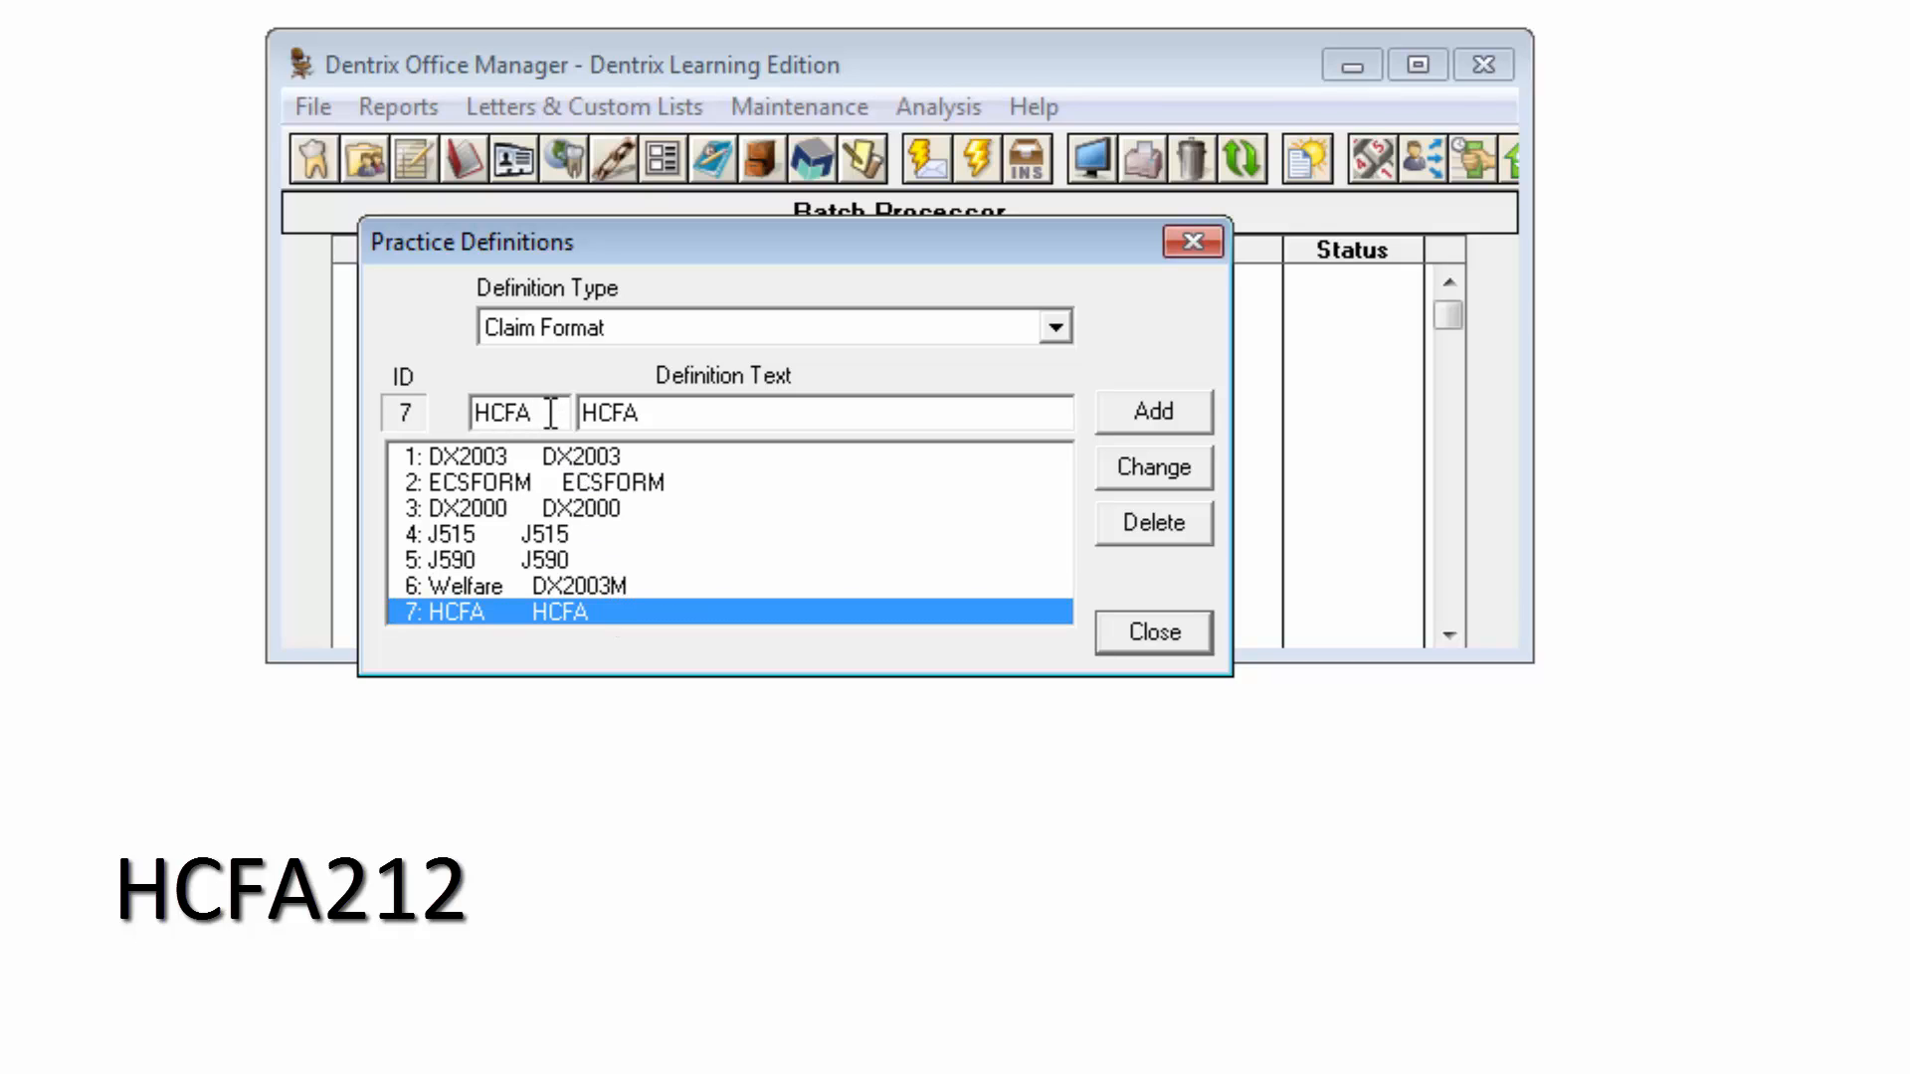
pyautogui.write('212')
pyautogui.click(665, 411)
pyautogui.write('212')
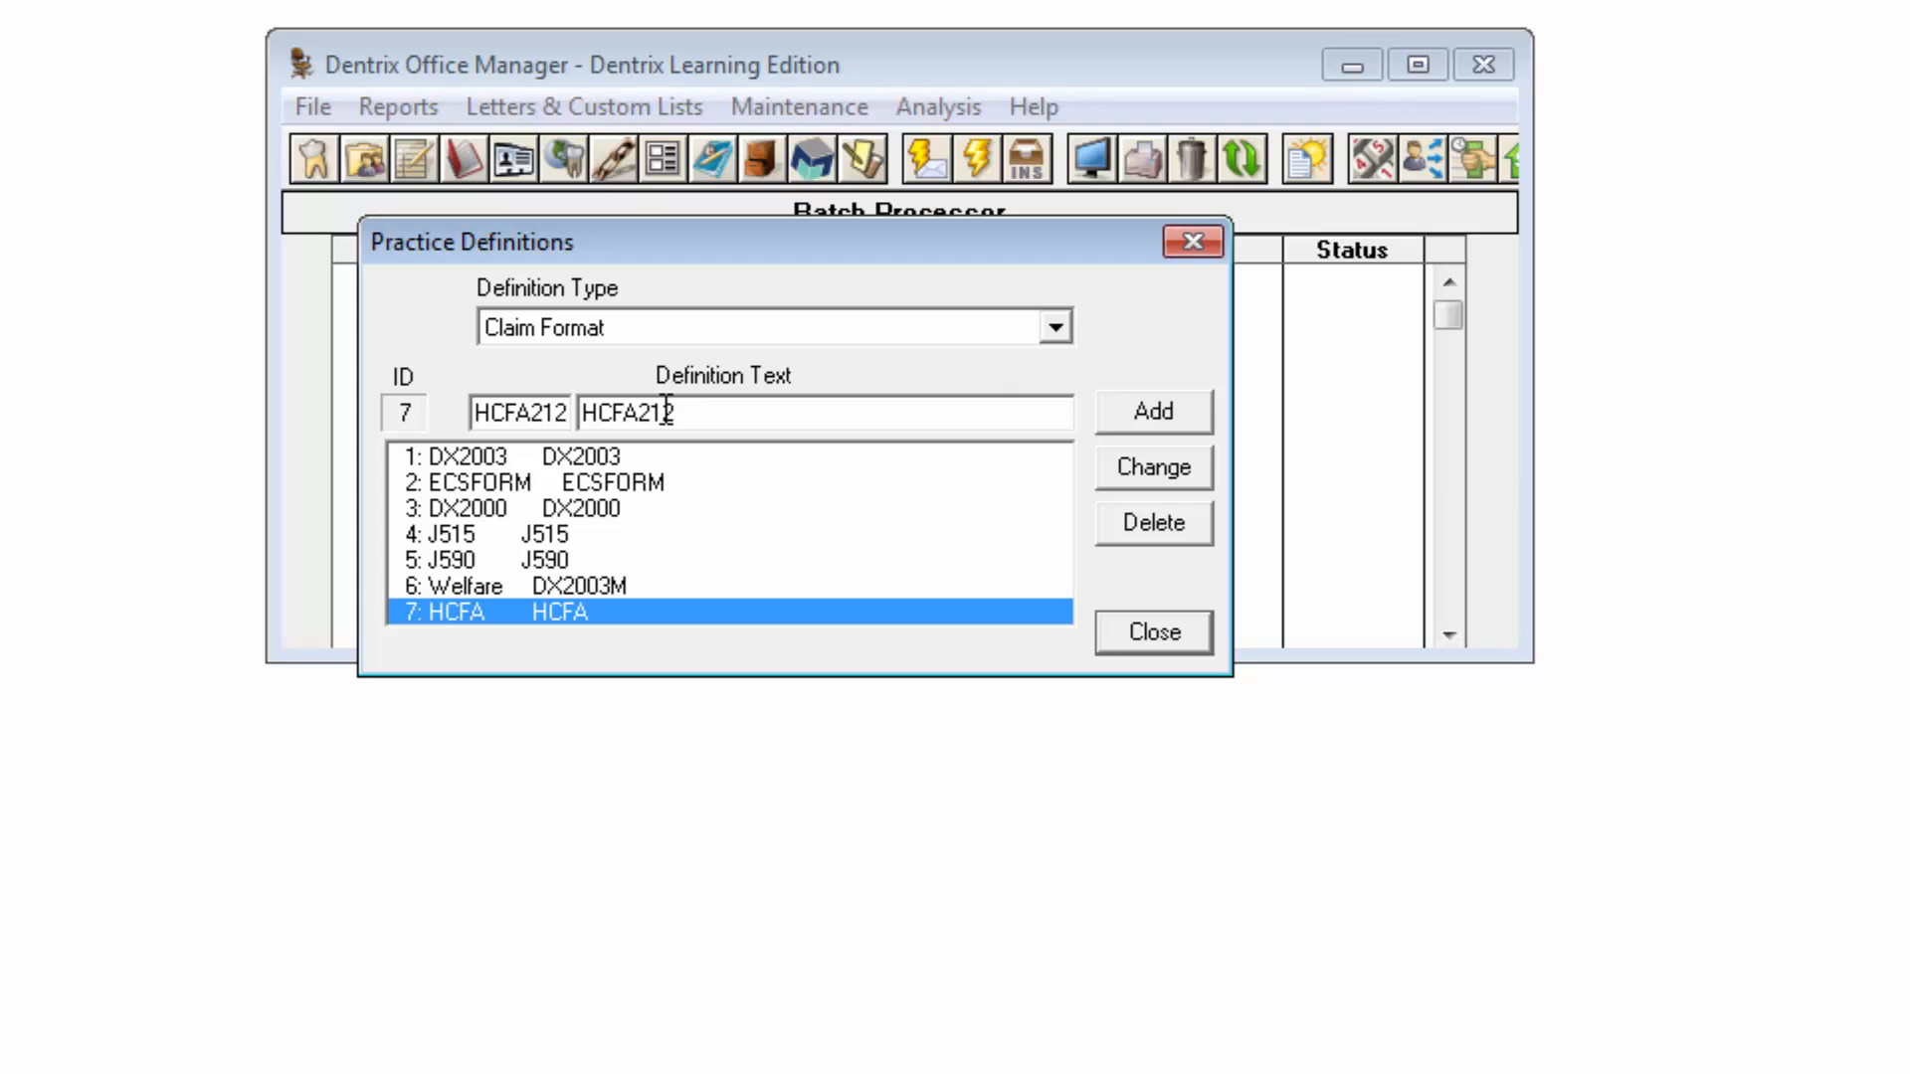
pyautogui.click(1132, 480)
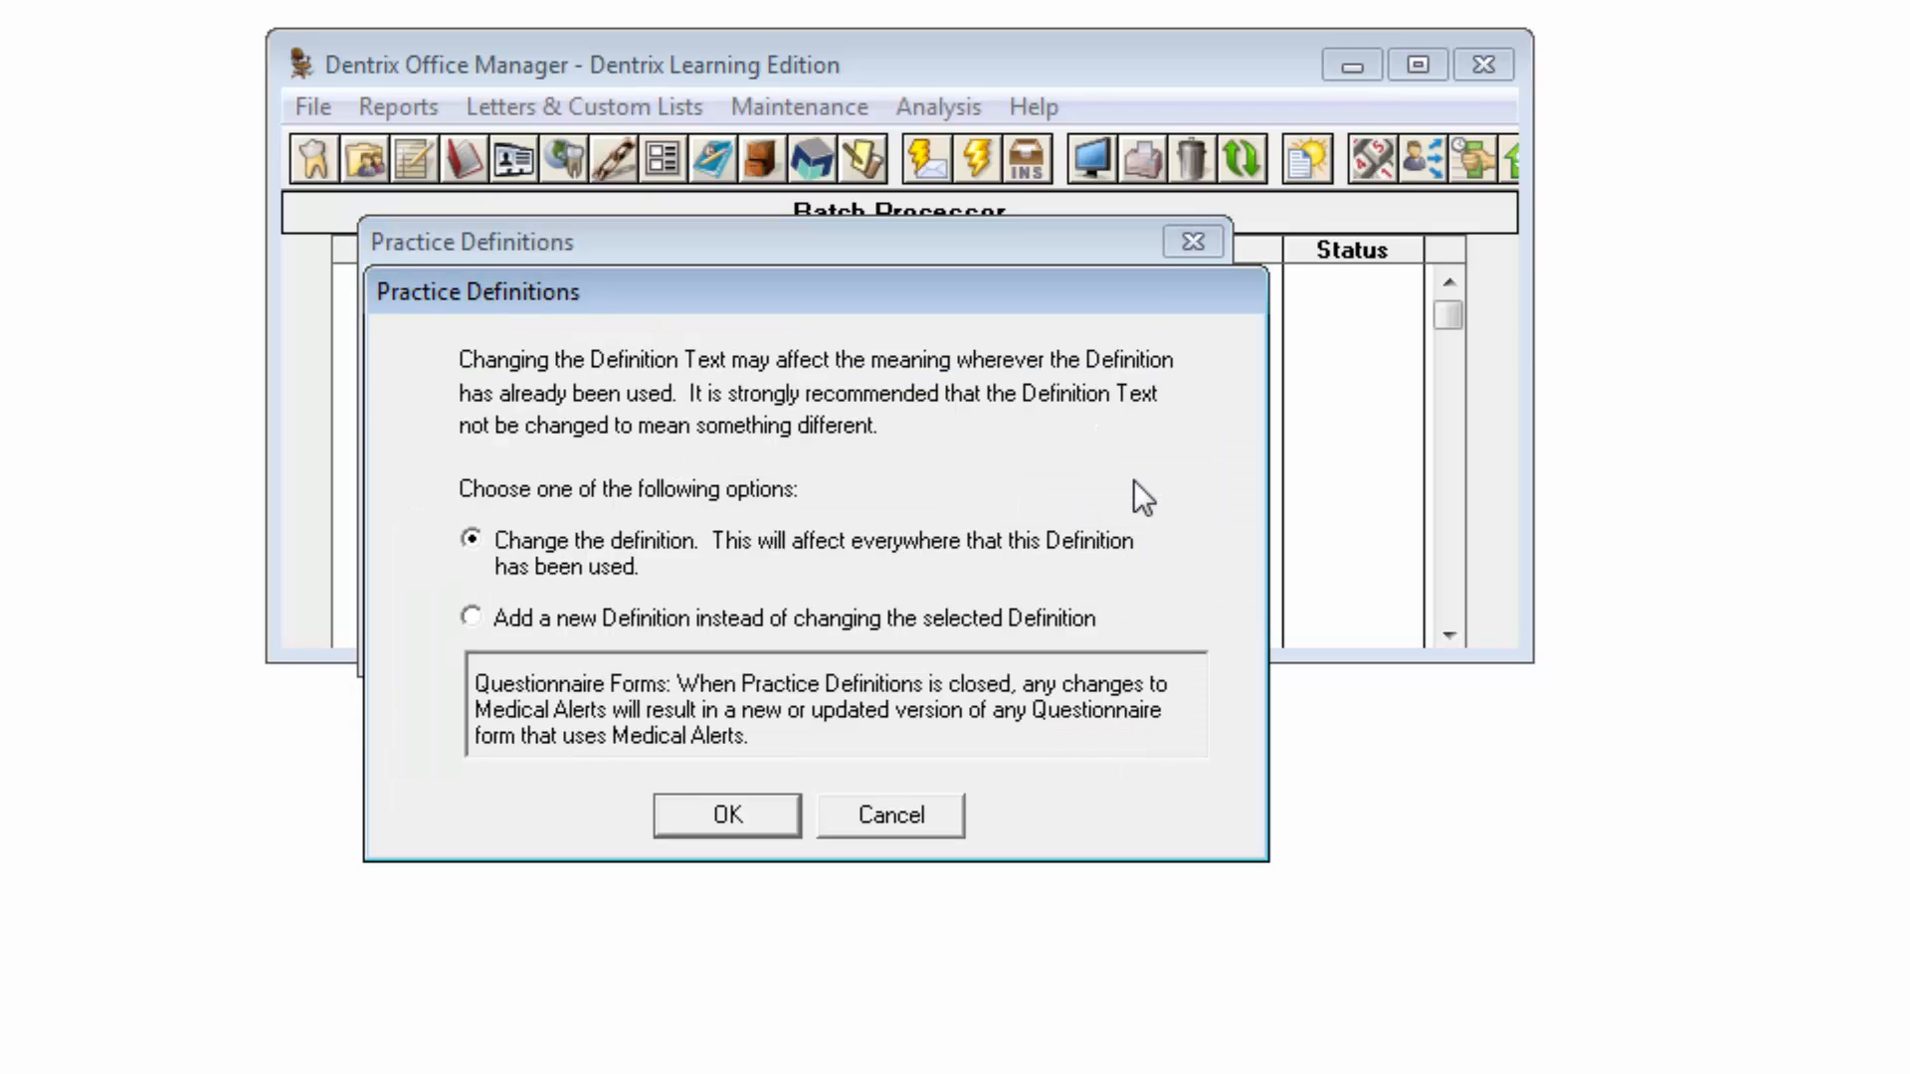
pyautogui.click(772, 813)
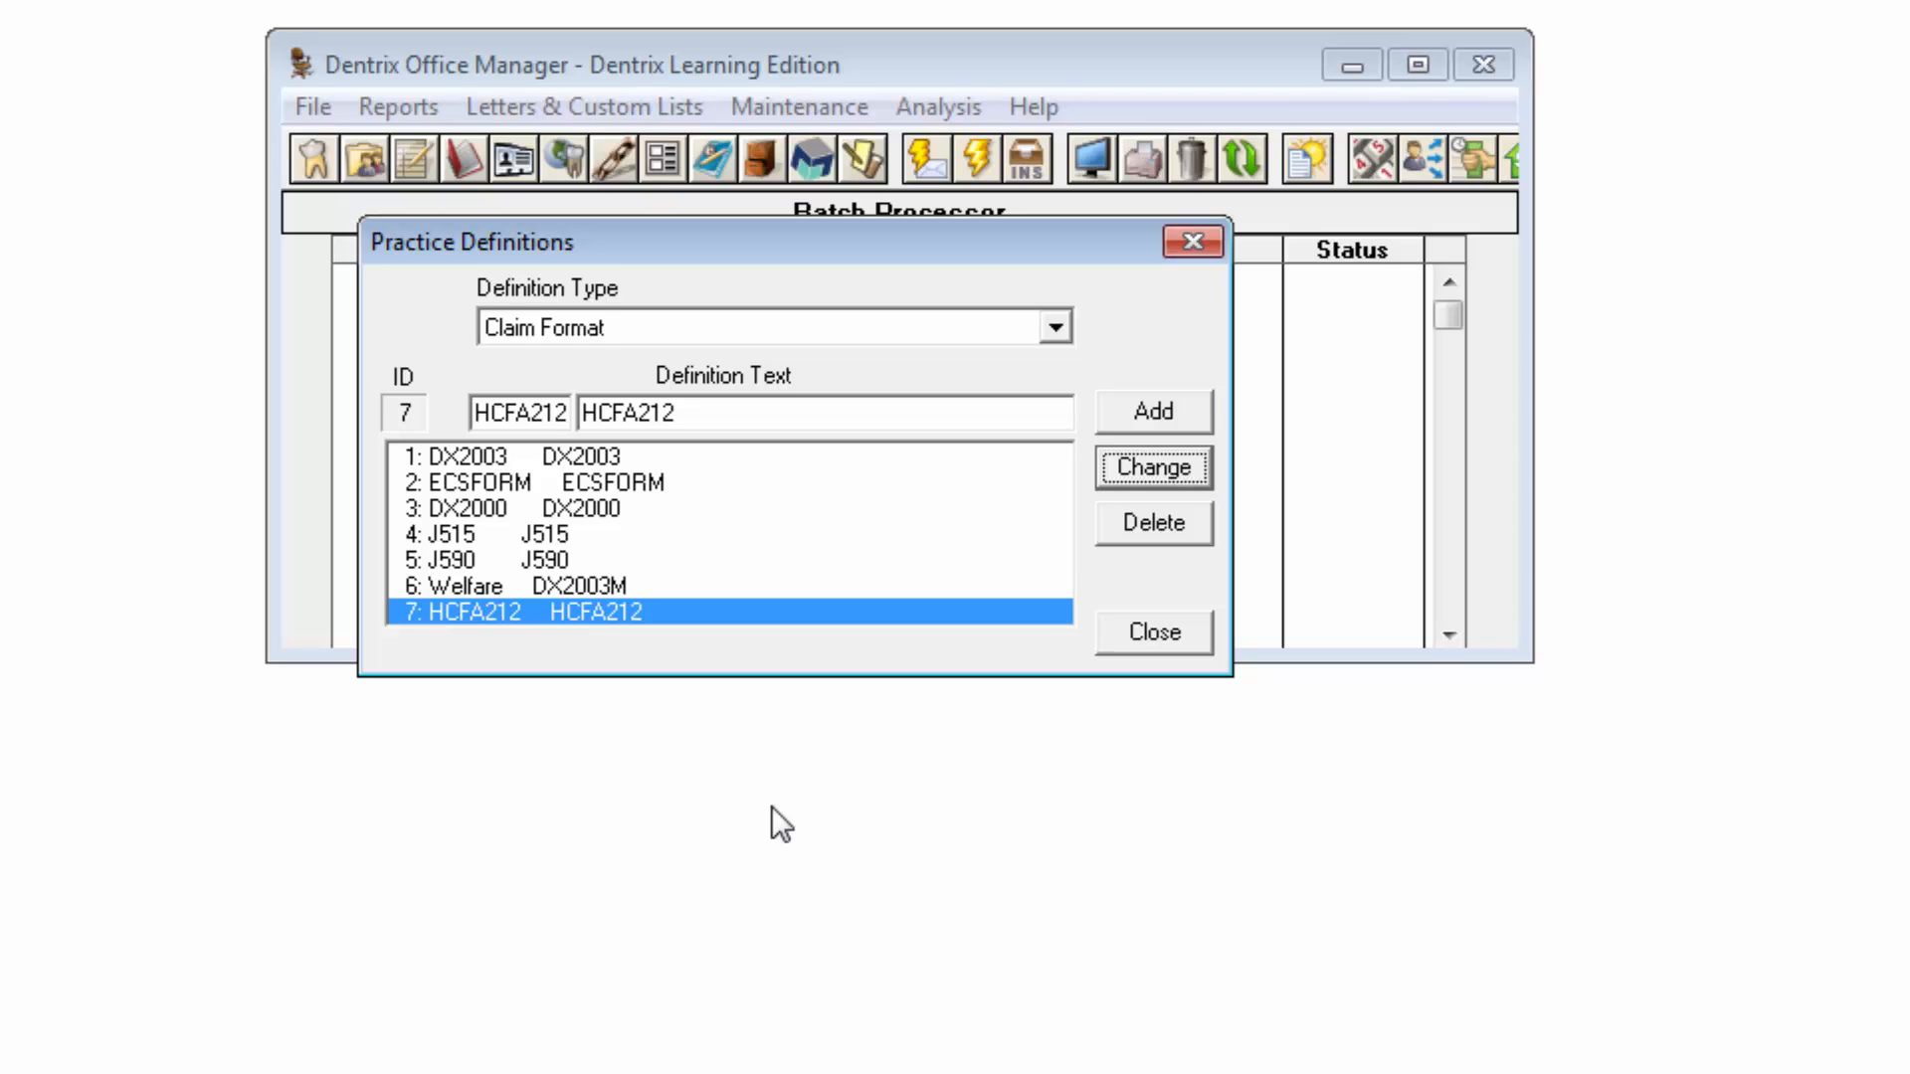
pyautogui.click(1122, 649)
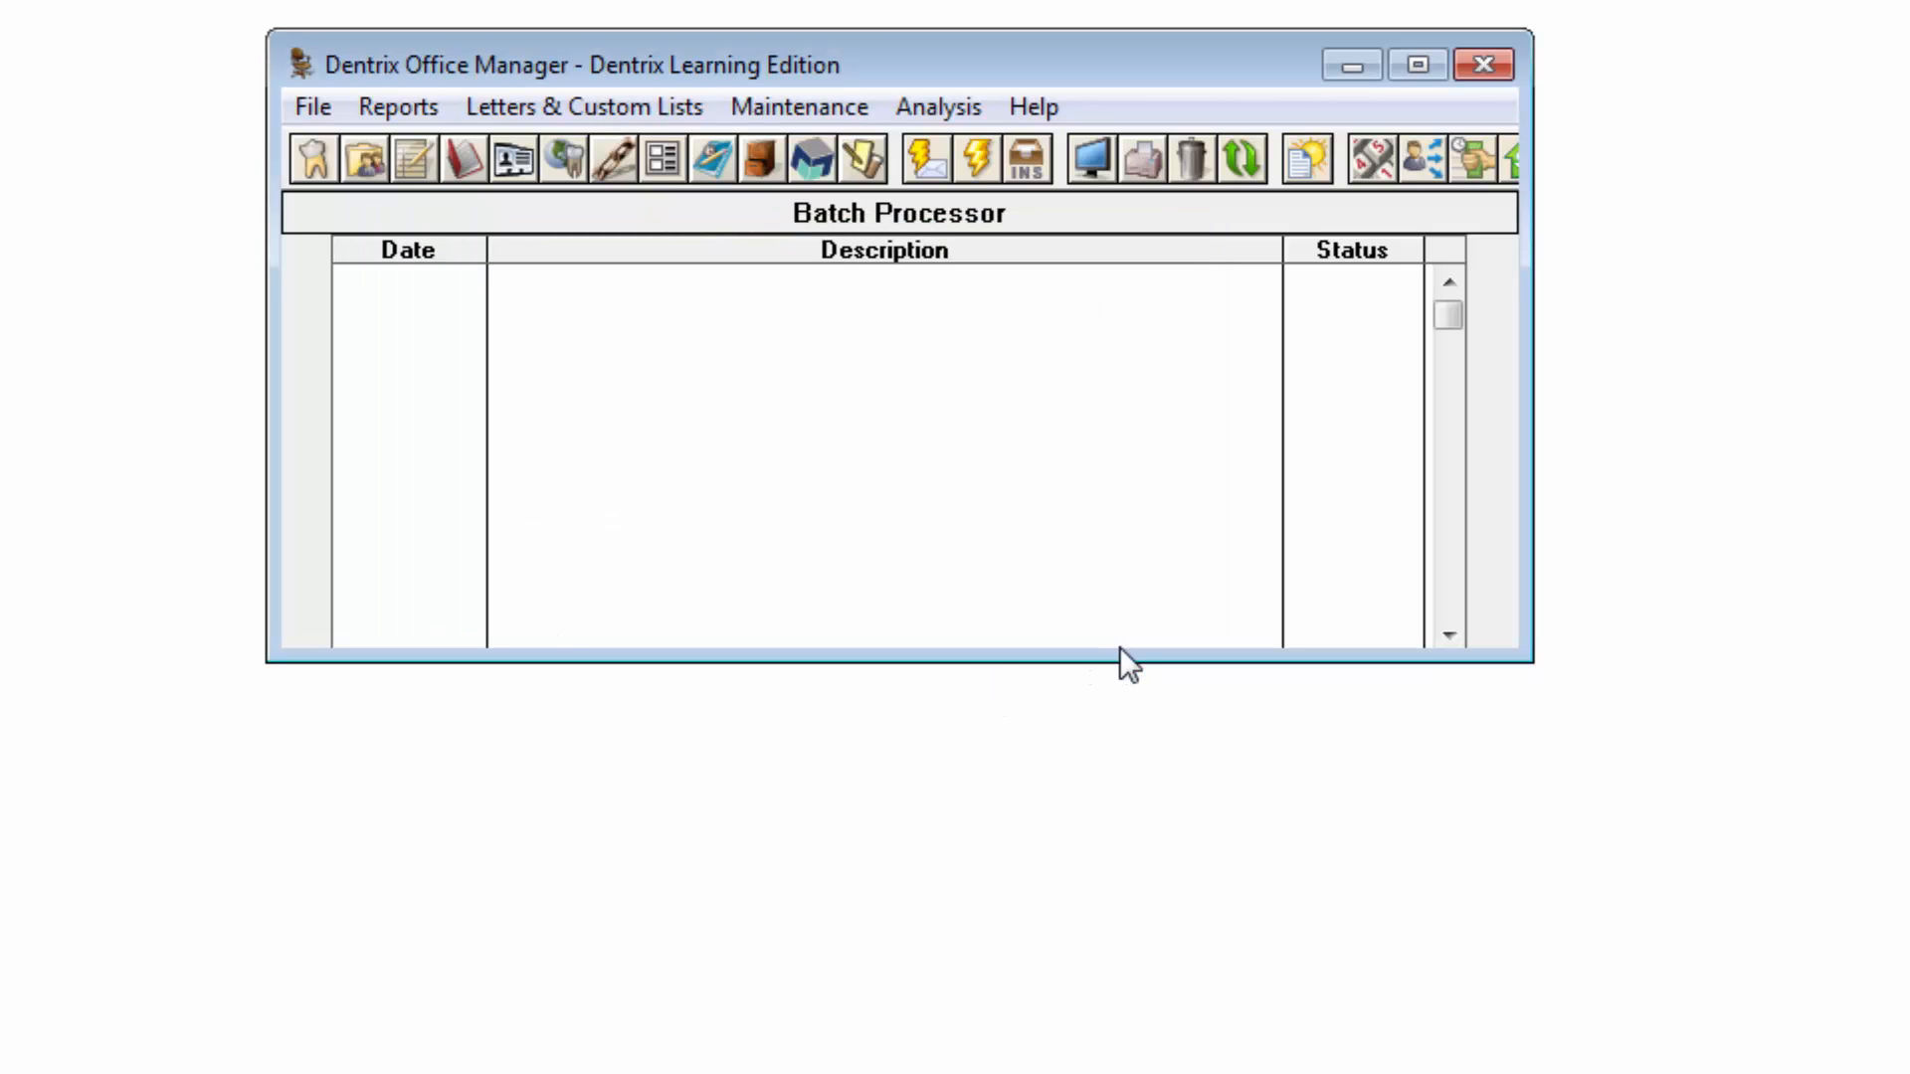
# Open Insurance Maintenance and show the medical insurance plans
pyautogui.click(827, 110)
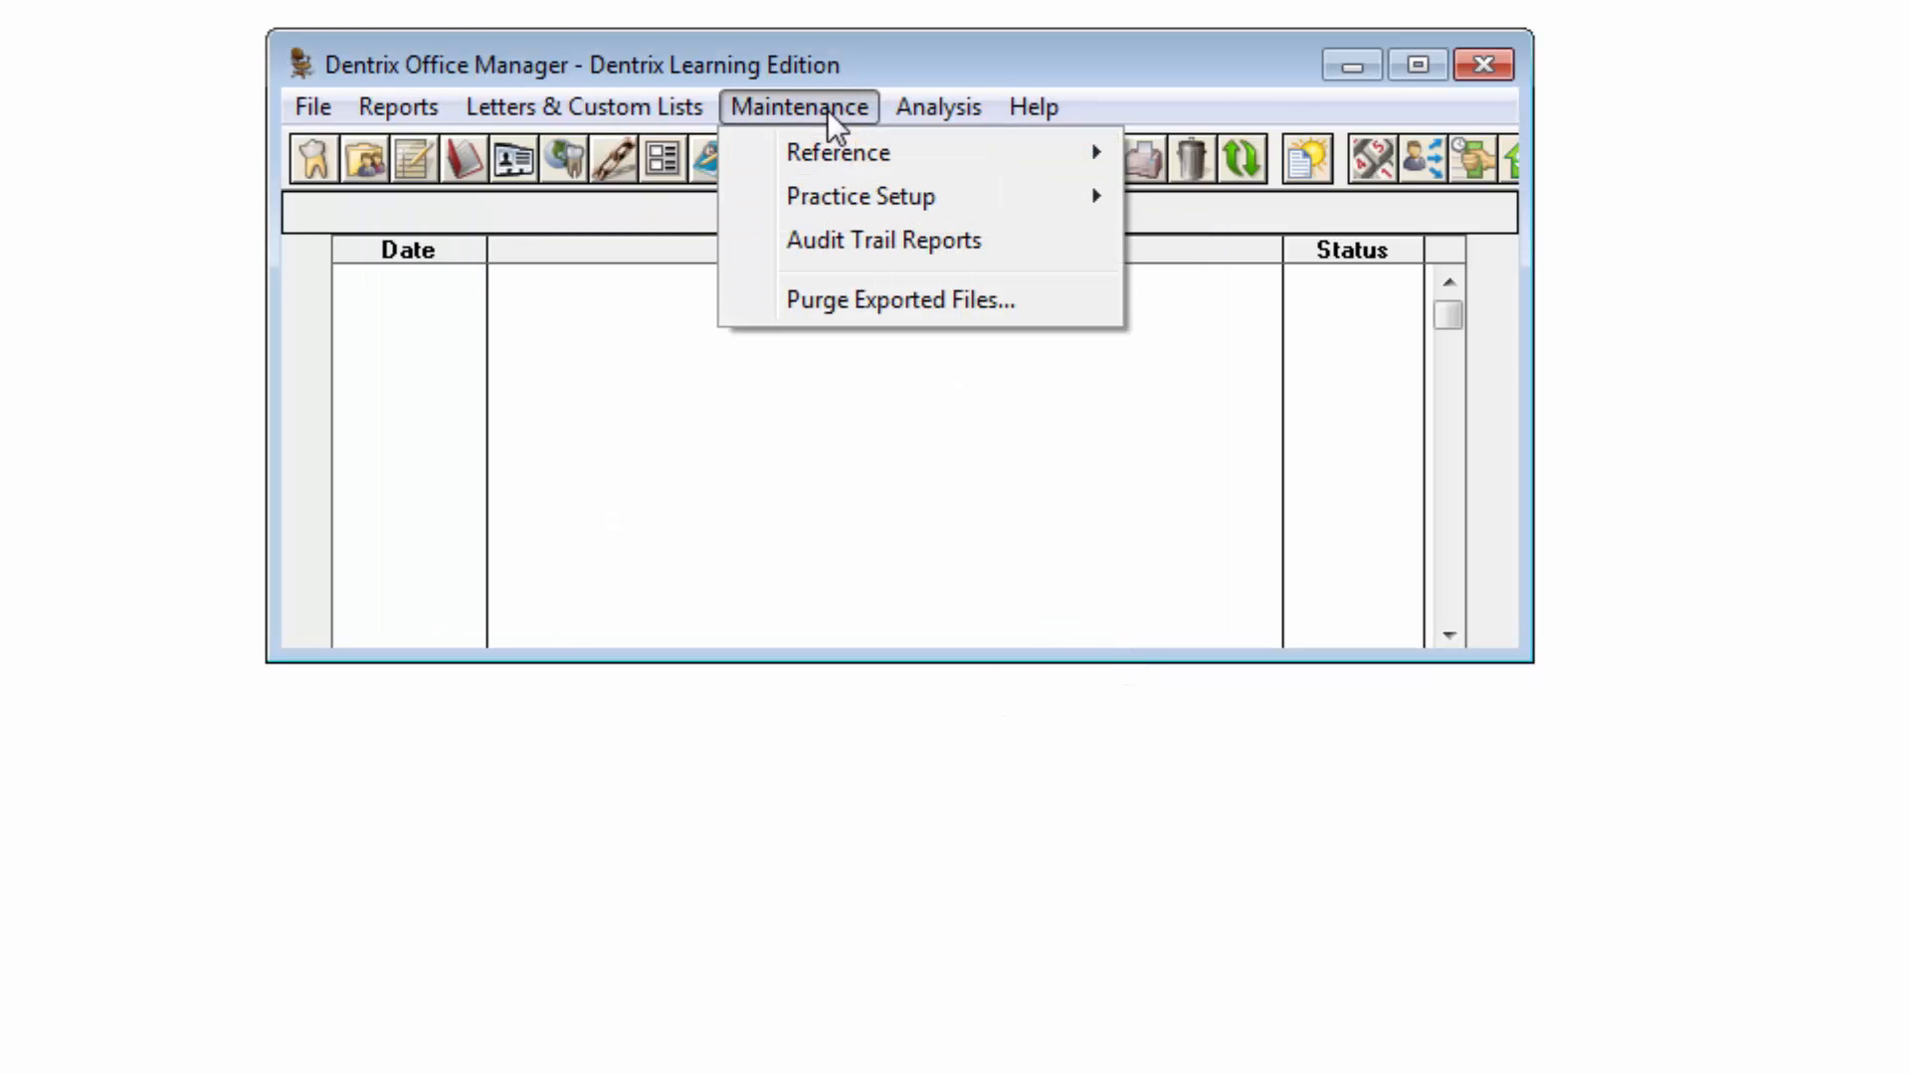
pyautogui.moveTo(874, 162)
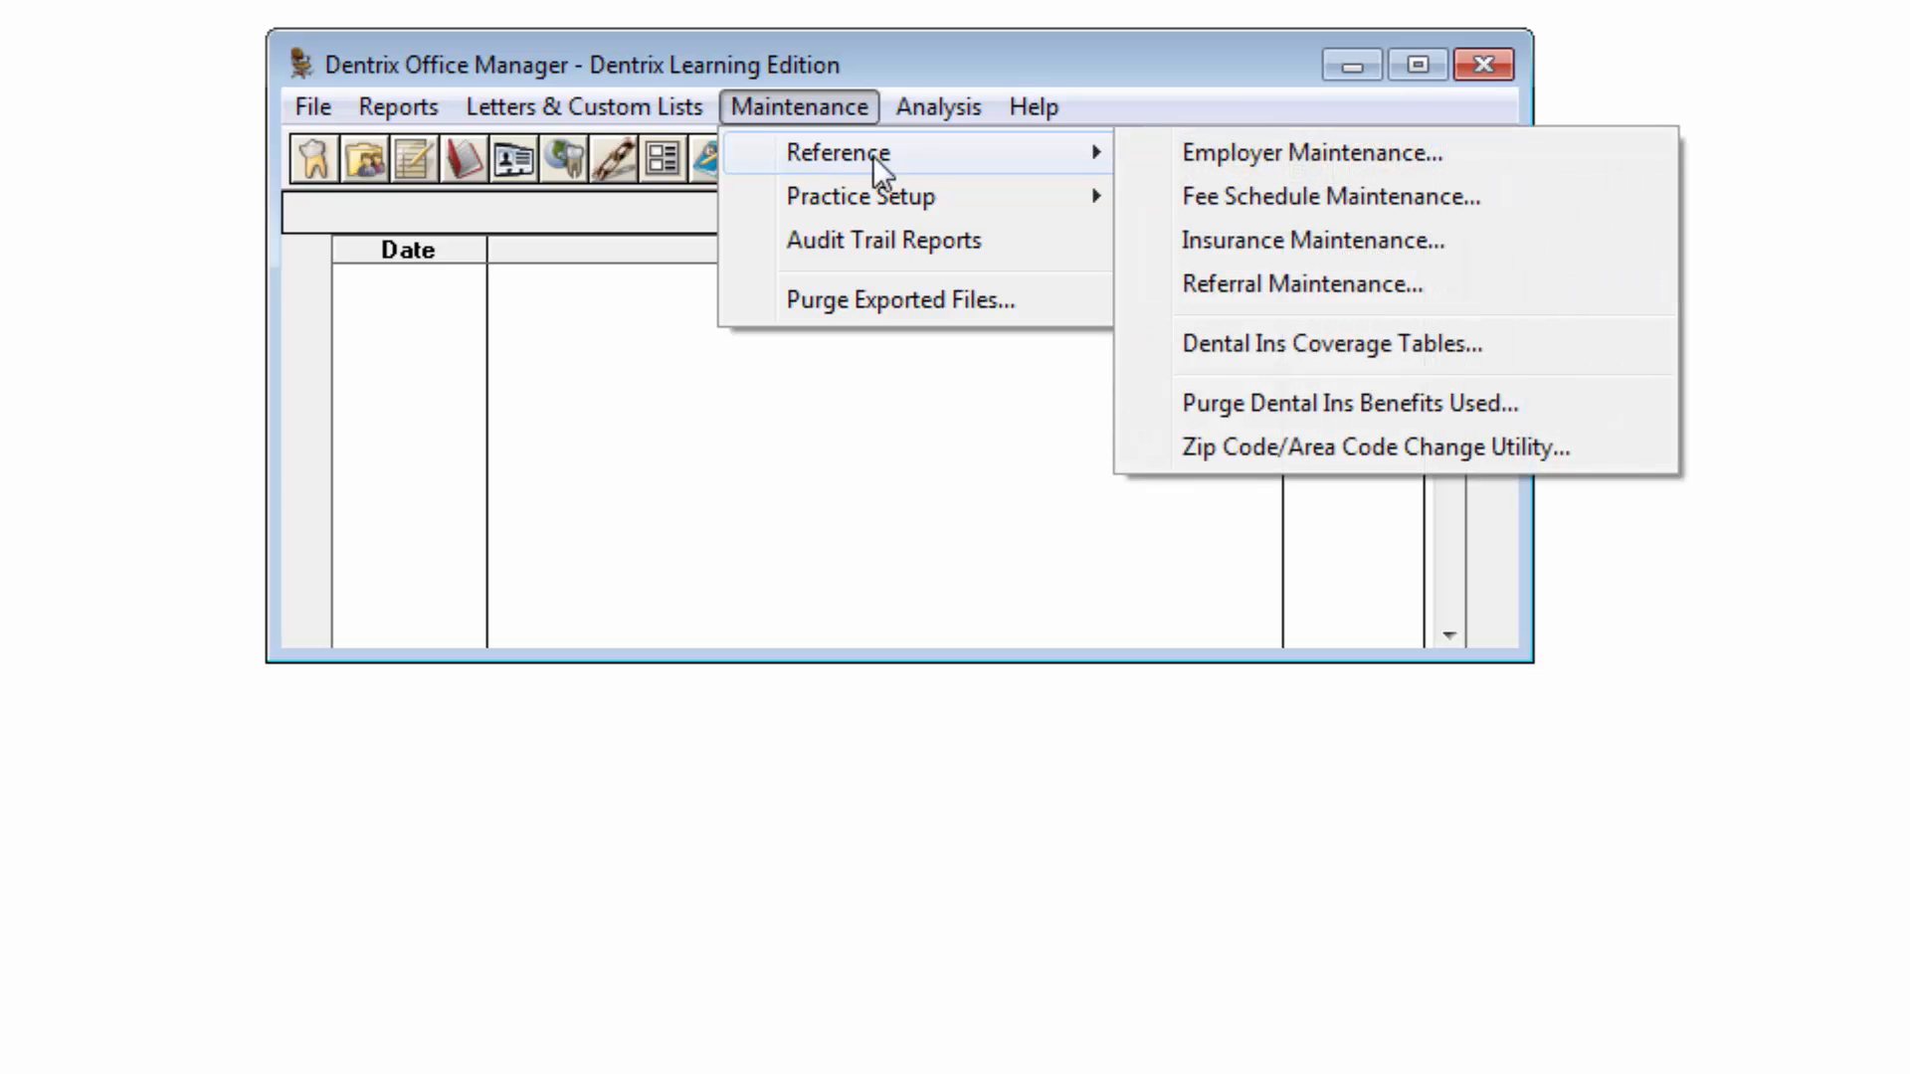
pyautogui.click(1202, 250)
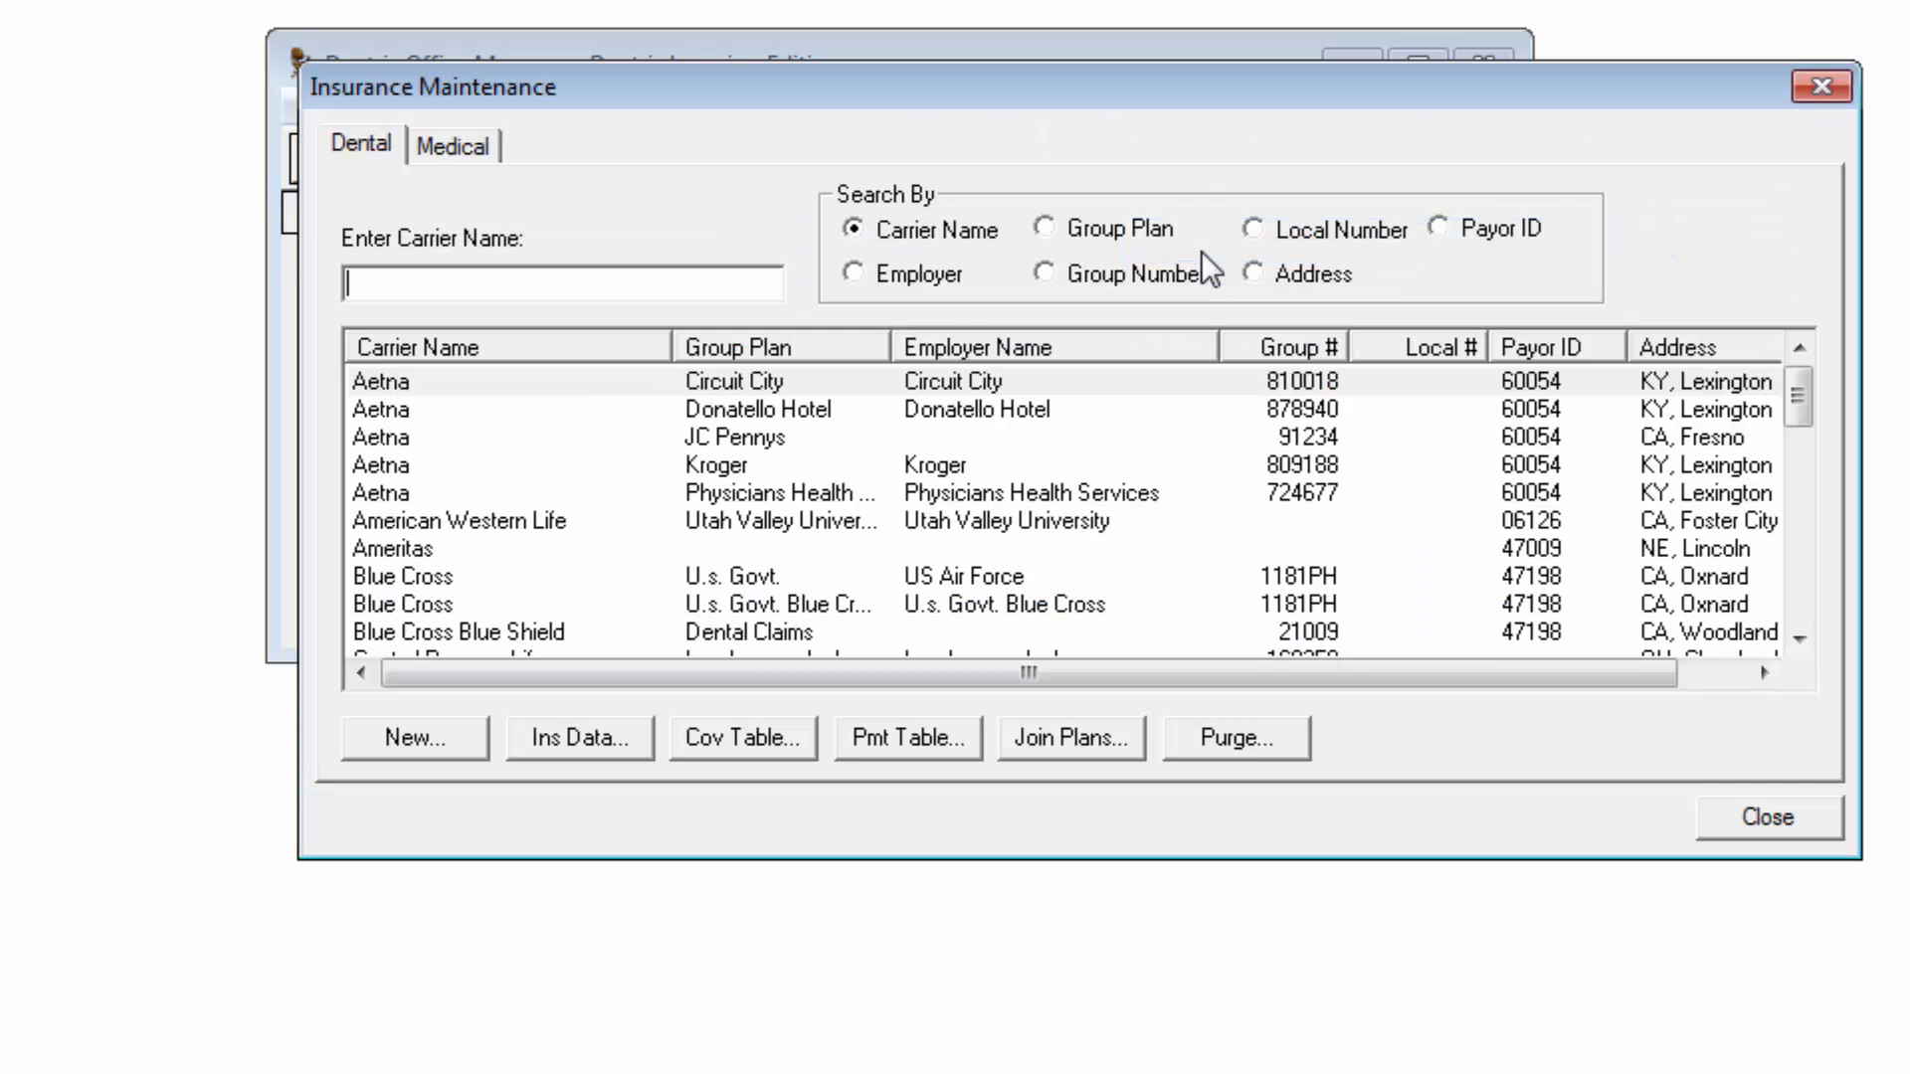
pyautogui.click(474, 141)
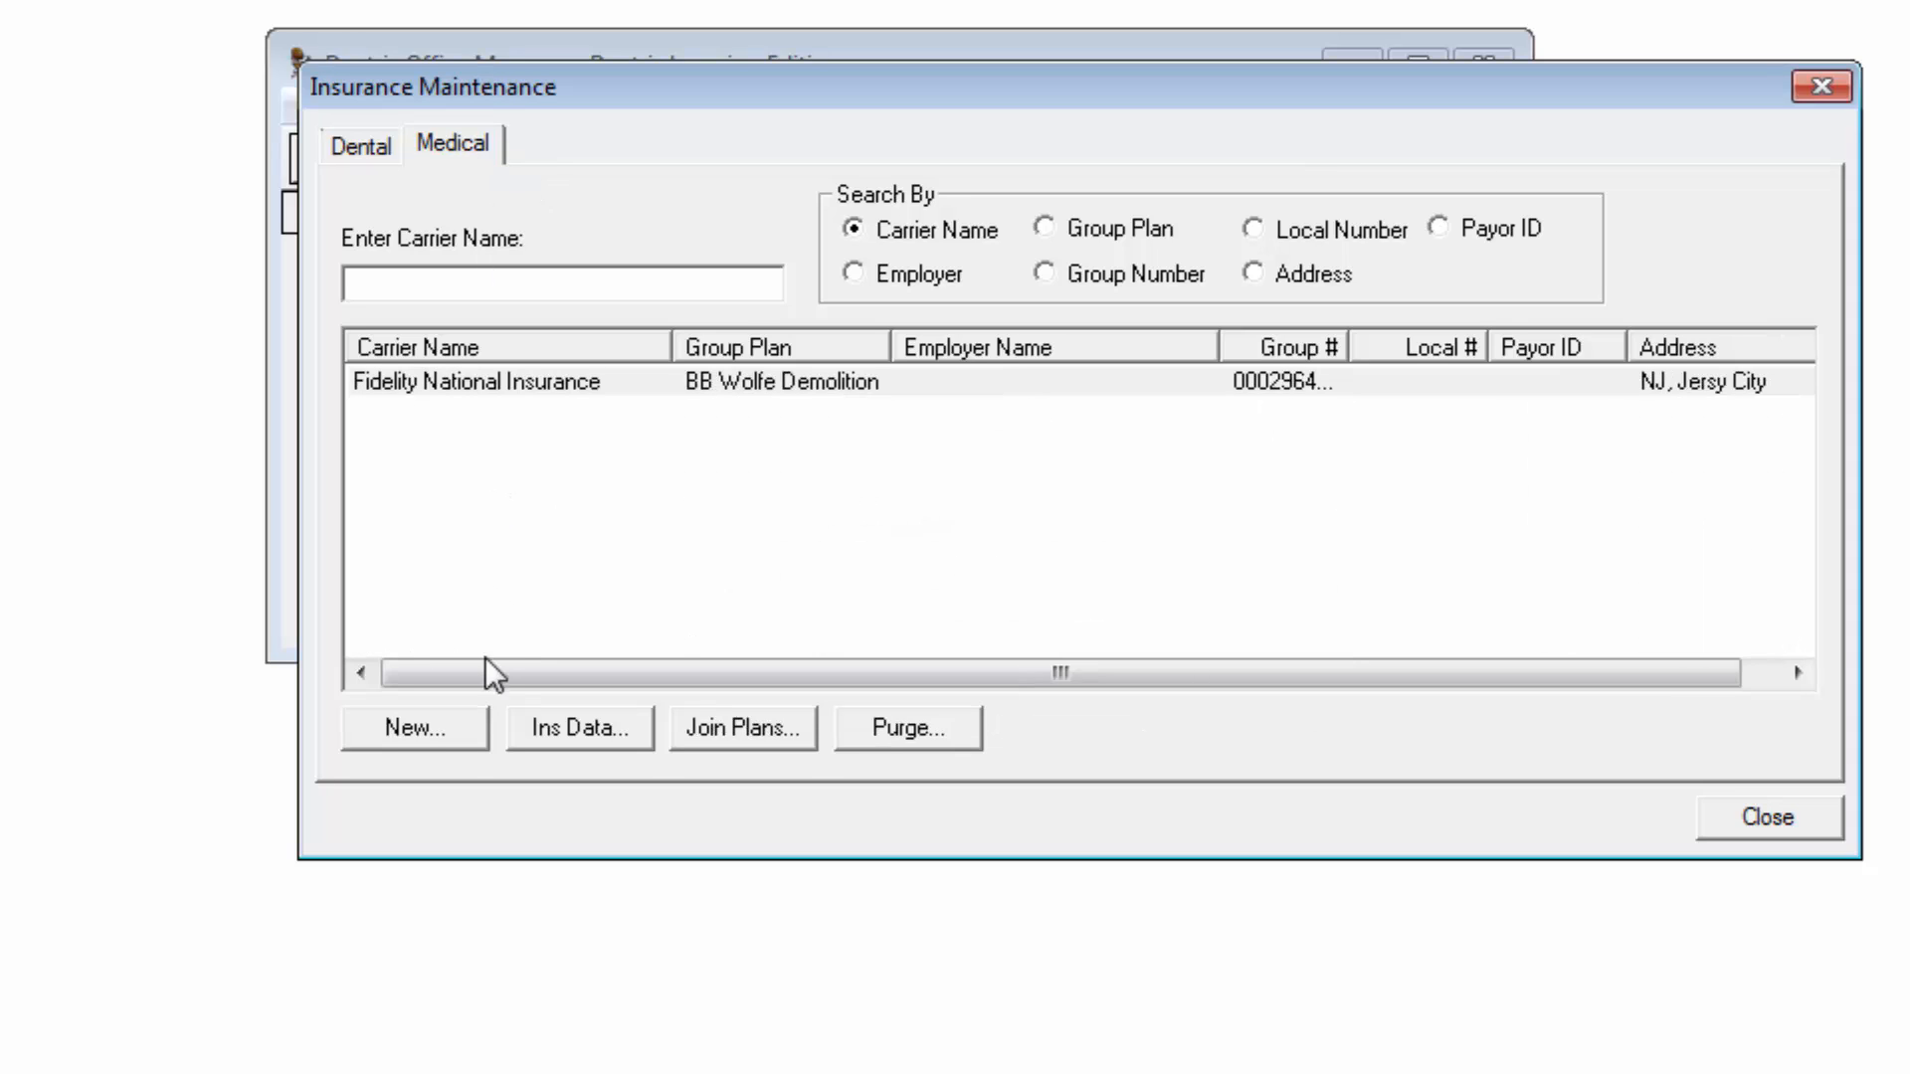
# Start a new medical insurance plan with carrier name Good Medical Insurance Company and group plan Good Coverage
pyautogui.click(461, 733)
pyautogui.write('Good Medi')
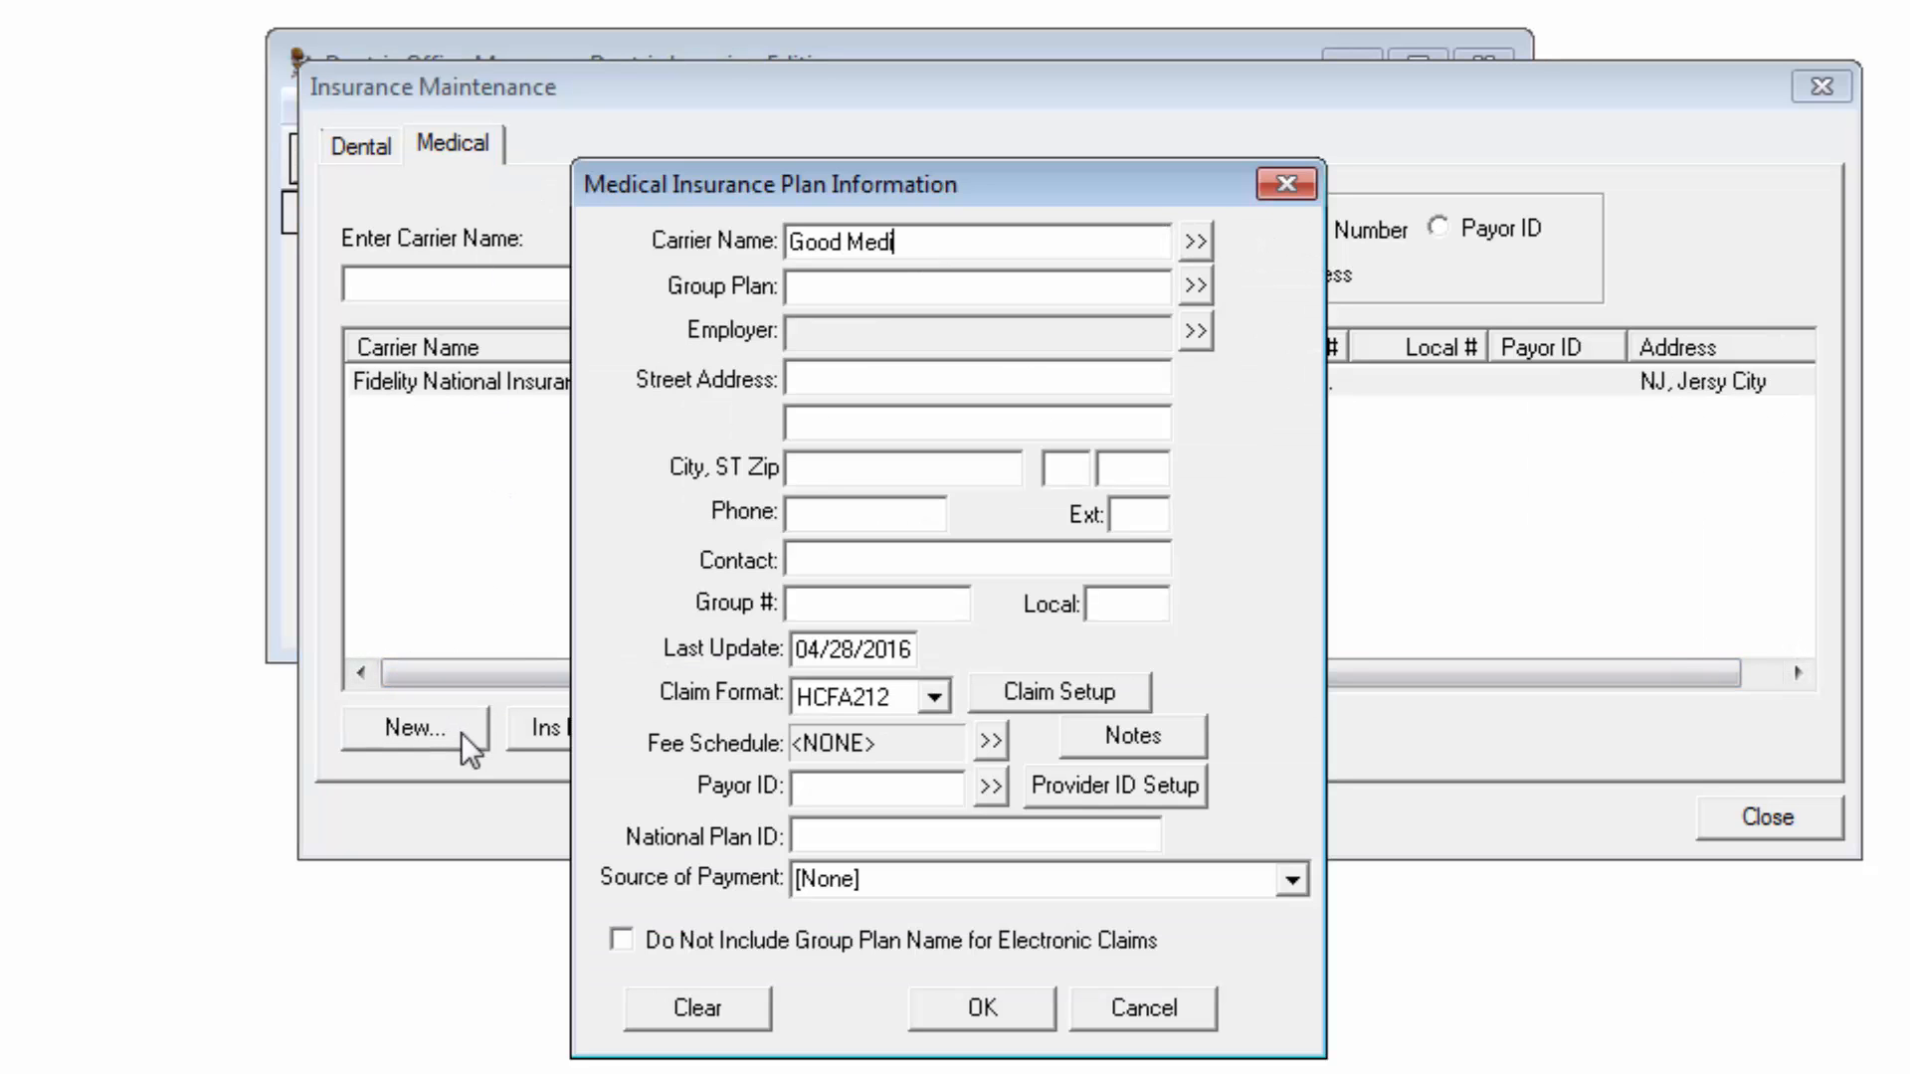
pyautogui.write('cal Insurance Company')
pyautogui.press('Tab')
pyautogui.press('Tab')
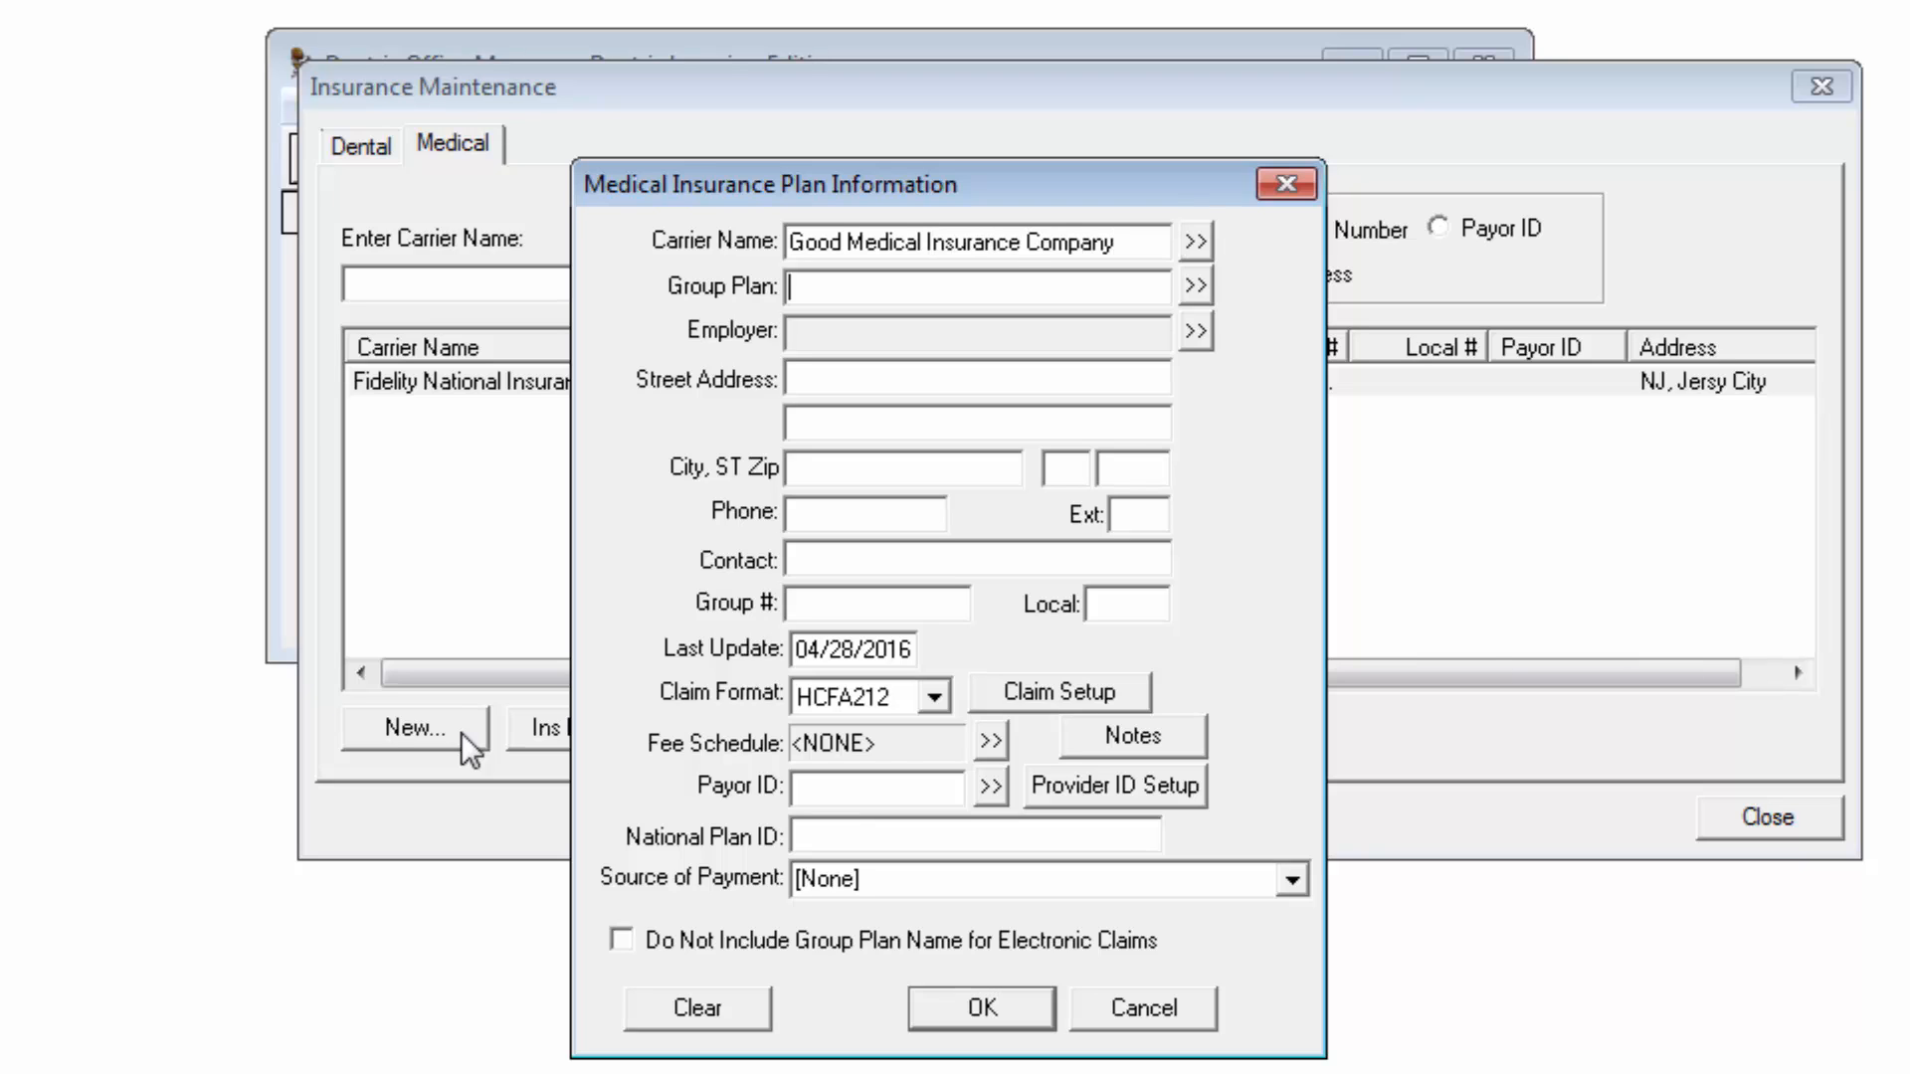
pyautogui.write('Good Coverage')
pyautogui.press('Tab')
pyautogui.press('Tab')
pyautogui.press('Tab')
# Enter the carrier's street address, city, state and ZIP code in the new medical plan
pyautogui.write('350')
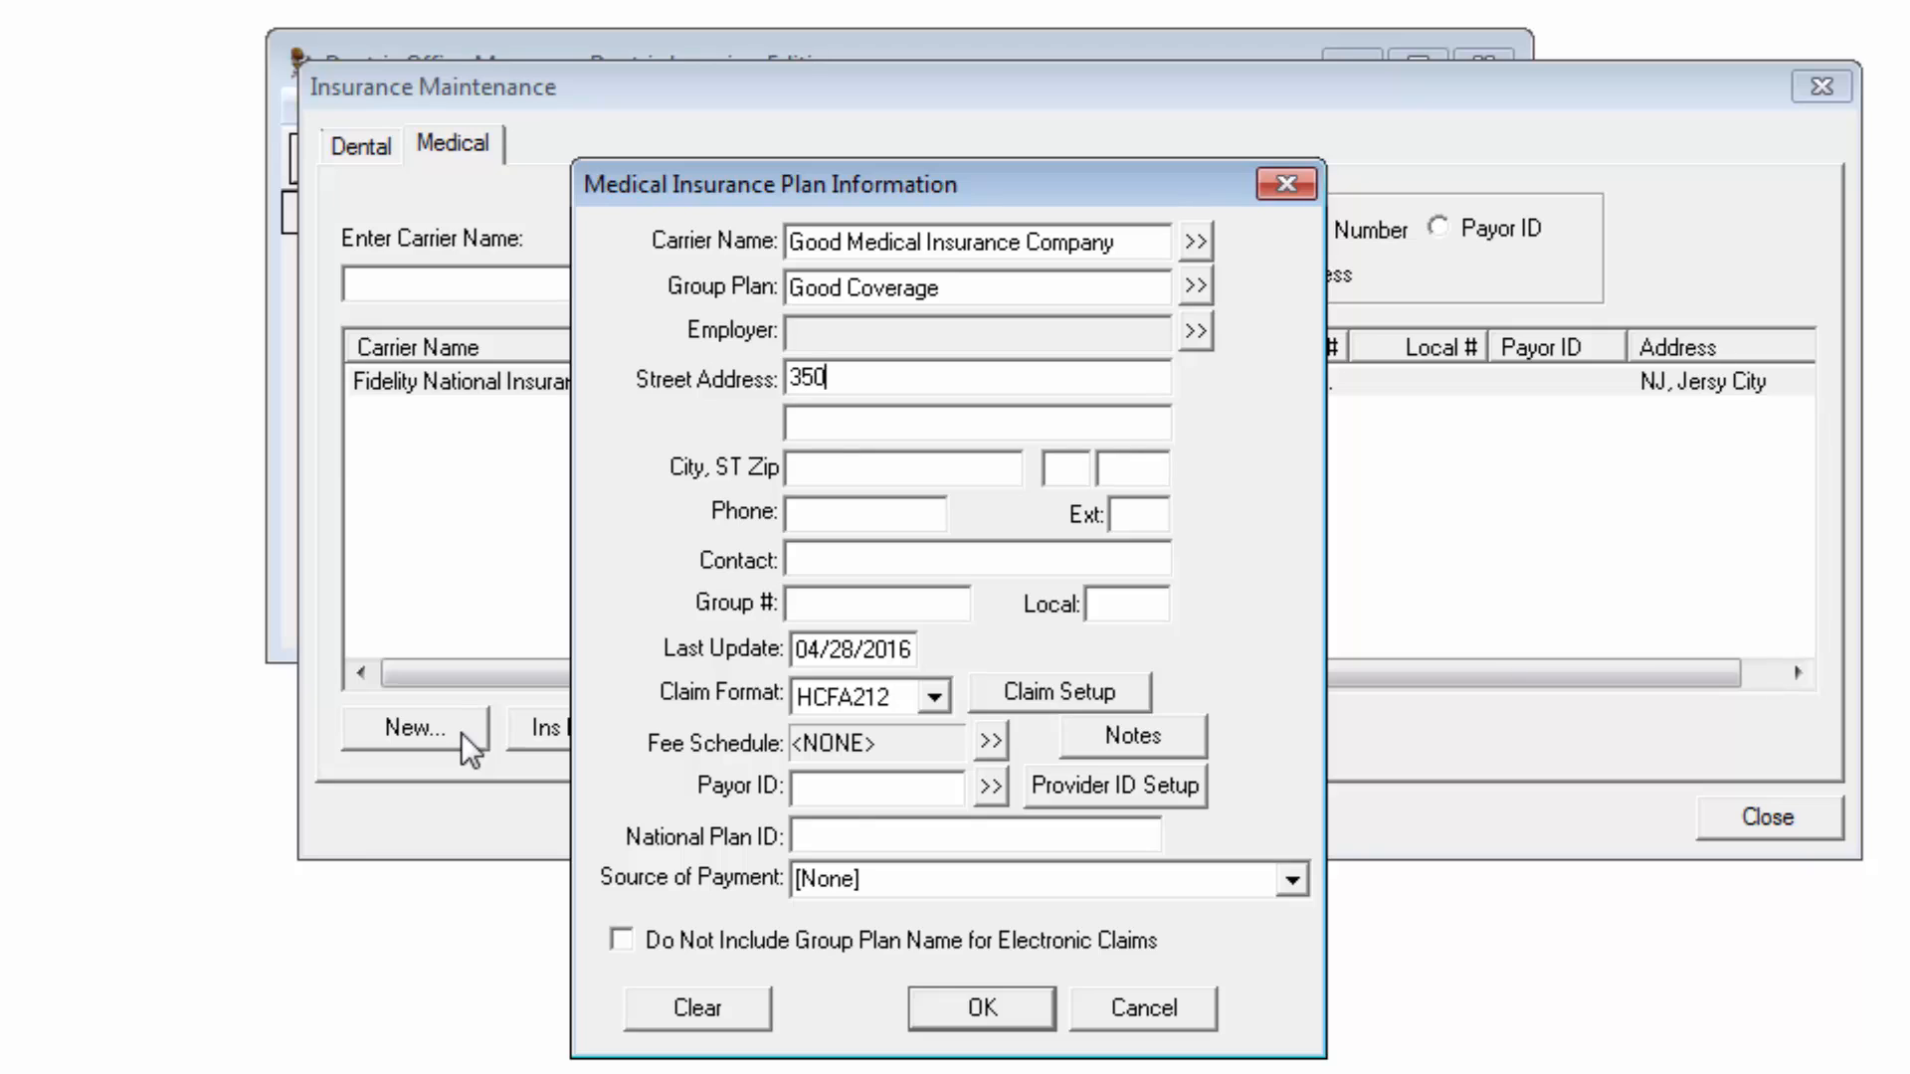
pyautogui.write(' 5th Ave')
pyautogui.press('Tab')
pyautogui.press('Tab')
pyautogui.write('New York')
pyautogui.press('Tab')
pyautogui.write('NY')
pyautogui.press('Tab')
pyautogui.write('10118')
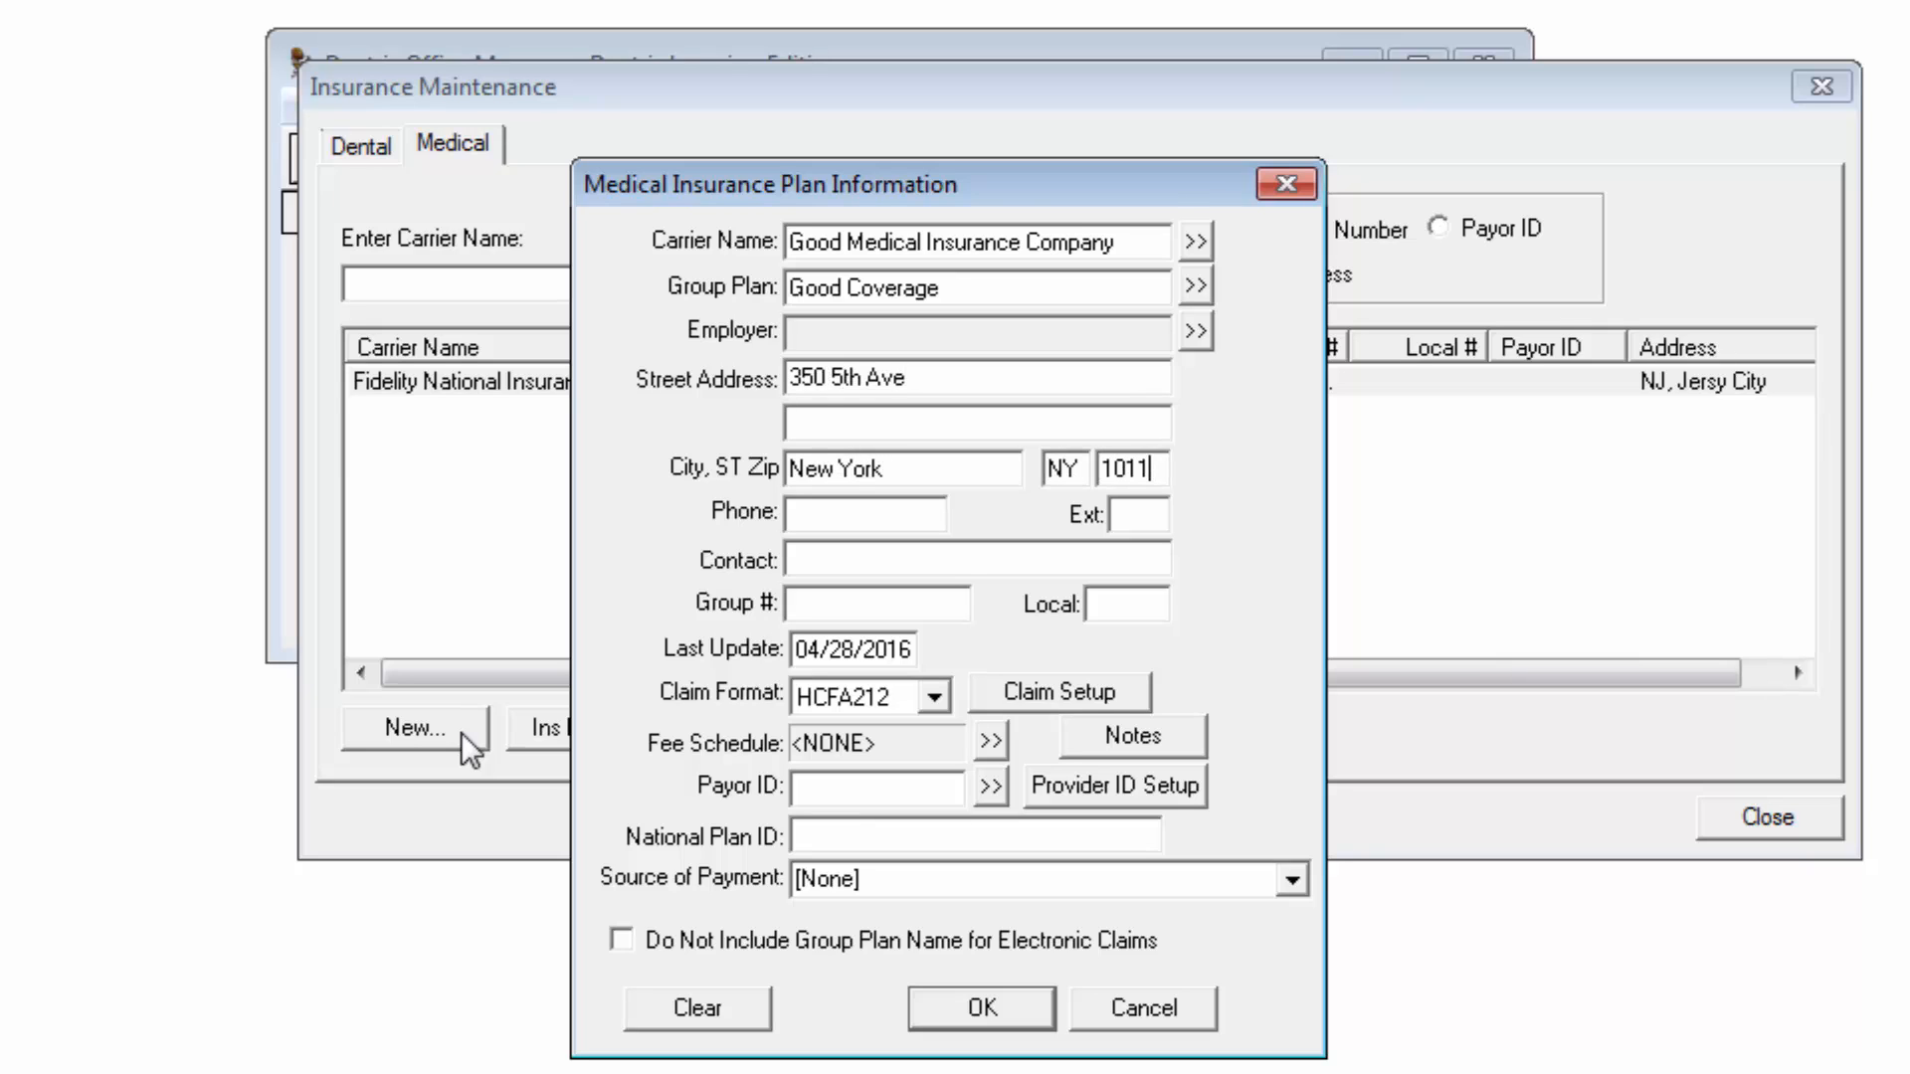
# Fill in the carrier's phone number, the contact Claims Dept. and the group number
pyautogui.press('Tab')
pyautogui.write('2125555555')
pyautogui.press('Tab')
pyautogui.write('Claims Dept.')
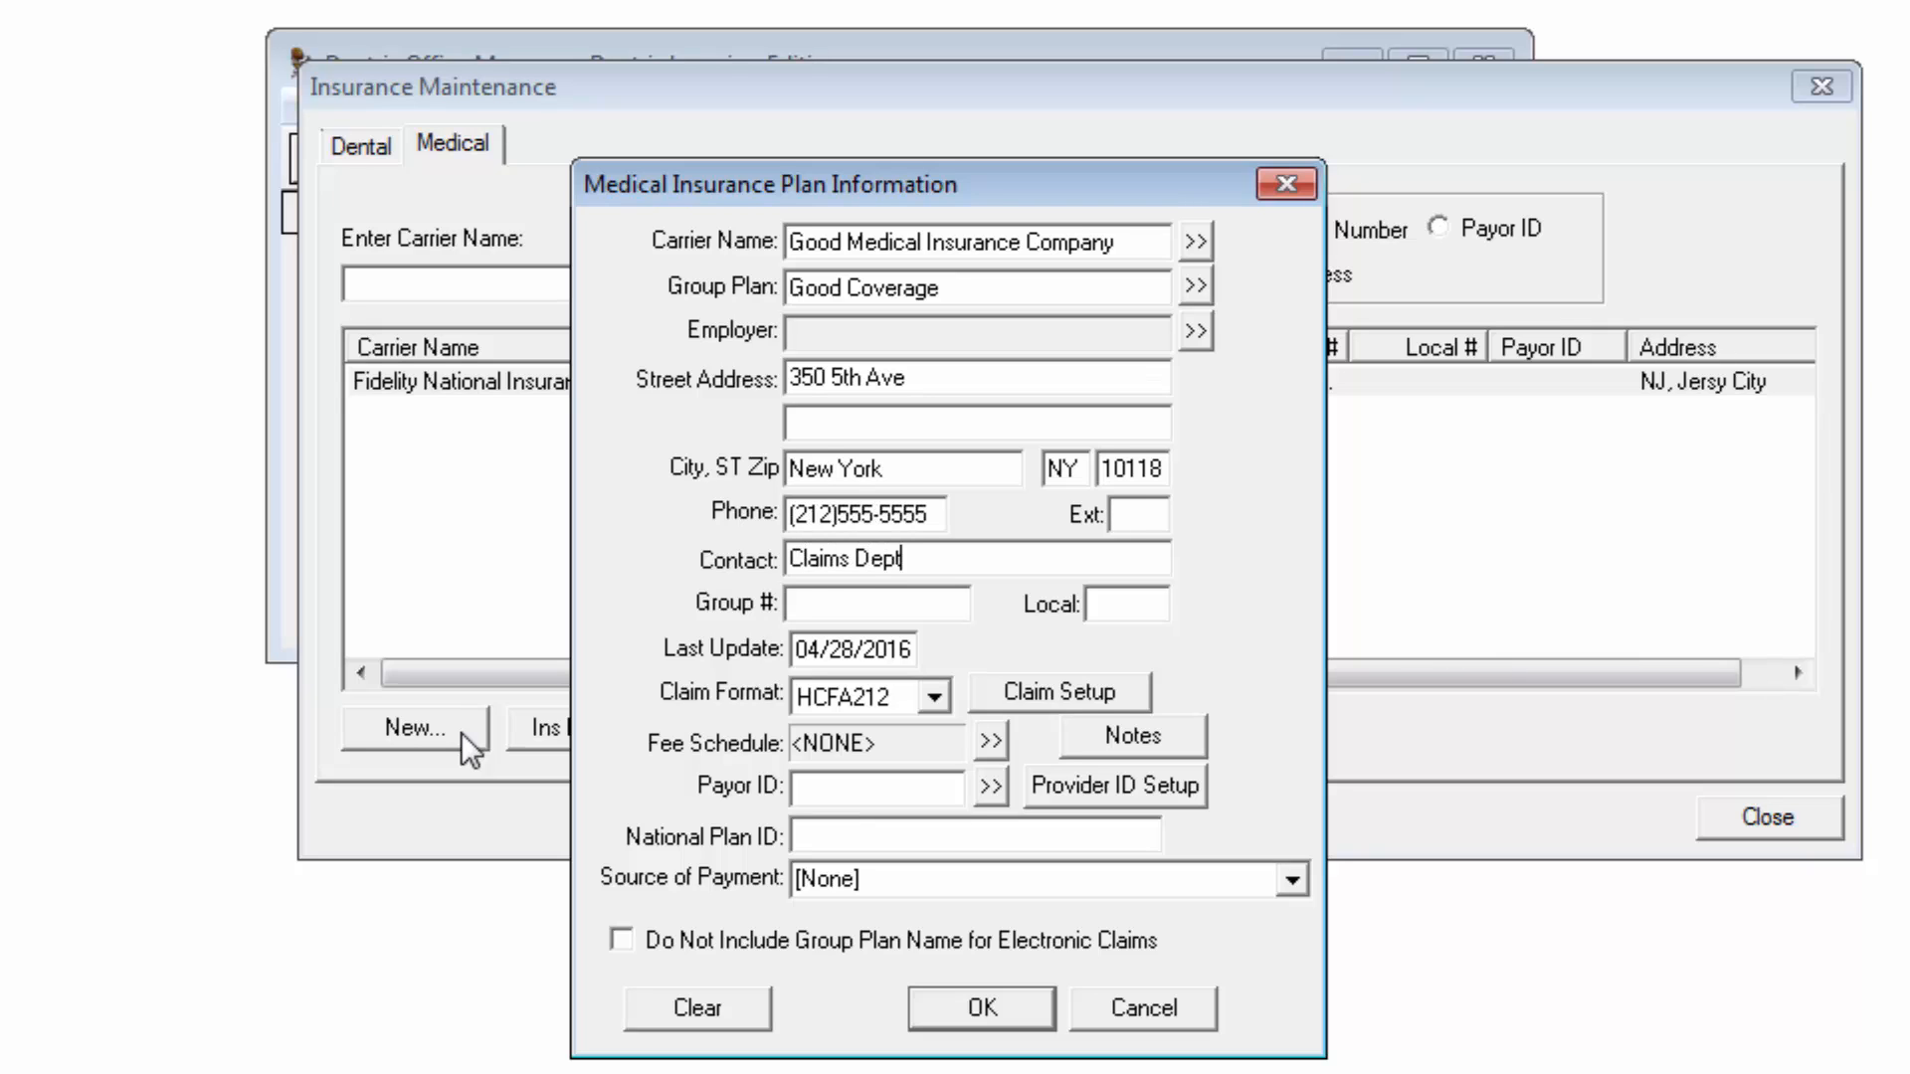
pyautogui.press('Tab')
pyautogui.write('0000000000')
pyautogui.press('Tab')
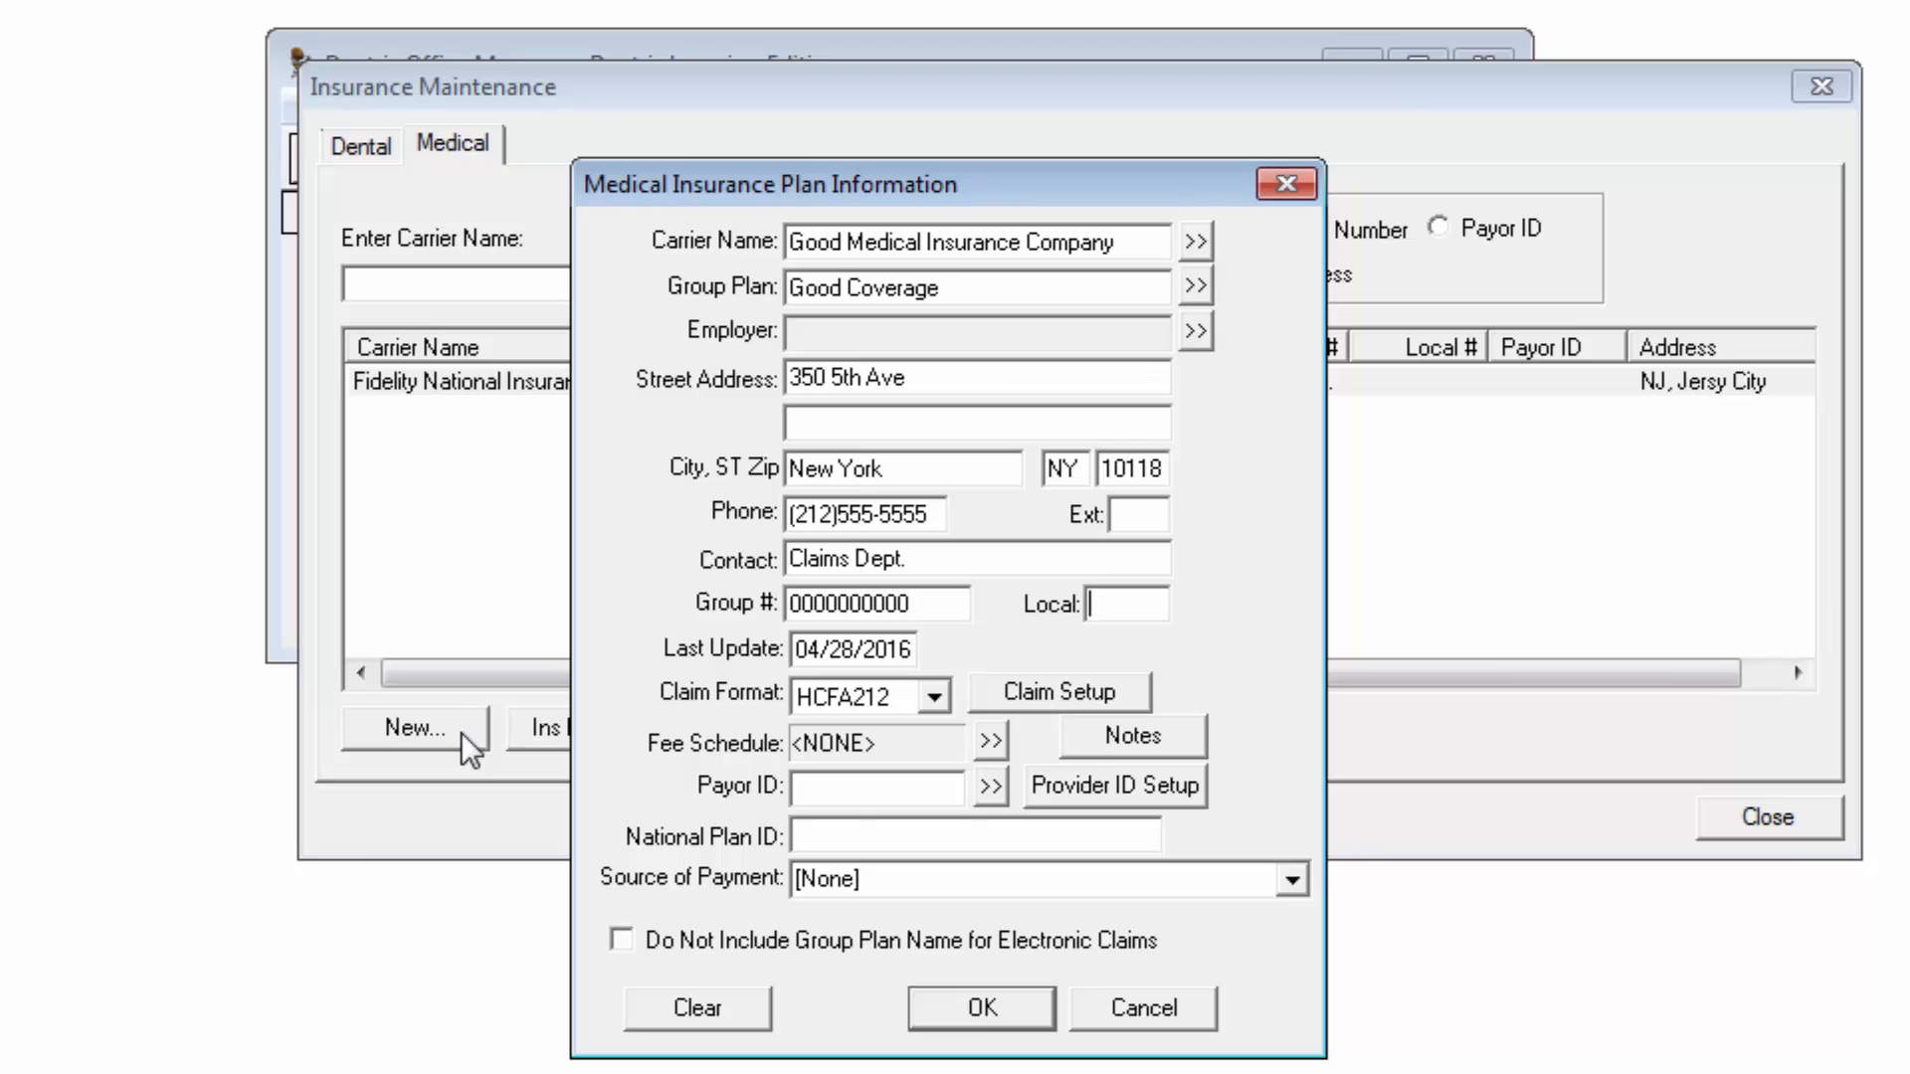
# Check that HCFA212 is the plan's claim format, save the new medical plan and close Insurance Maintenance
pyautogui.click(940, 702)
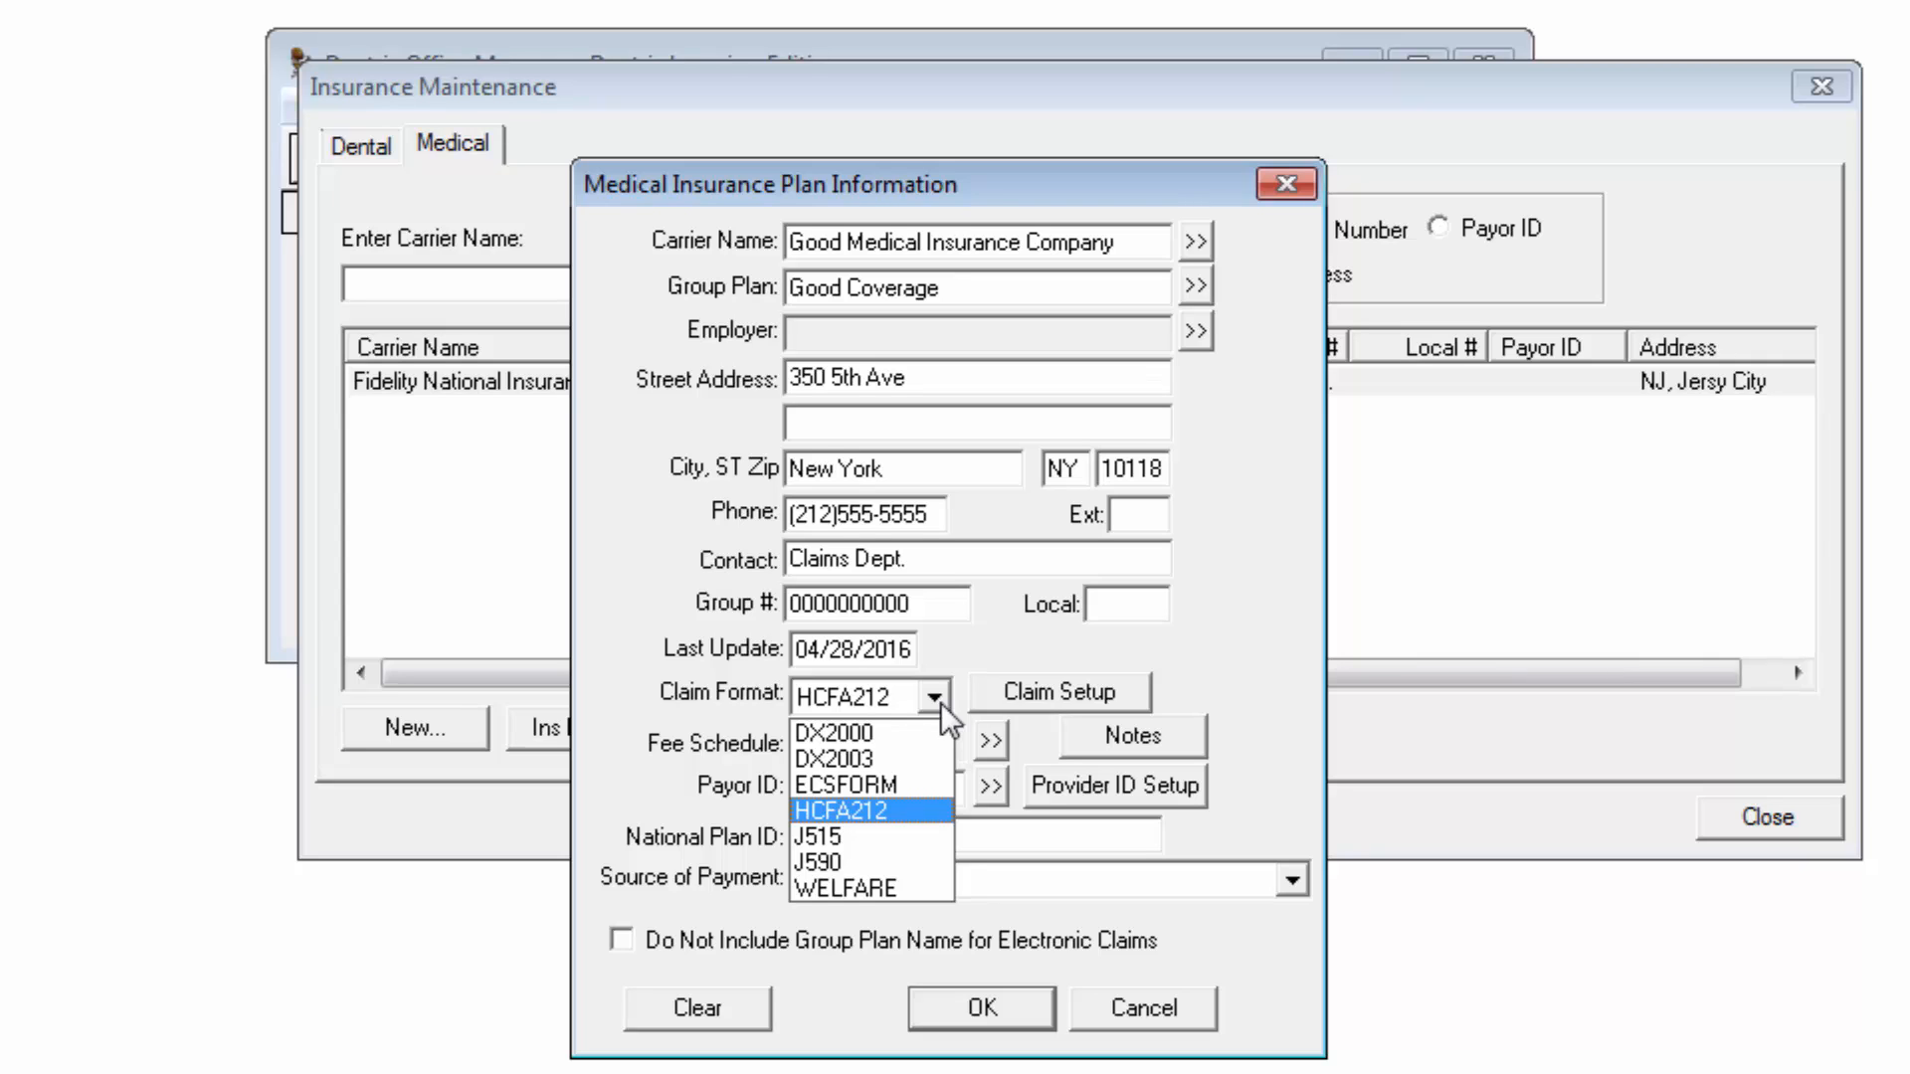
pyautogui.click(940, 703)
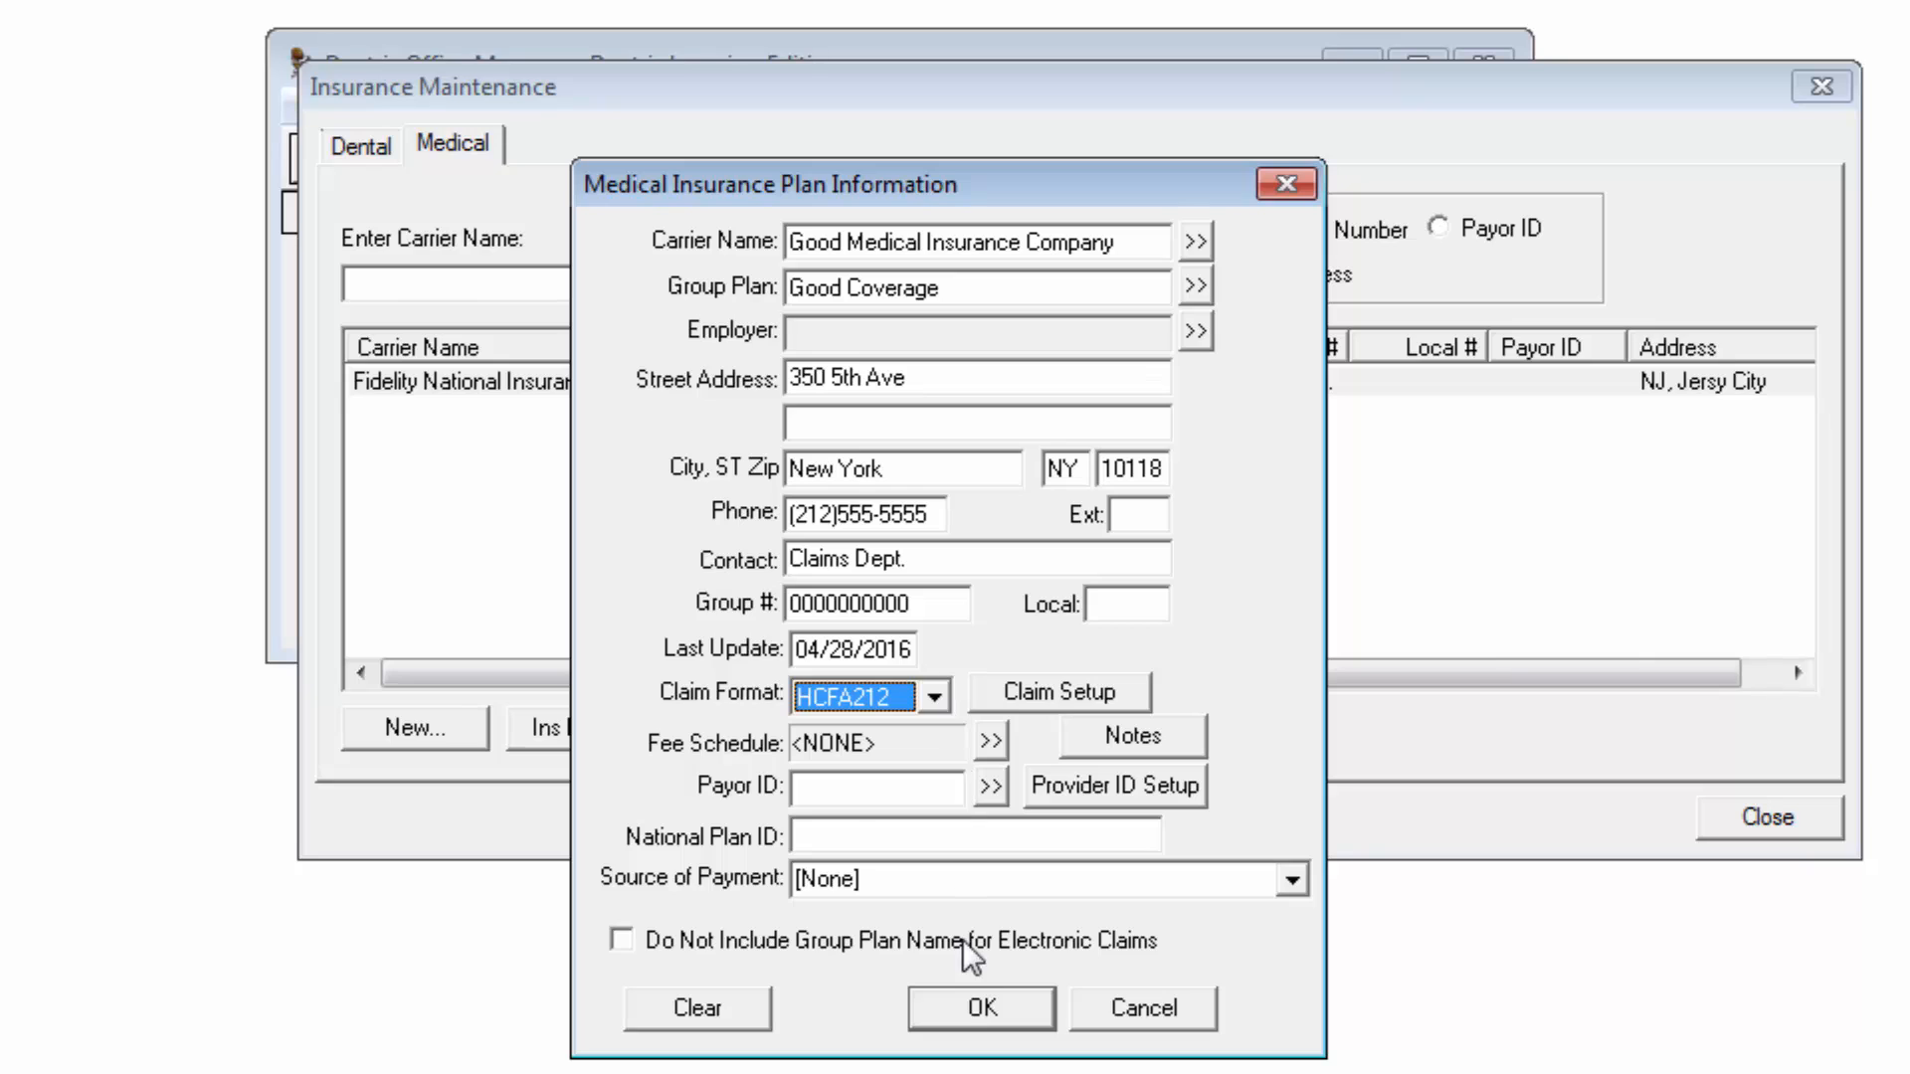
pyautogui.click(979, 1015)
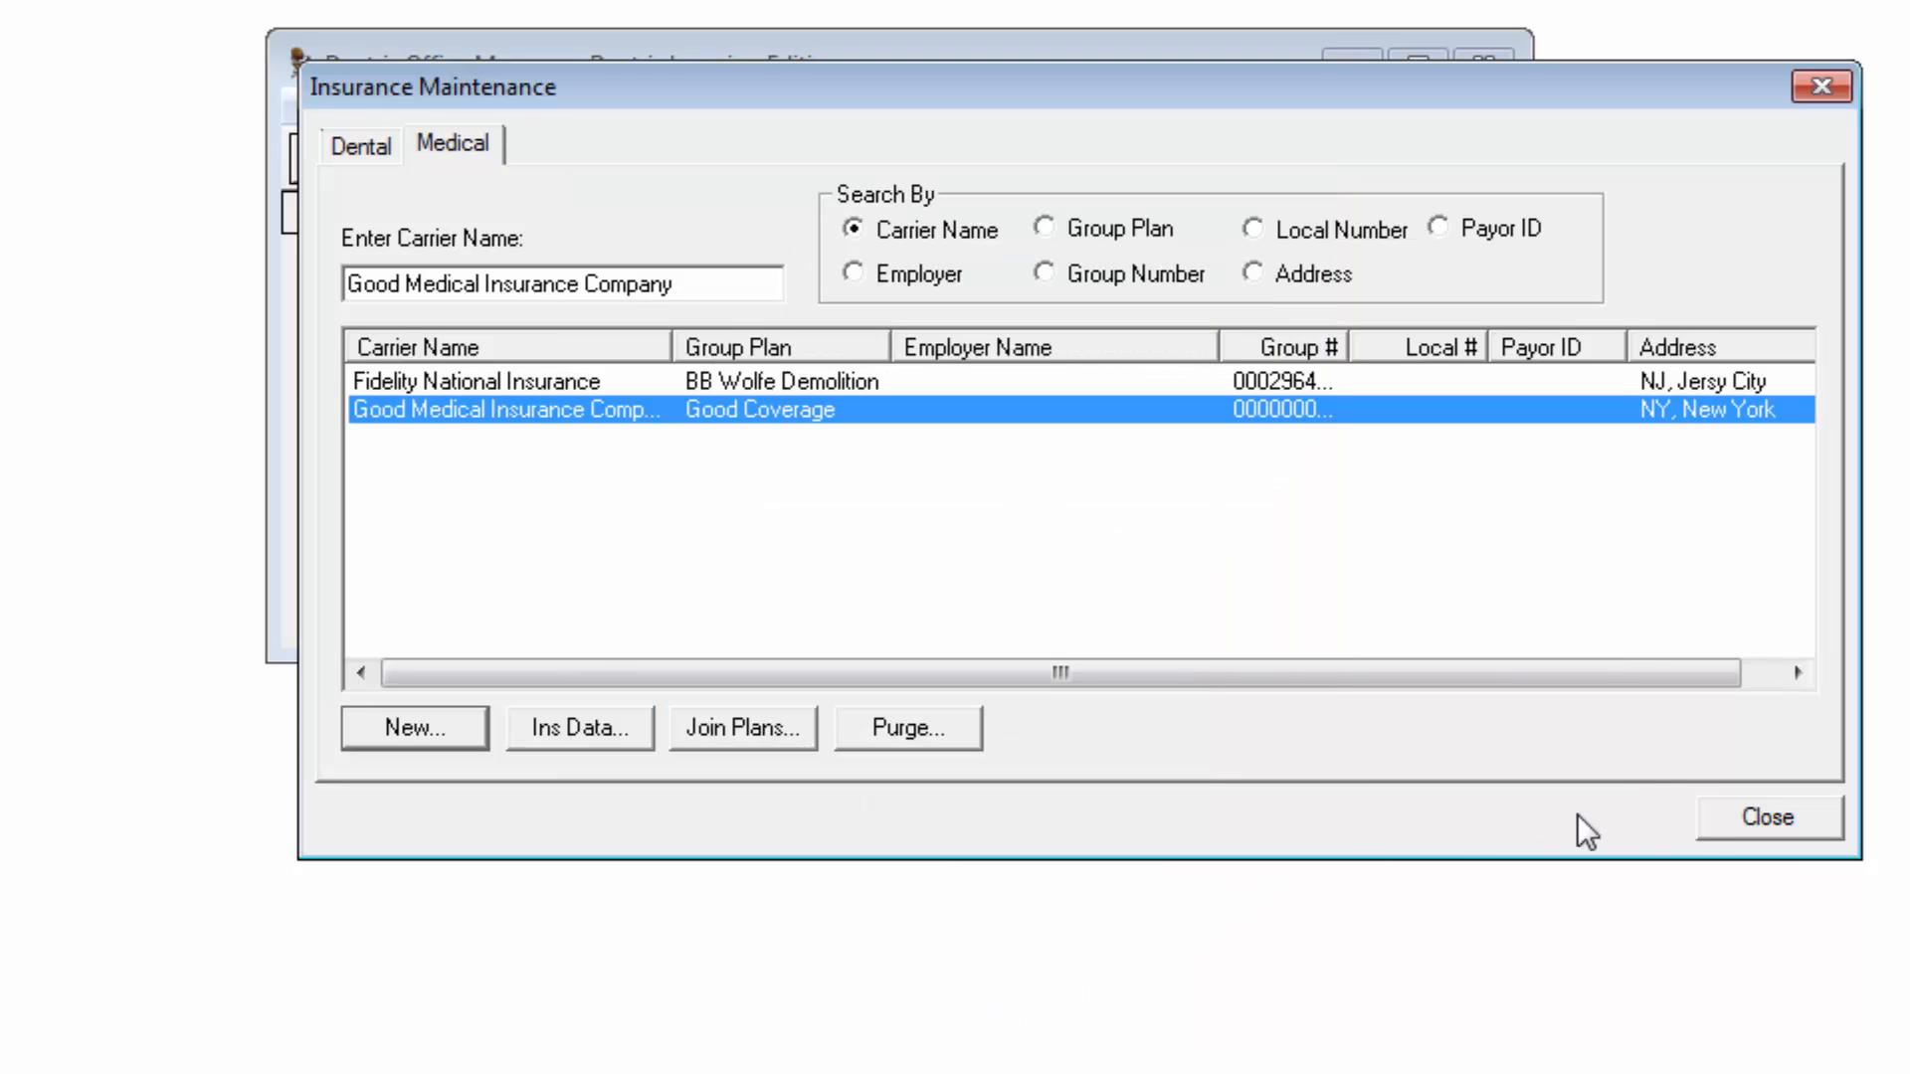
pyautogui.click(1699, 830)
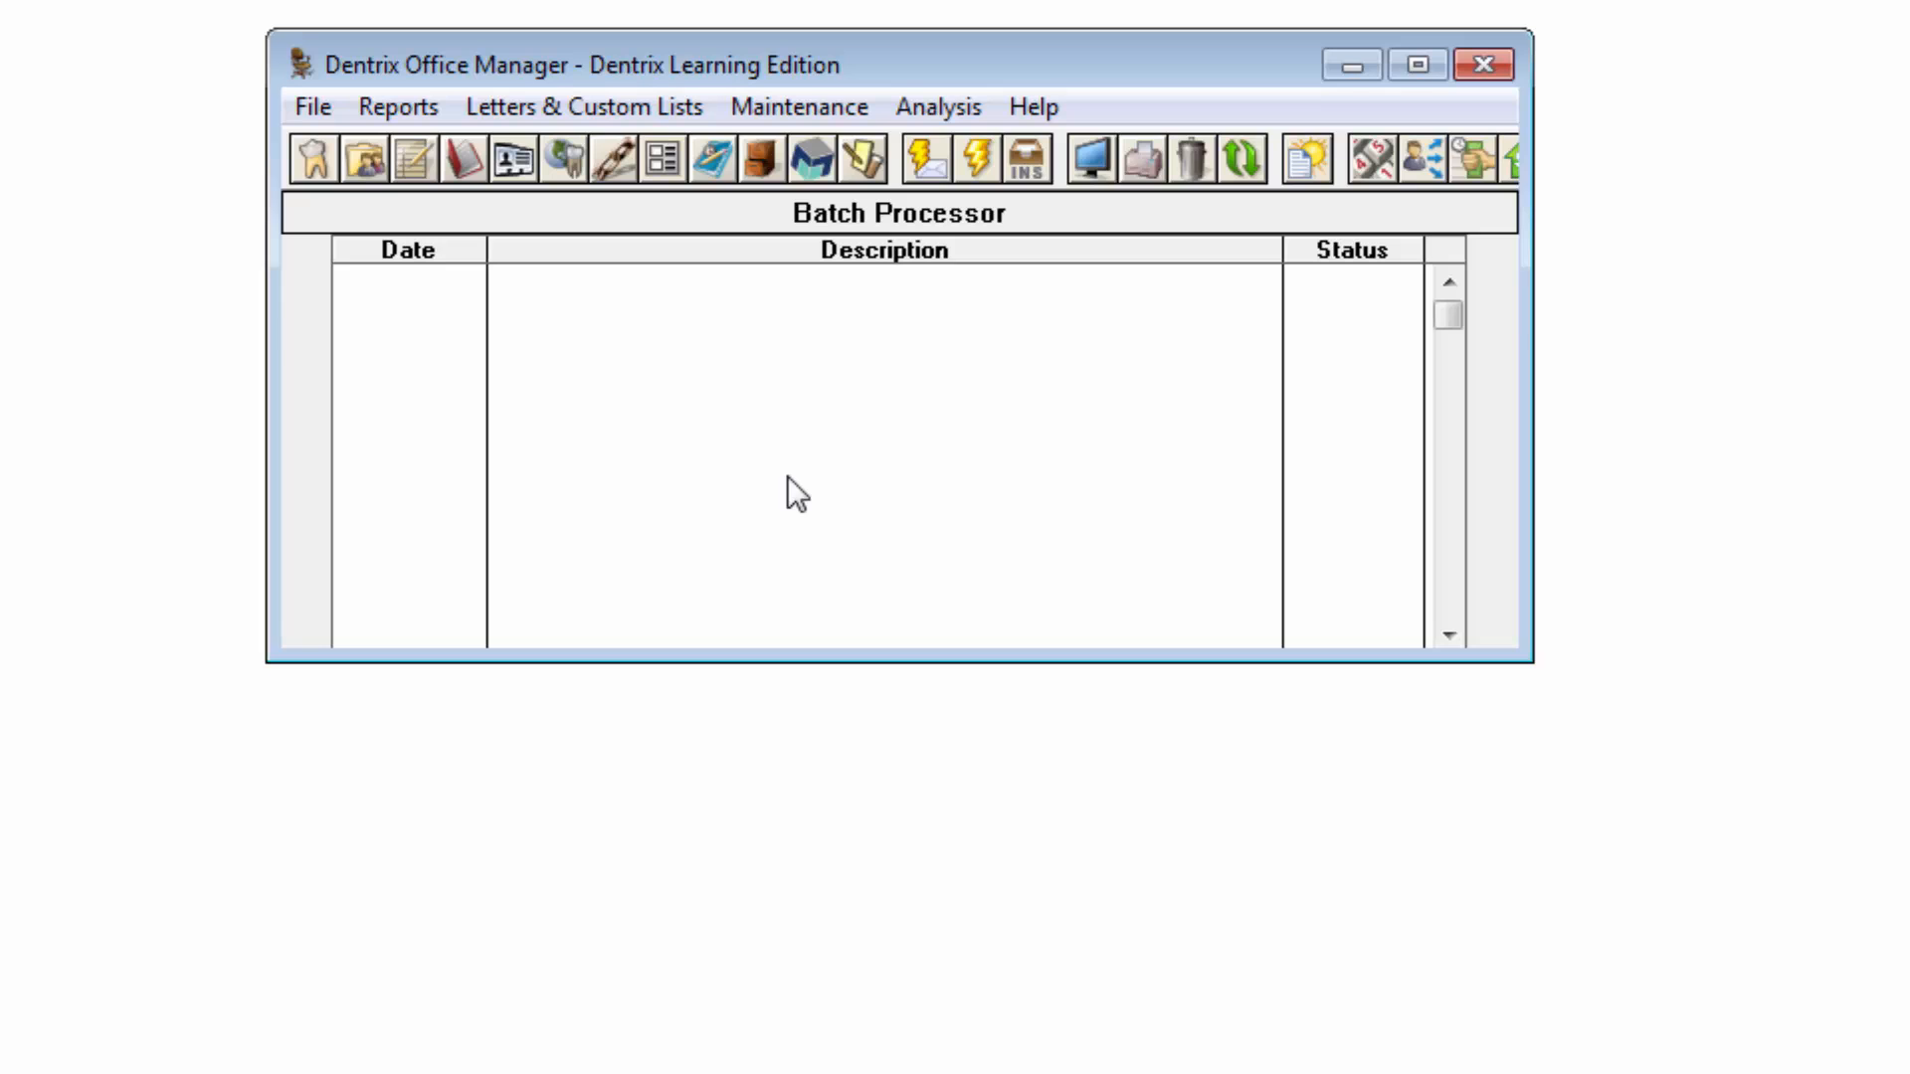
# In the patient's Family File, assign Good Medical Insurance Company, group plan Good Coverage, as the primary medical insurance
pyautogui.click(365, 160)
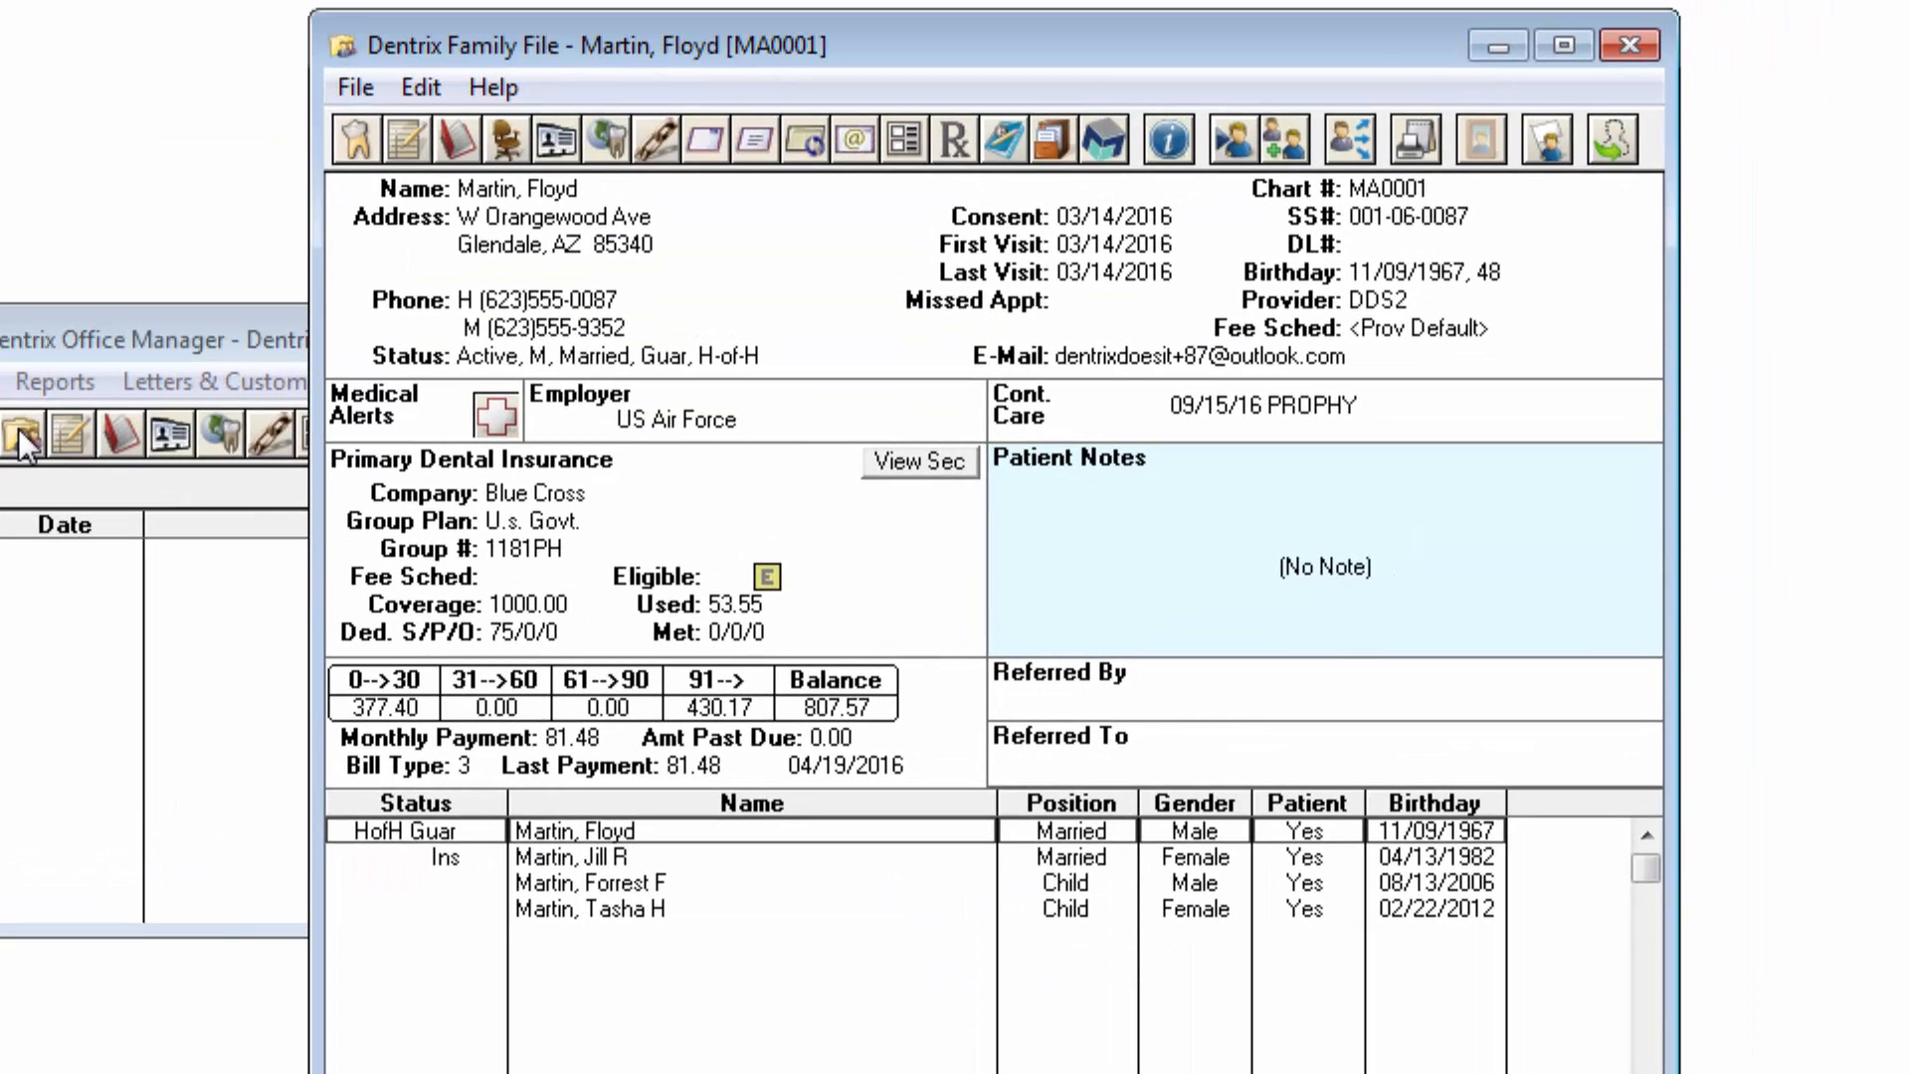
pyautogui.doubleClick(600, 541)
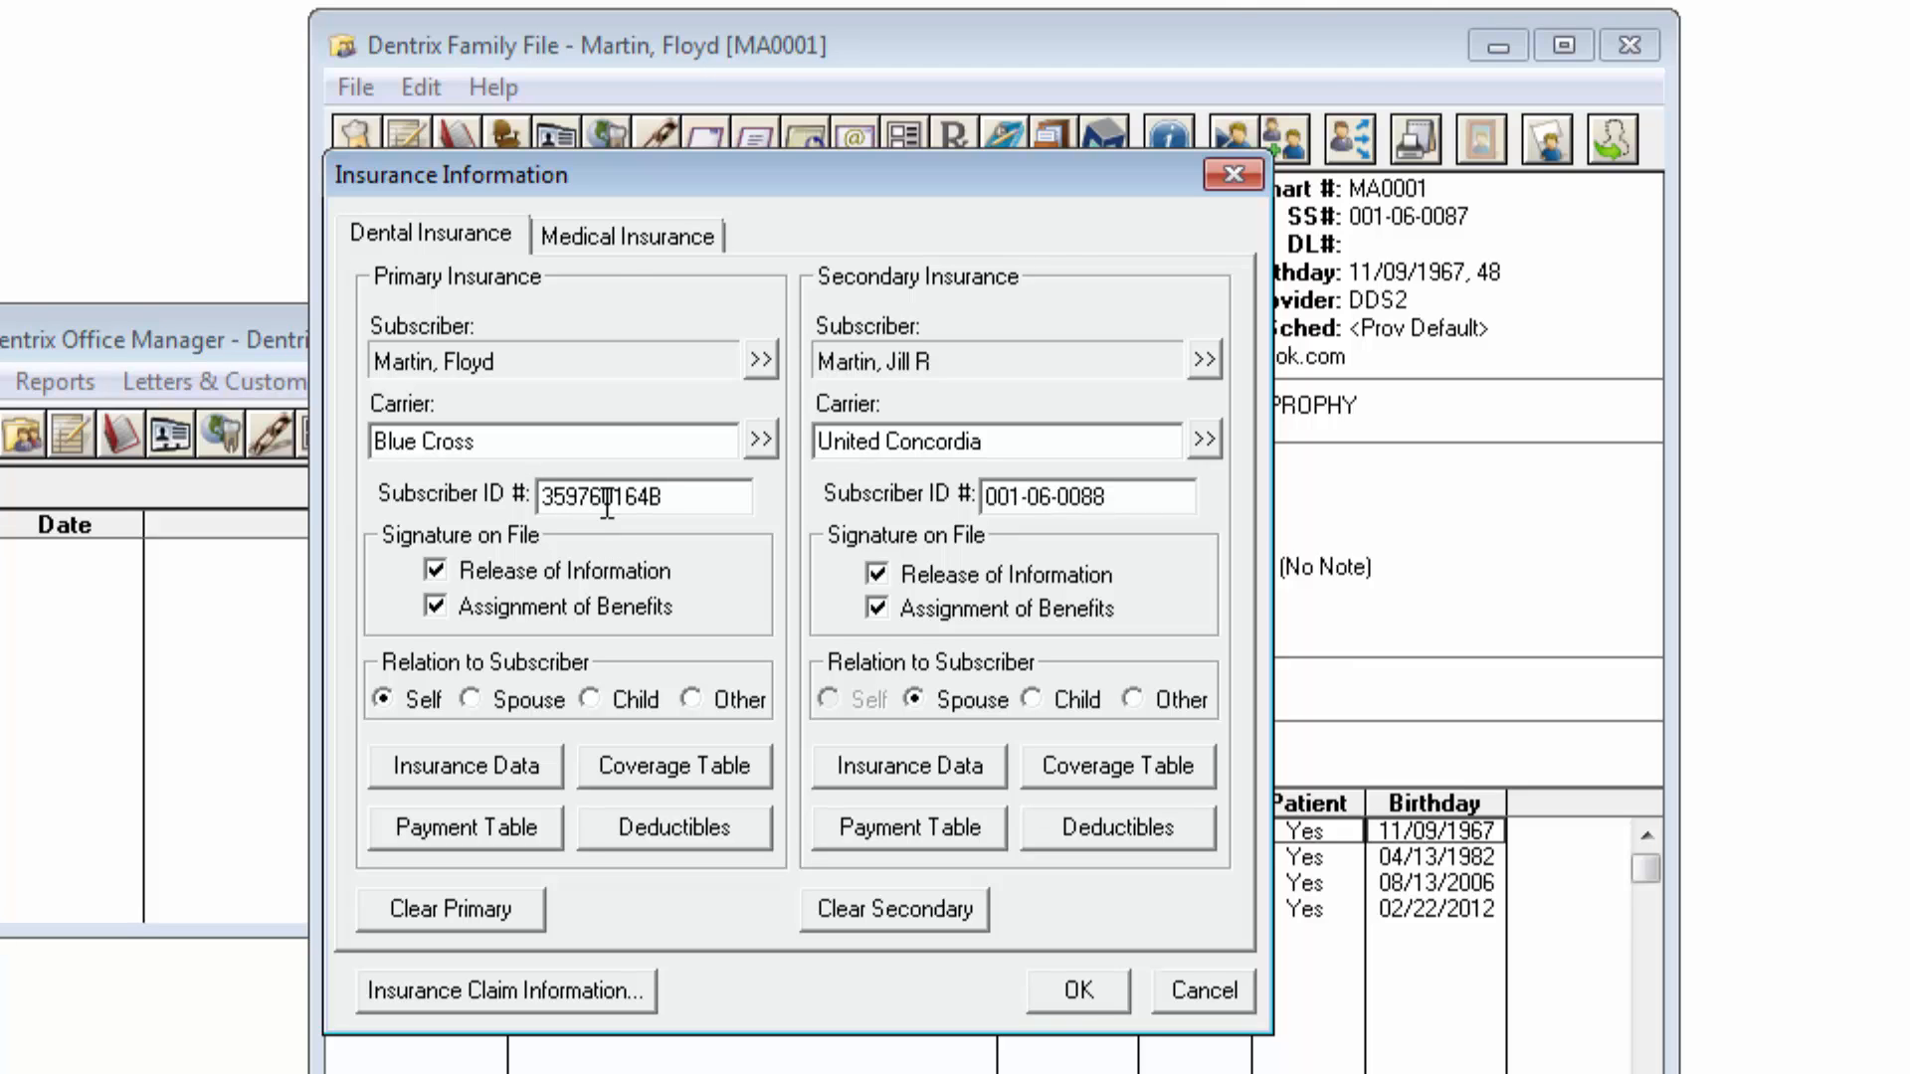
pyautogui.click(600, 243)
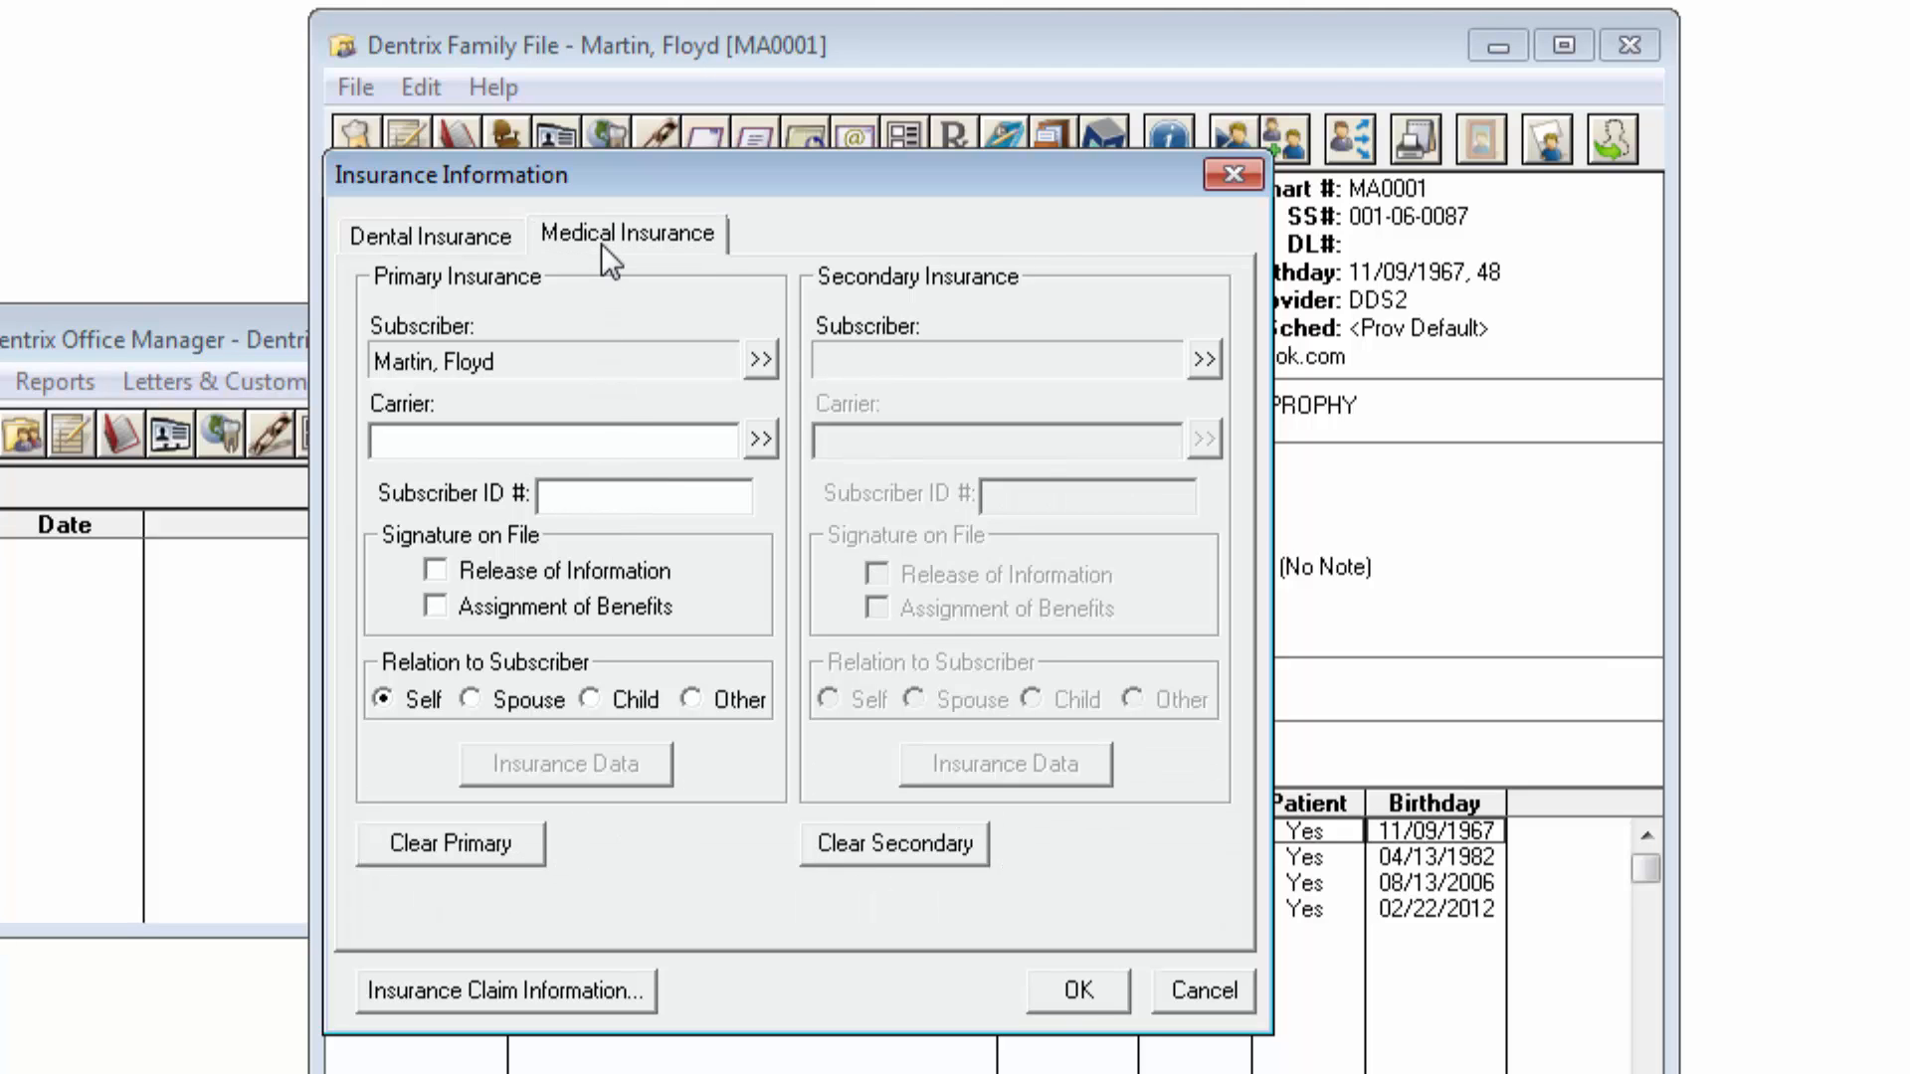
pyautogui.click(759, 439)
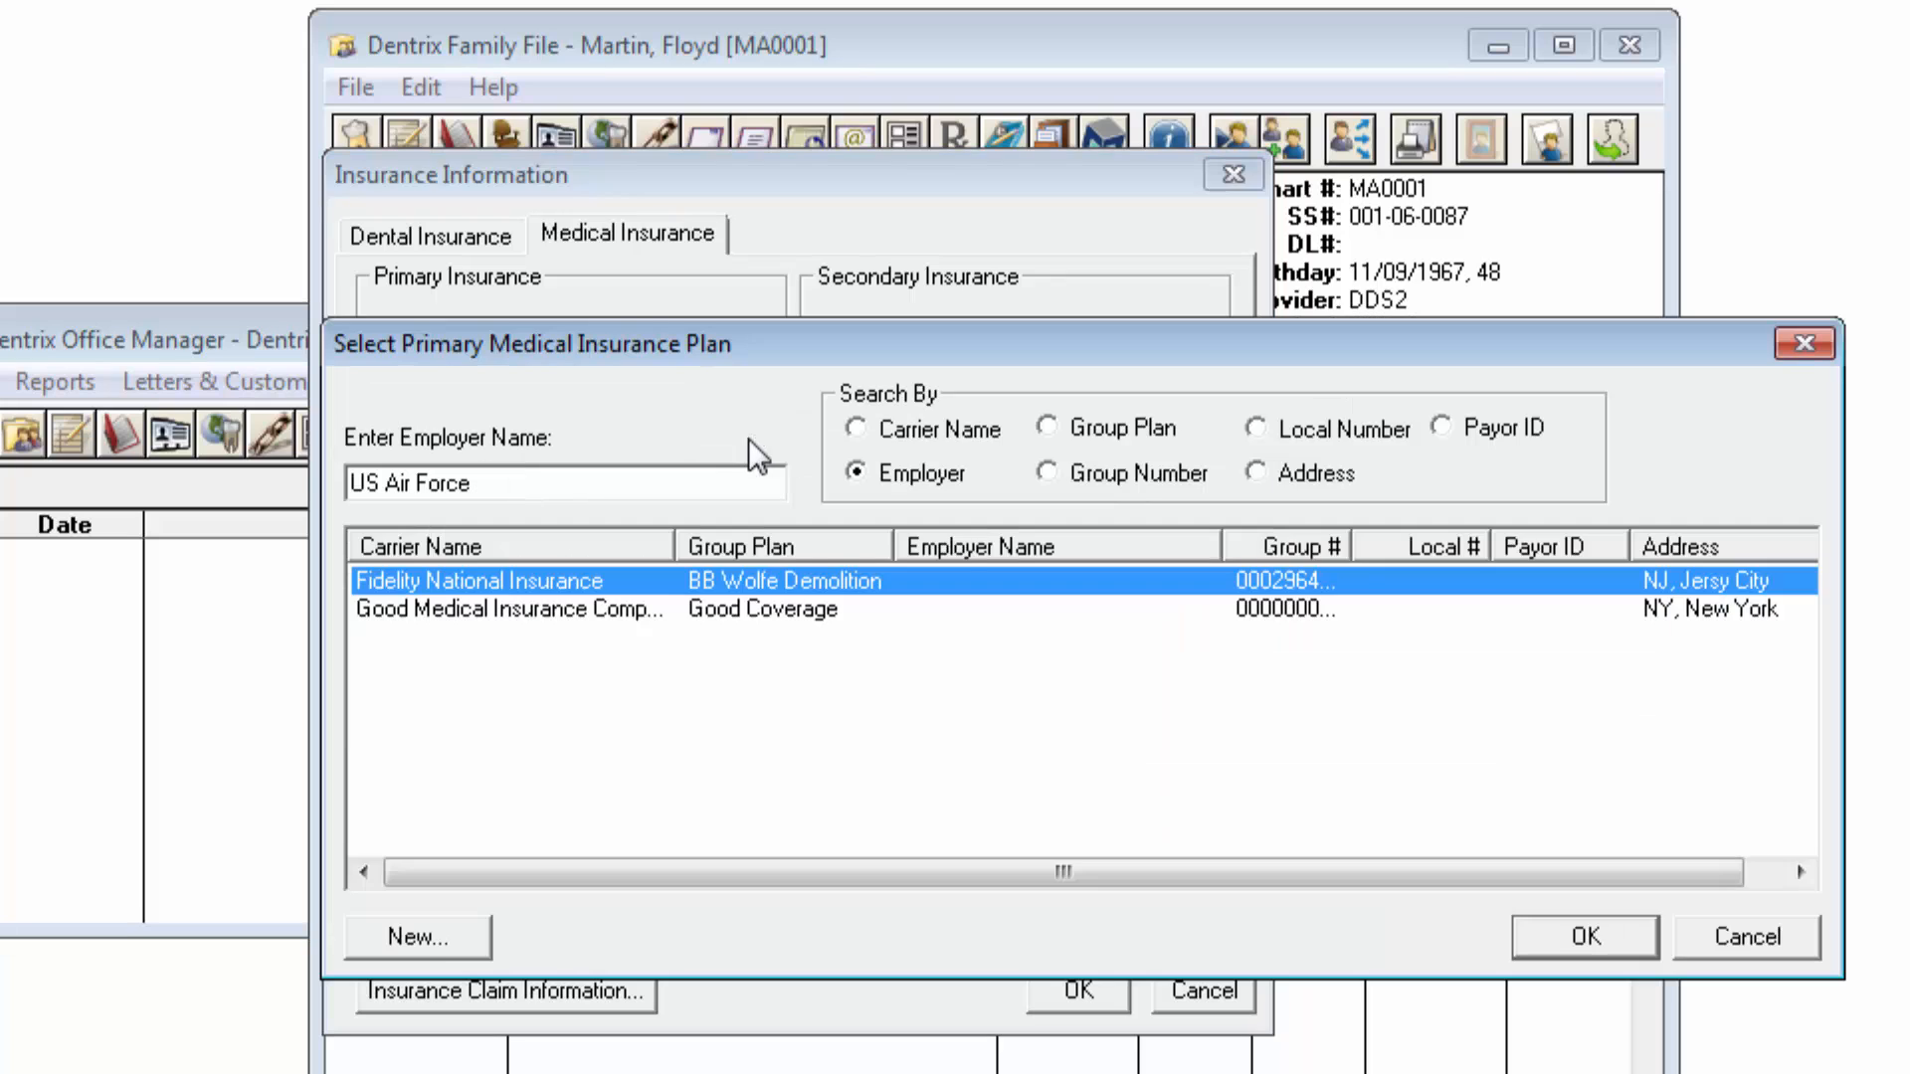
pyautogui.click(636, 607)
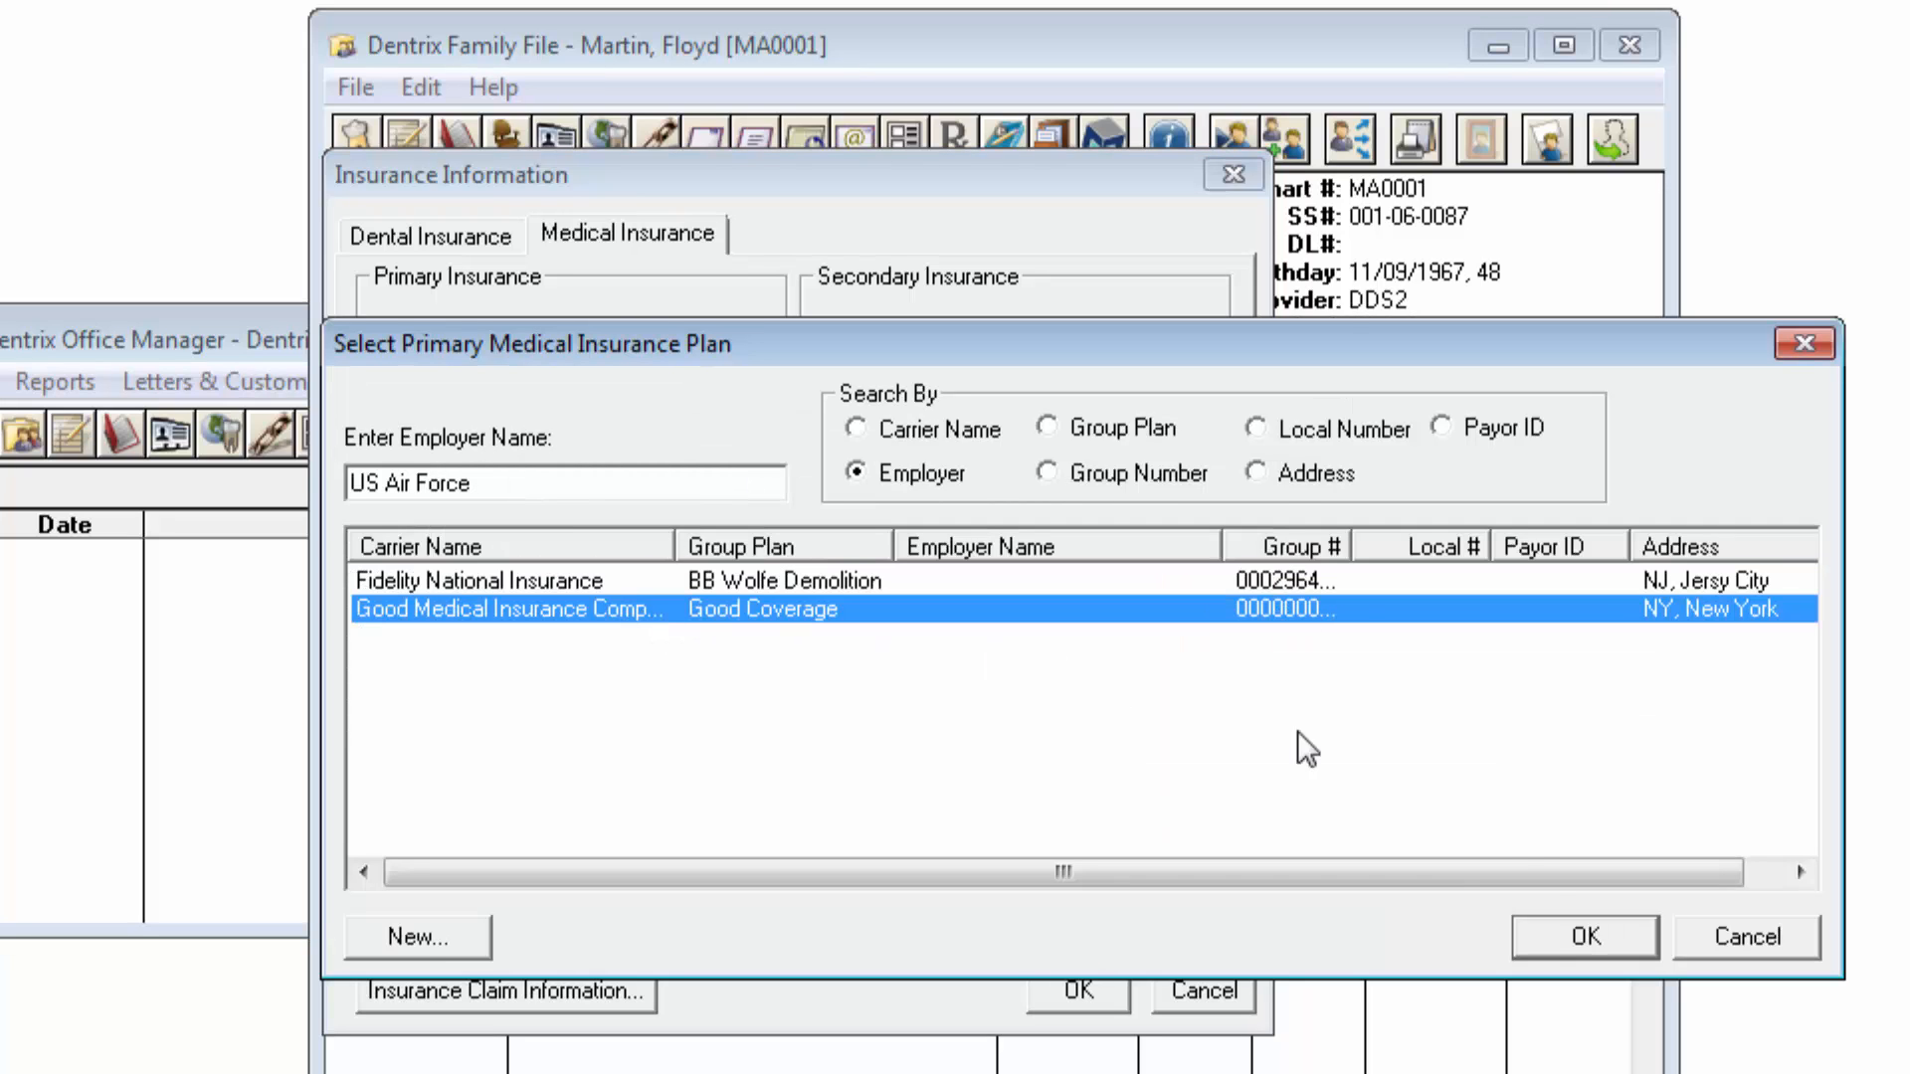
pyautogui.click(1570, 931)
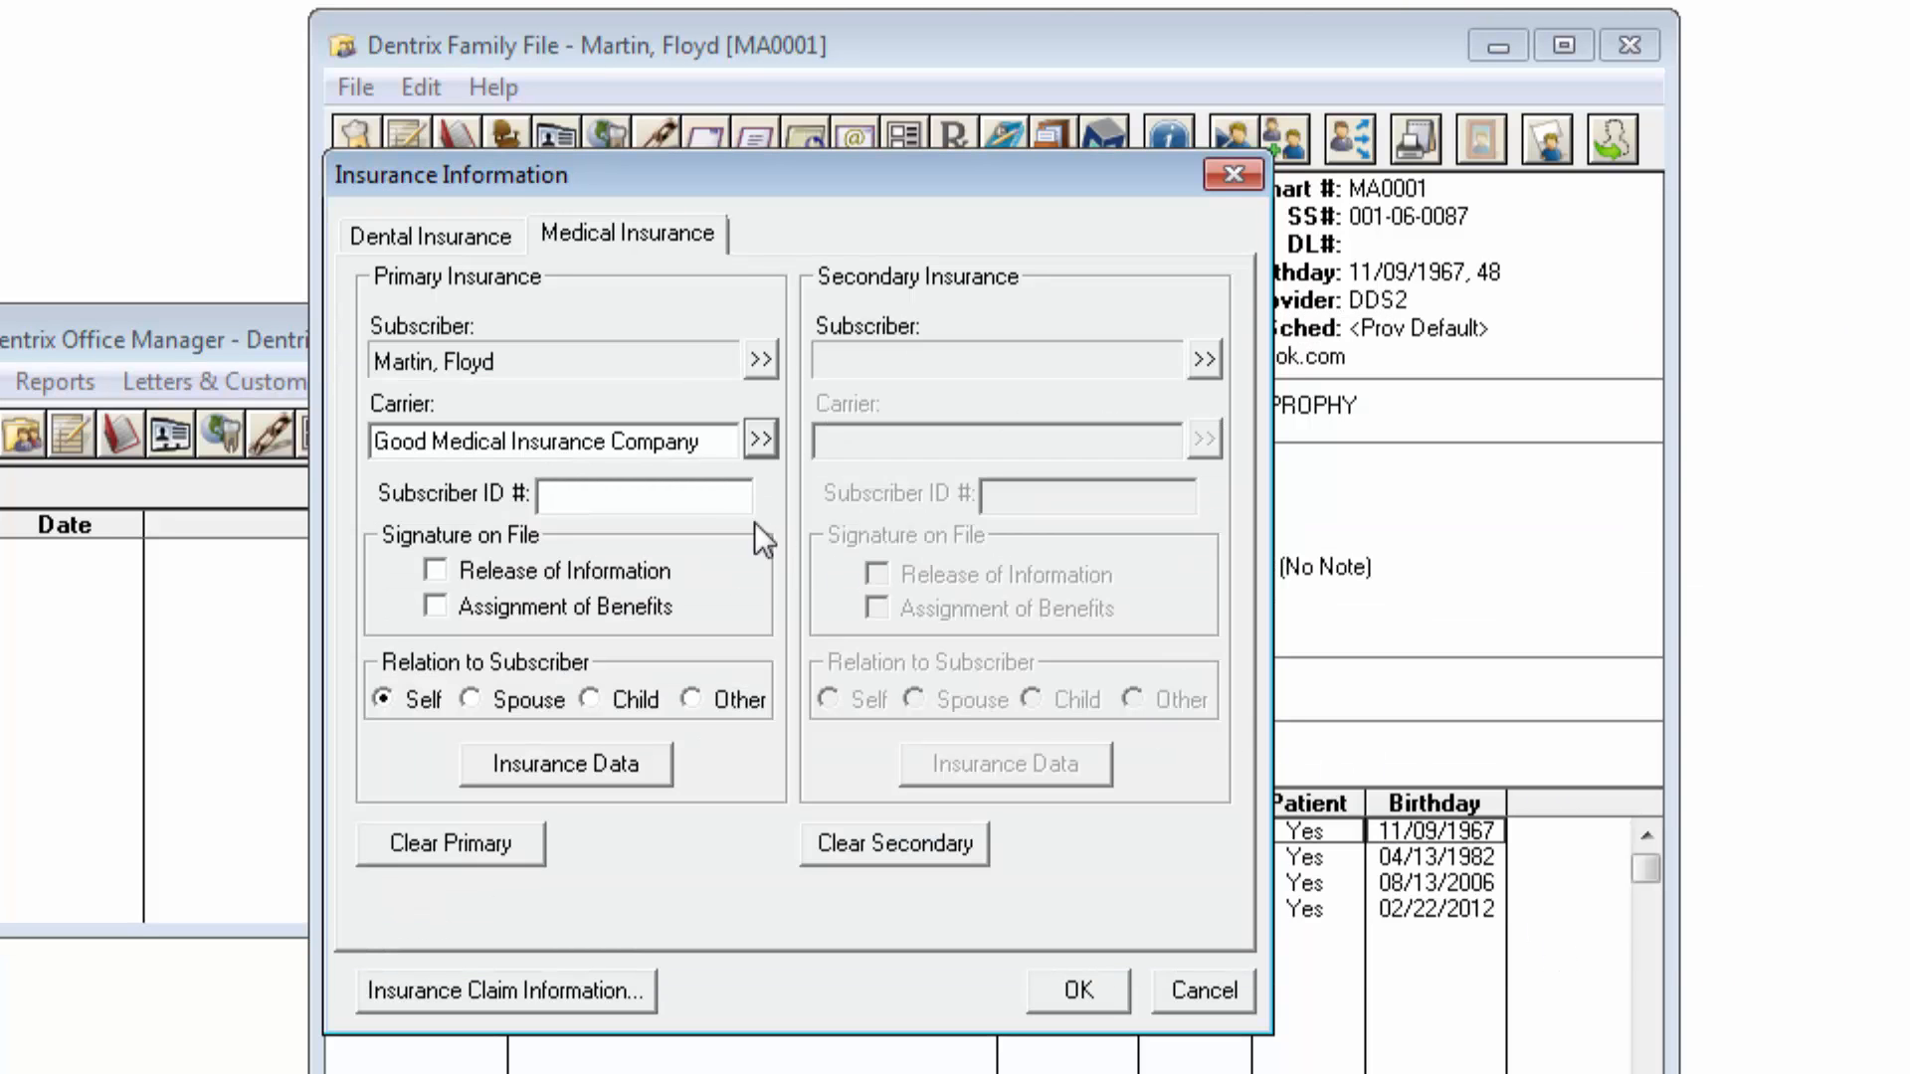
# Enter the medical subscriber ID, enable Release of Information and Assignment of Benefits, and save the patient's insurance information
pyautogui.click(704, 502)
pyautogui.write('0000001')
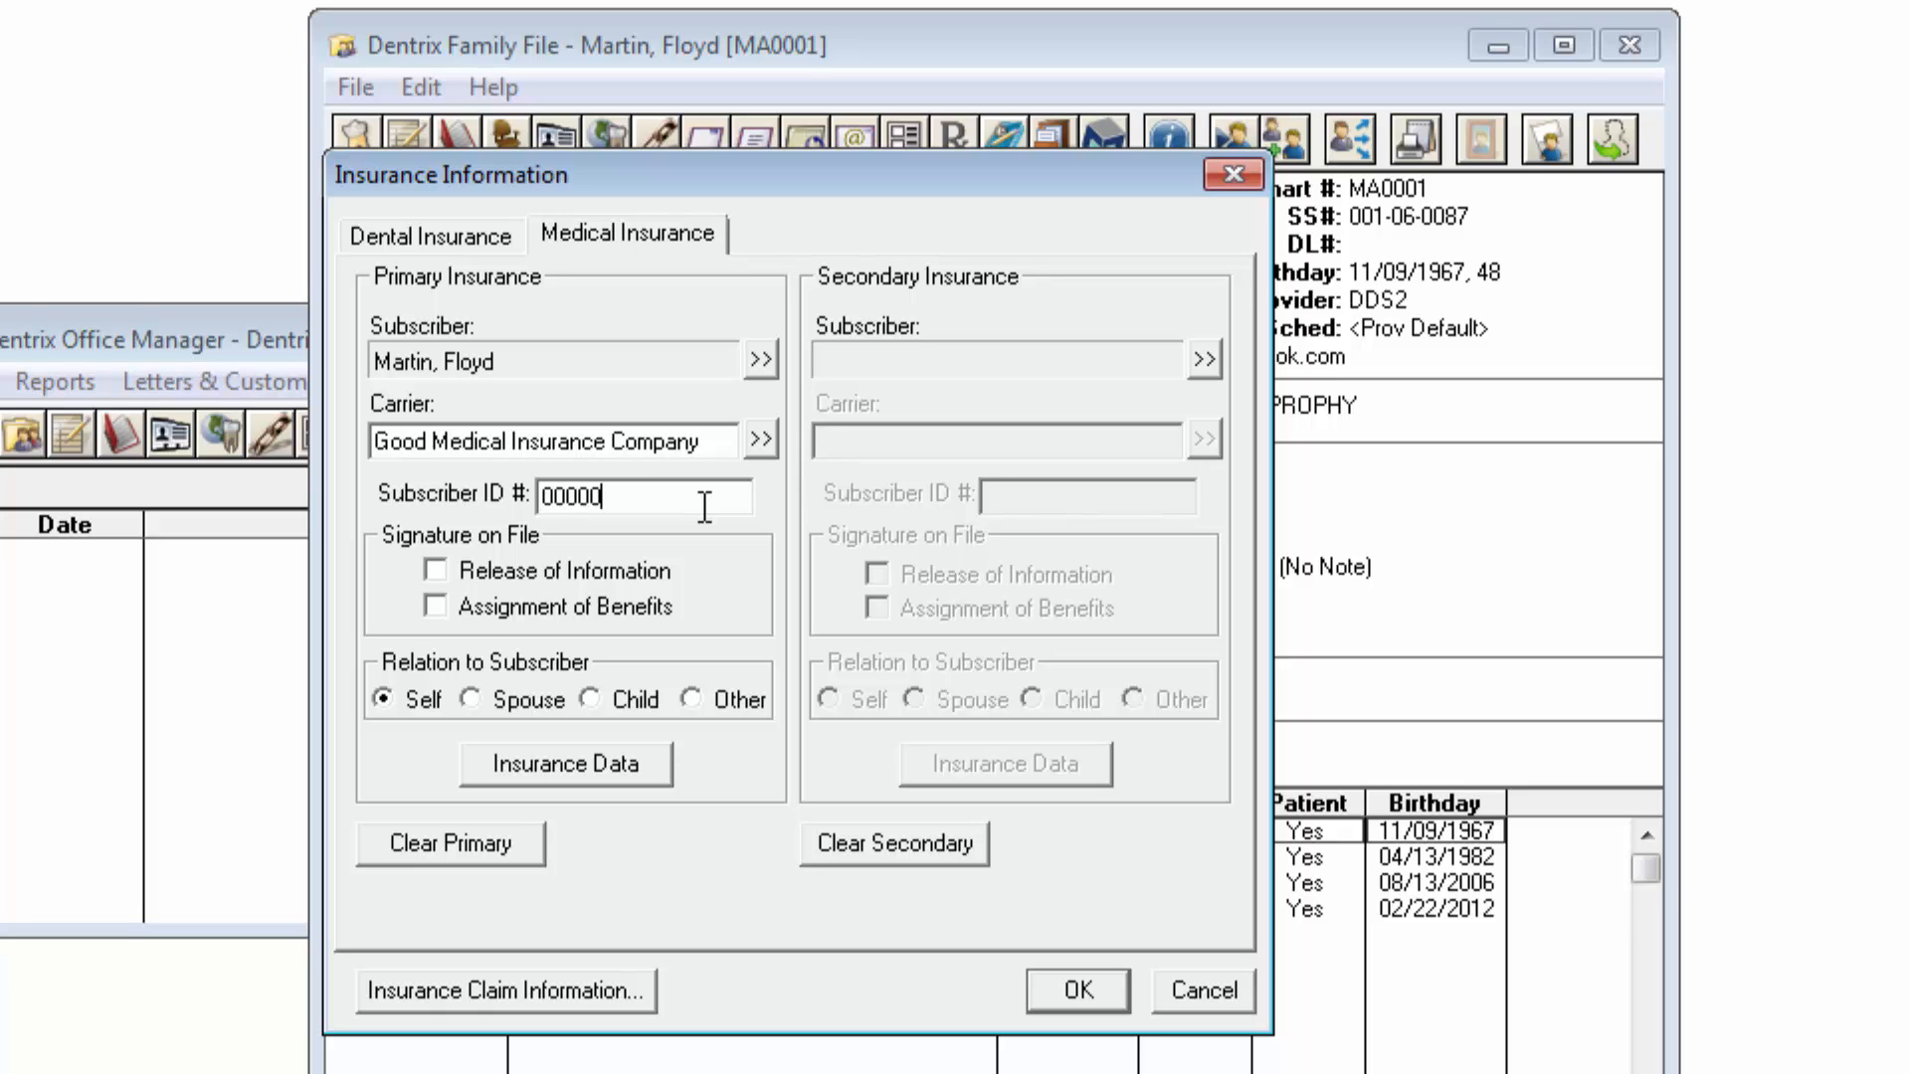
pyautogui.click(639, 571)
pyautogui.click(645, 617)
pyautogui.click(1037, 996)
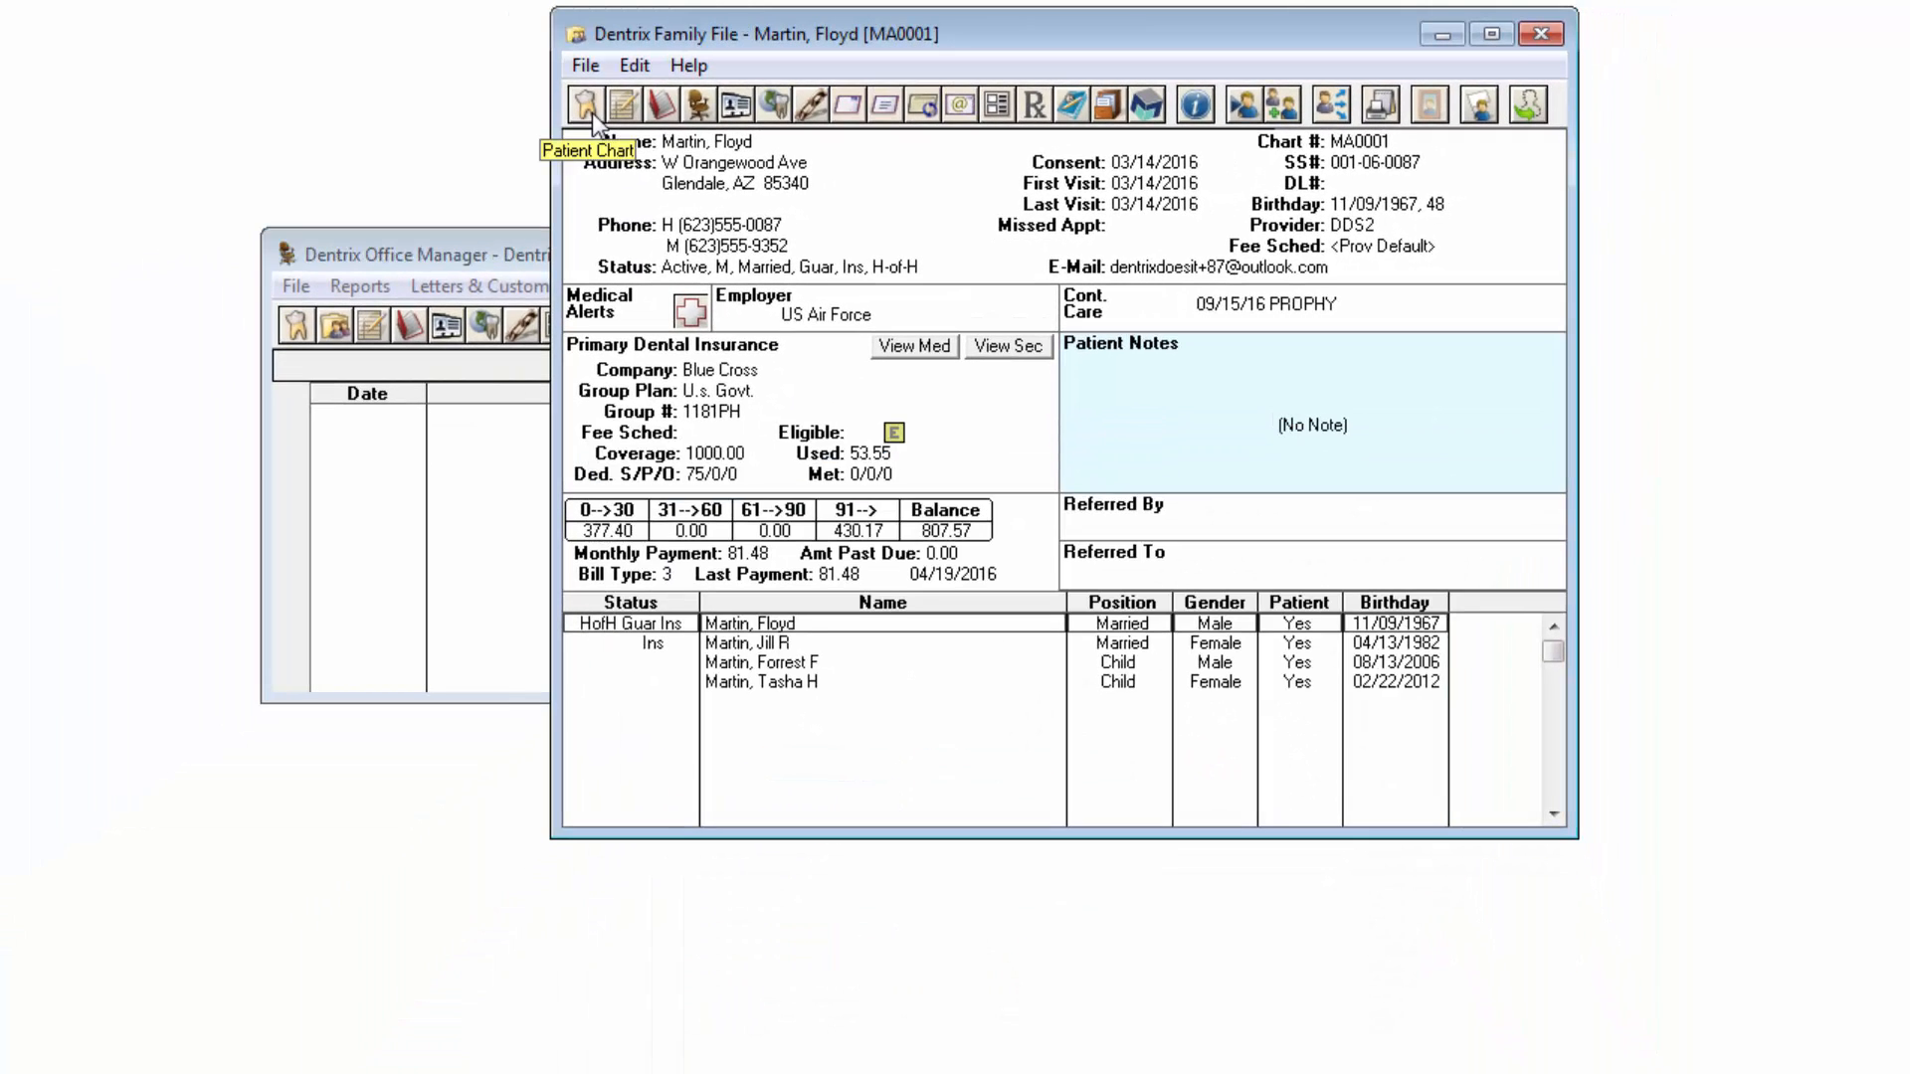
# In the patient's chart, post the adjunctive service Occlusal guards, by report as a completed procedure
pyautogui.click(593, 111)
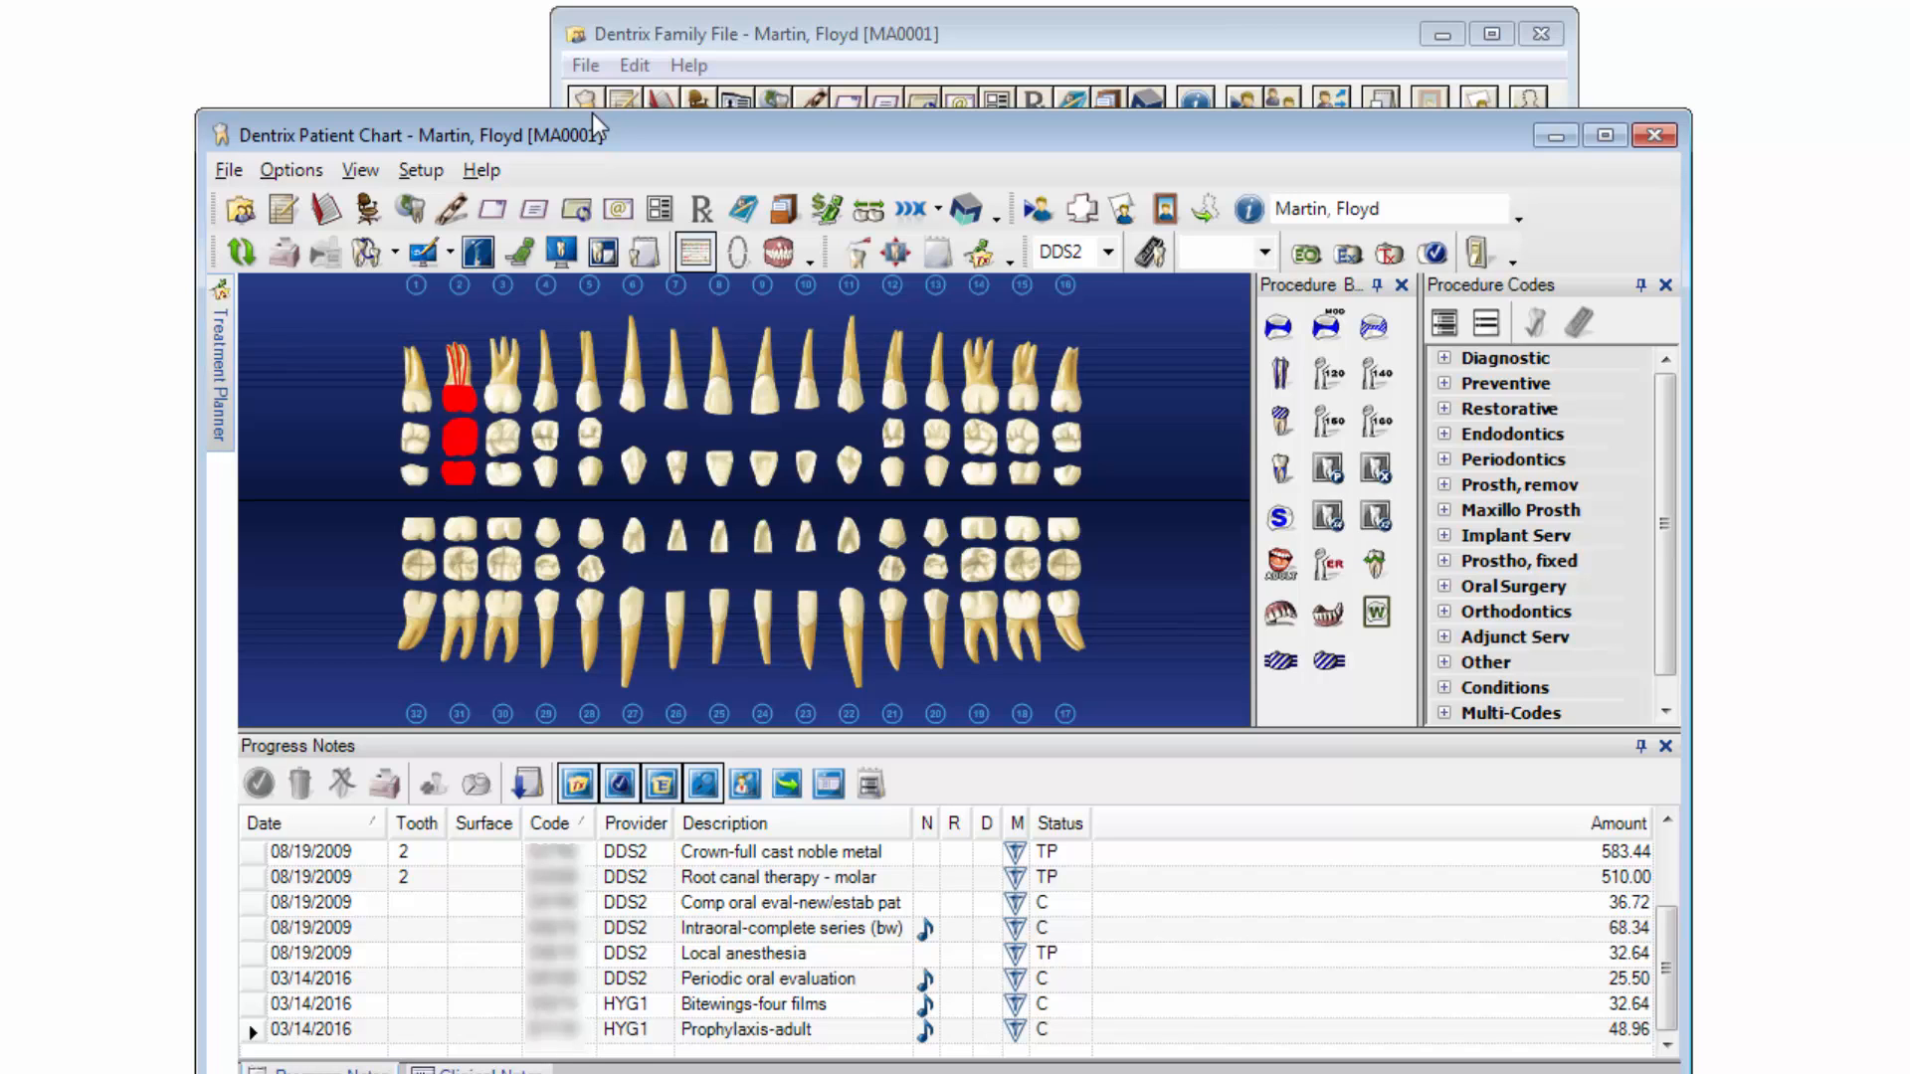
pyautogui.click(1659, 696)
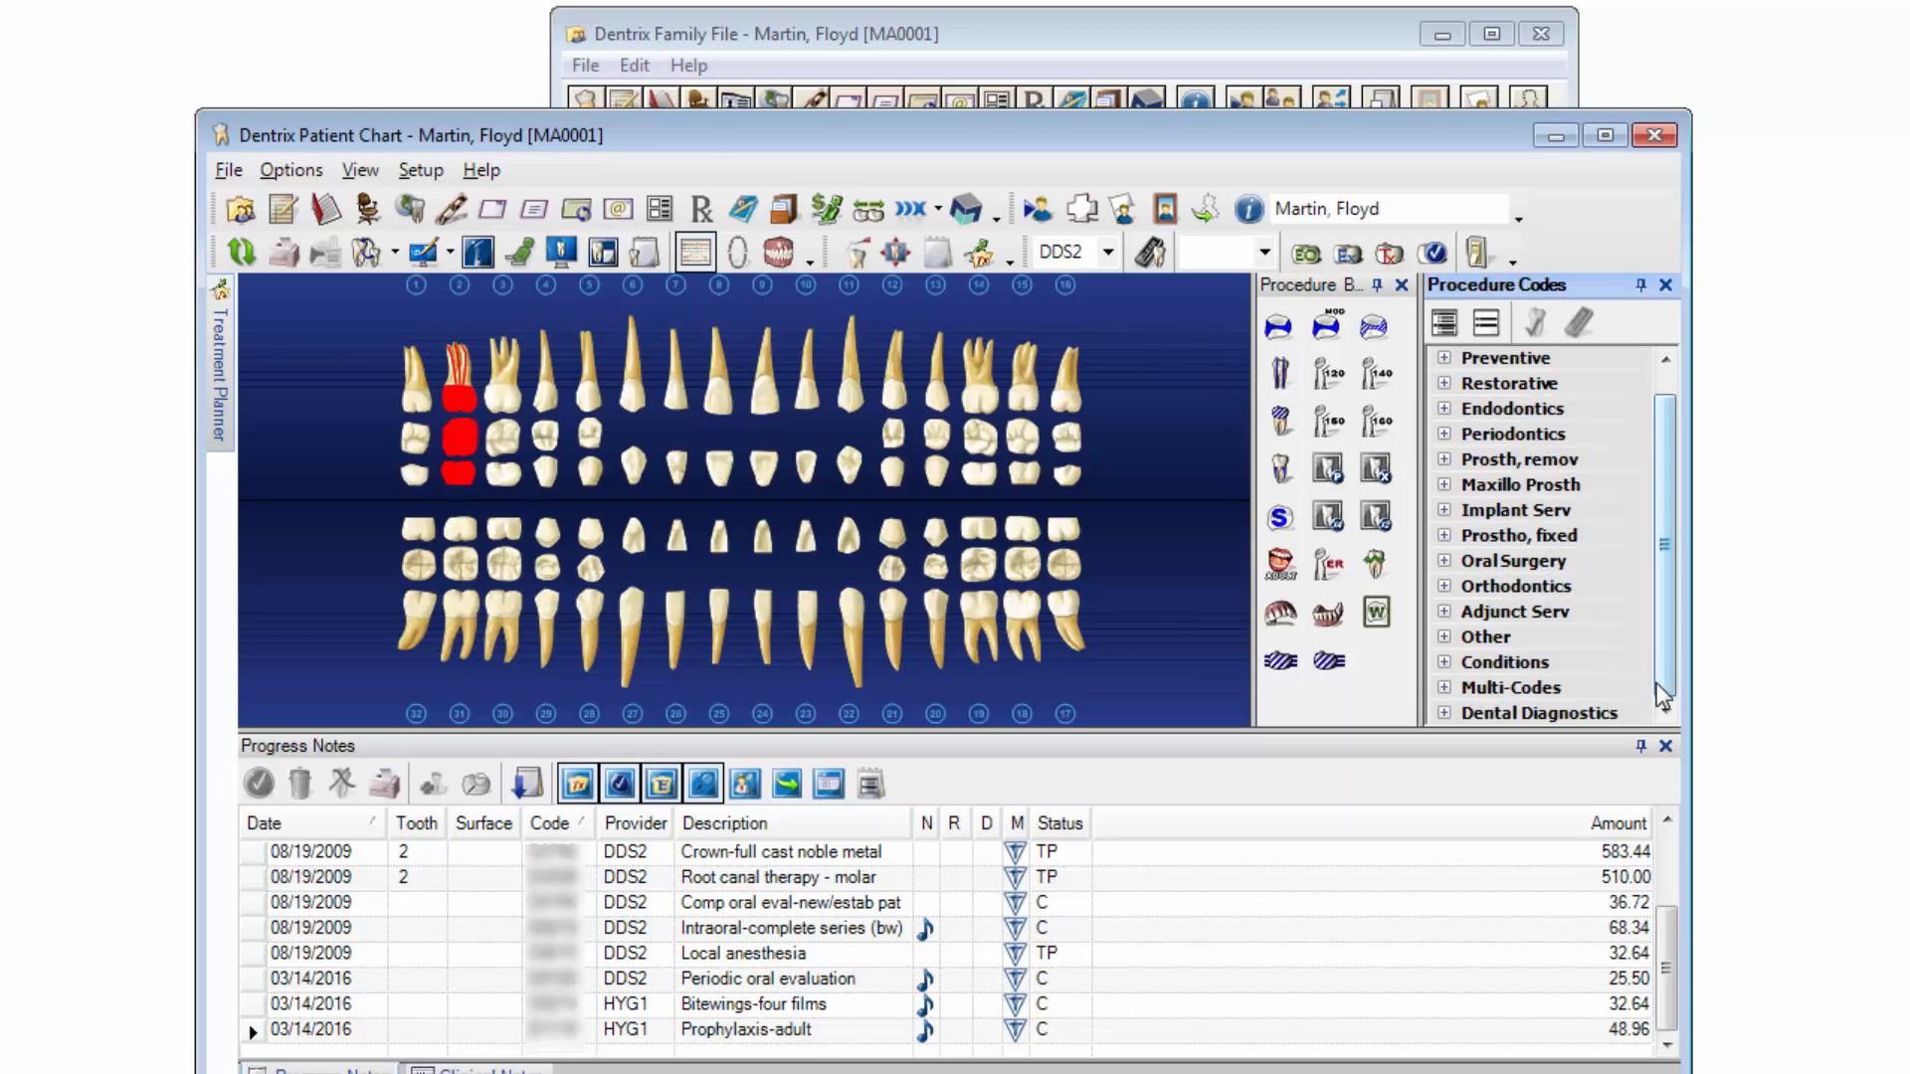
pyautogui.click(1443, 611)
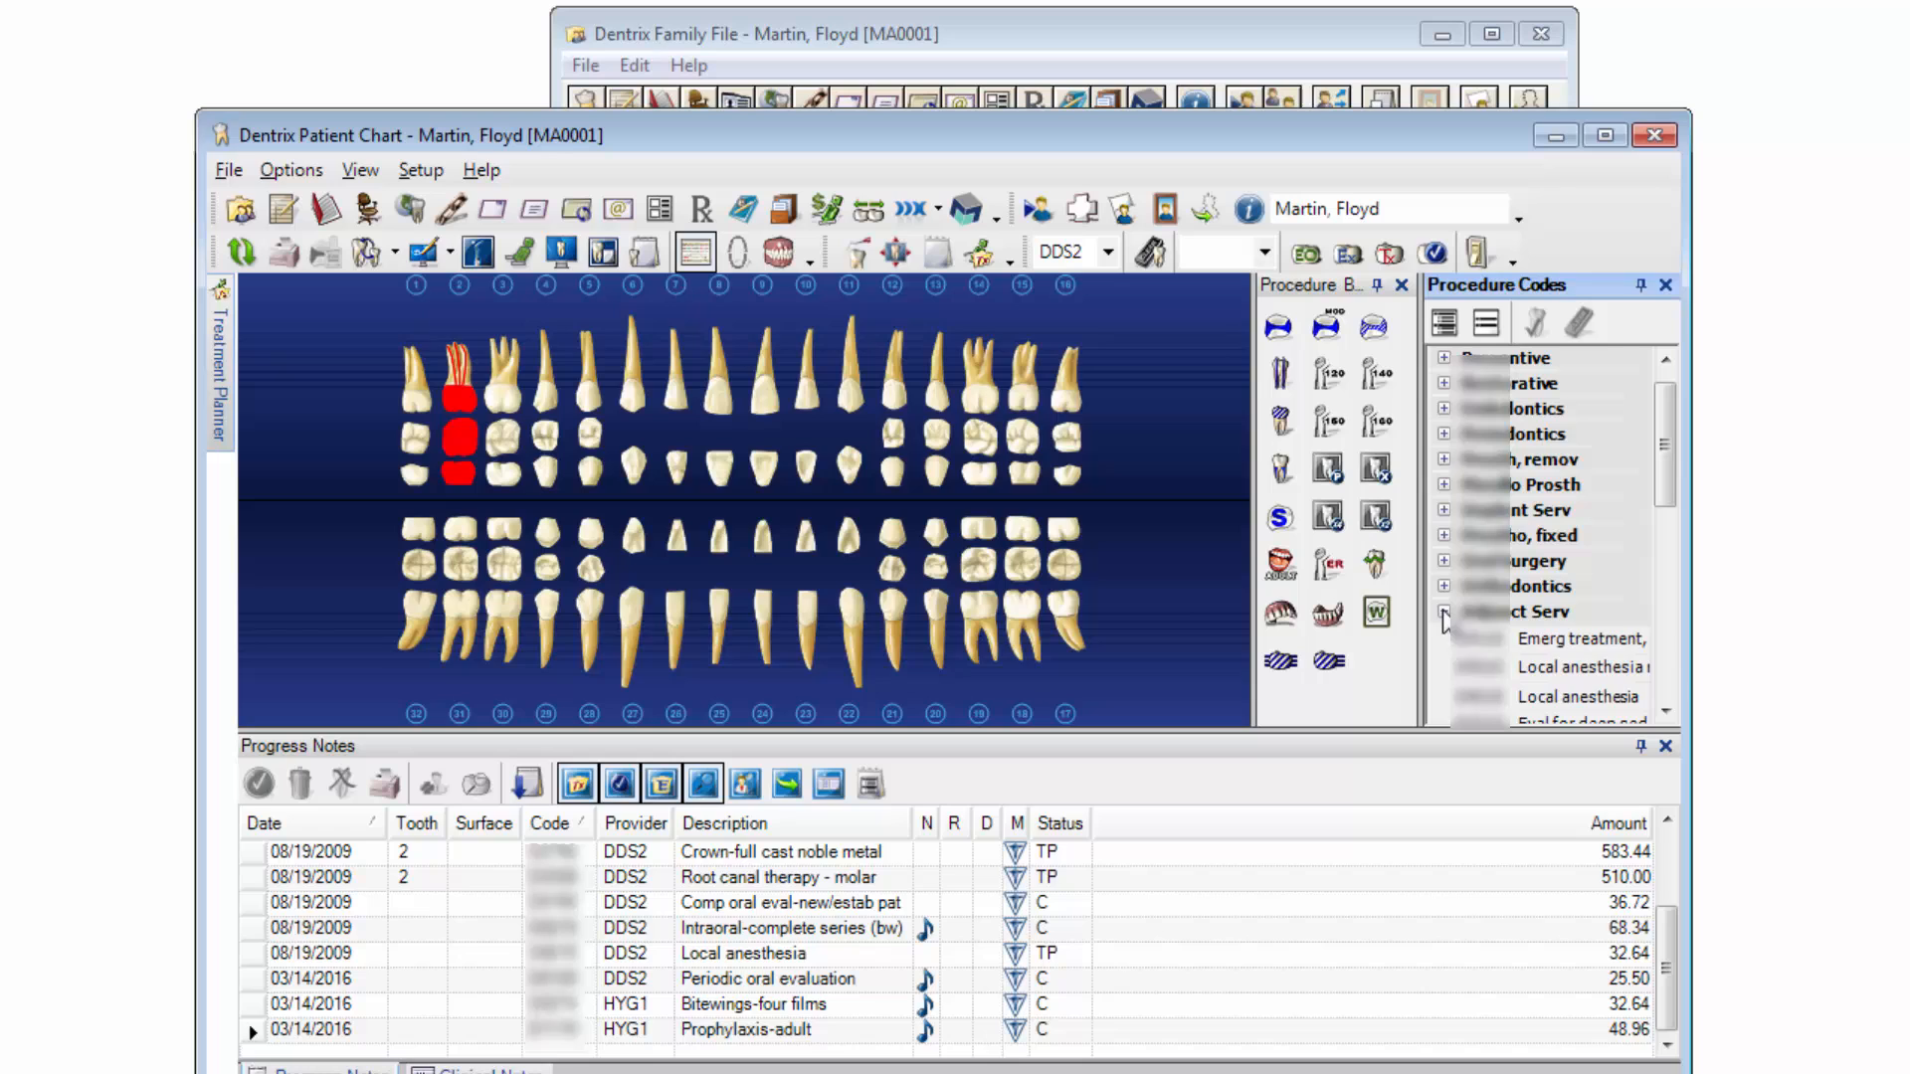
pyautogui.click(1671, 638)
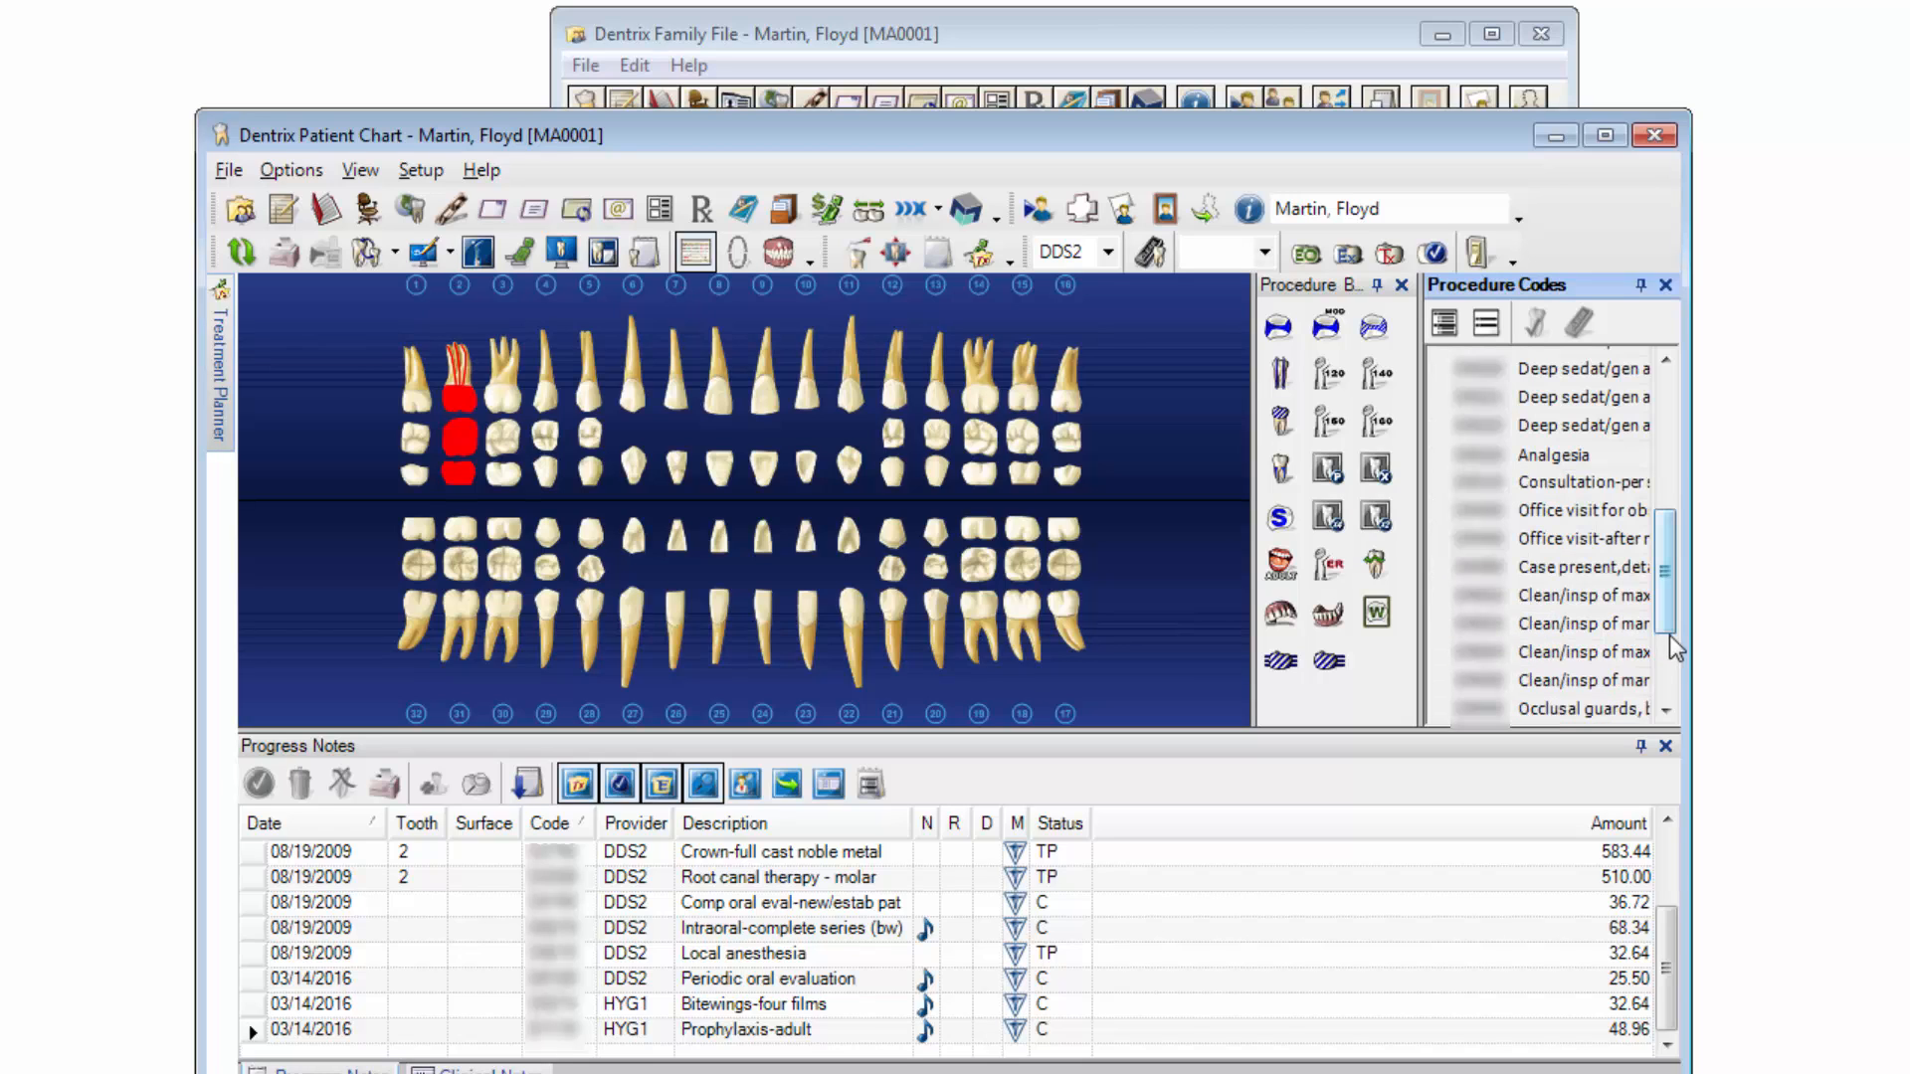
pyautogui.click(1612, 710)
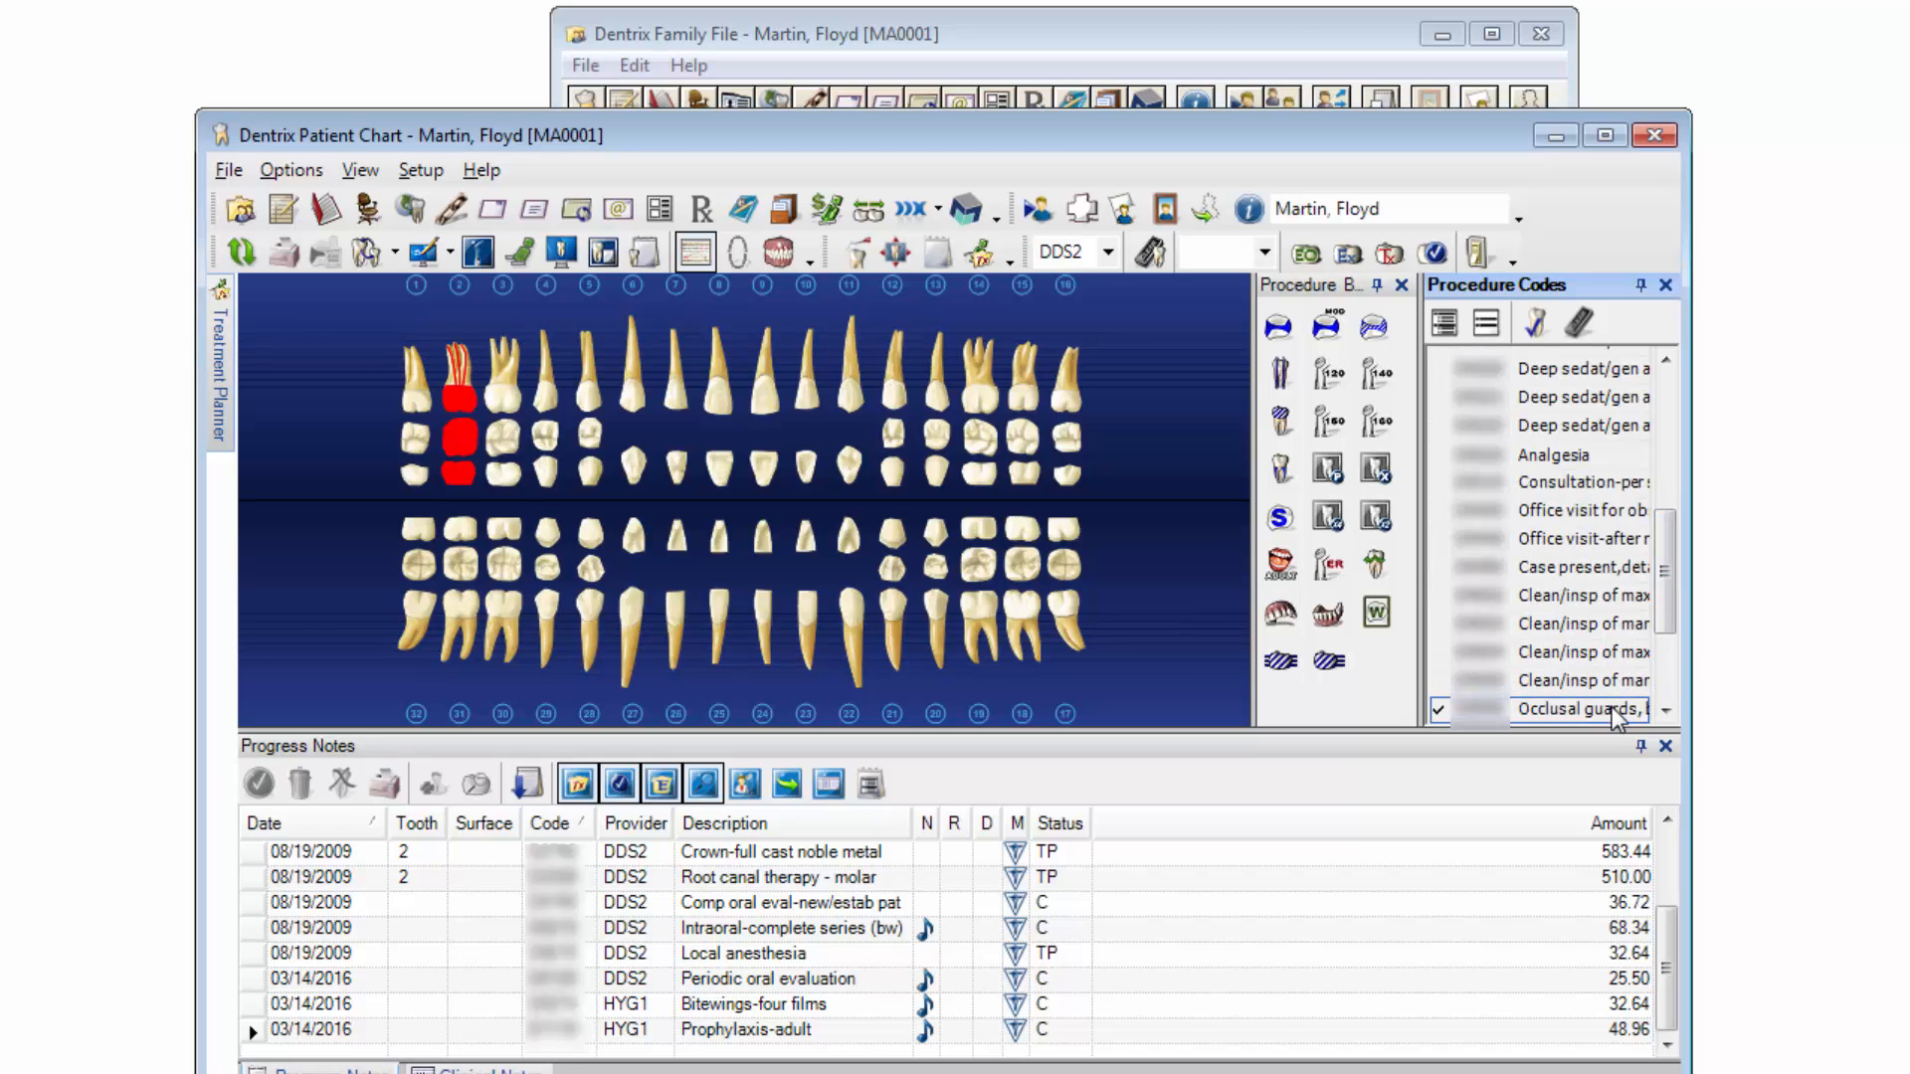
pyautogui.click(1535, 324)
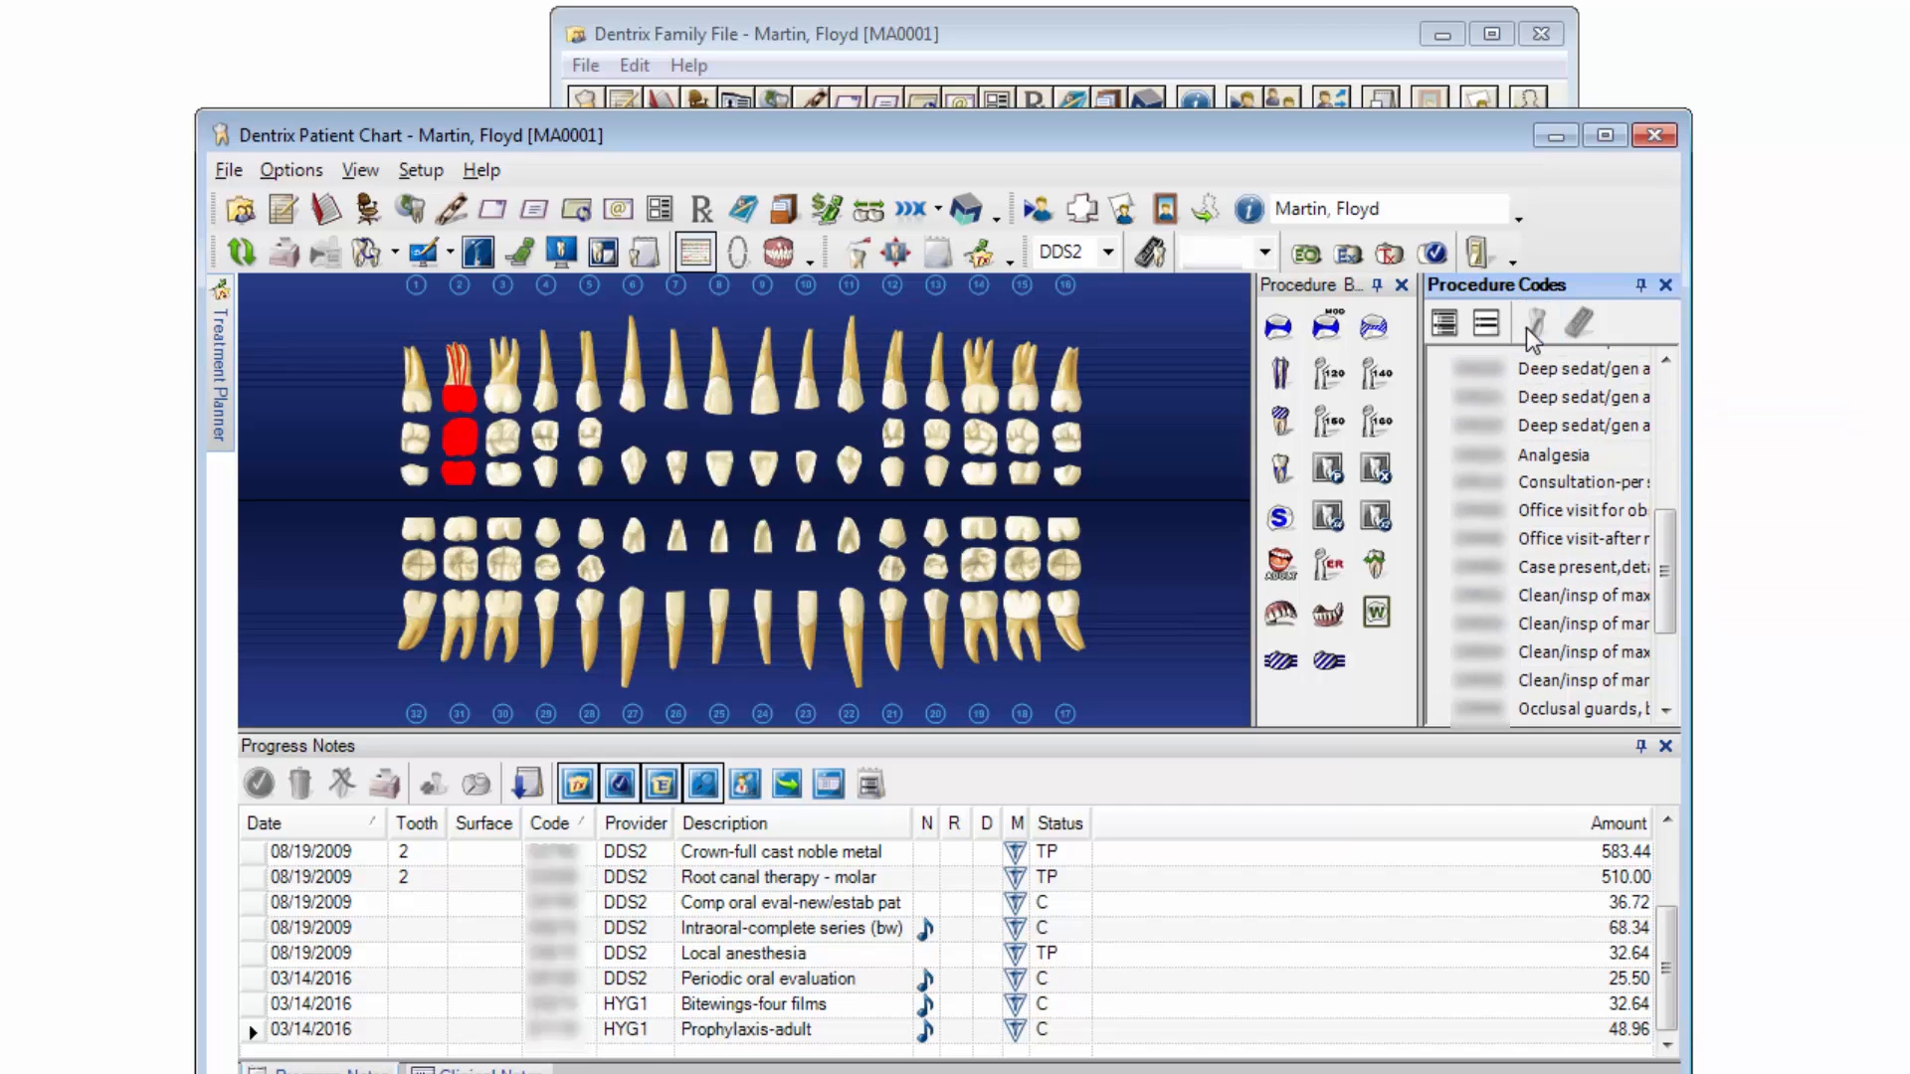
pyautogui.click(1433, 255)
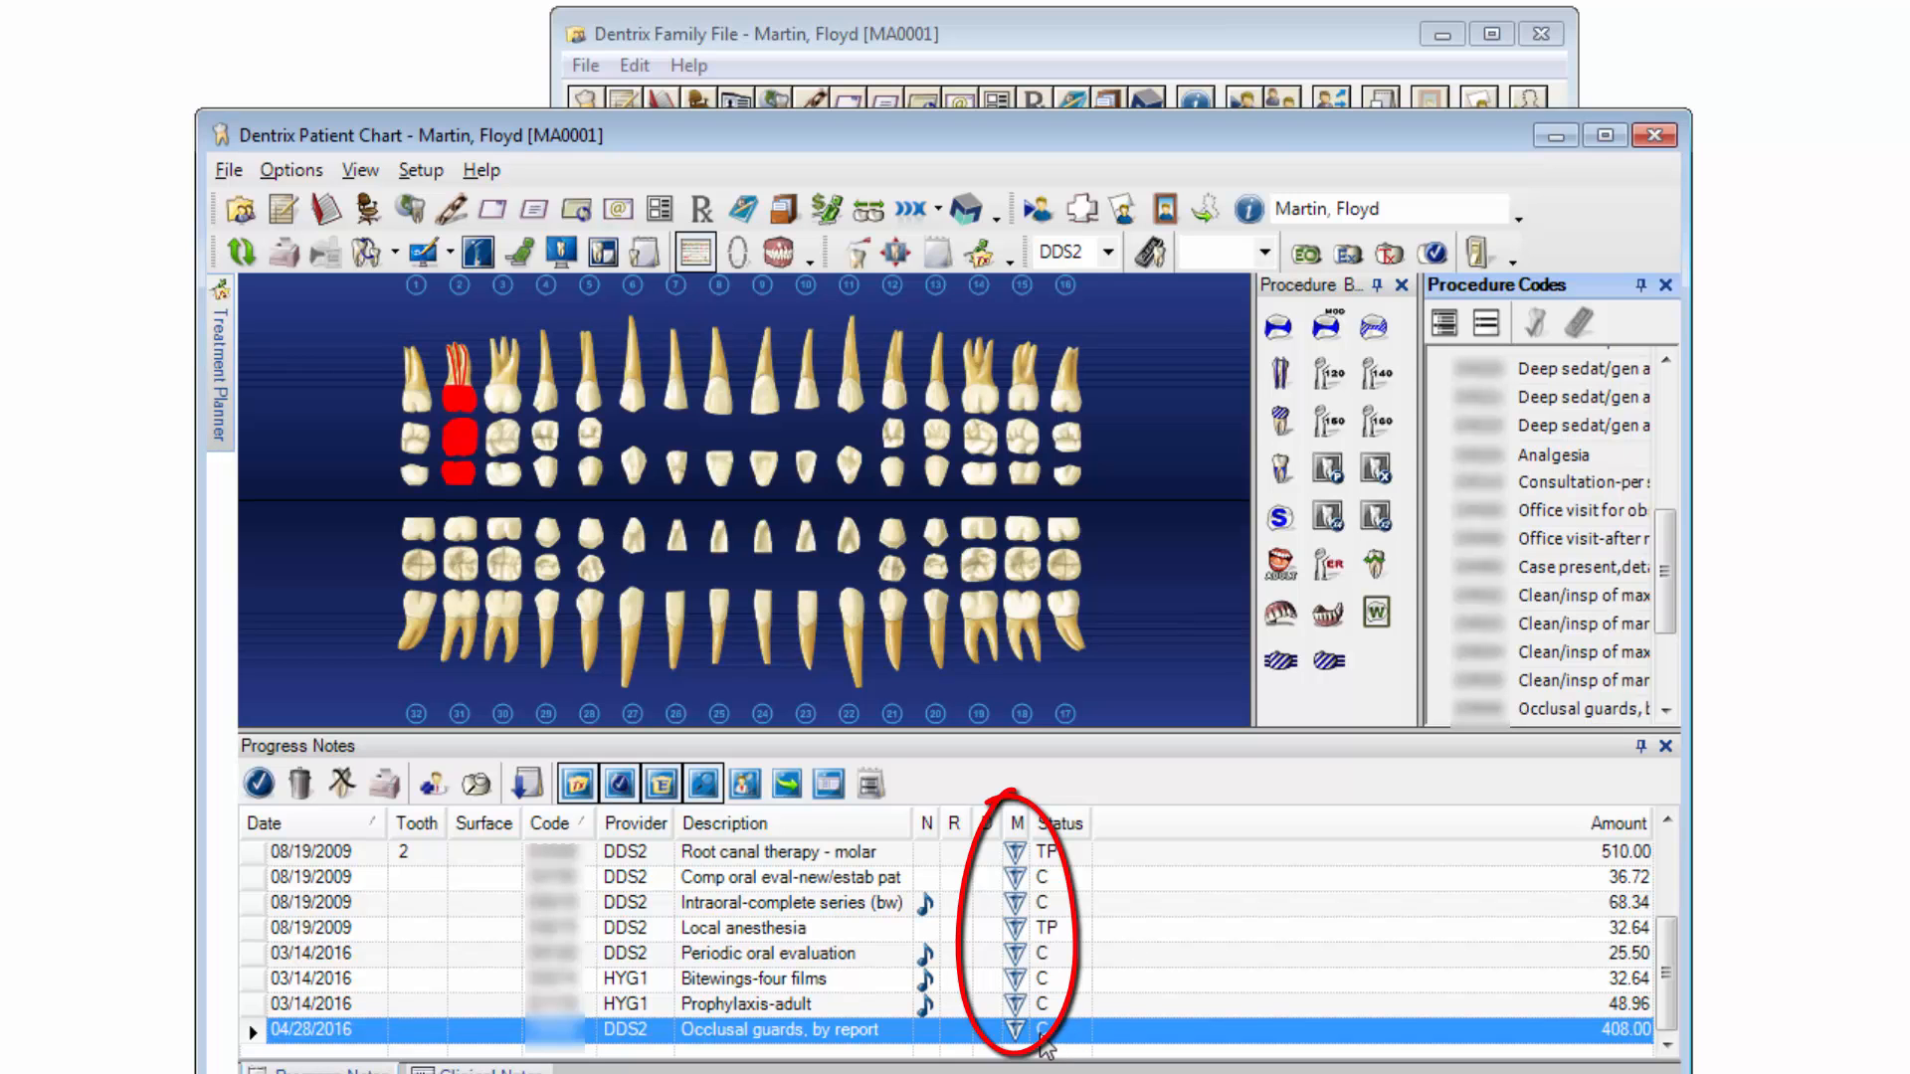
# From the patient's Ledger, edit the Occlusal guards, by report procedure and open its Medical Claim Information
pyautogui.click(291, 208)
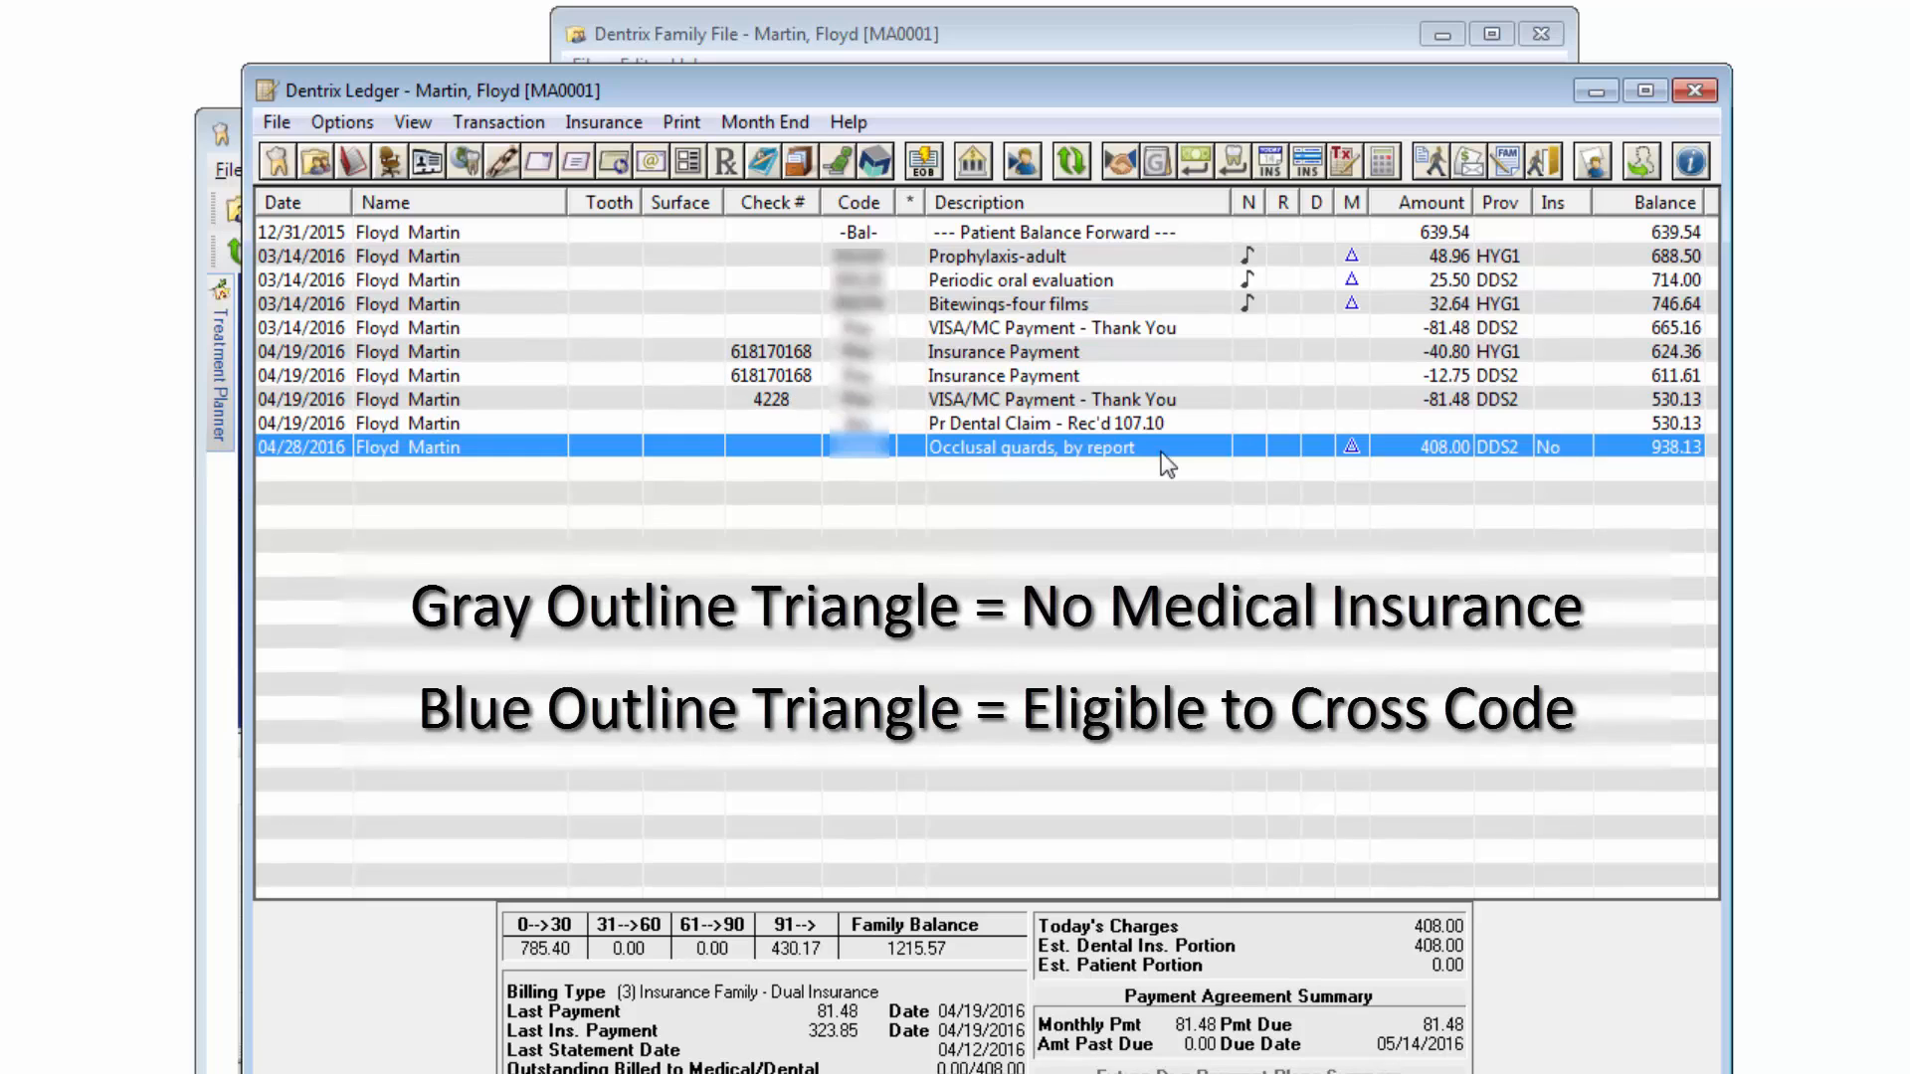
pyautogui.doubleClick(1359, 449)
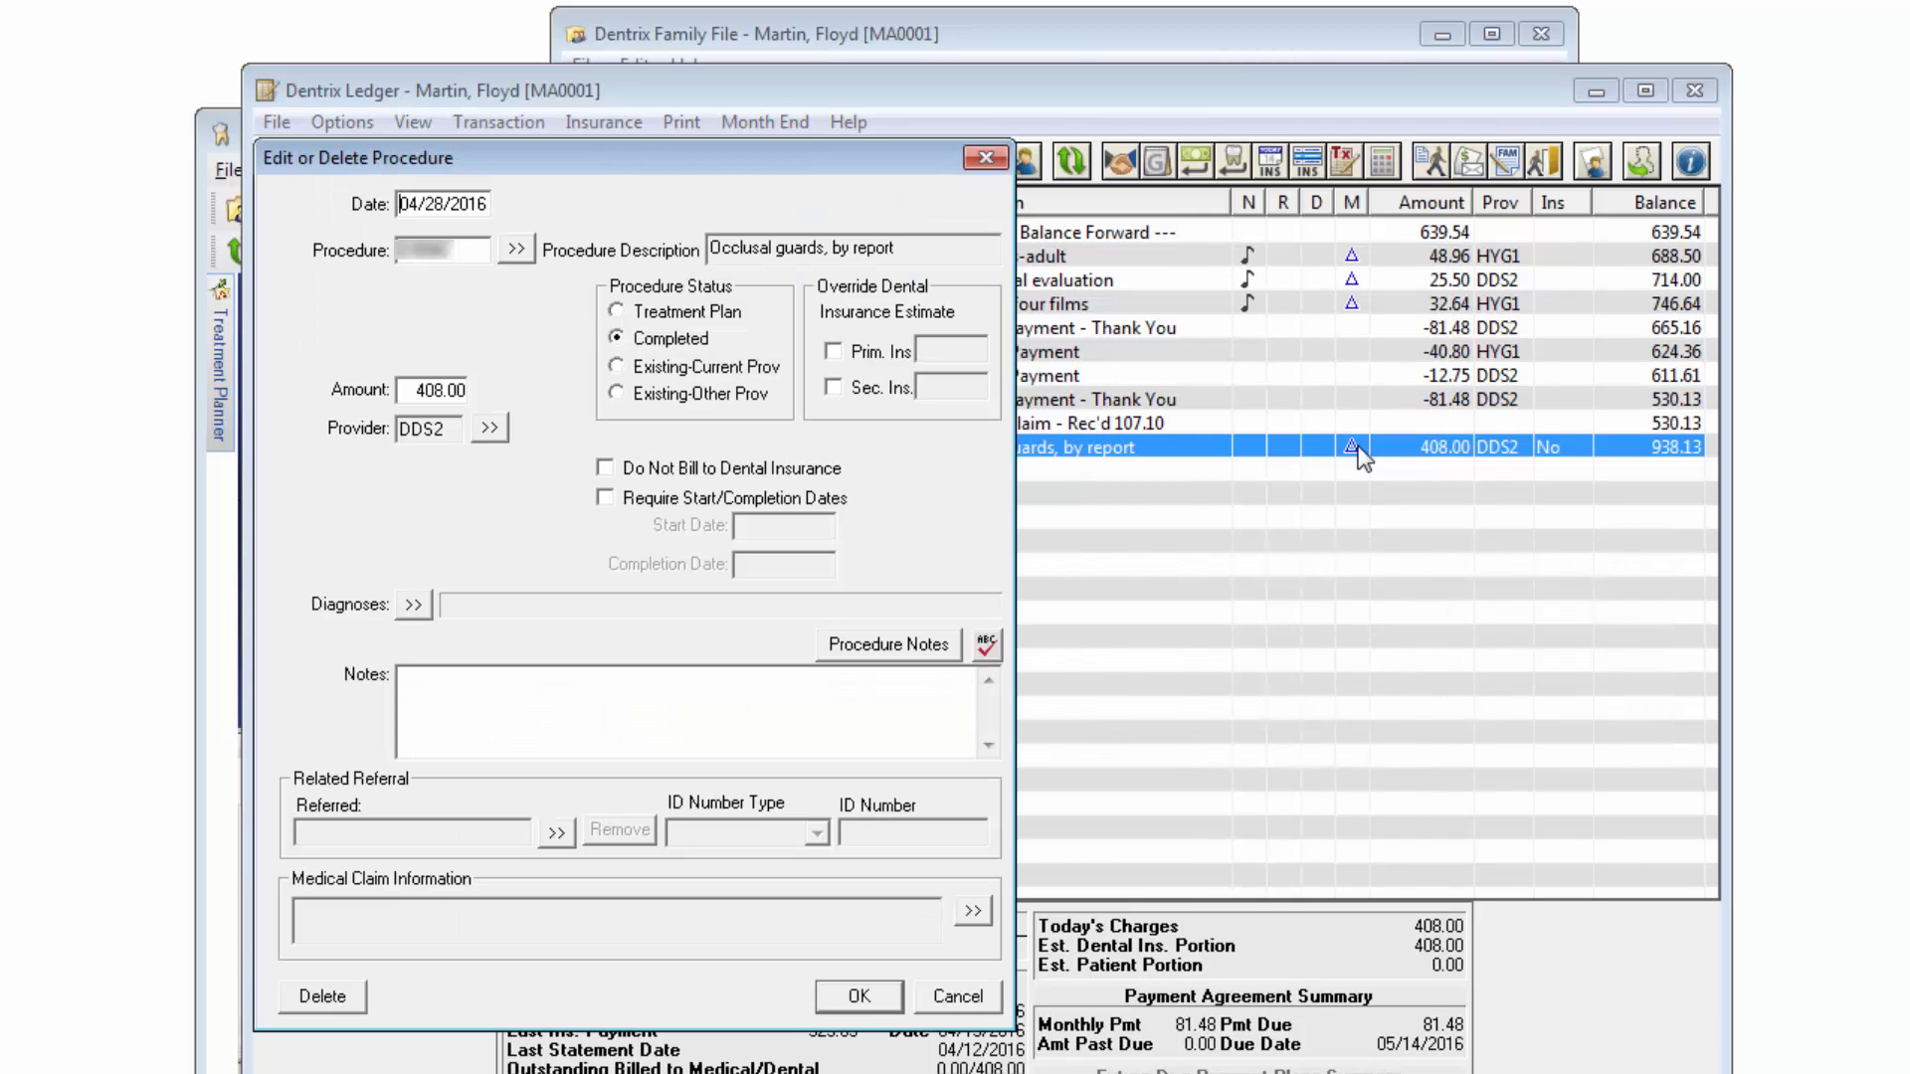
pyautogui.click(976, 917)
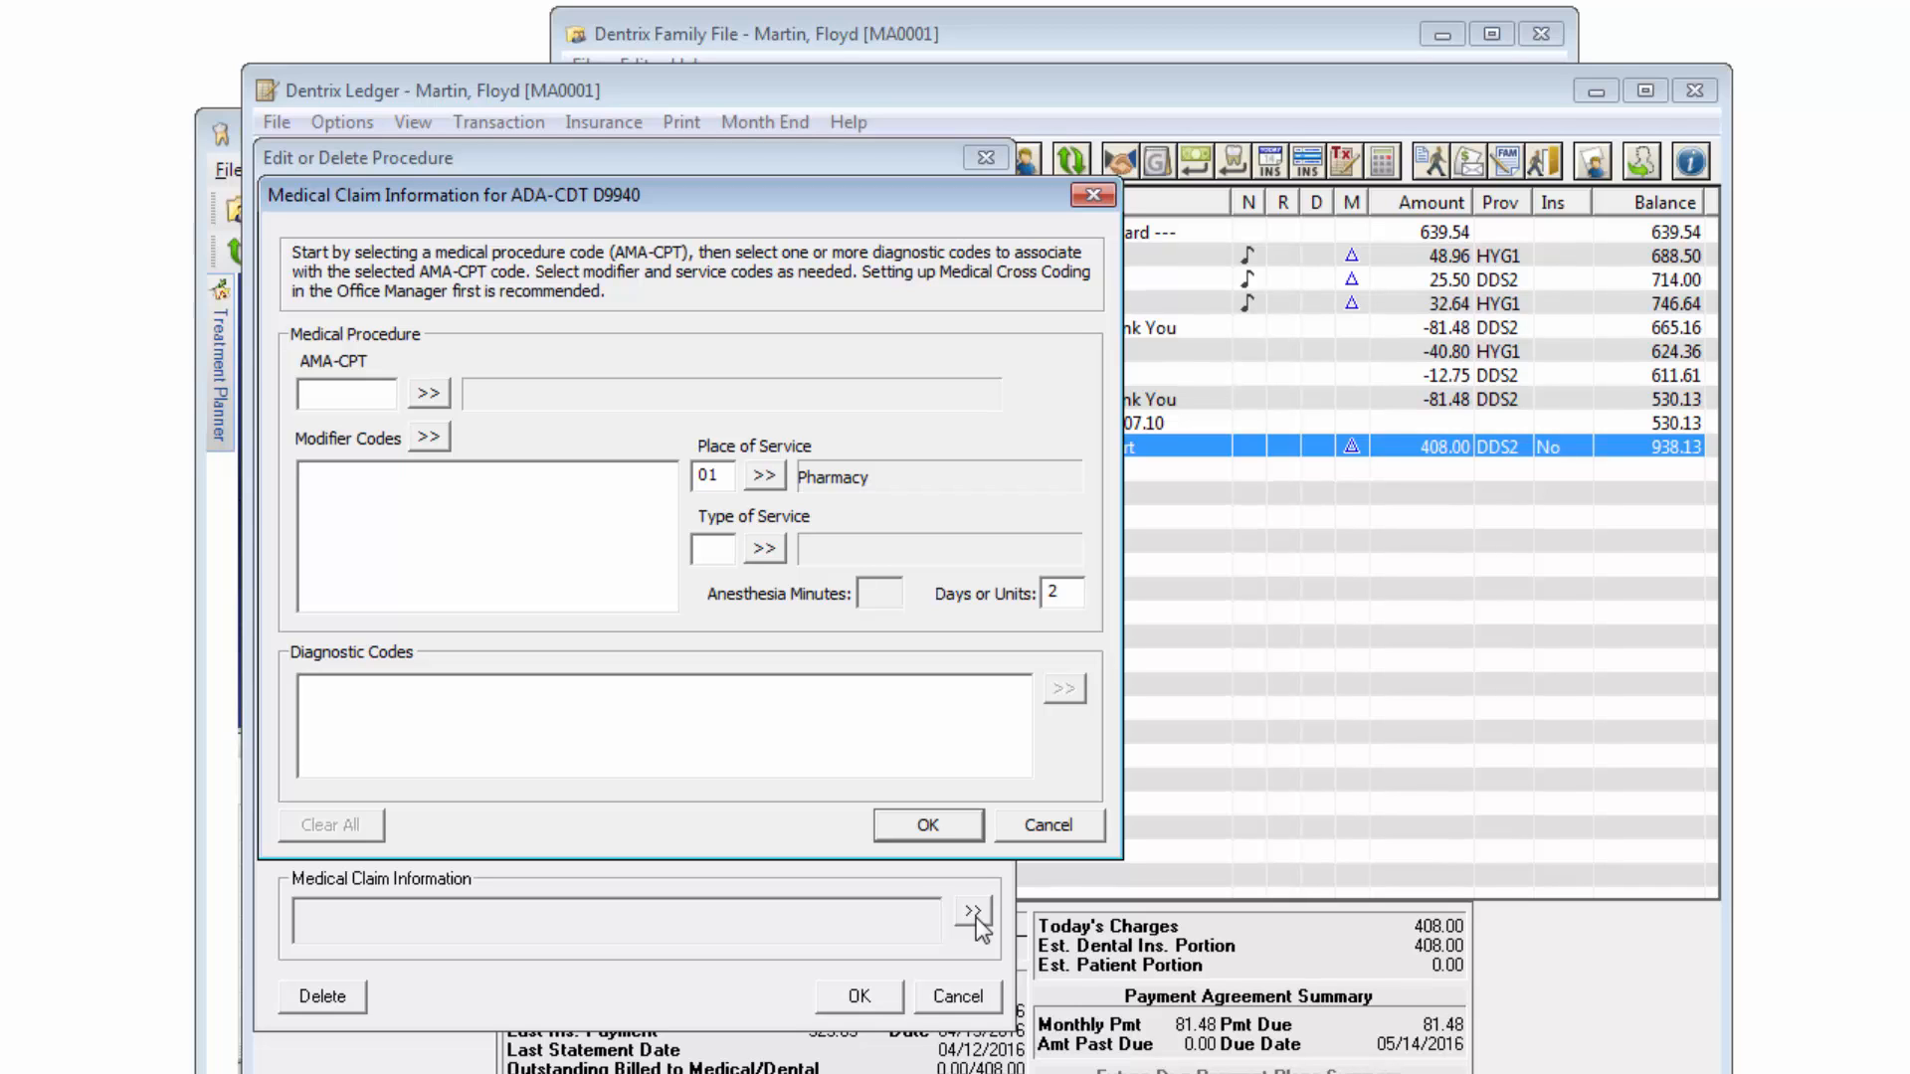
# Show all AMA-CPT codes, return the list to Cross Coded, and choose Prepare Face/Oral Prosthesis as the medical procedure
pyautogui.click(430, 392)
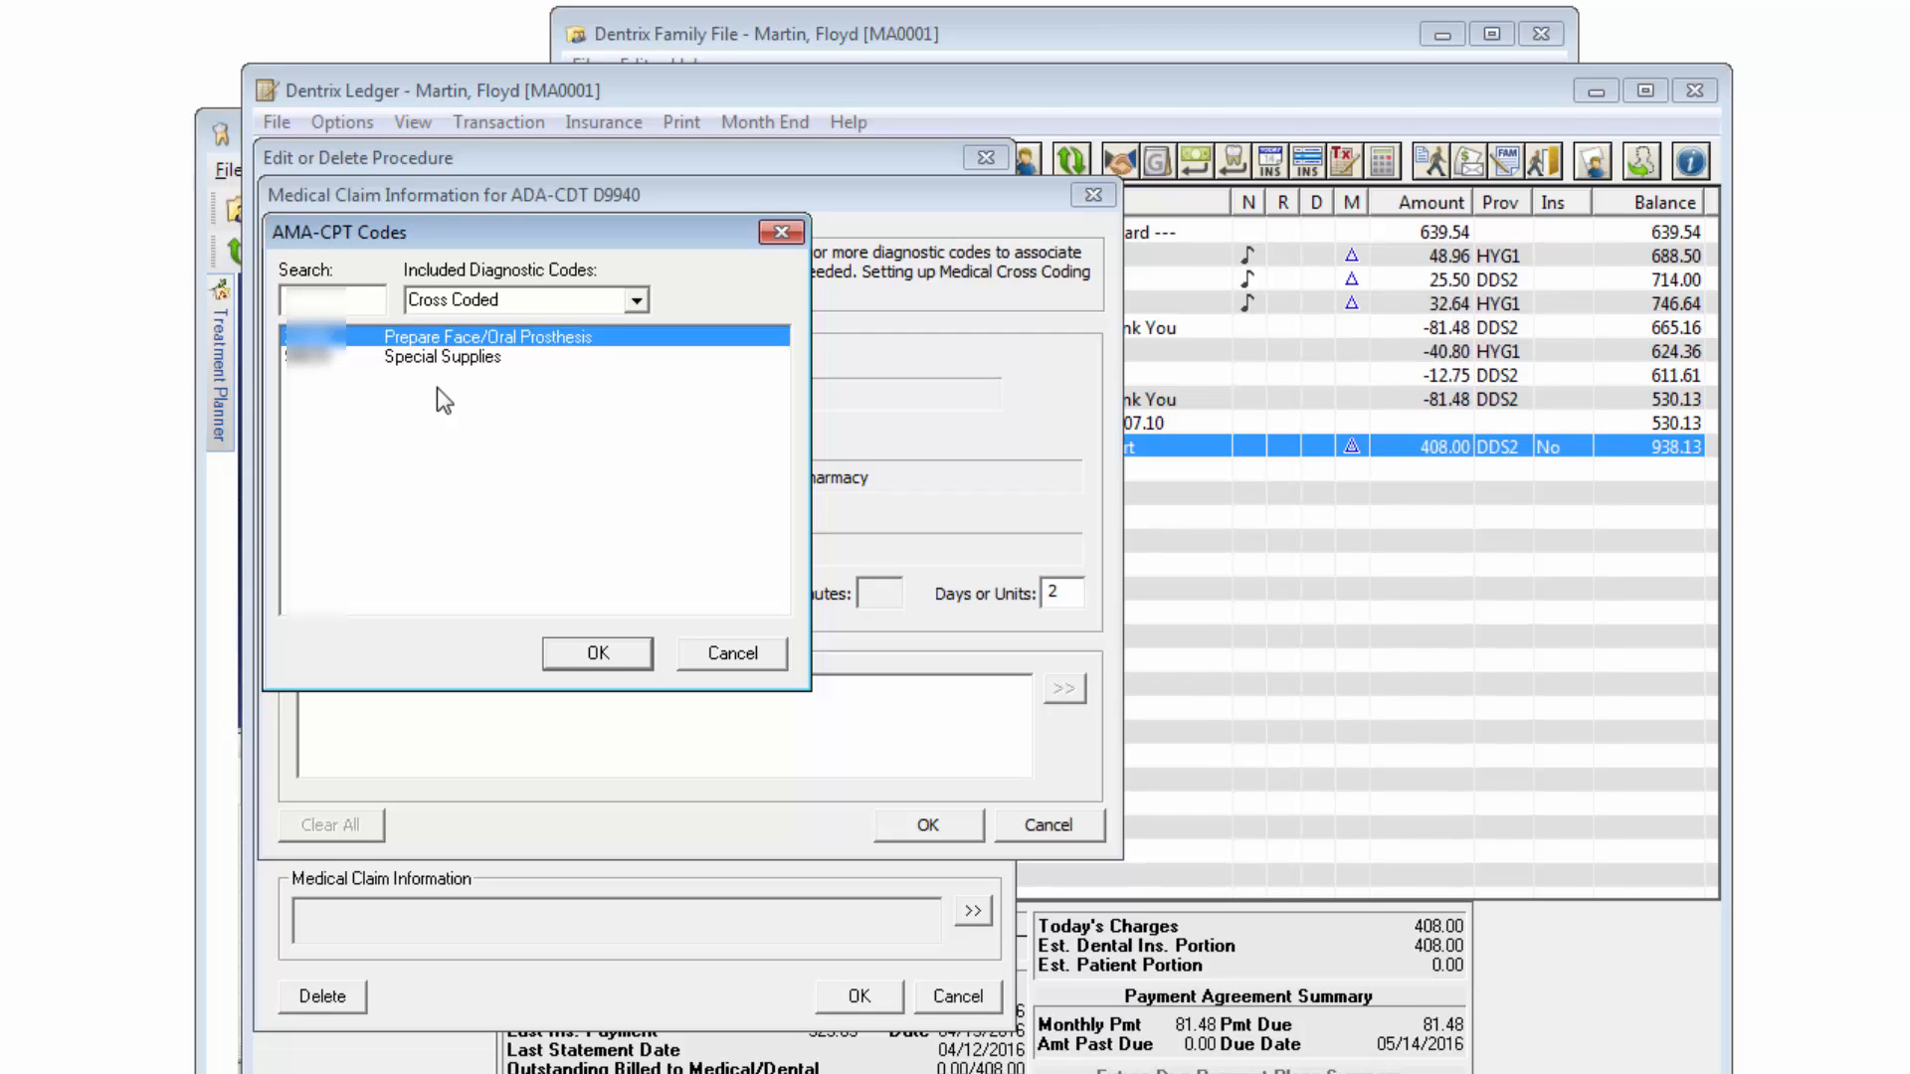
pyautogui.click(633, 300)
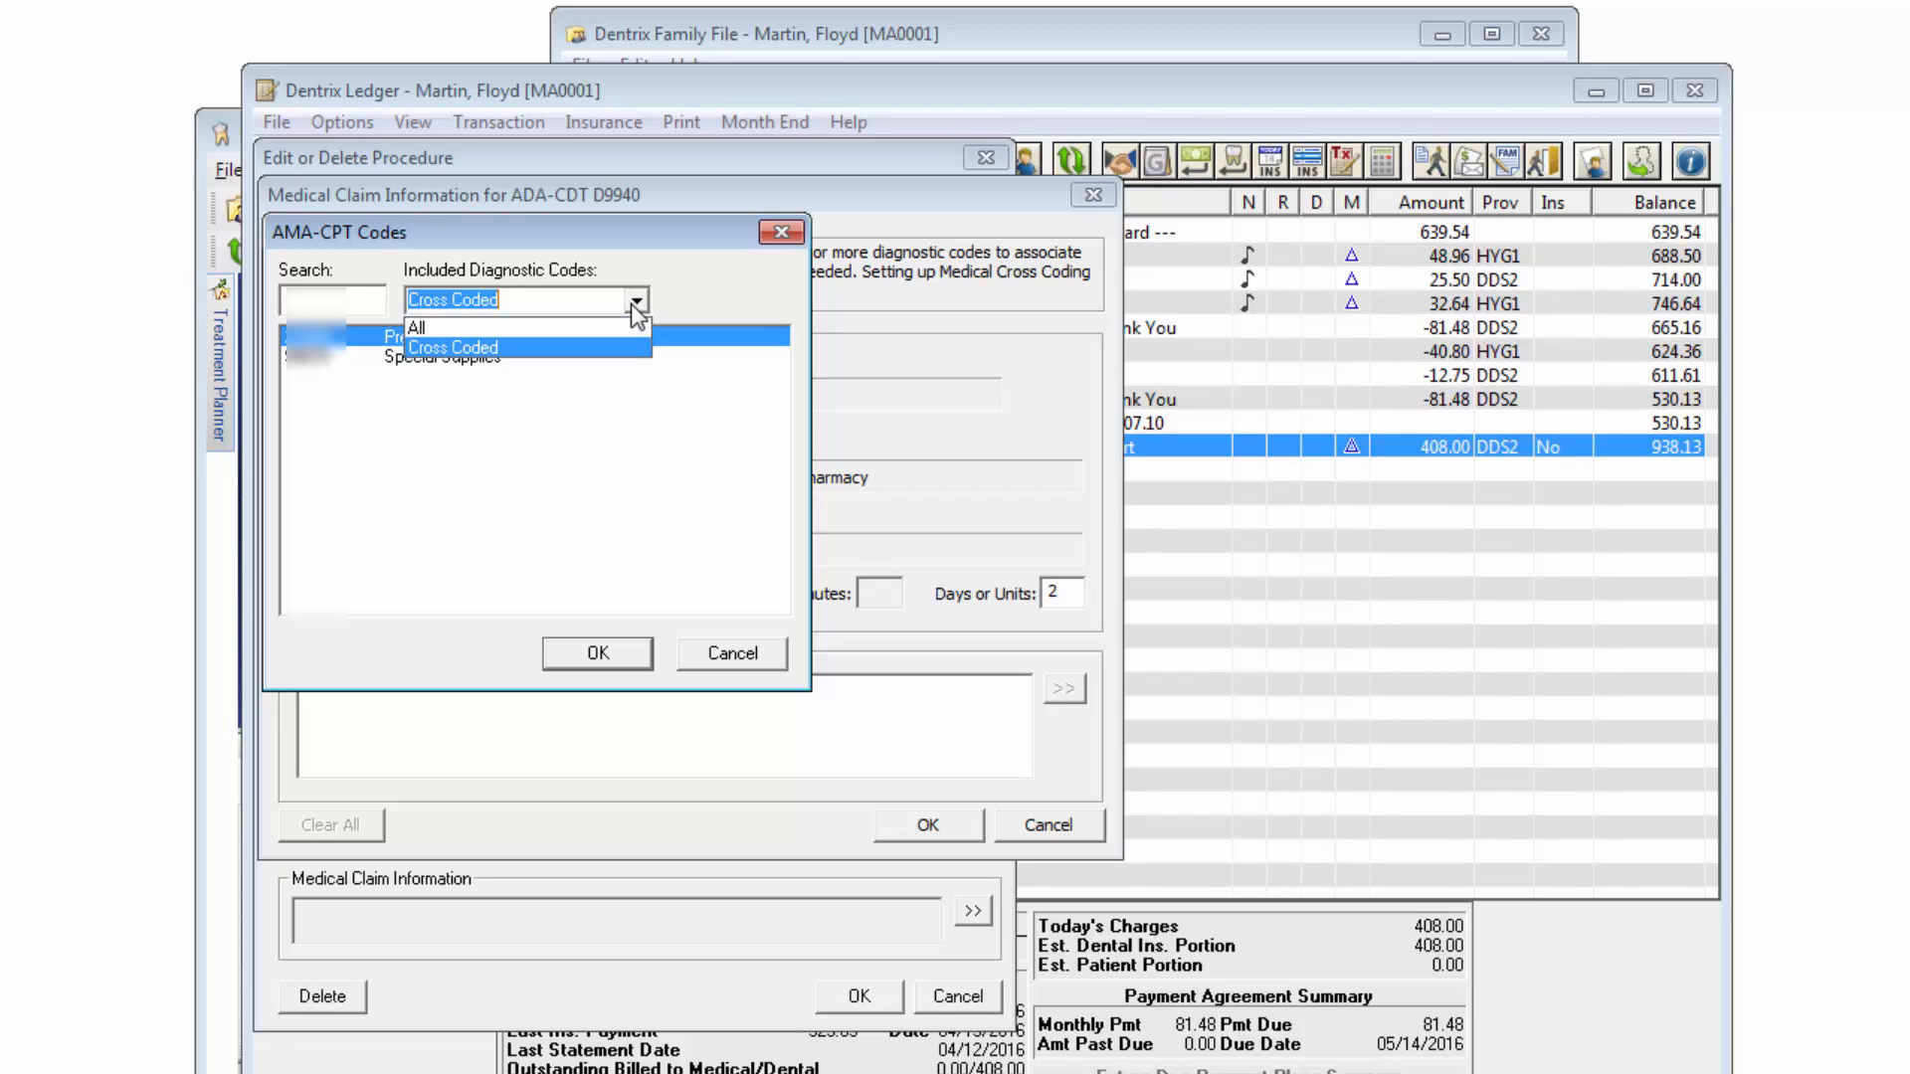
pyautogui.click(621, 329)
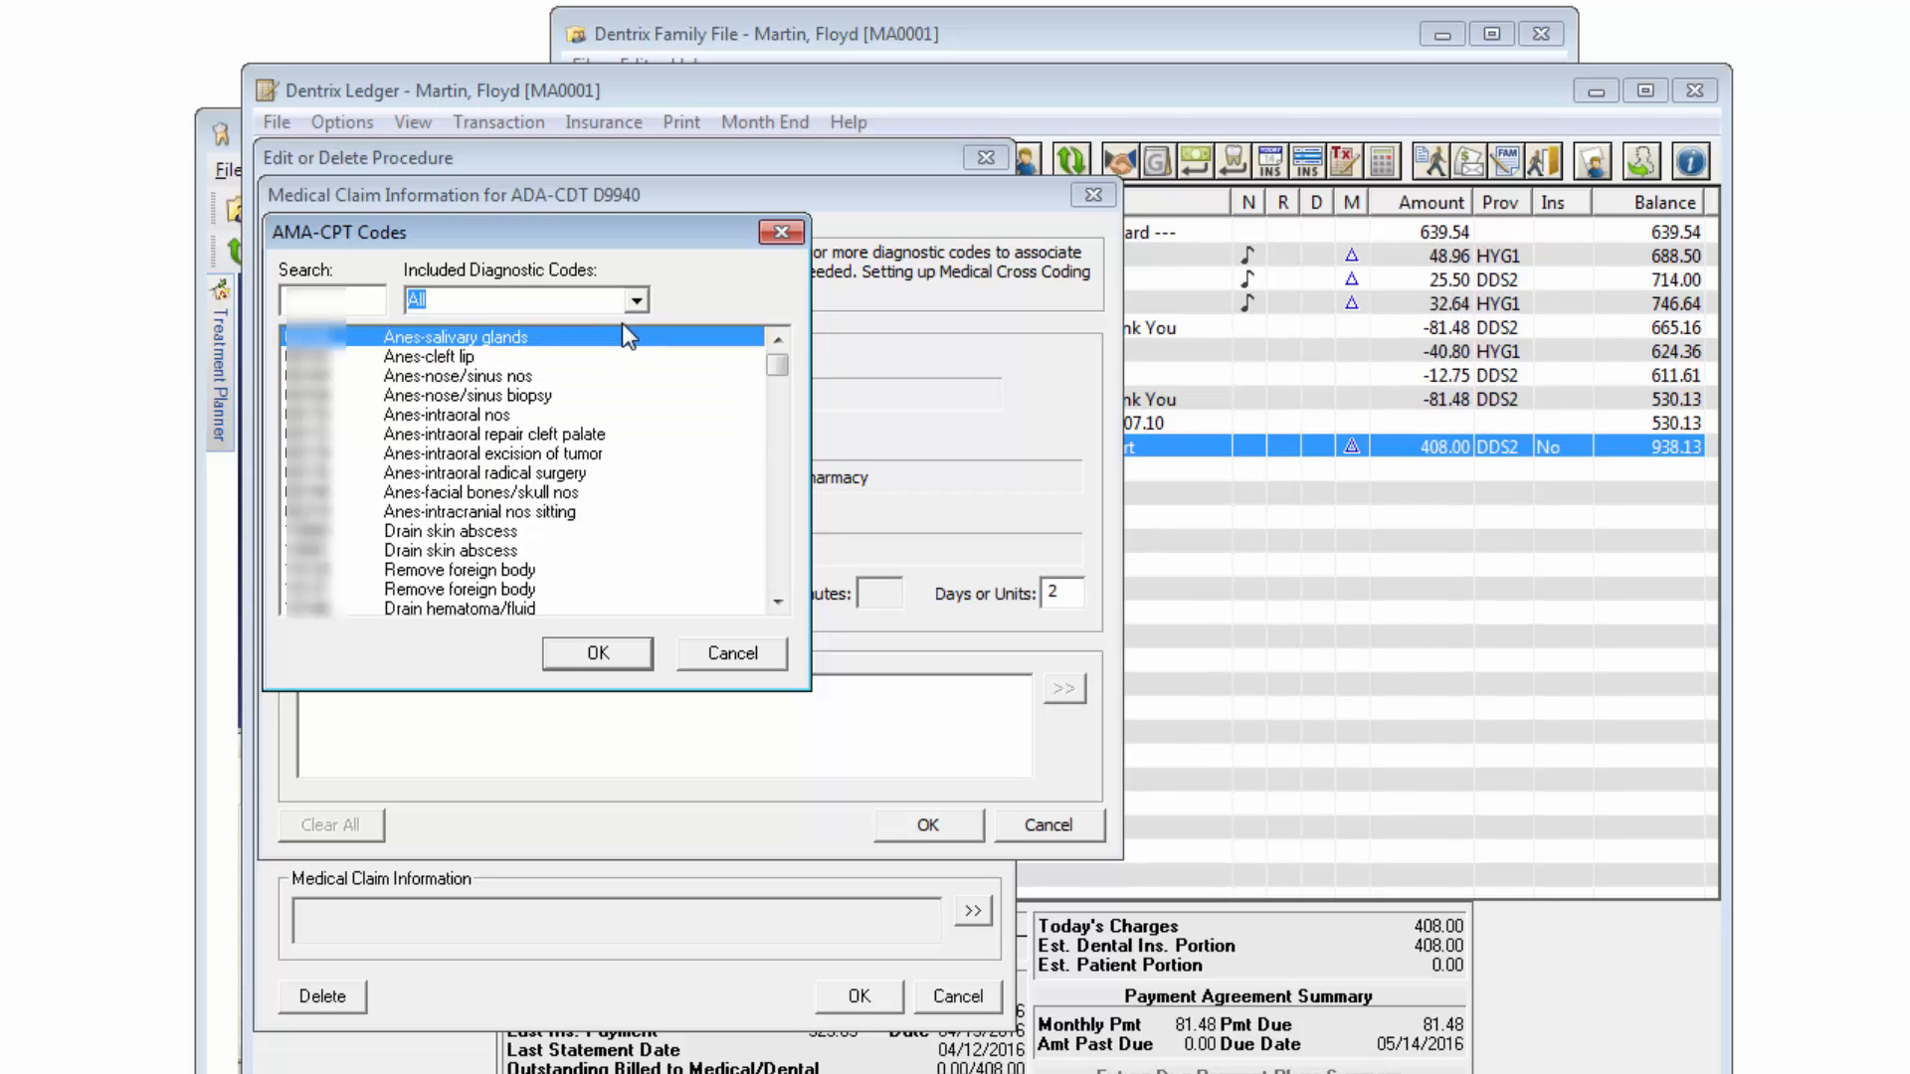
pyautogui.click(635, 306)
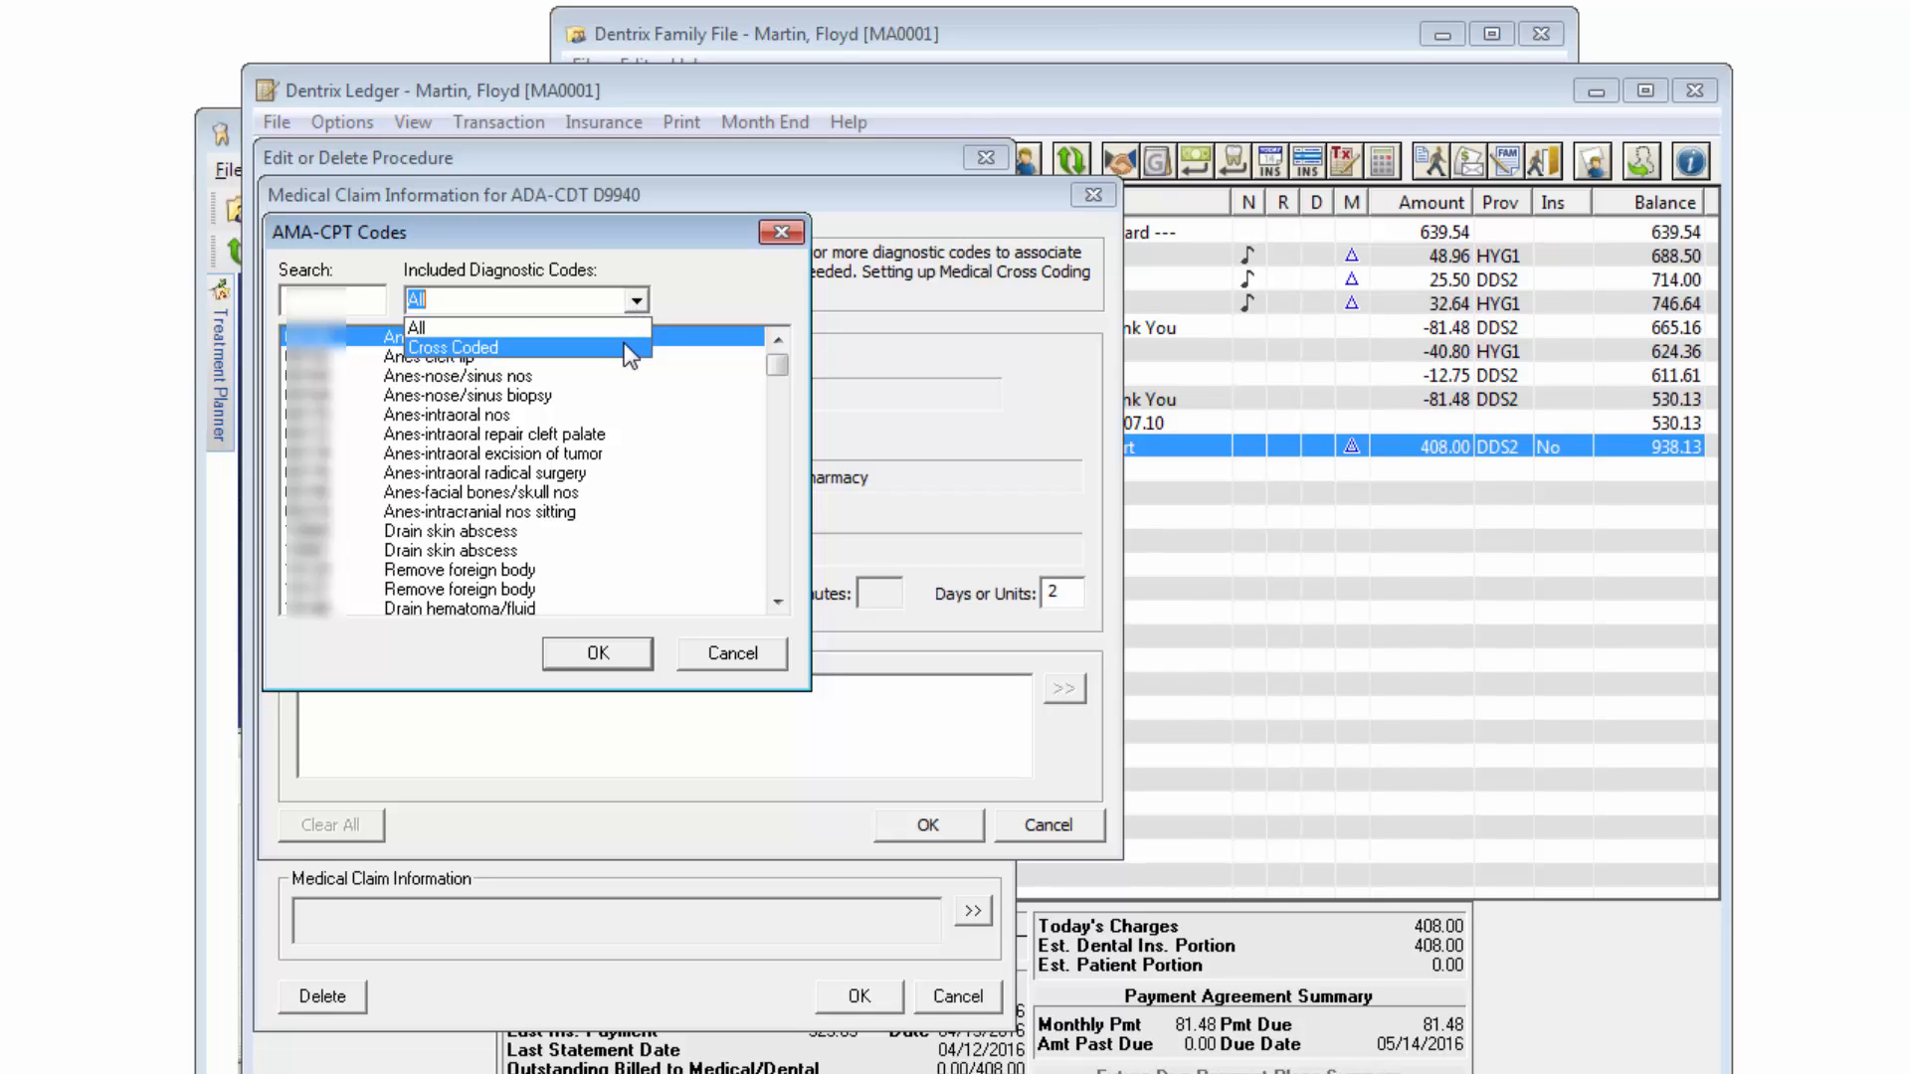
pyautogui.click(629, 348)
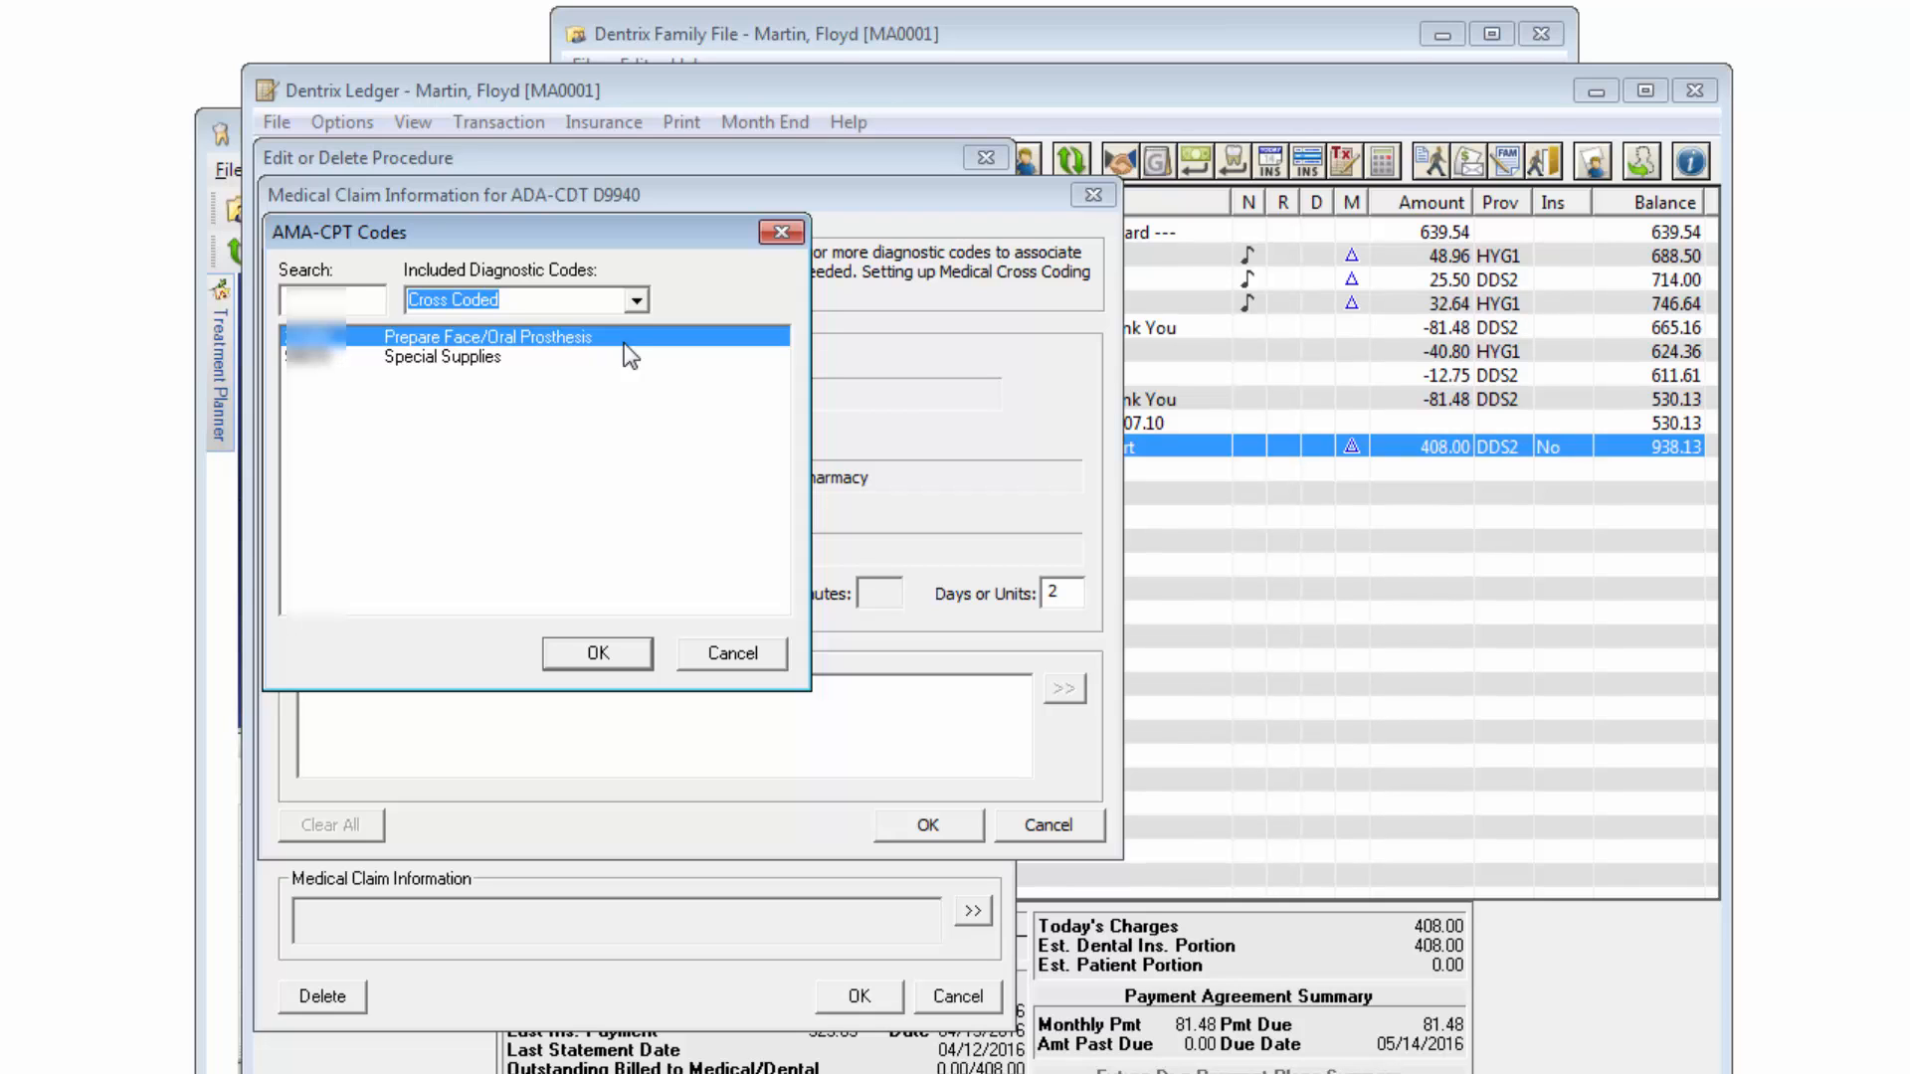
pyautogui.click(460, 342)
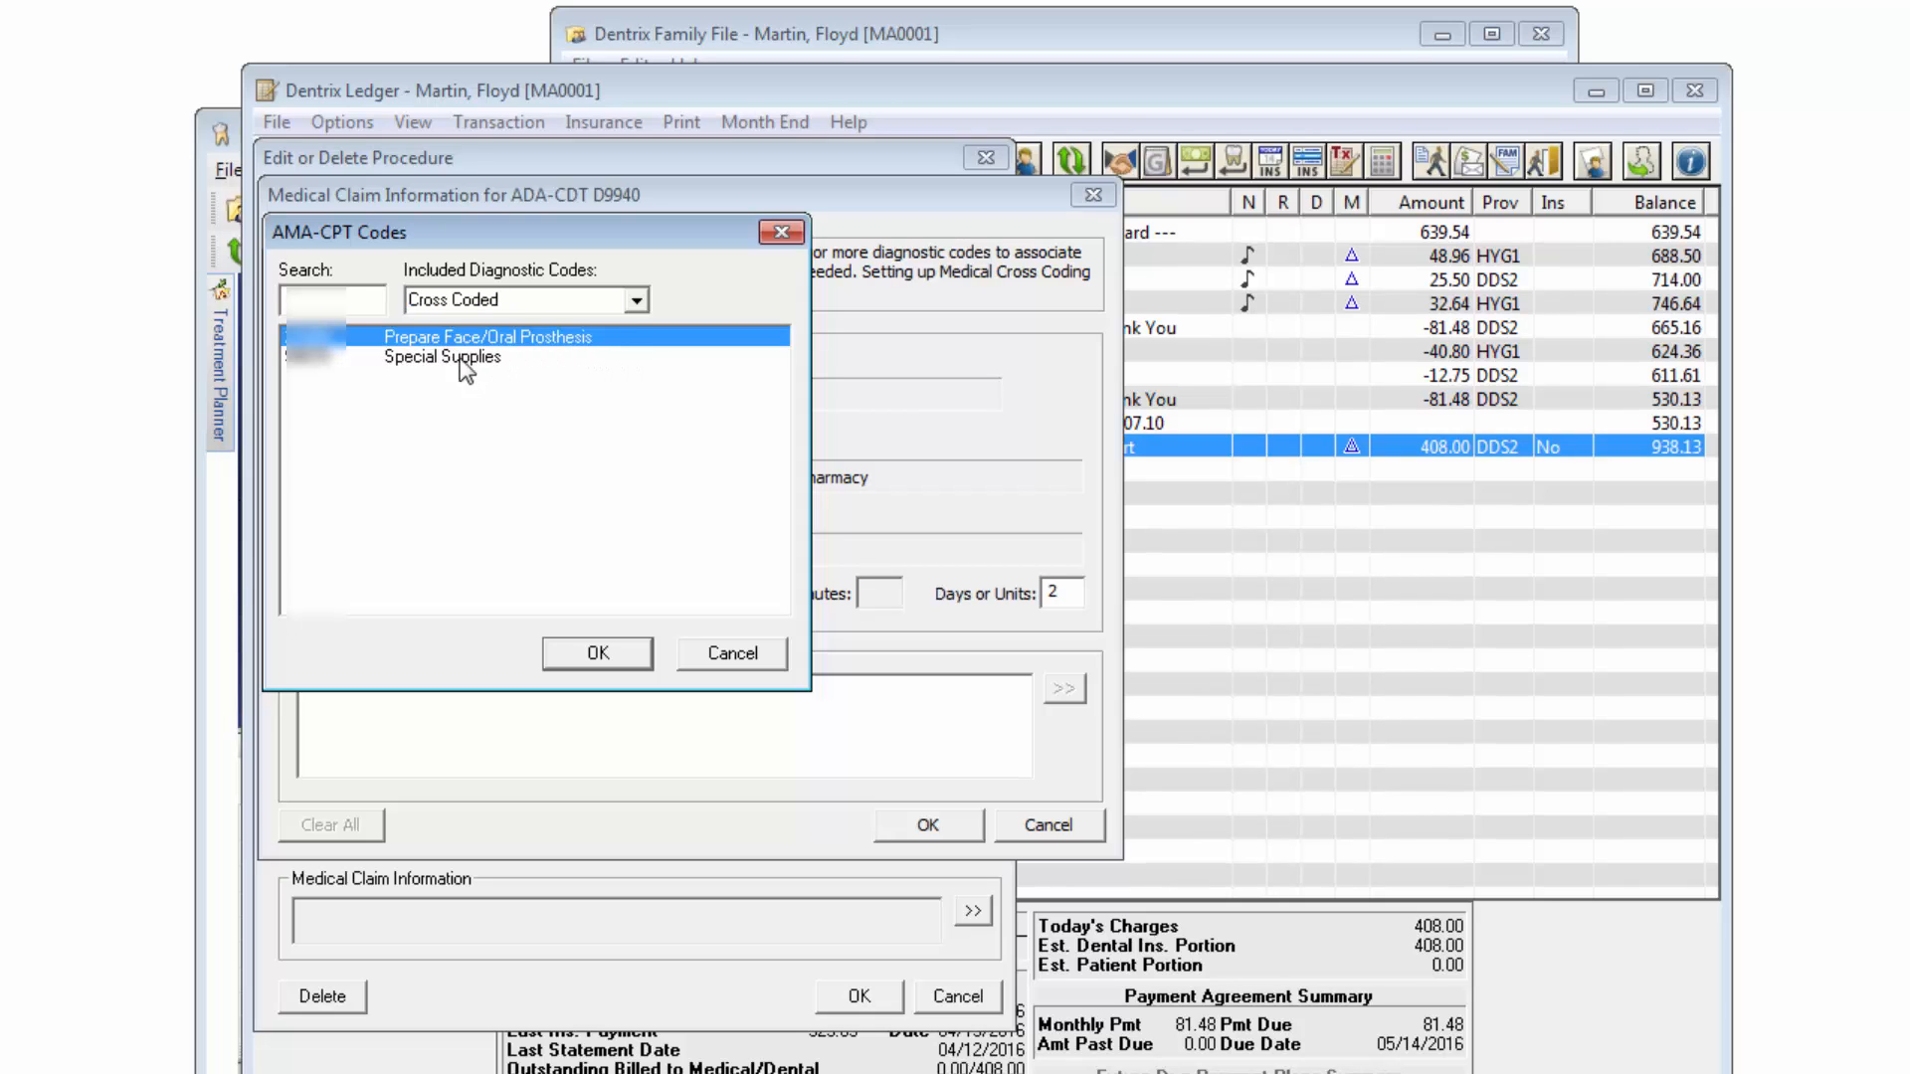
pyautogui.click(617, 661)
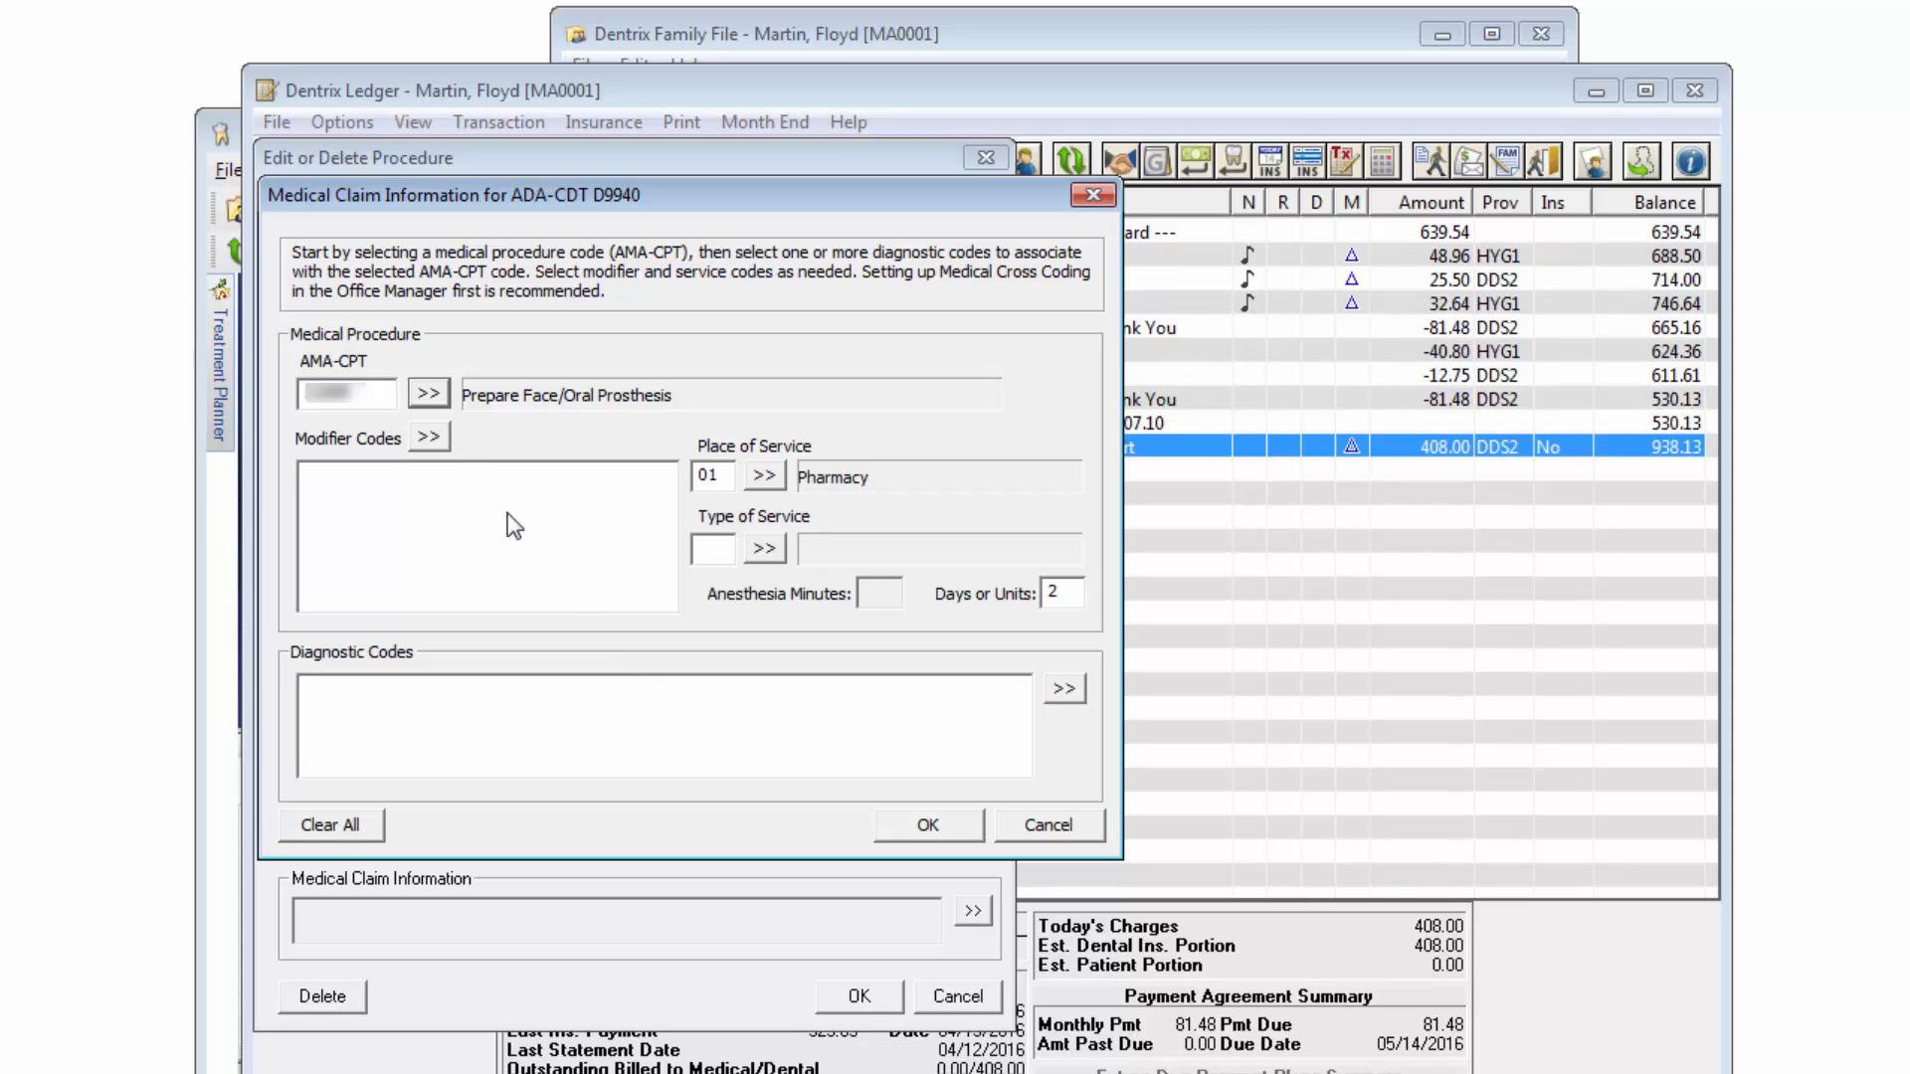
# Add modifier codes 55 Post-operative services only and 62 Two surgeons to the medical procedure
pyautogui.click(429, 437)
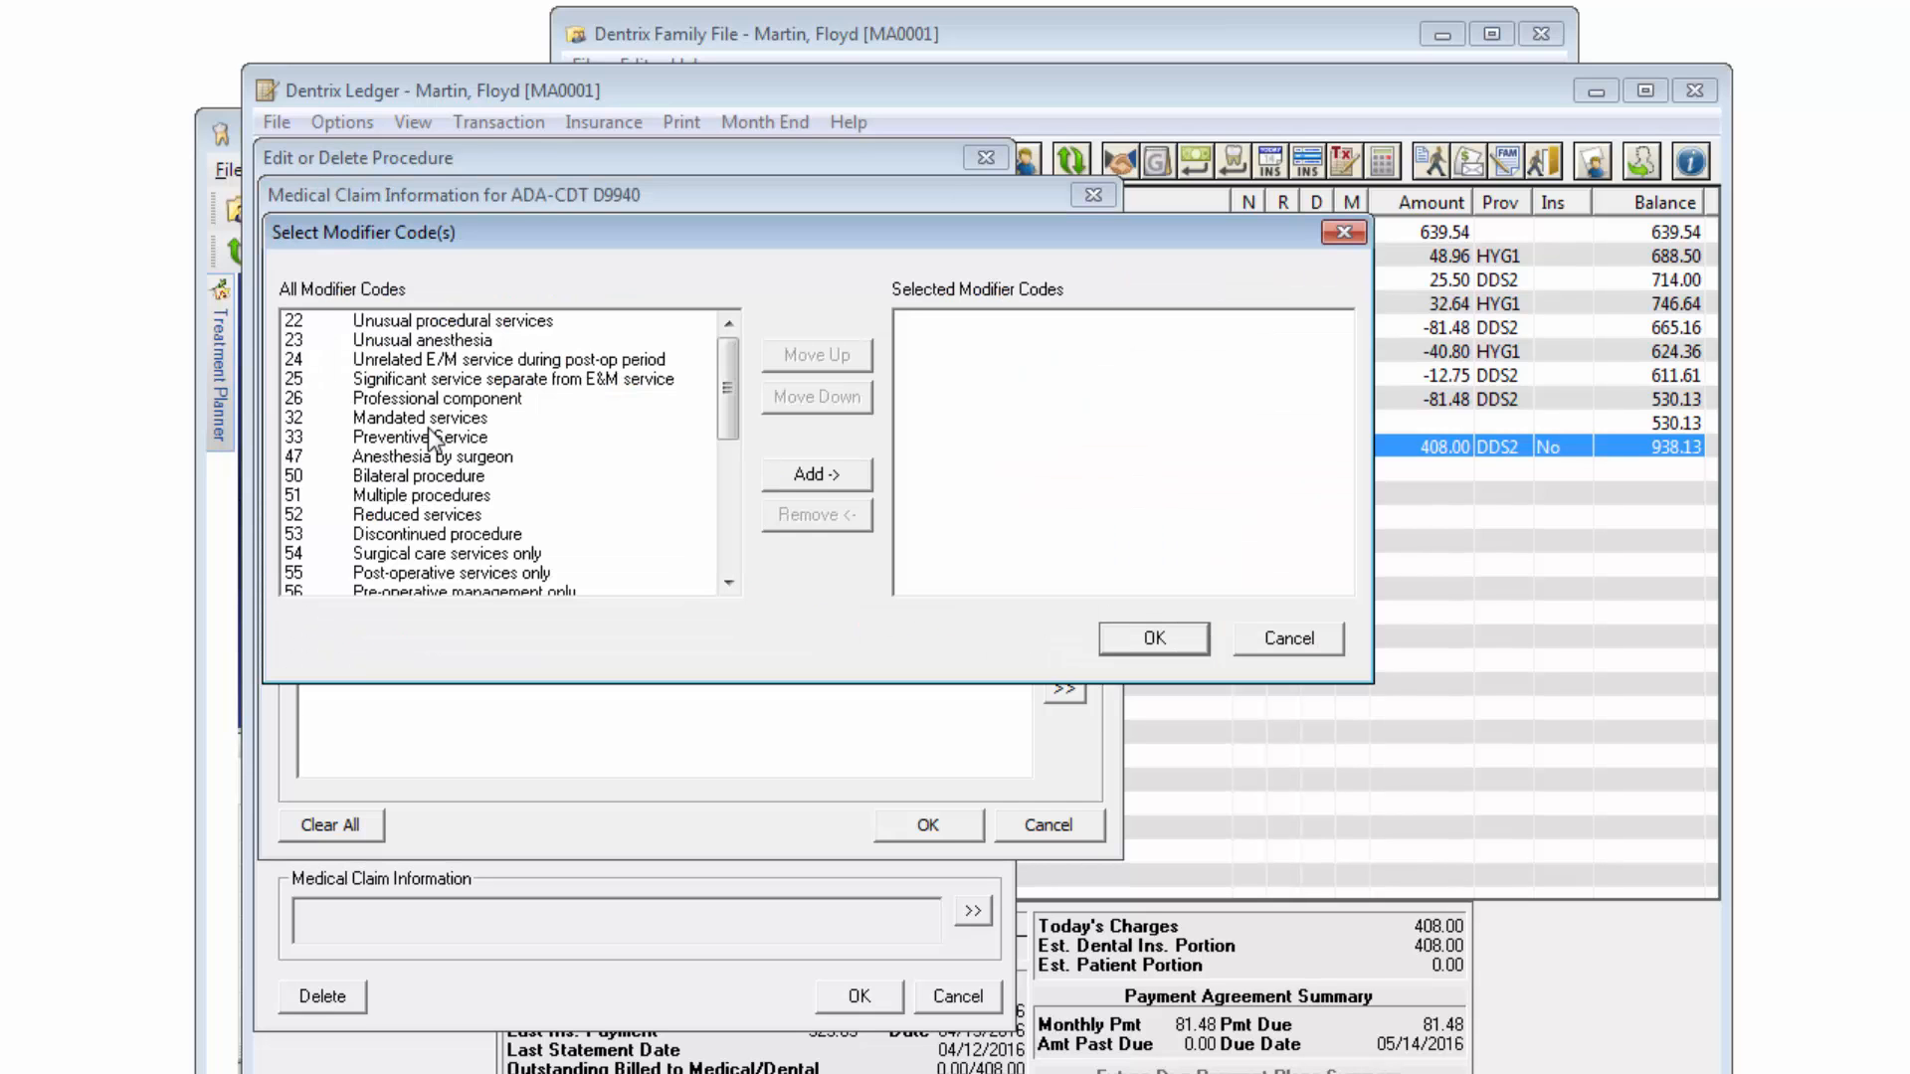
pyautogui.scroll(-4, 684, 523)
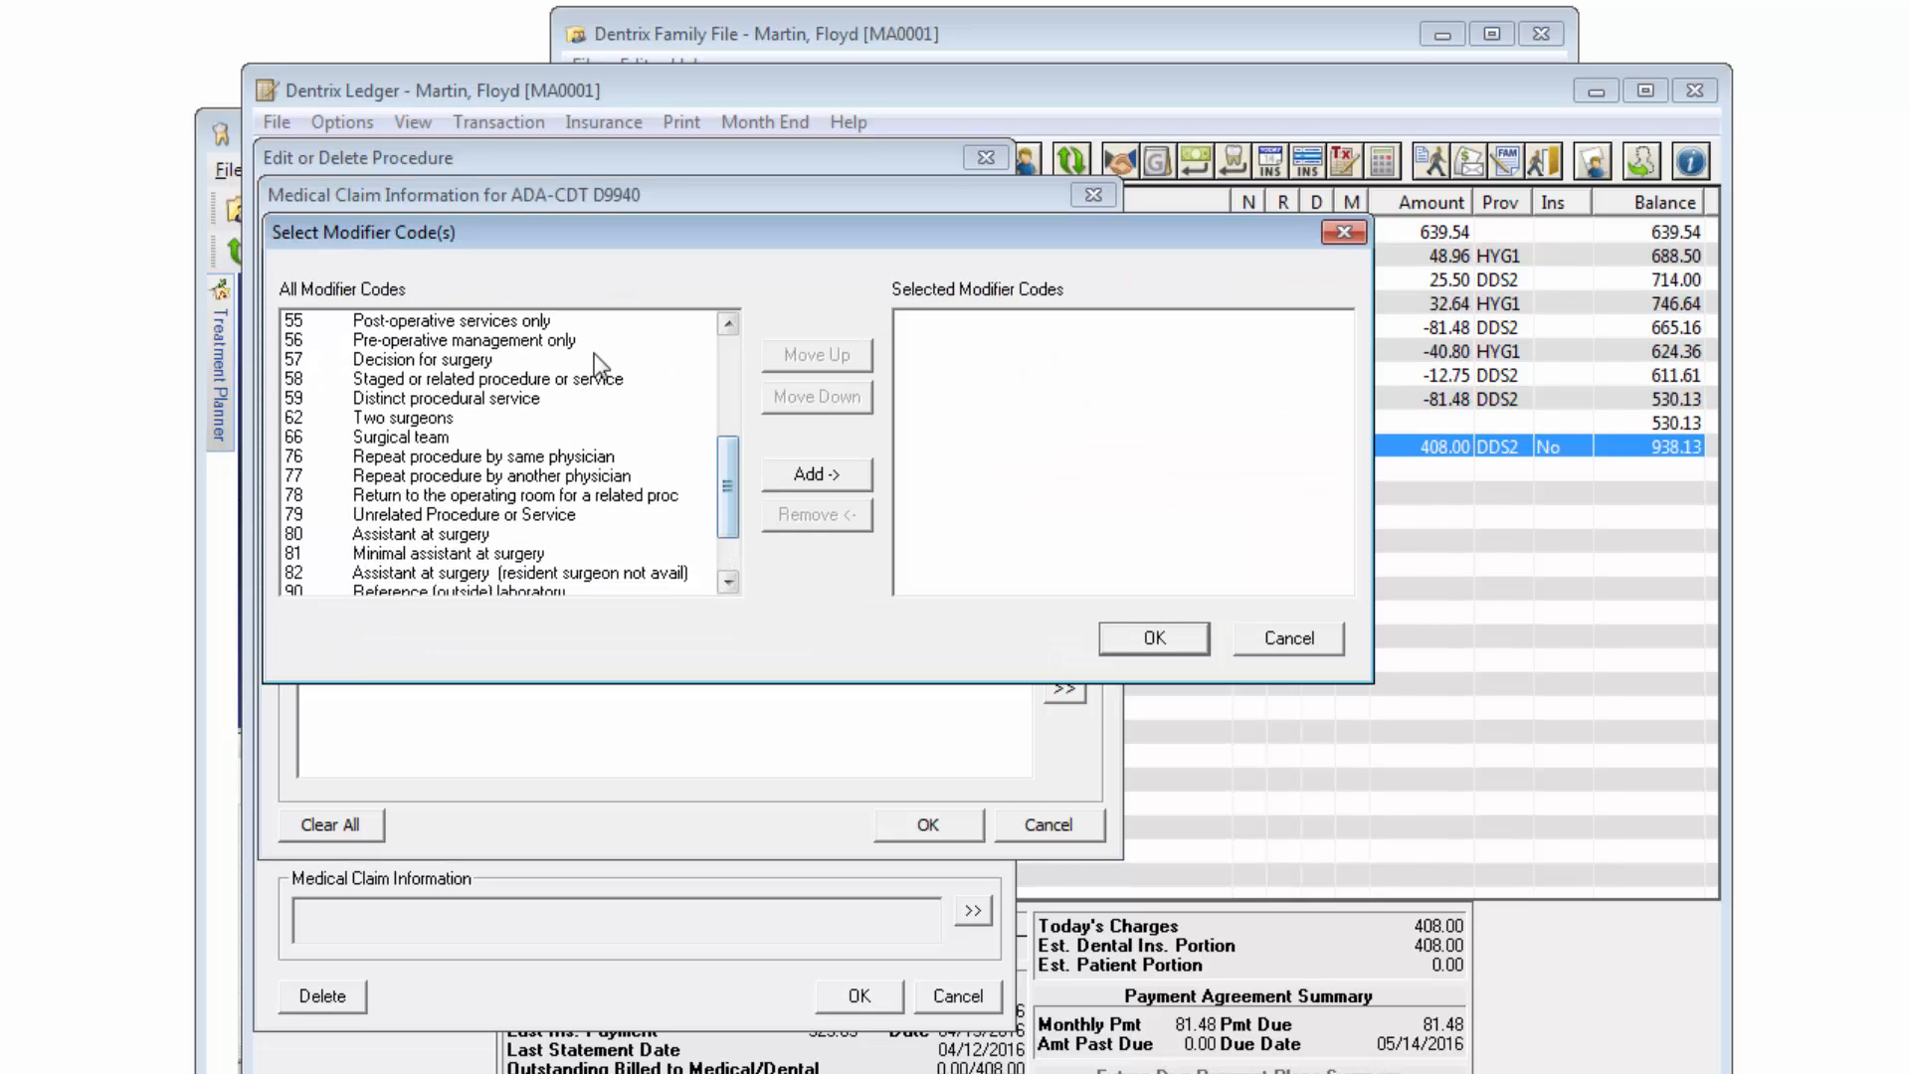
pyautogui.click(537, 320)
pyautogui.click(817, 475)
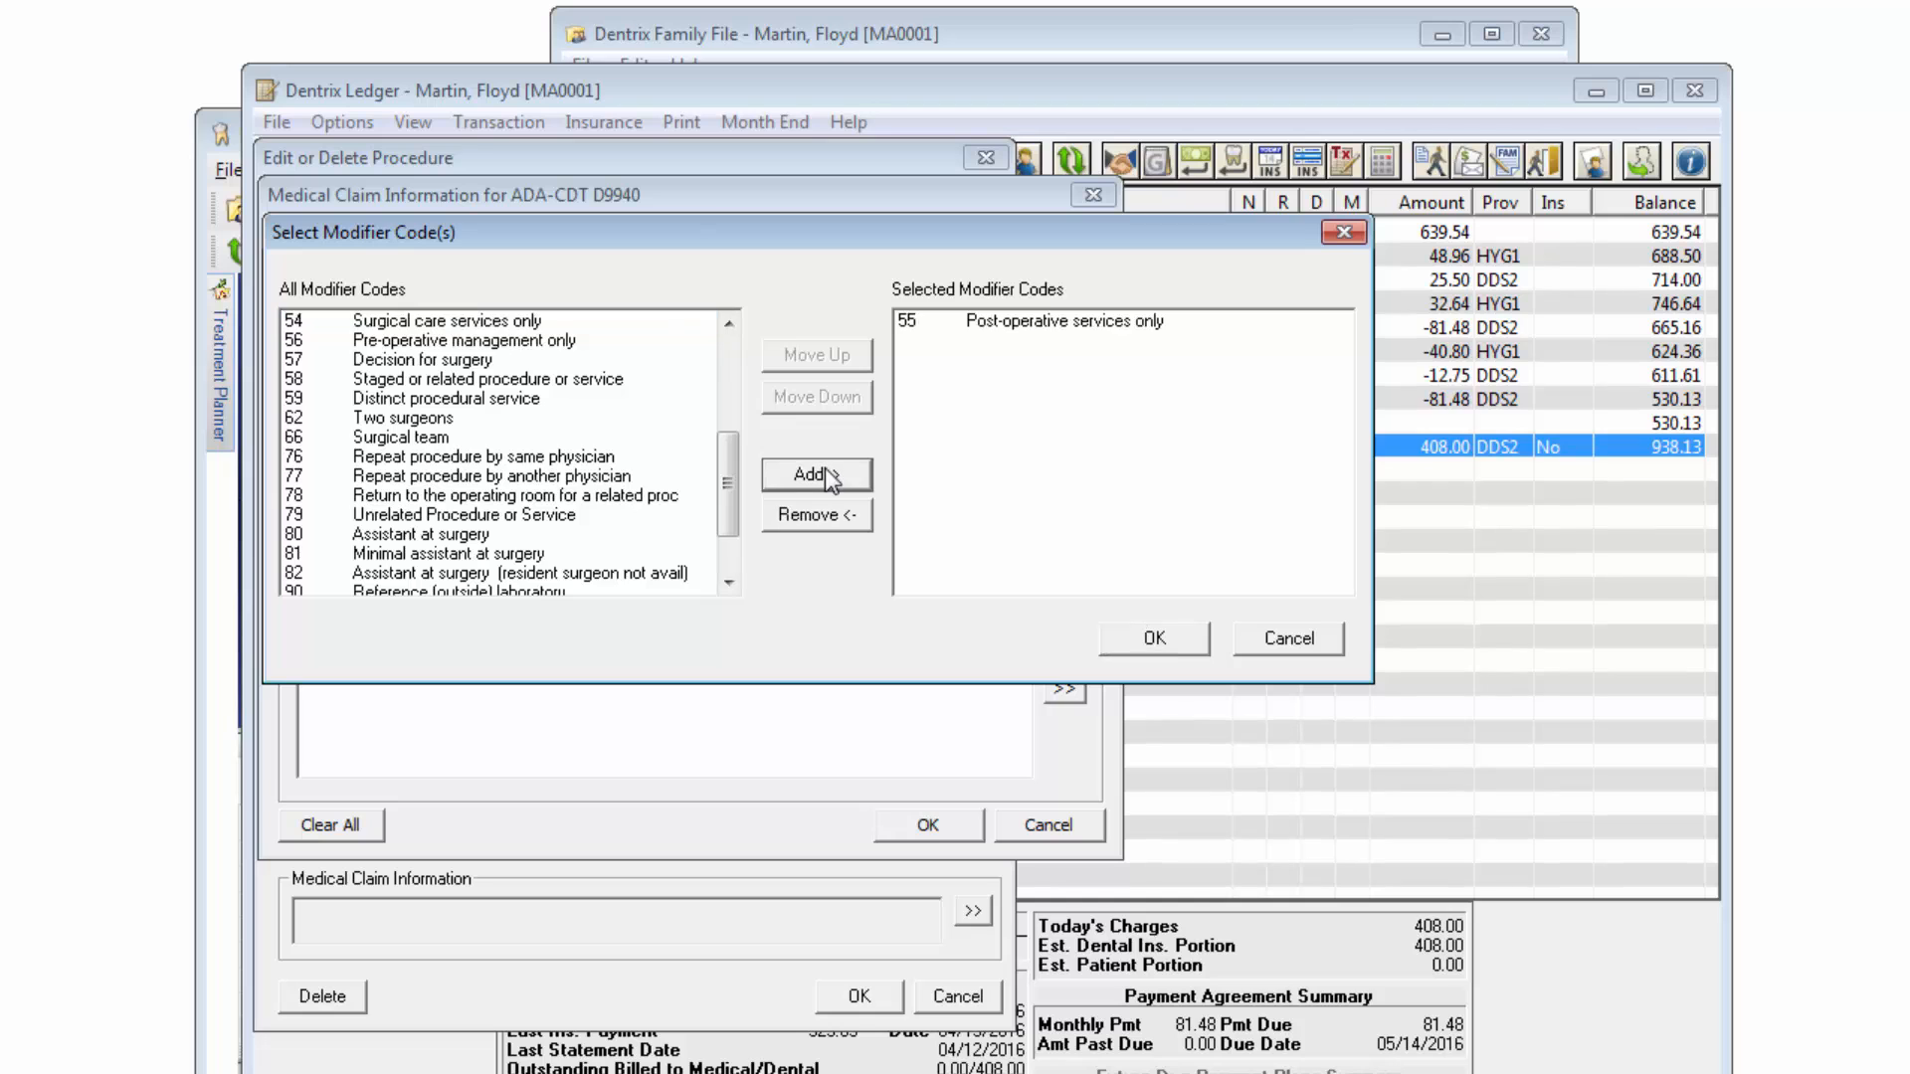
pyautogui.click(400, 419)
pyautogui.click(779, 475)
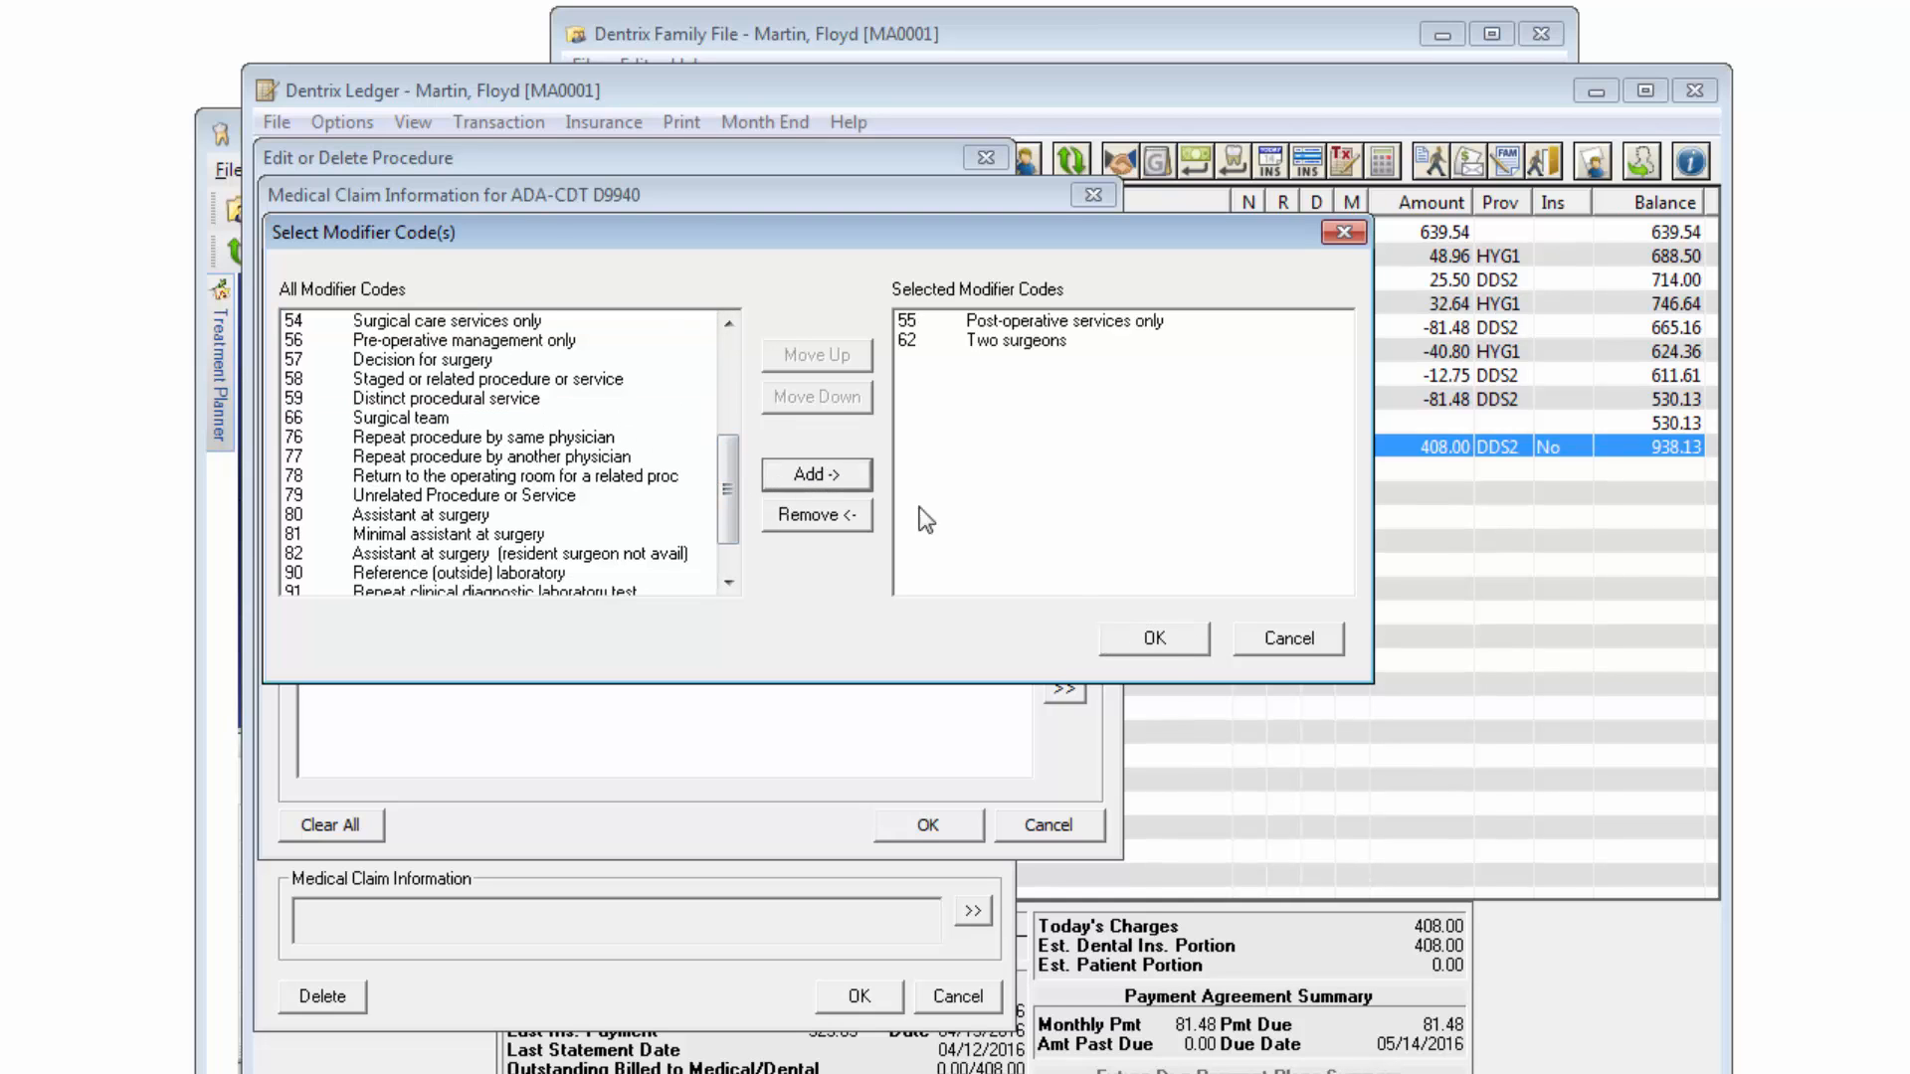
pyautogui.click(1168, 643)
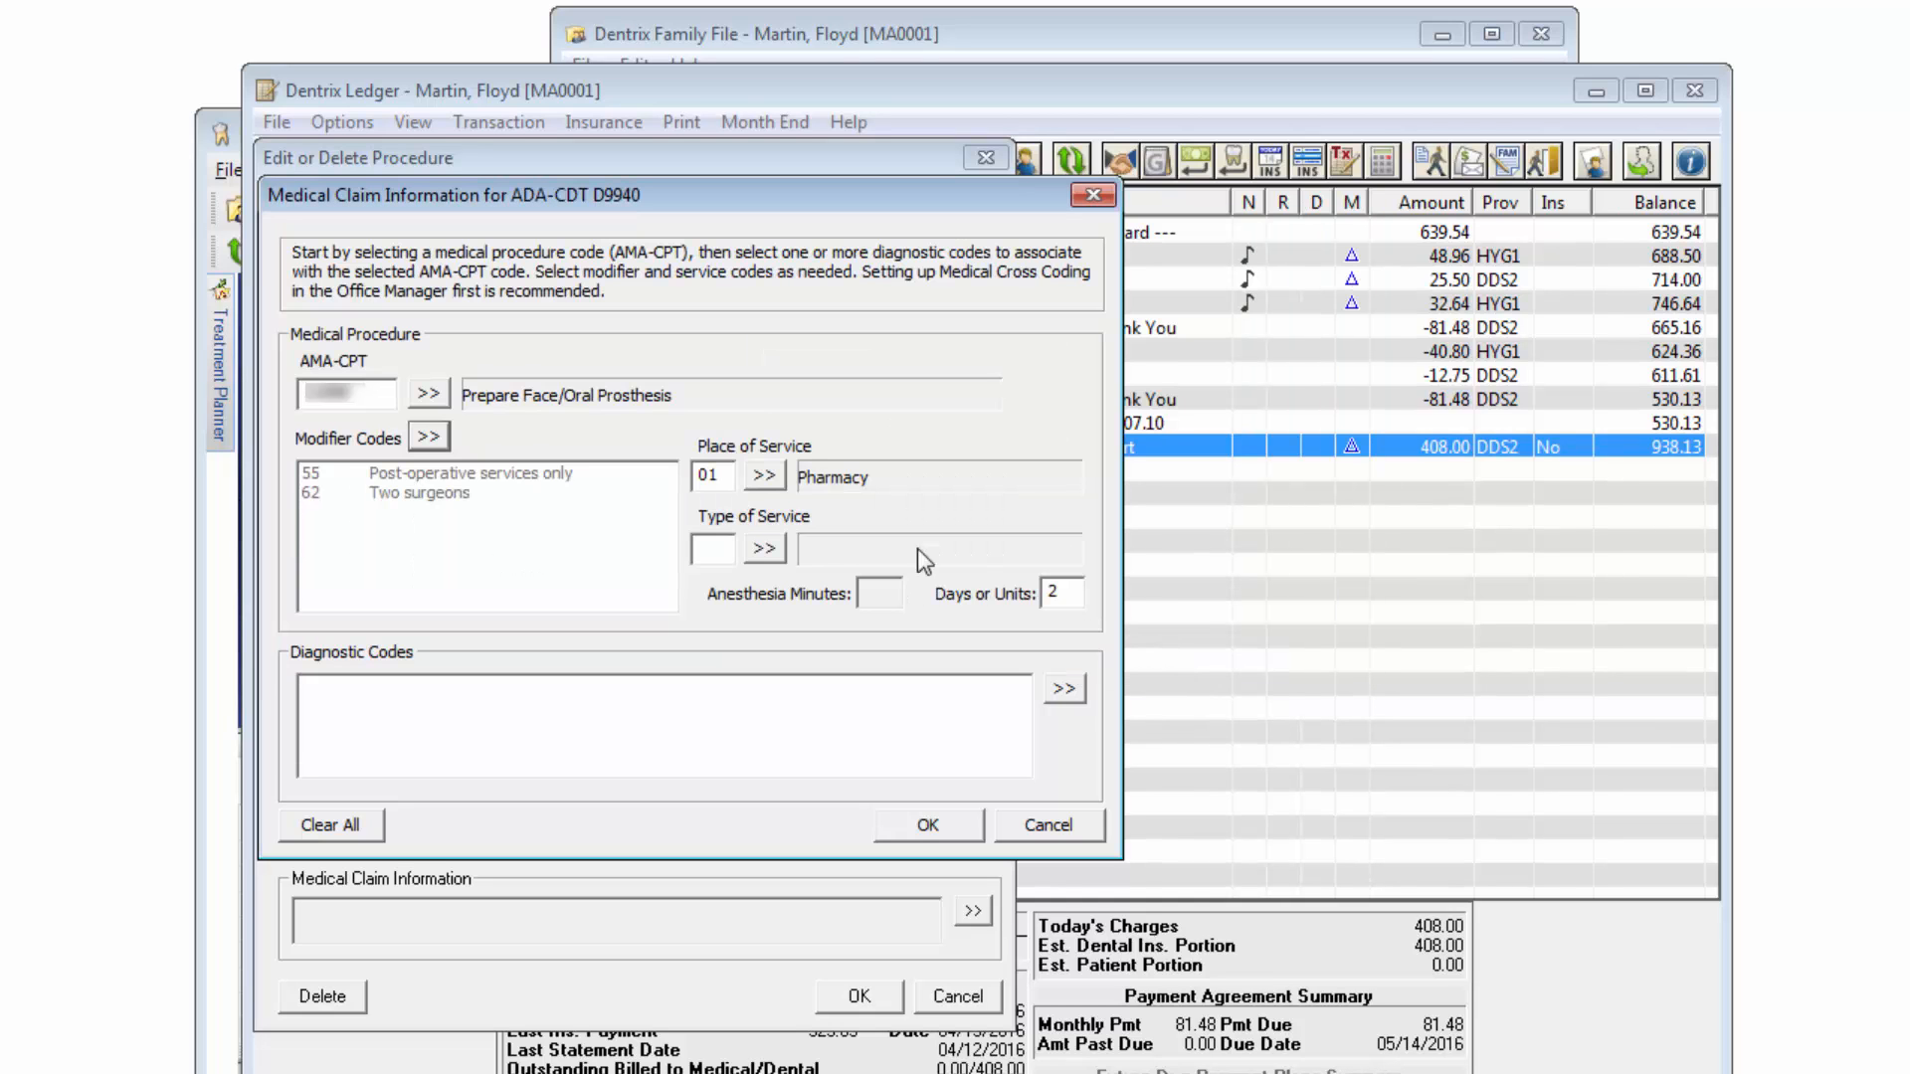
# Set the place of service to 11 Office and the type of service to 35 Dental care
pyautogui.click(764, 476)
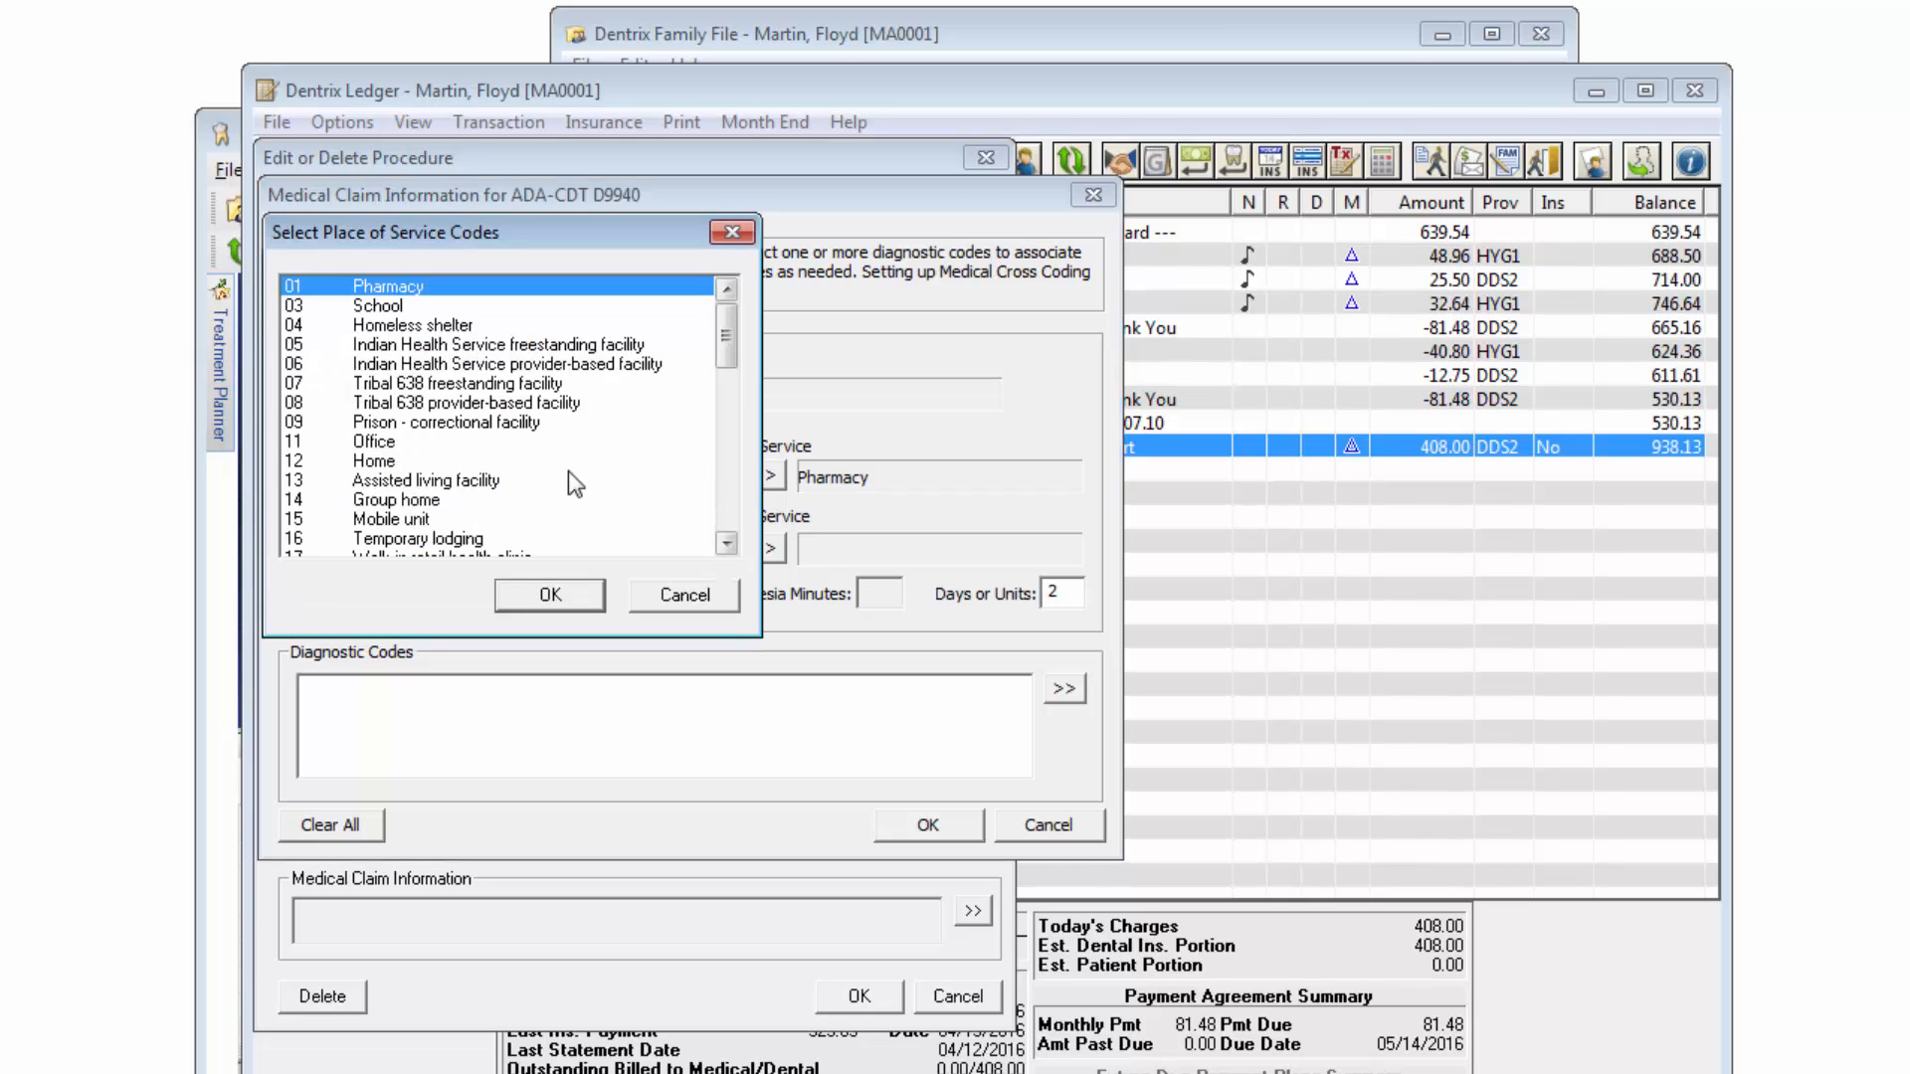
pyautogui.click(316, 442)
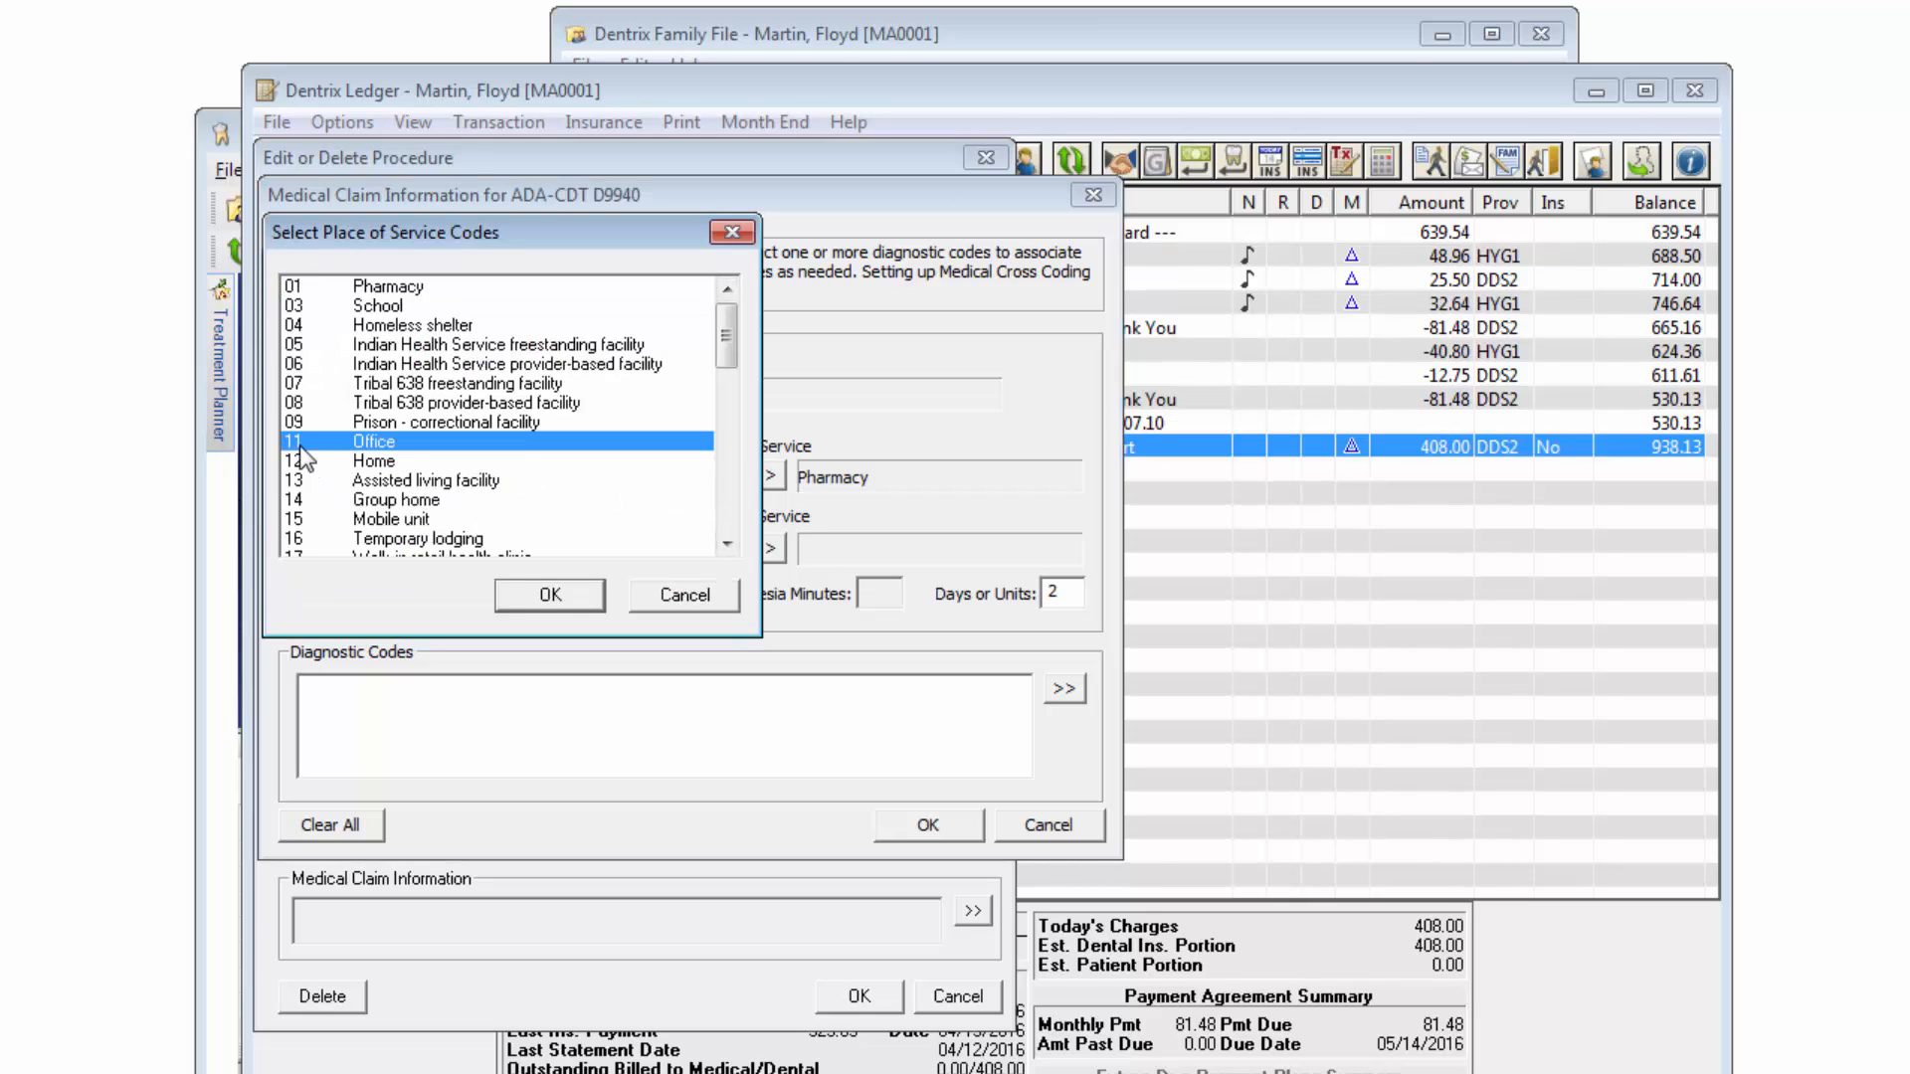
pyautogui.click(565, 591)
pyautogui.click(780, 553)
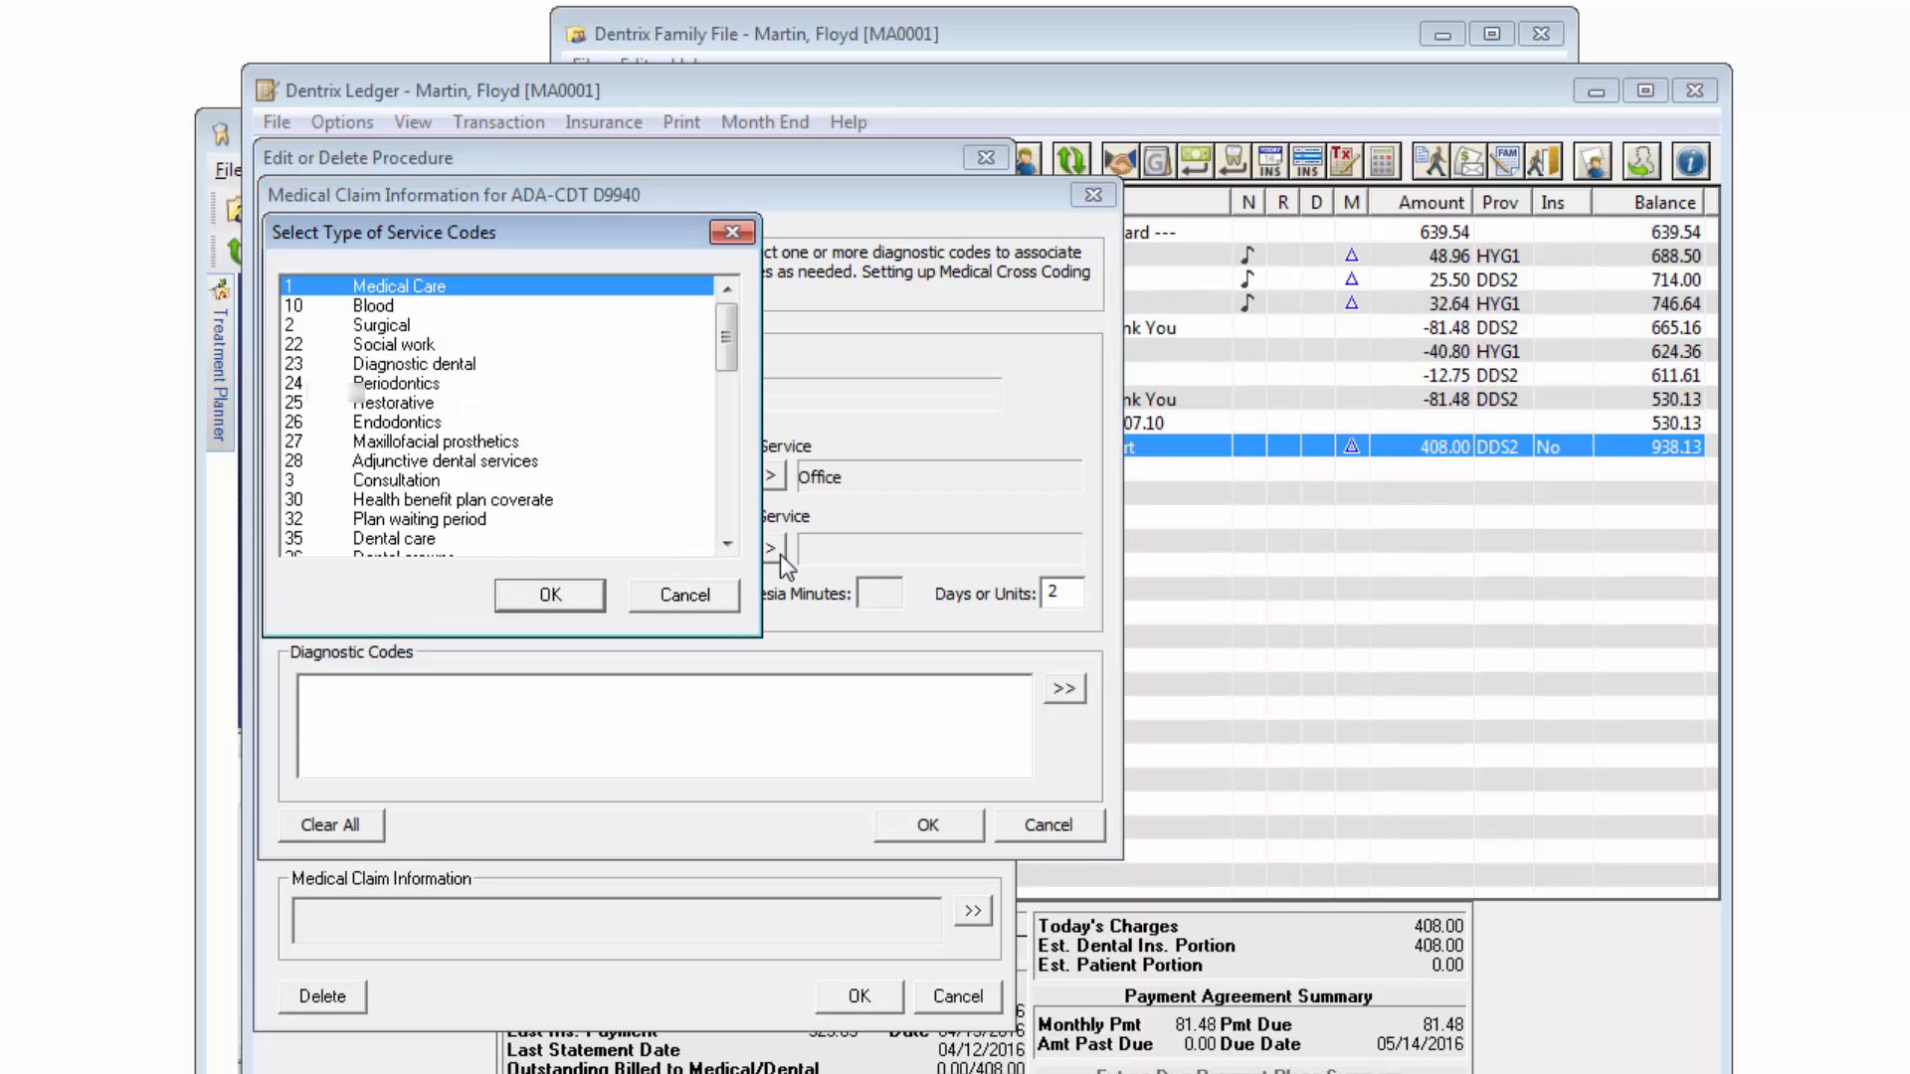
pyautogui.click(428, 539)
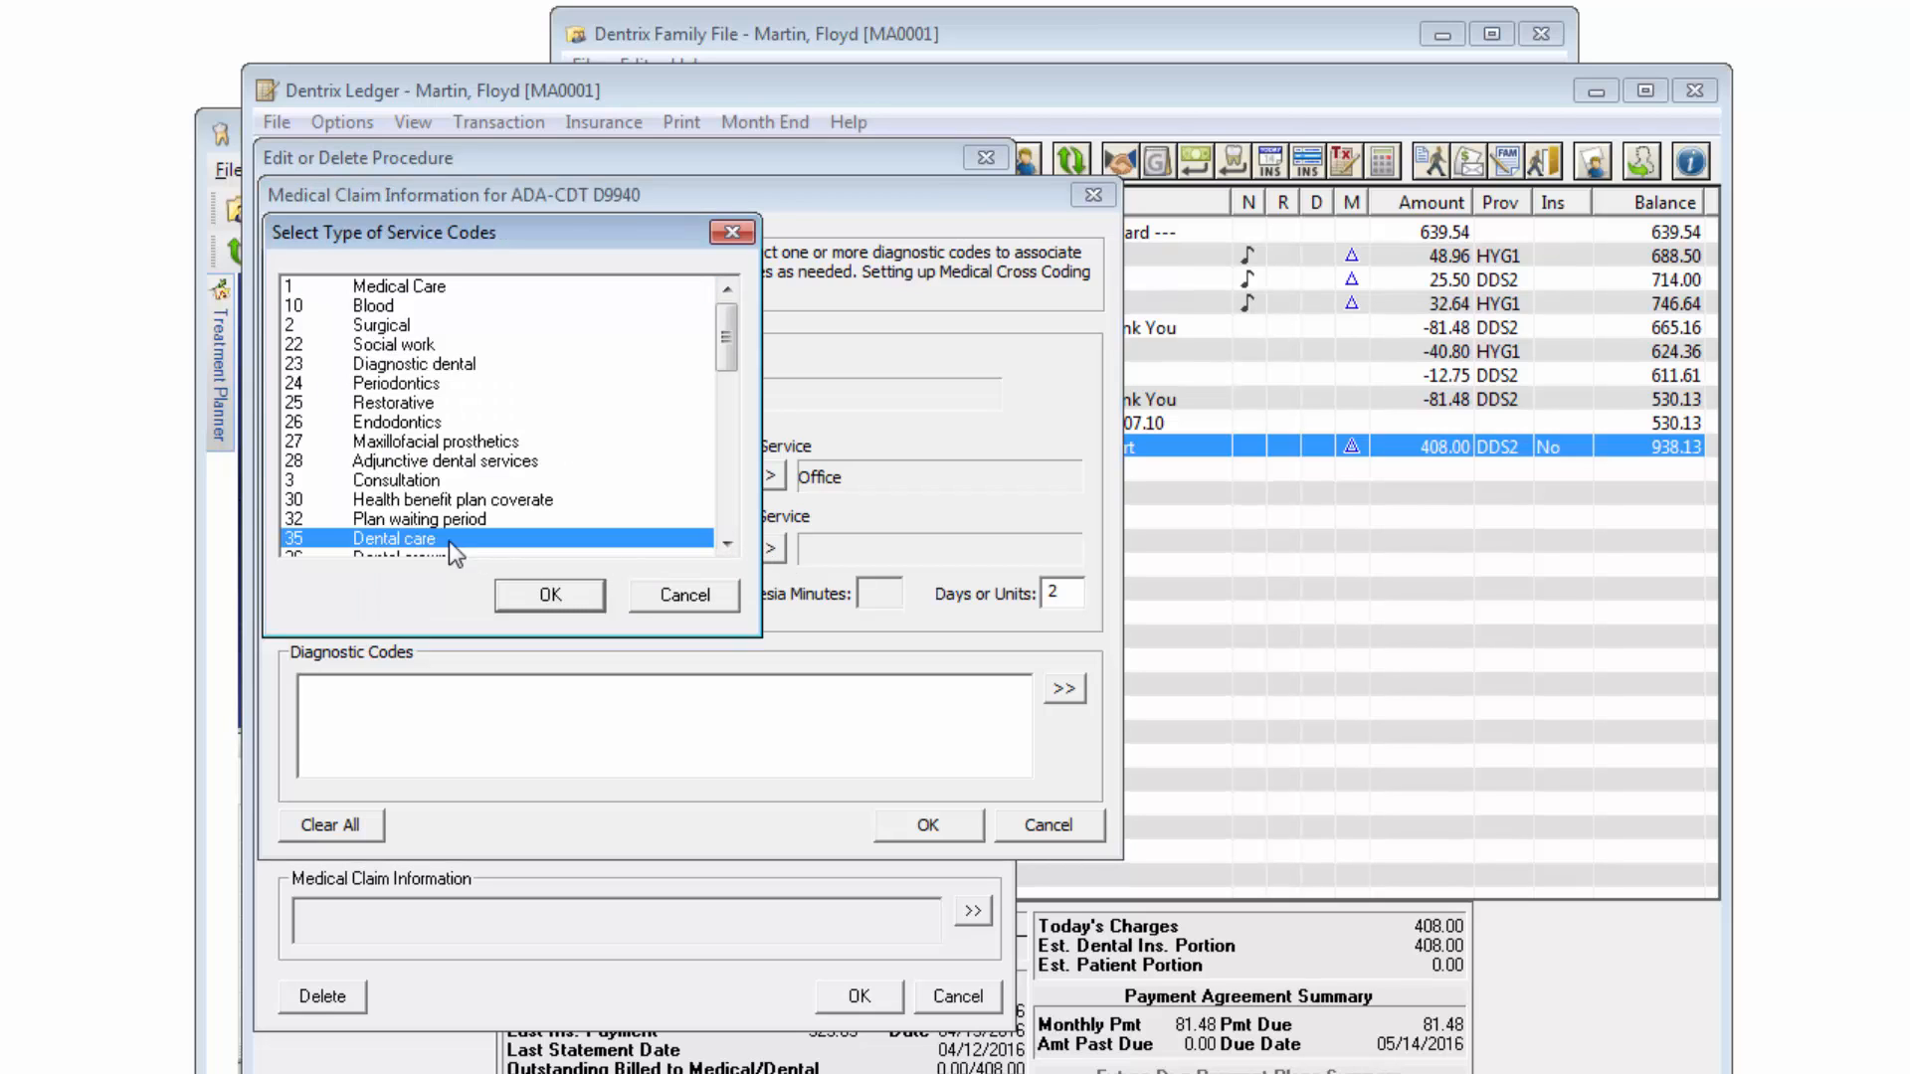
pyautogui.click(550, 595)
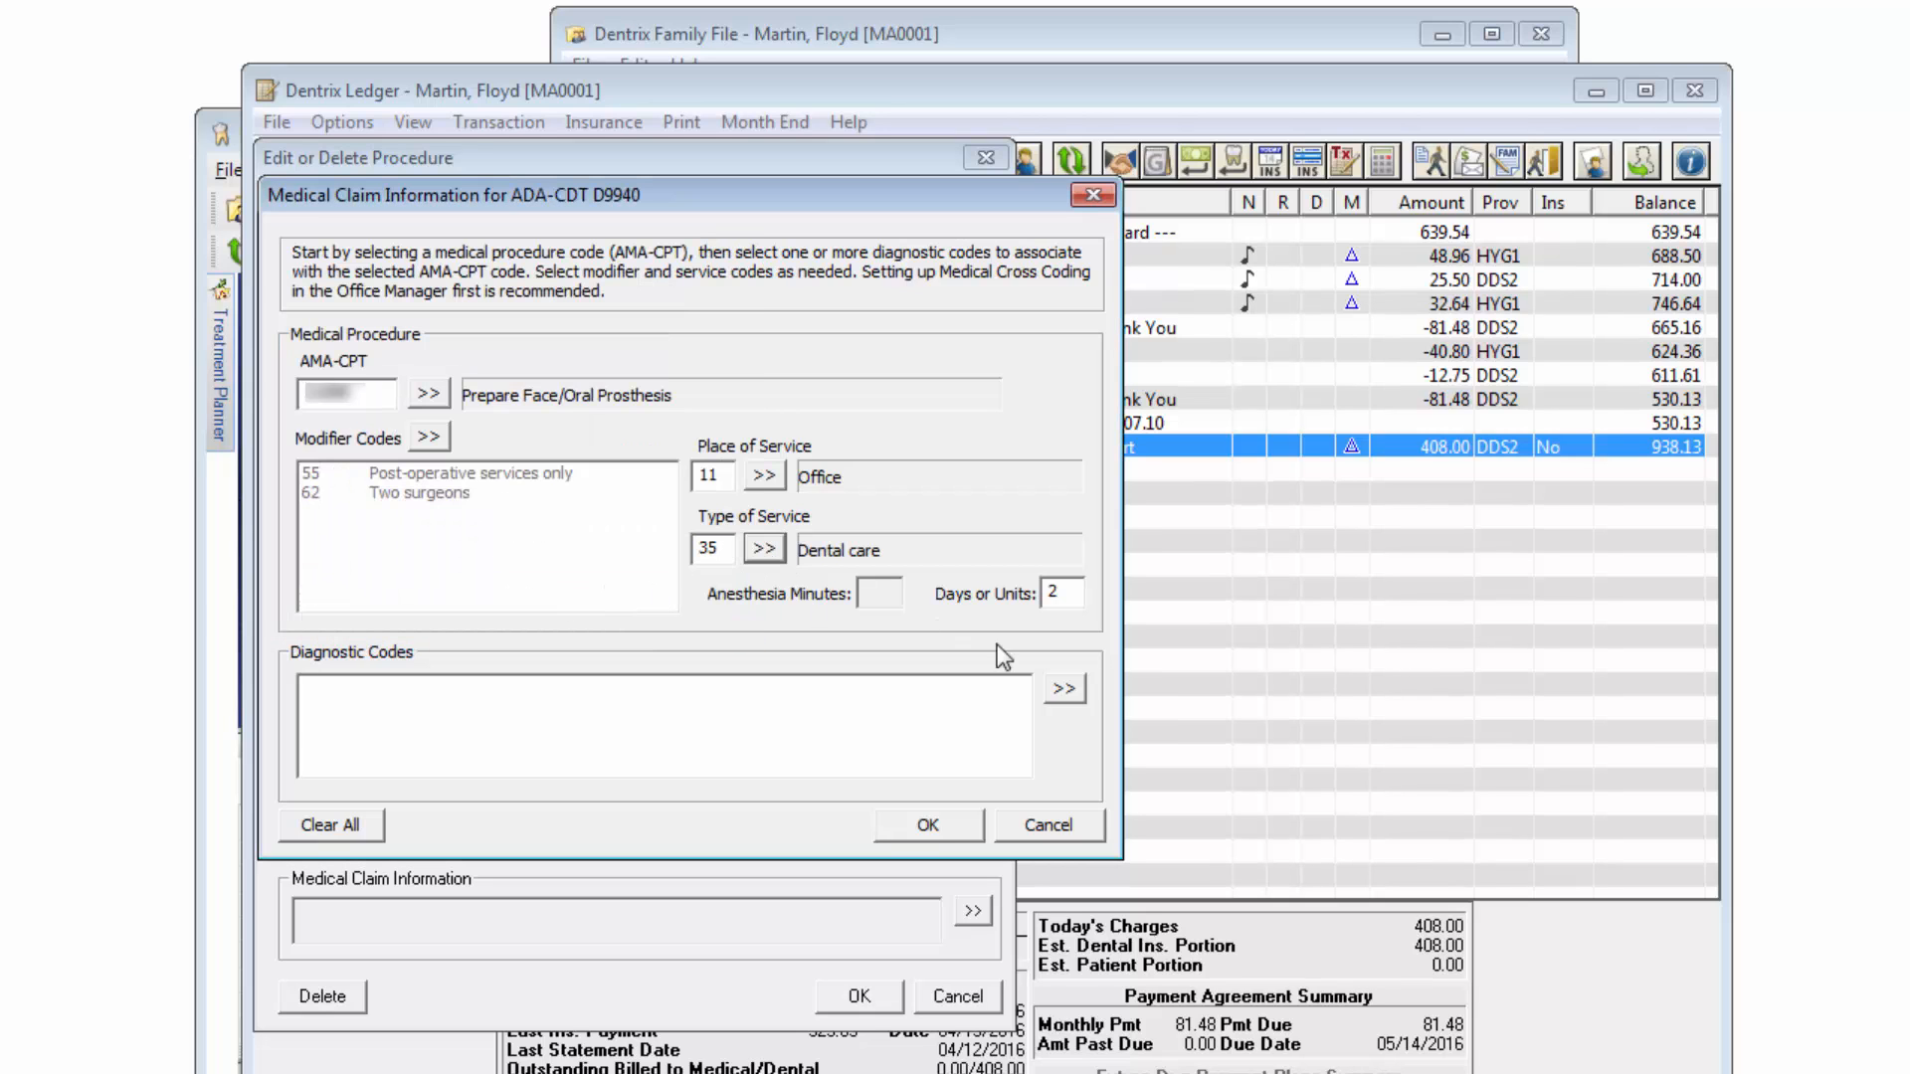
# Add the cross-coded ICD-10-CM diagnostic codes K02.52, K03.0 and K04.8 to the medical claim information
pyautogui.click(1070, 695)
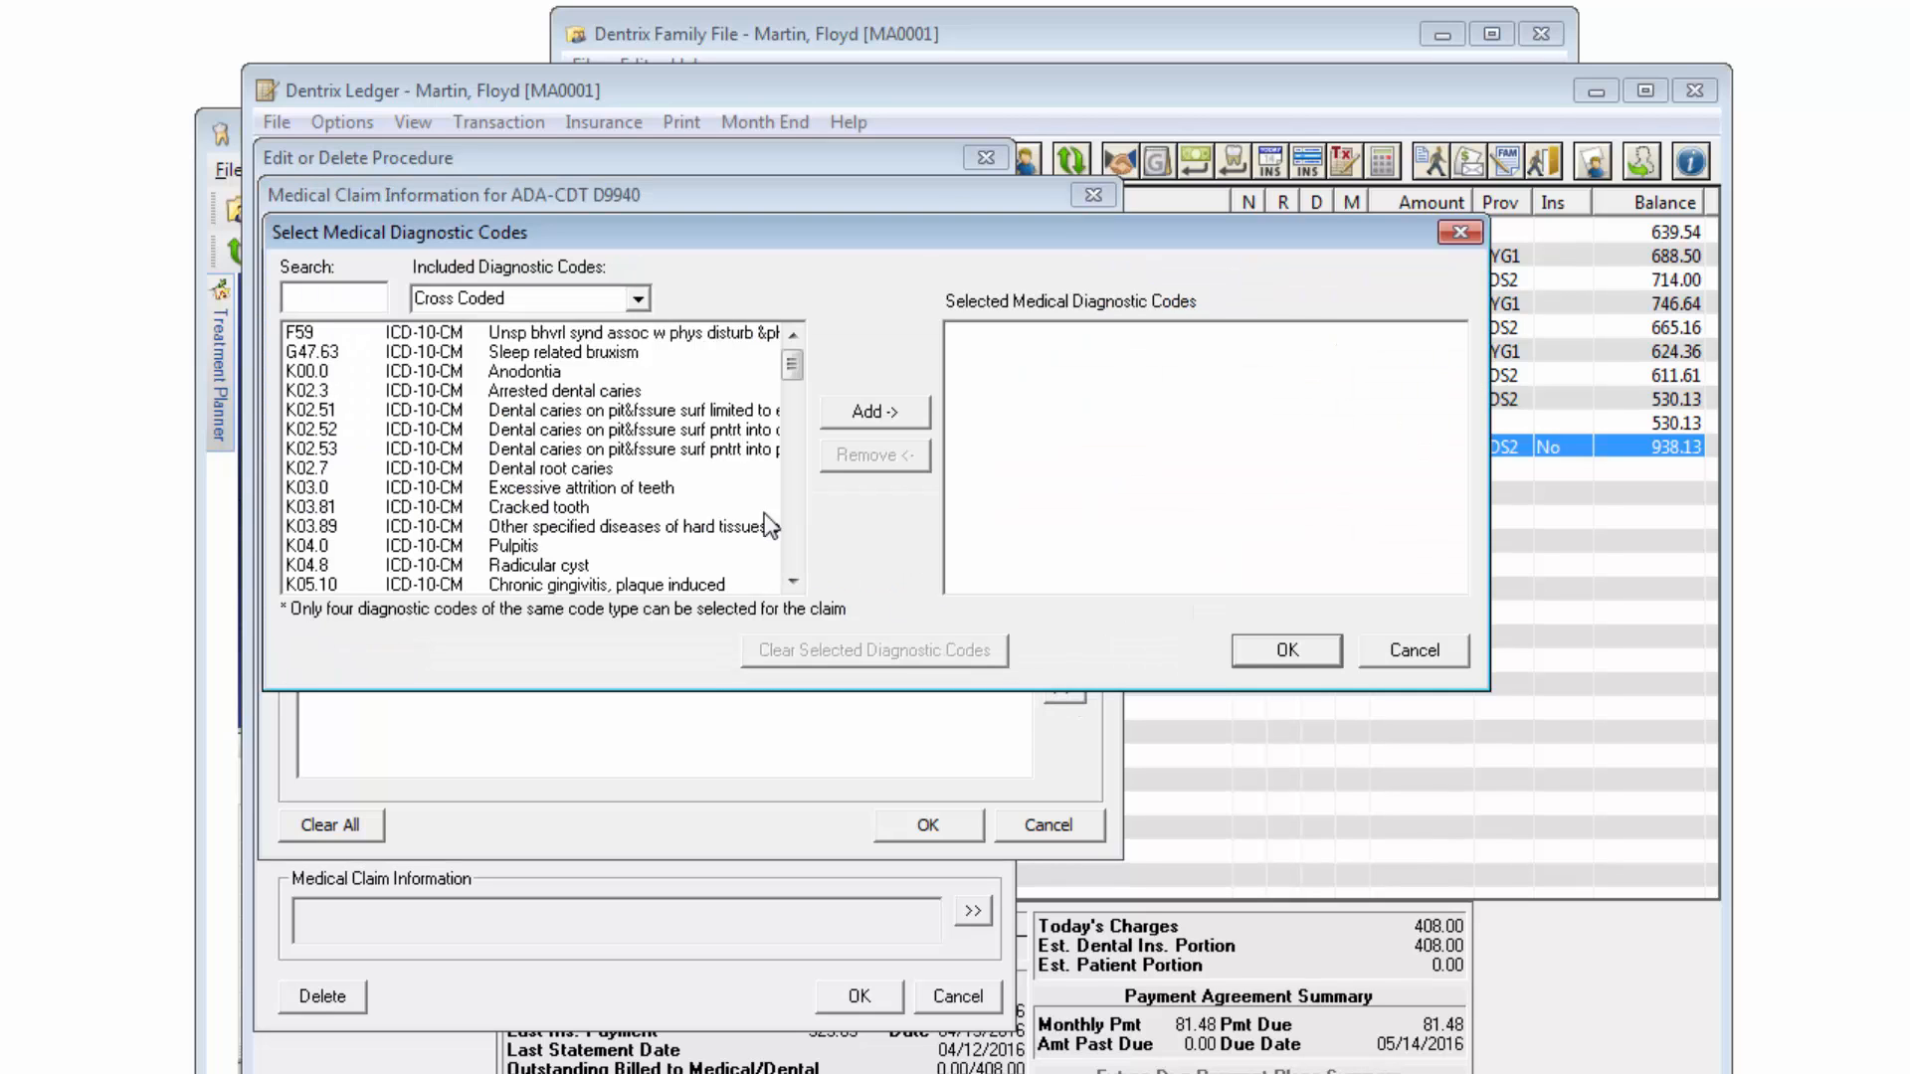
pyautogui.click(572, 438)
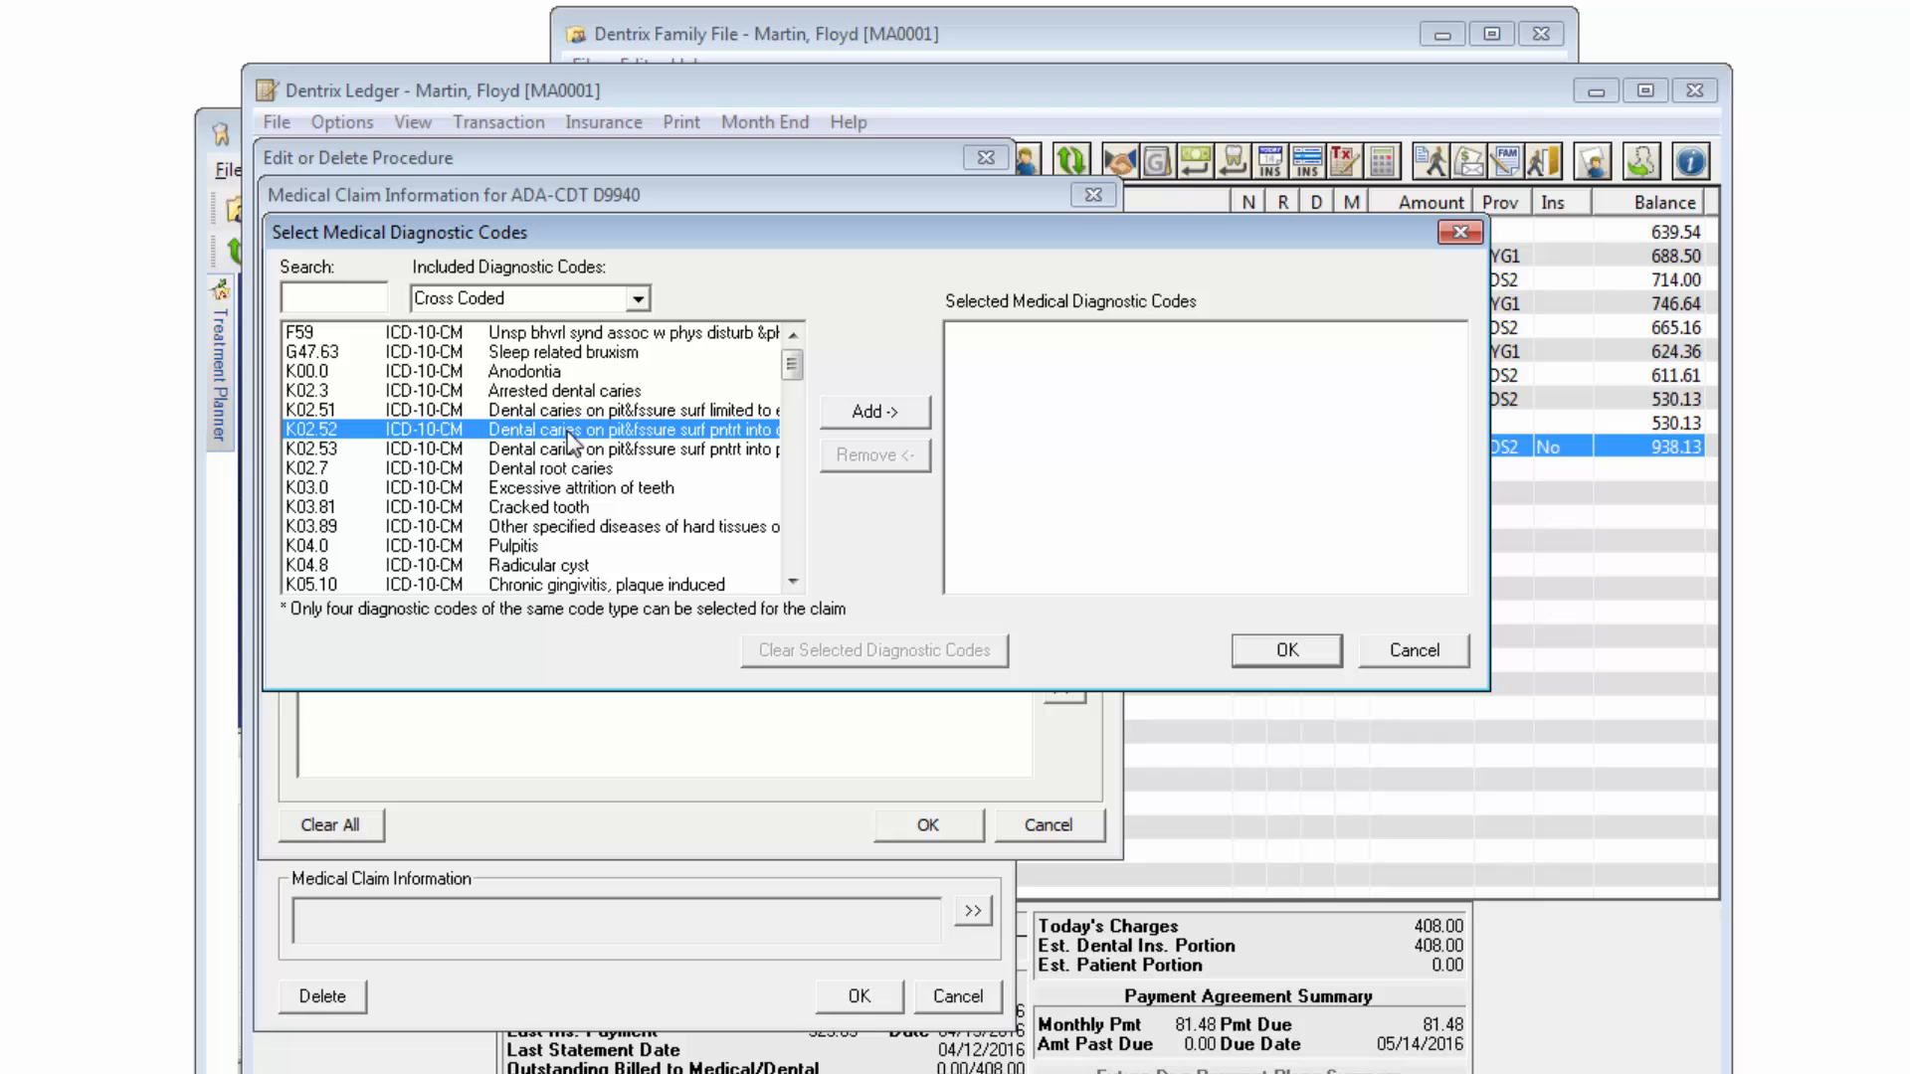
pyautogui.keyDown('ctrl'); pyautogui.click(563, 489); pyautogui.keyUp('ctrl')
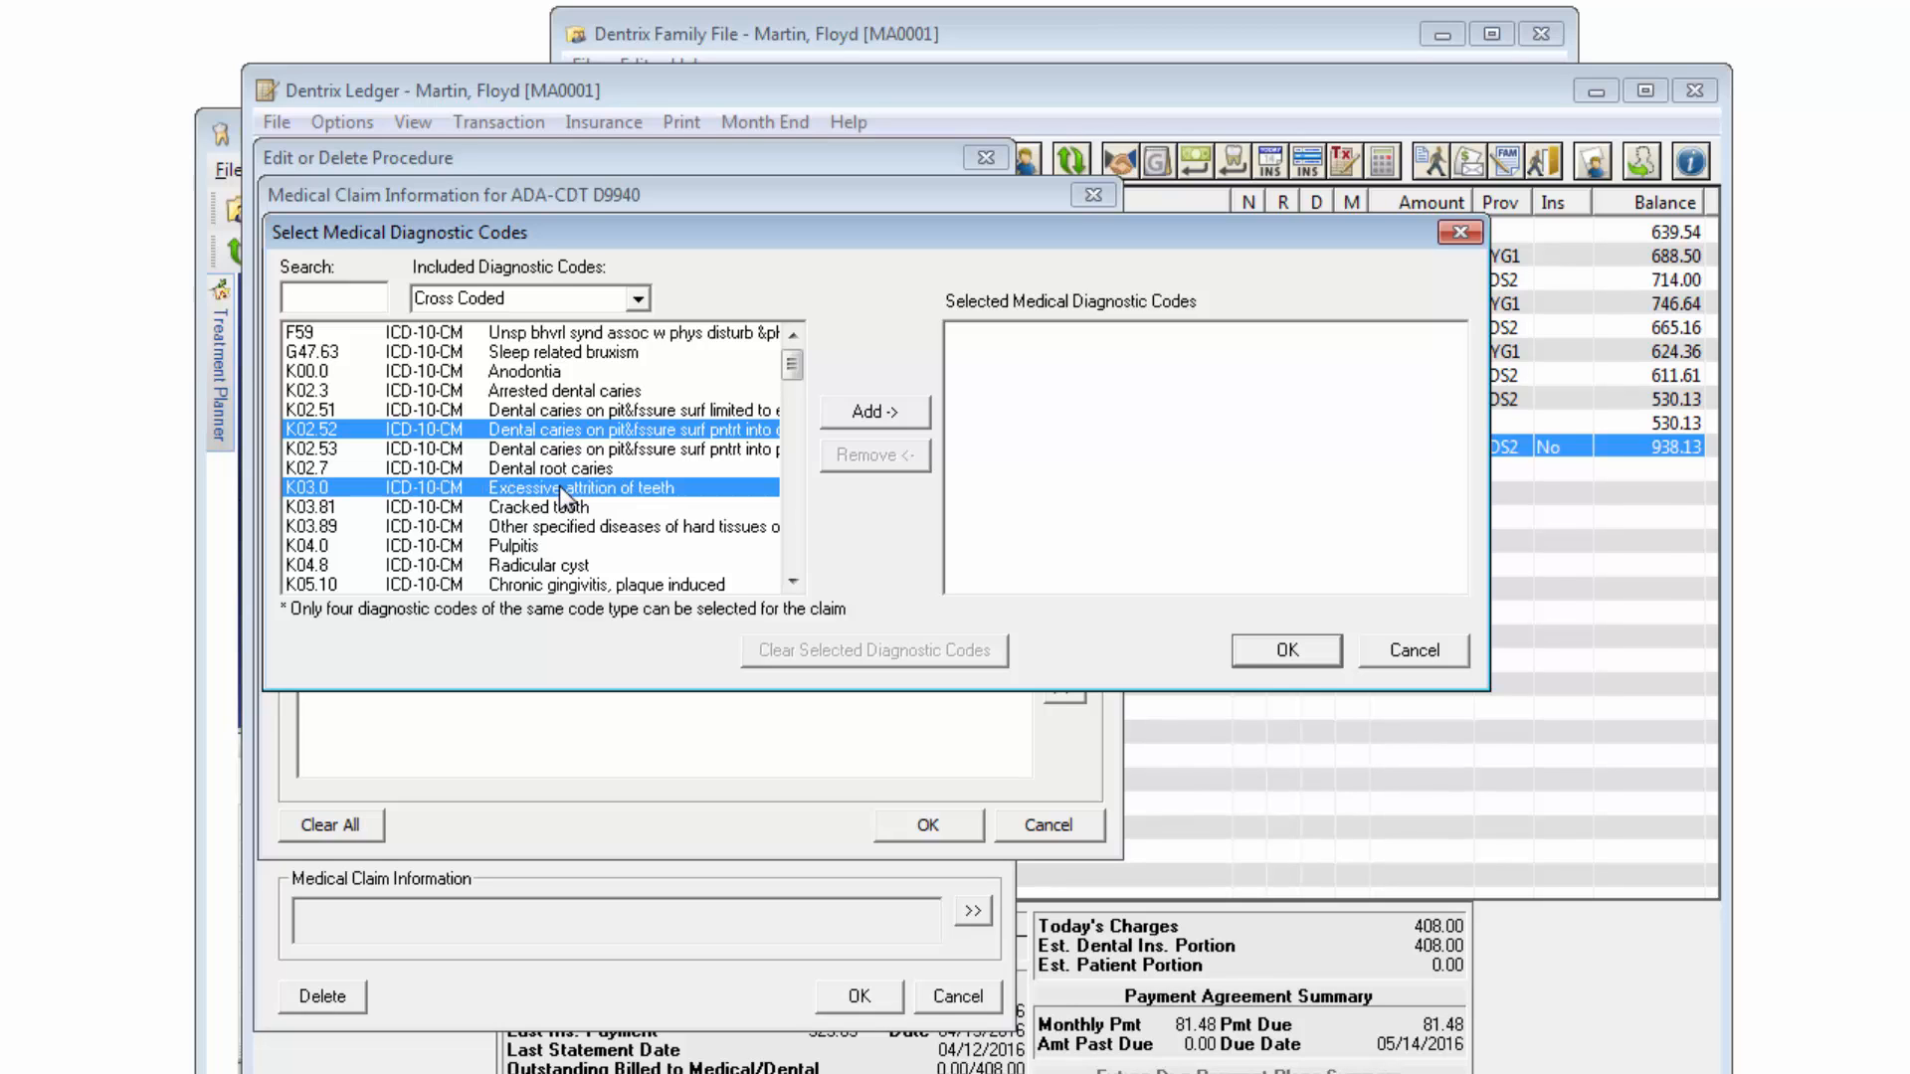
pyautogui.keyDown('ctrl'); pyautogui.click(550, 566); pyautogui.keyUp('ctrl')
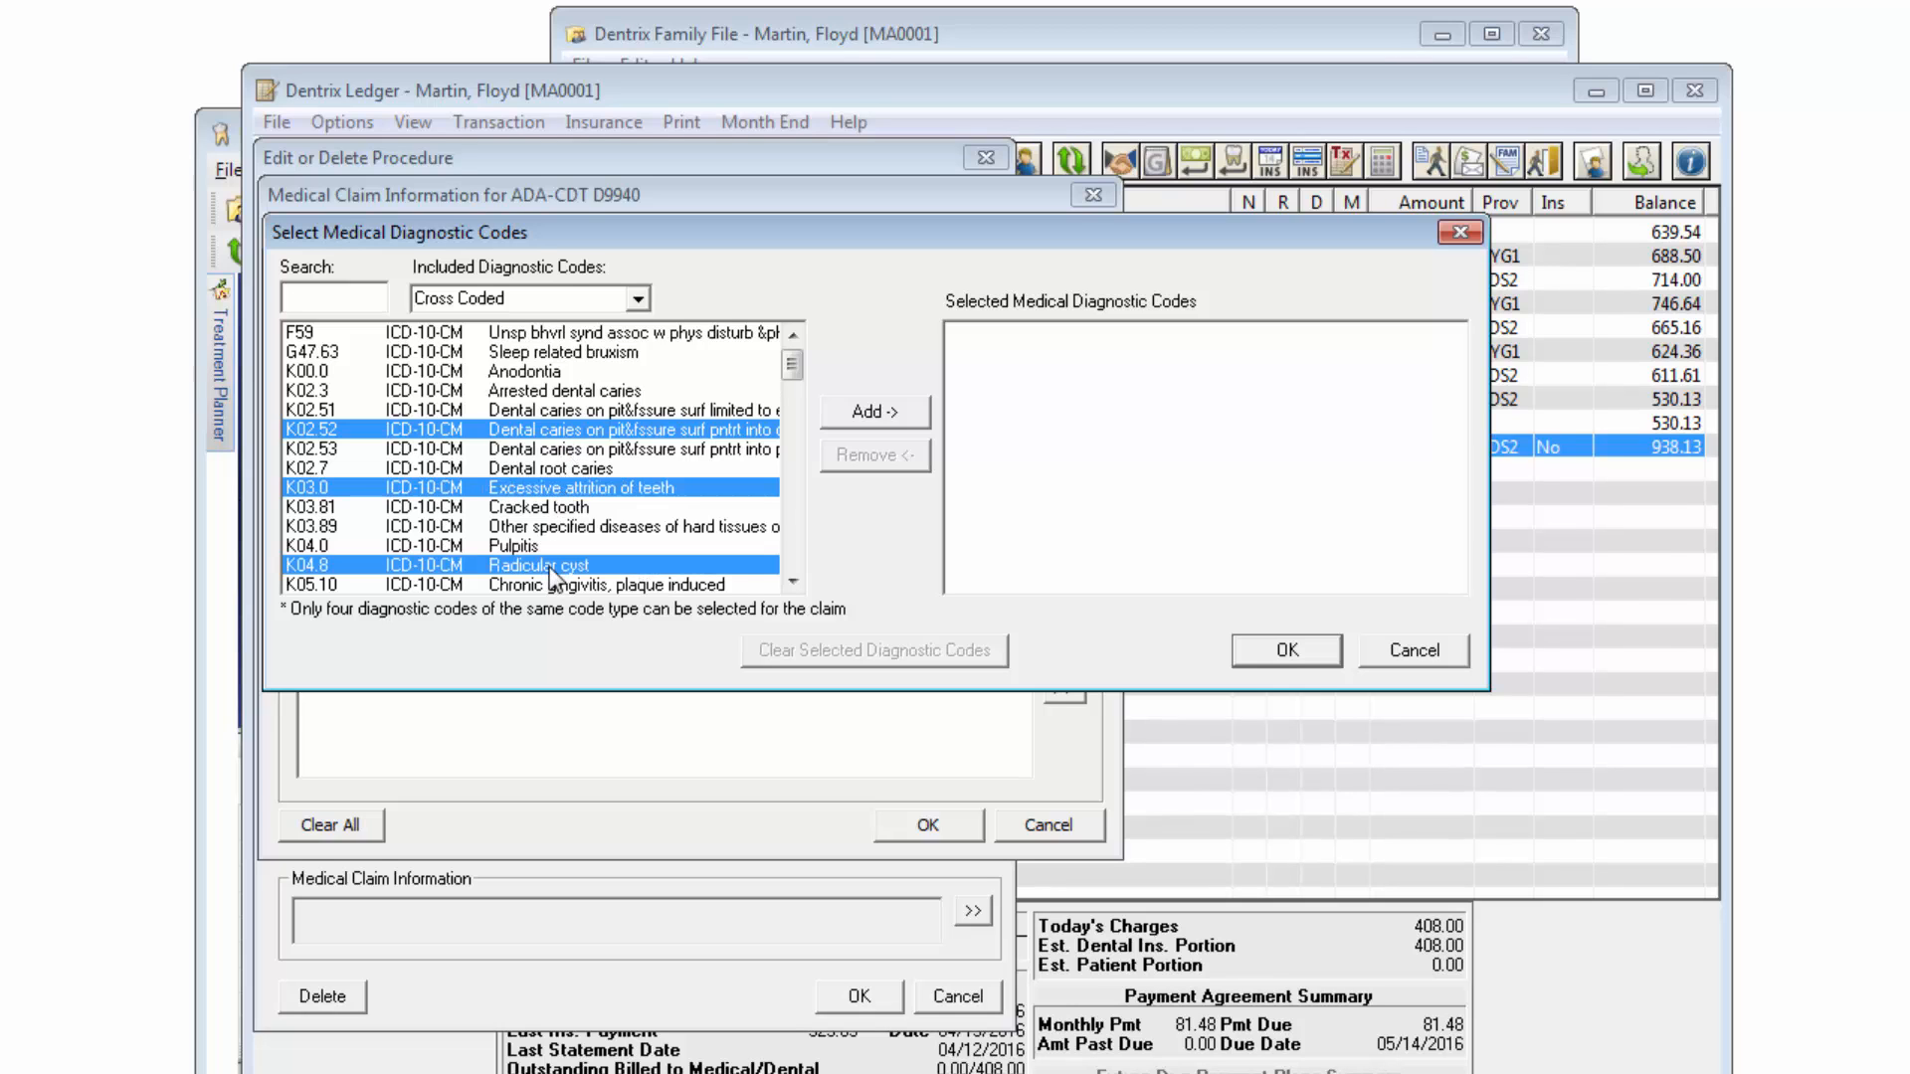
pyautogui.click(866, 412)
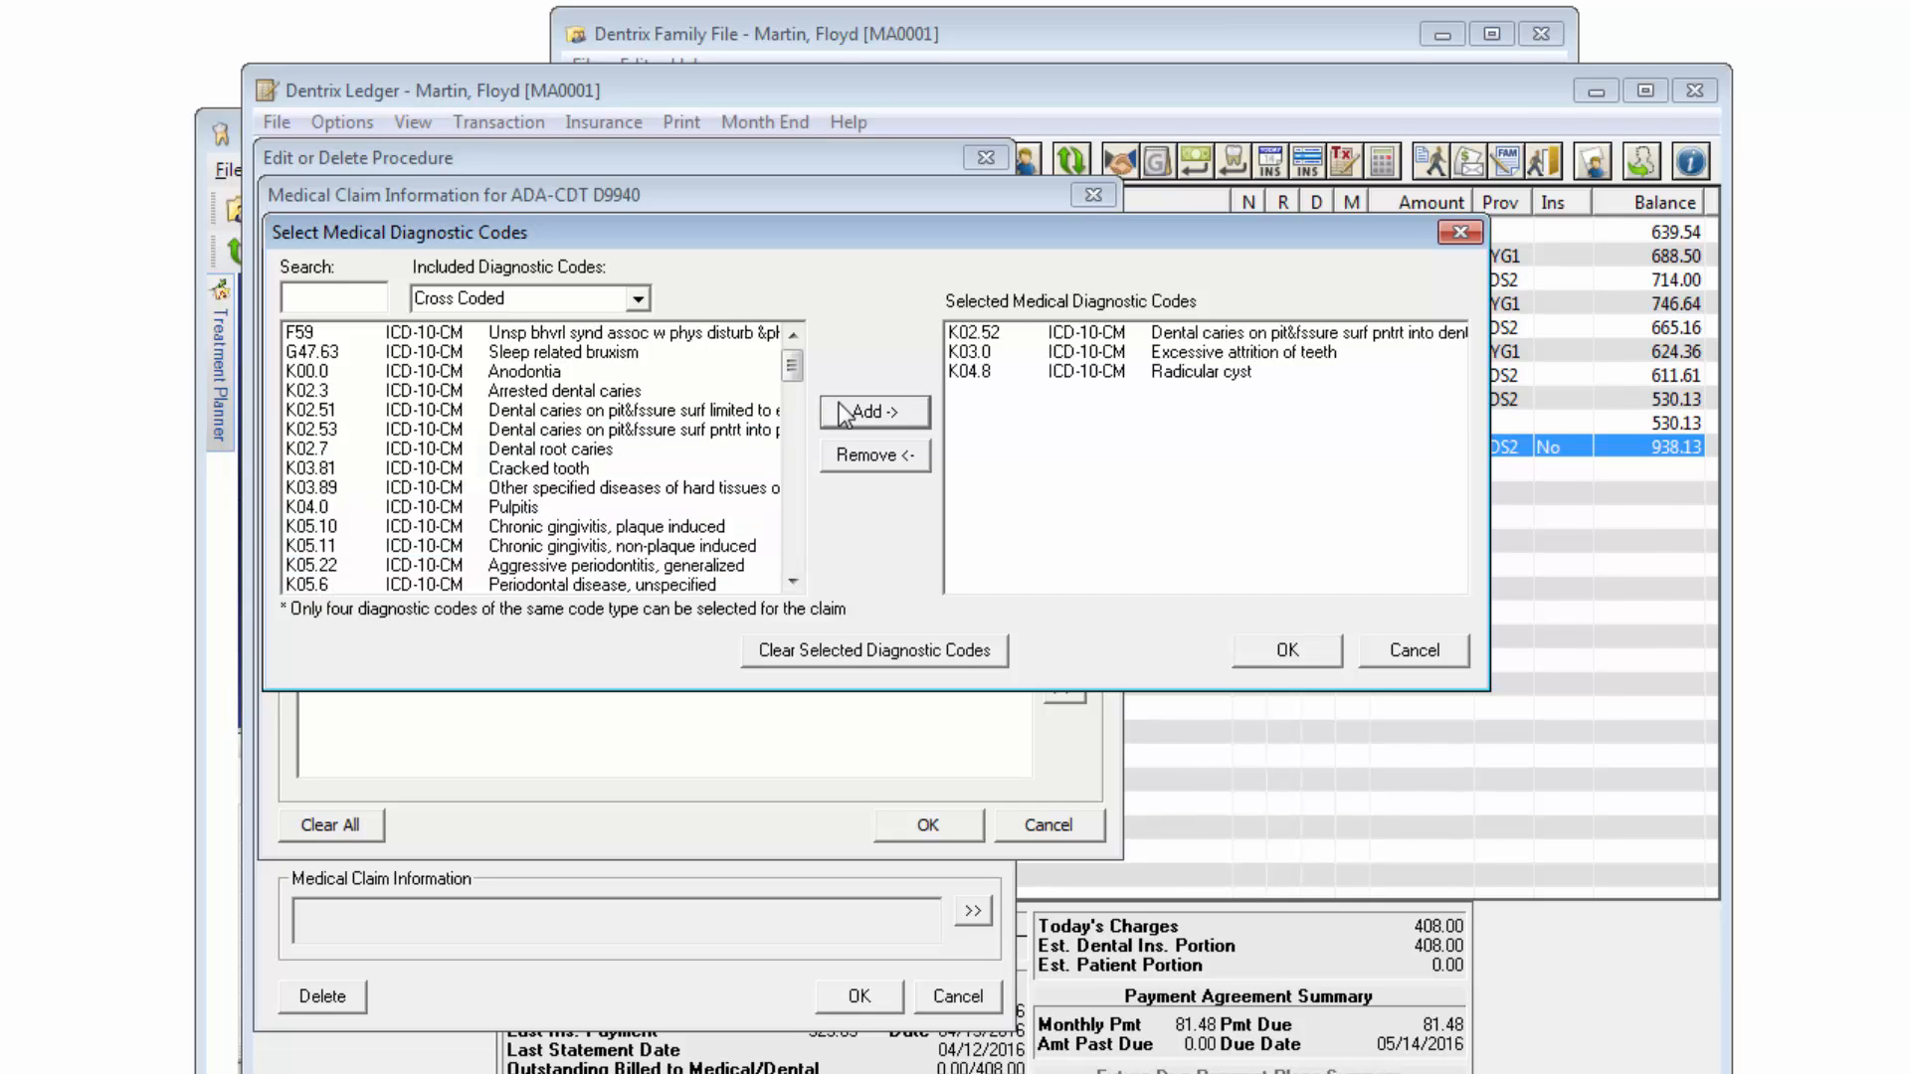
pyautogui.click(635, 299)
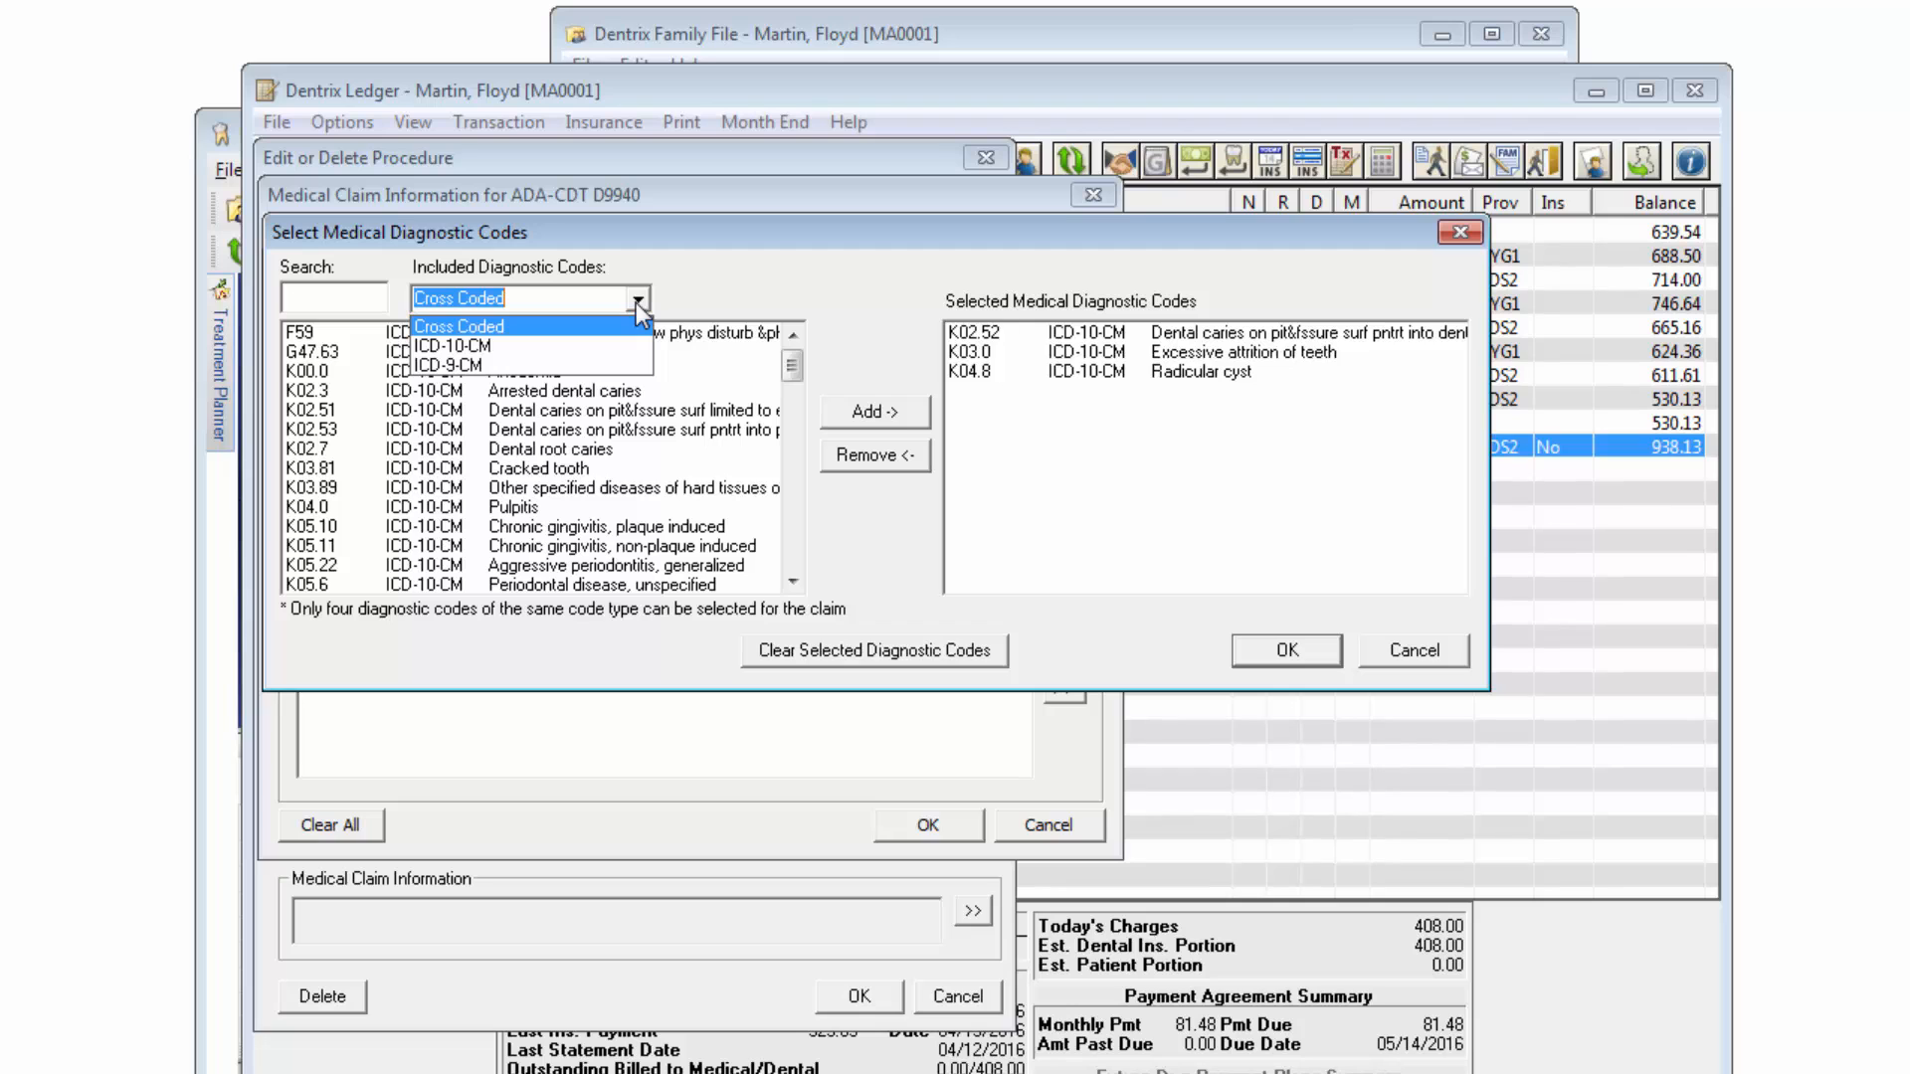
pyautogui.click(636, 302)
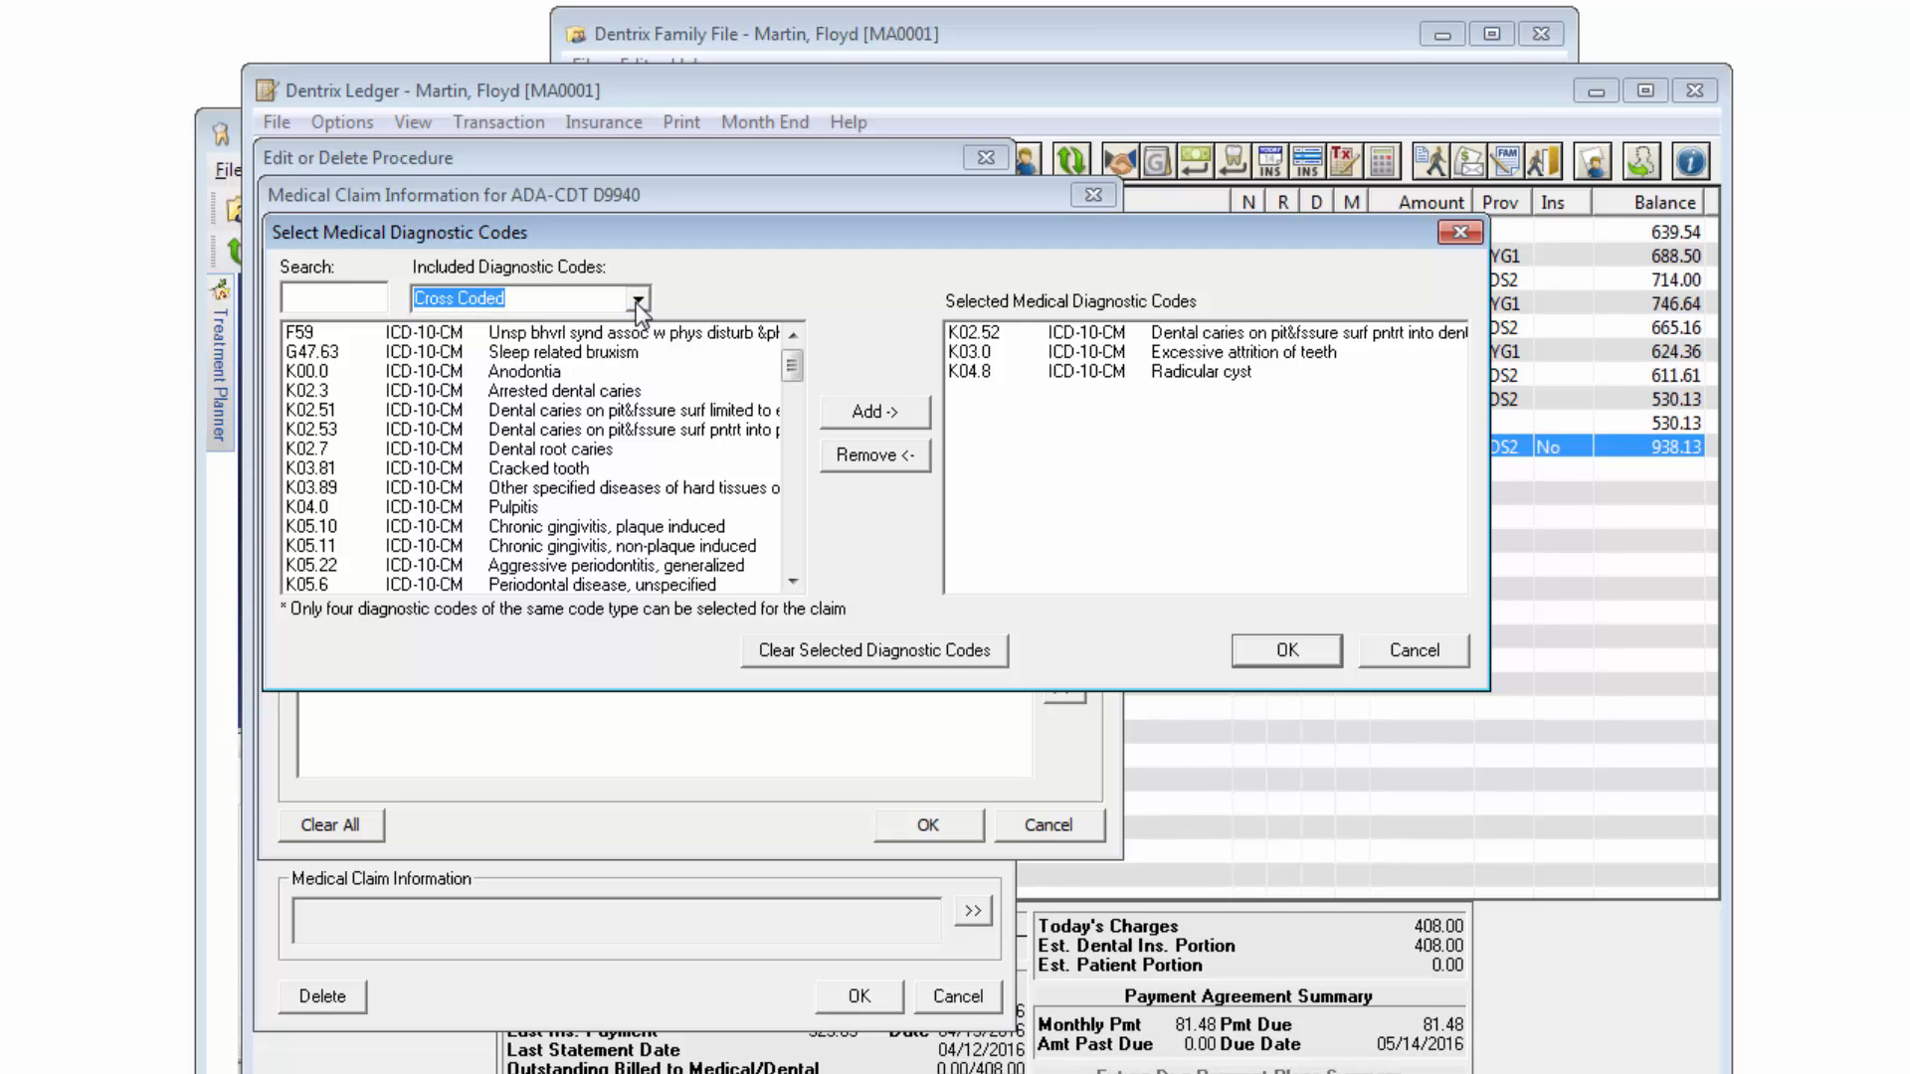
pyautogui.click(1287, 651)
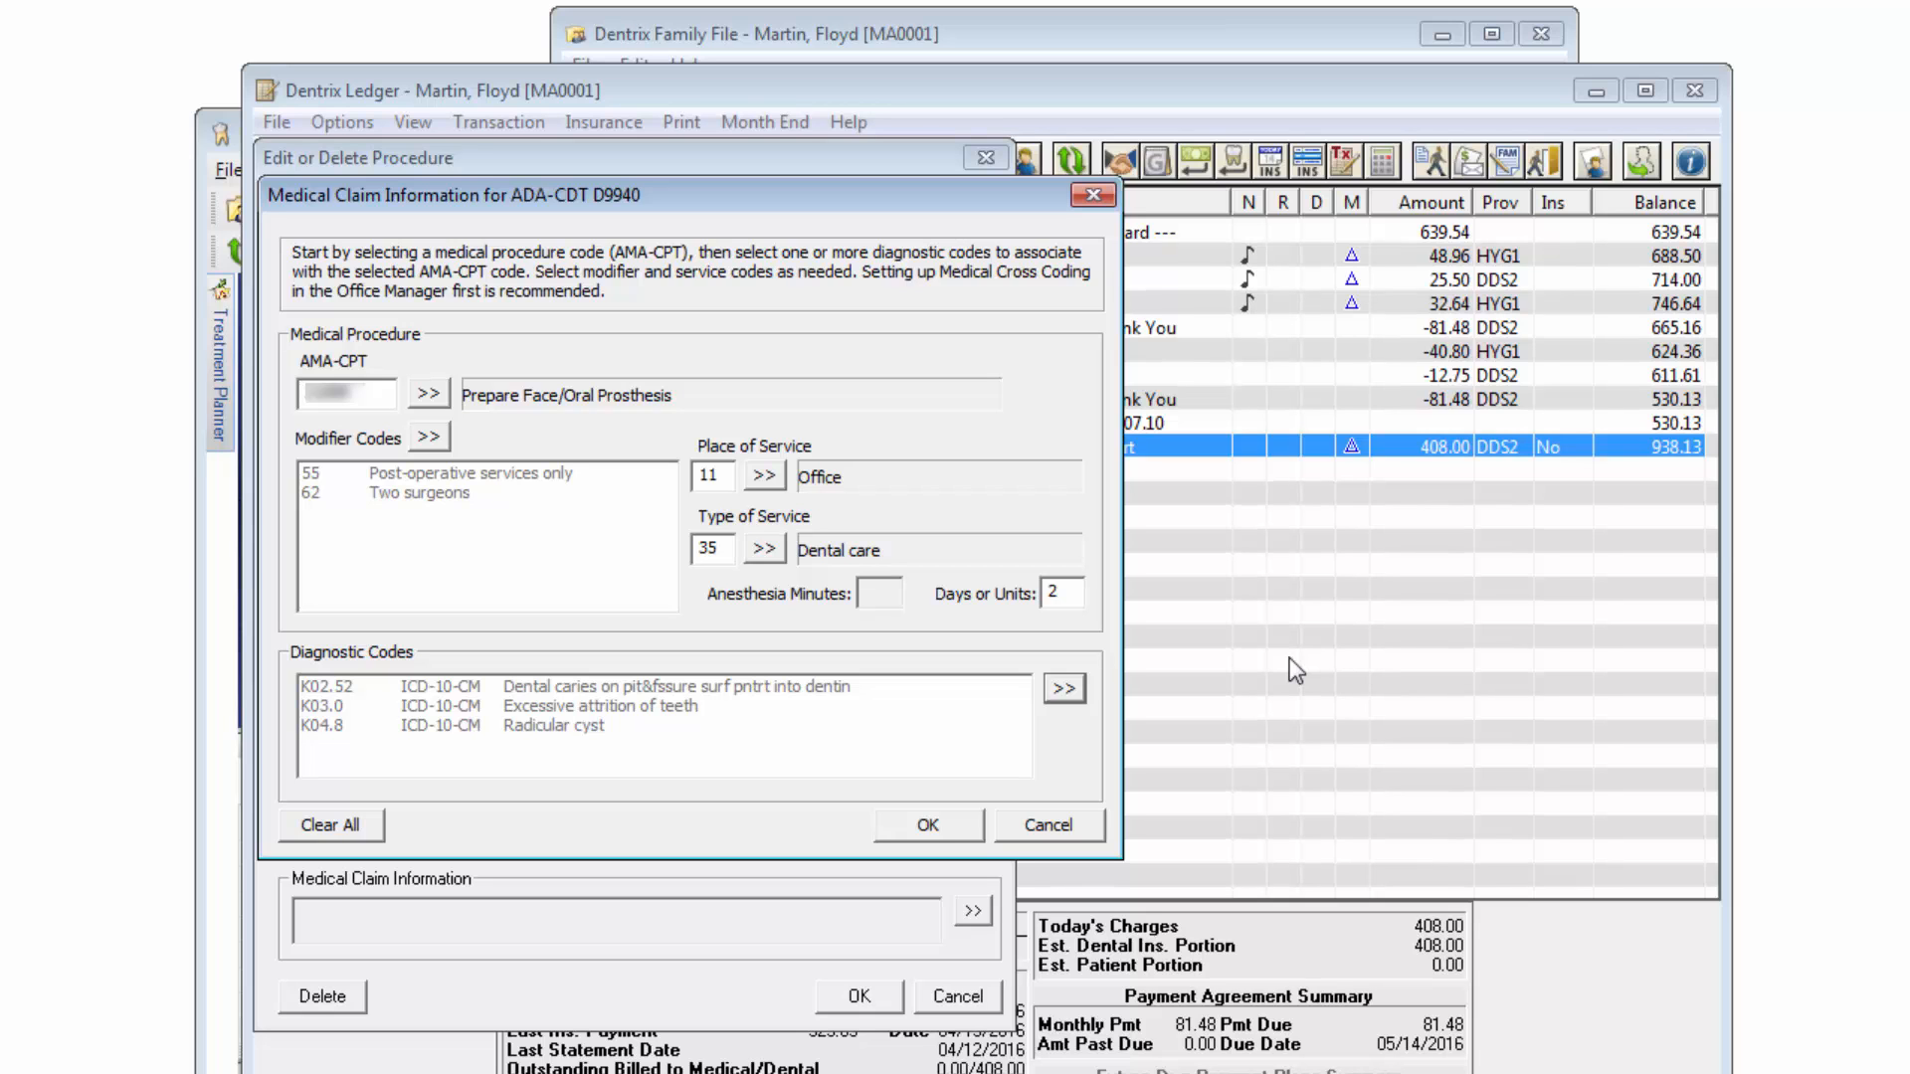
# Save the medical claim information with the occlusal guards procedure and check its medical marker in the patient chart, returning to the ledger
pyautogui.click(951, 833)
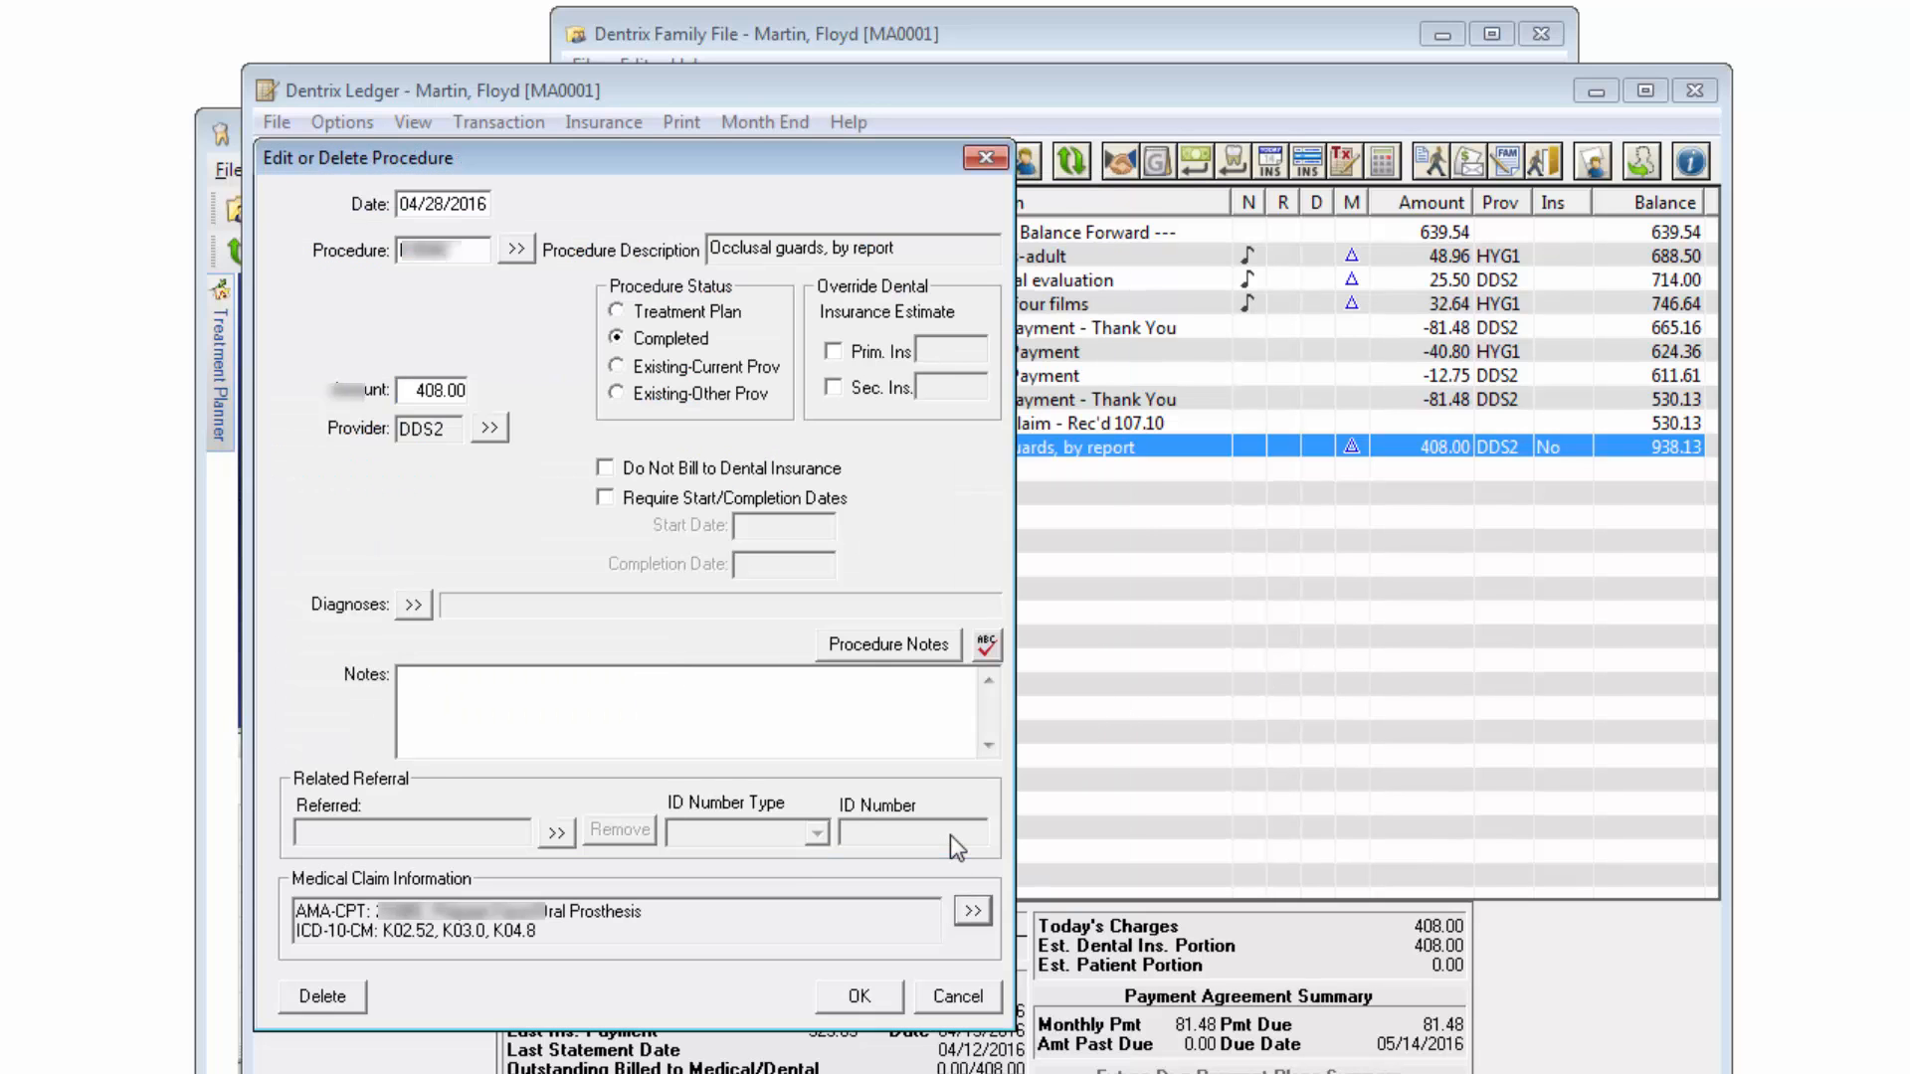
pyautogui.click(892, 988)
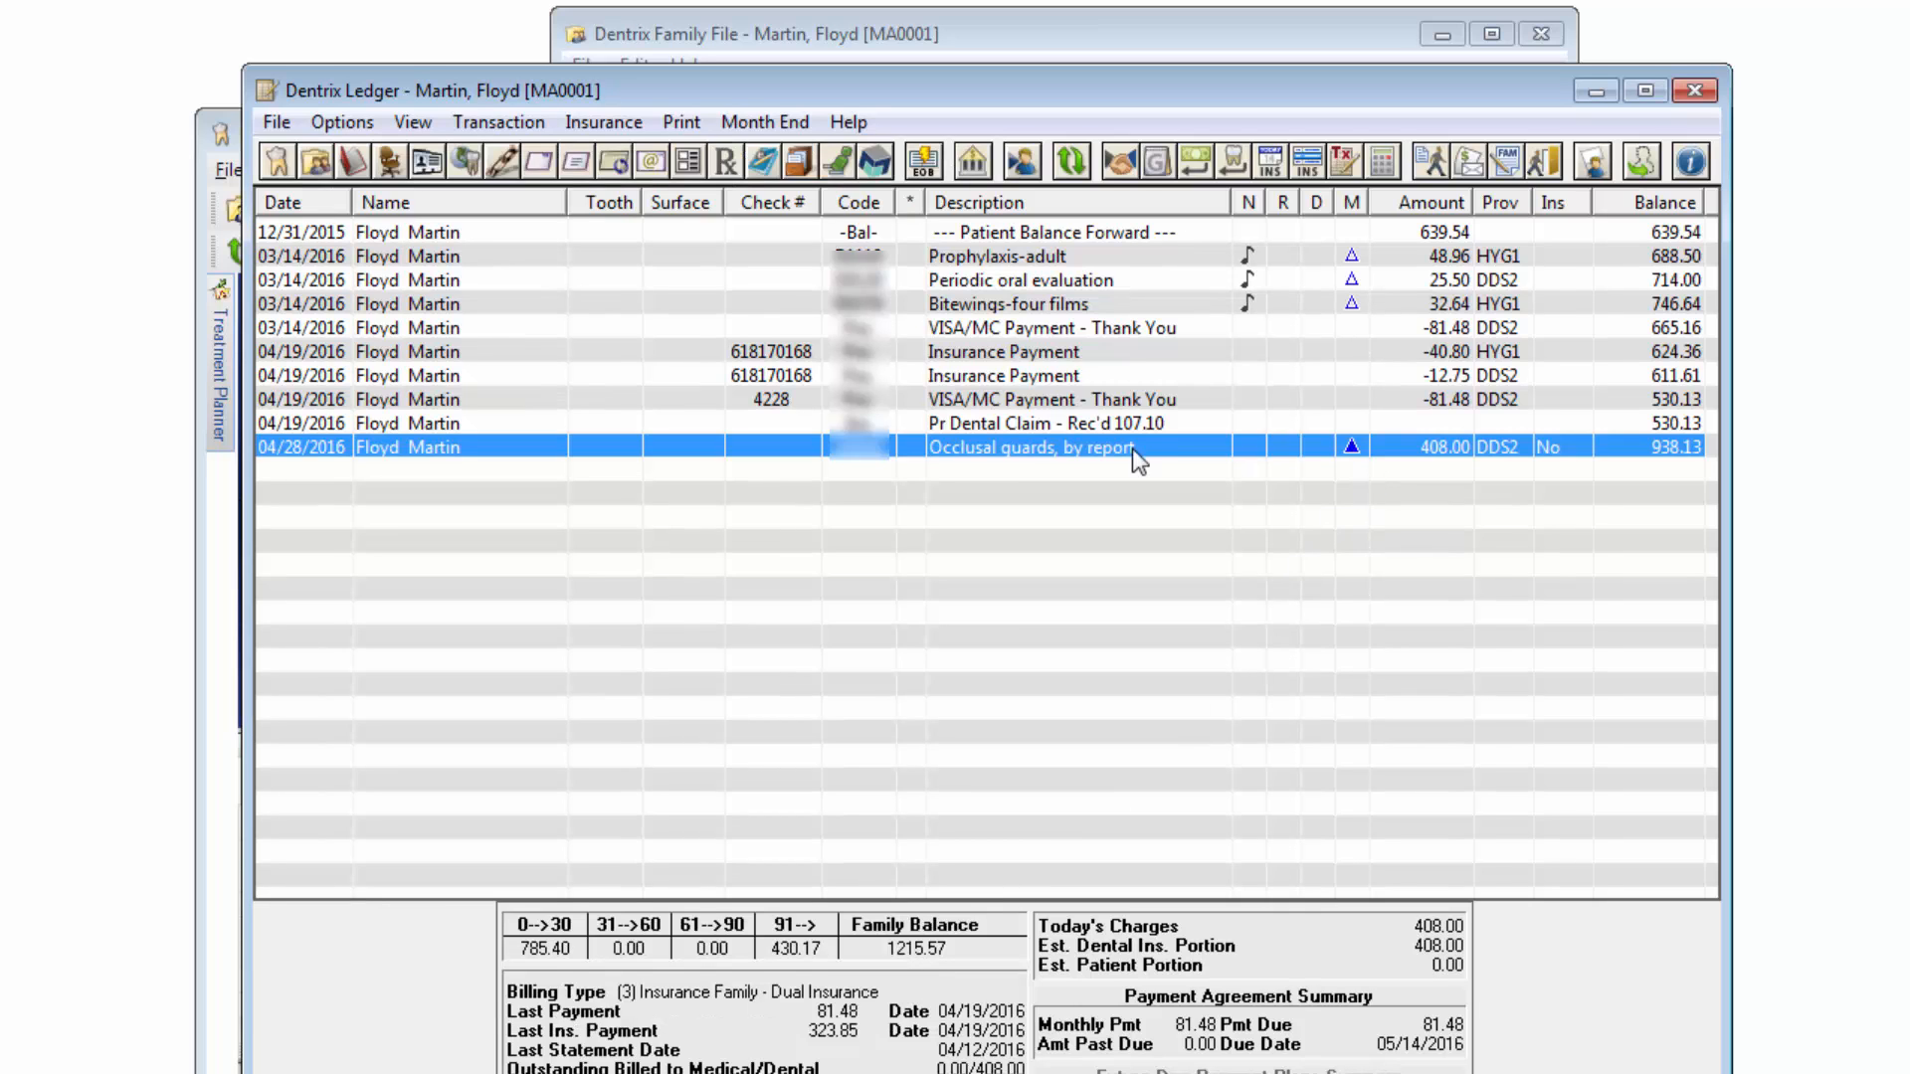
pyautogui.click(278, 161)
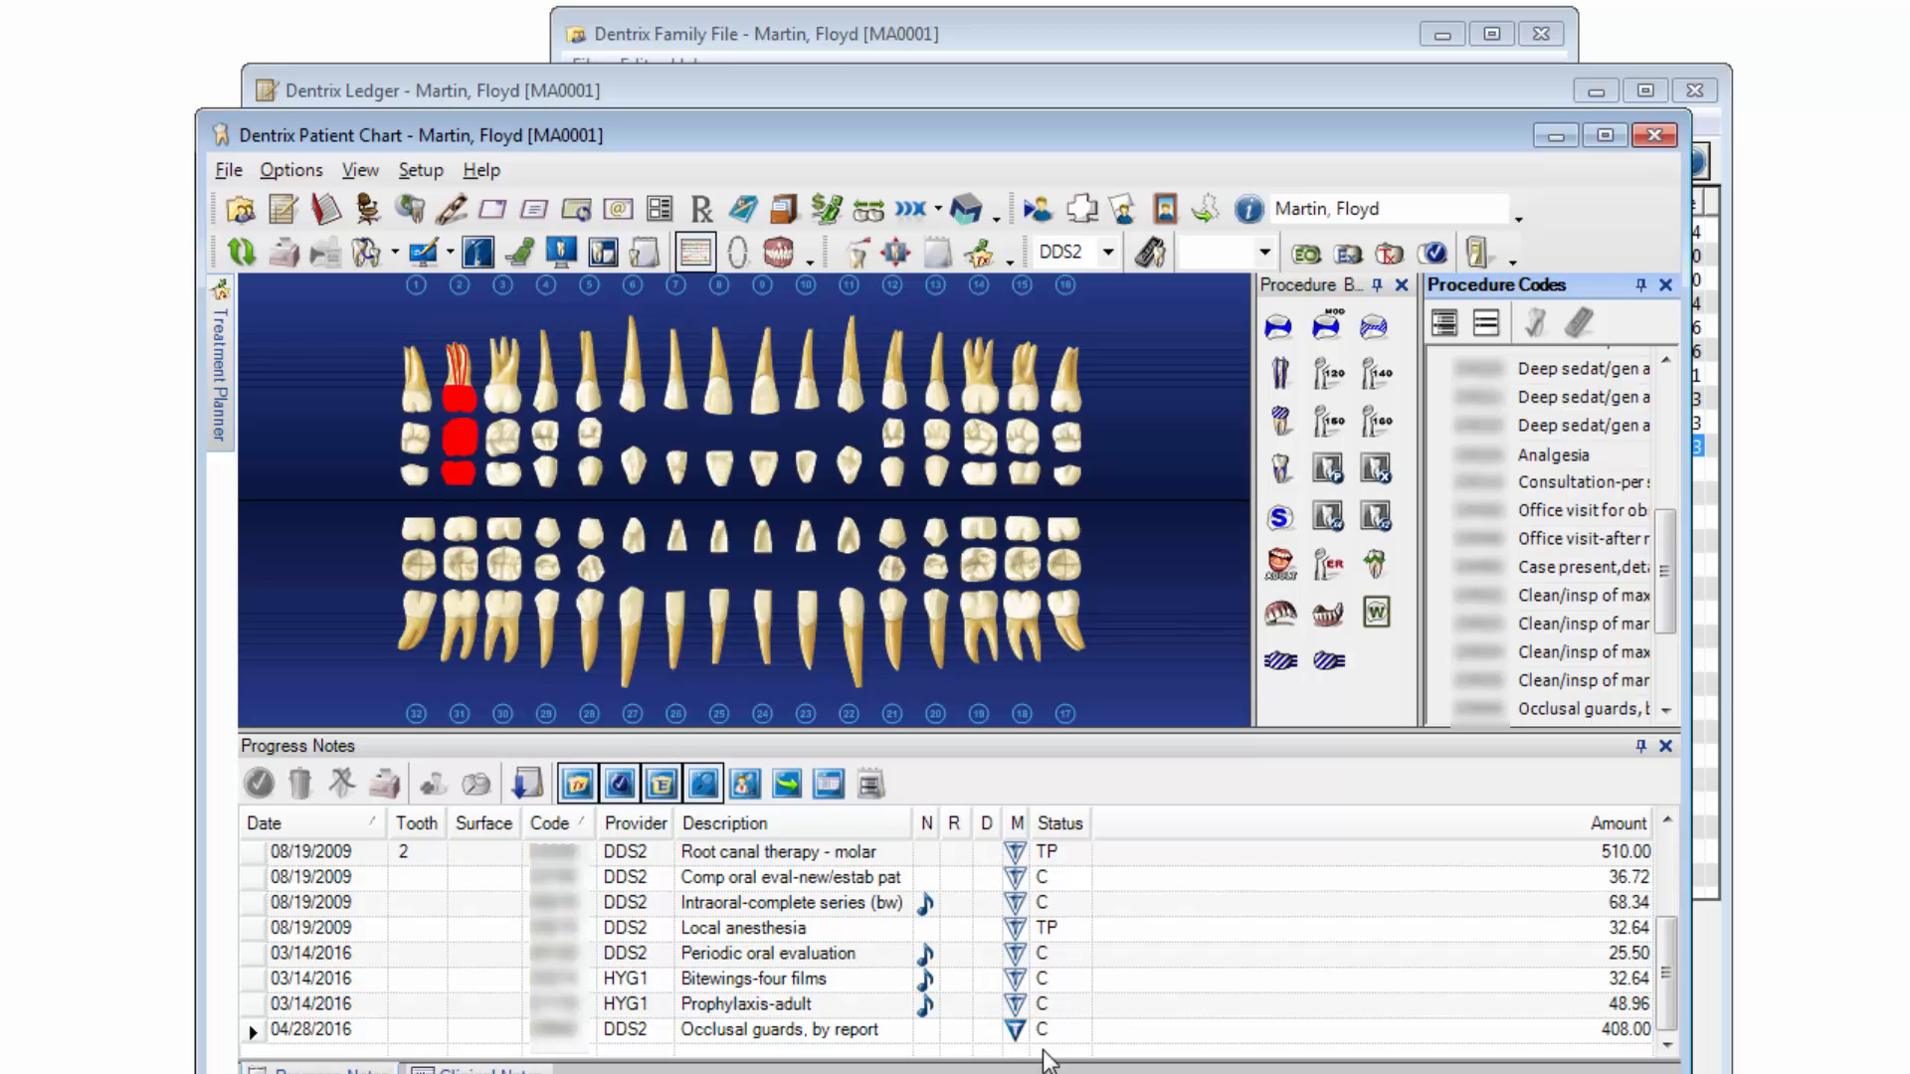
pyautogui.click(285, 212)
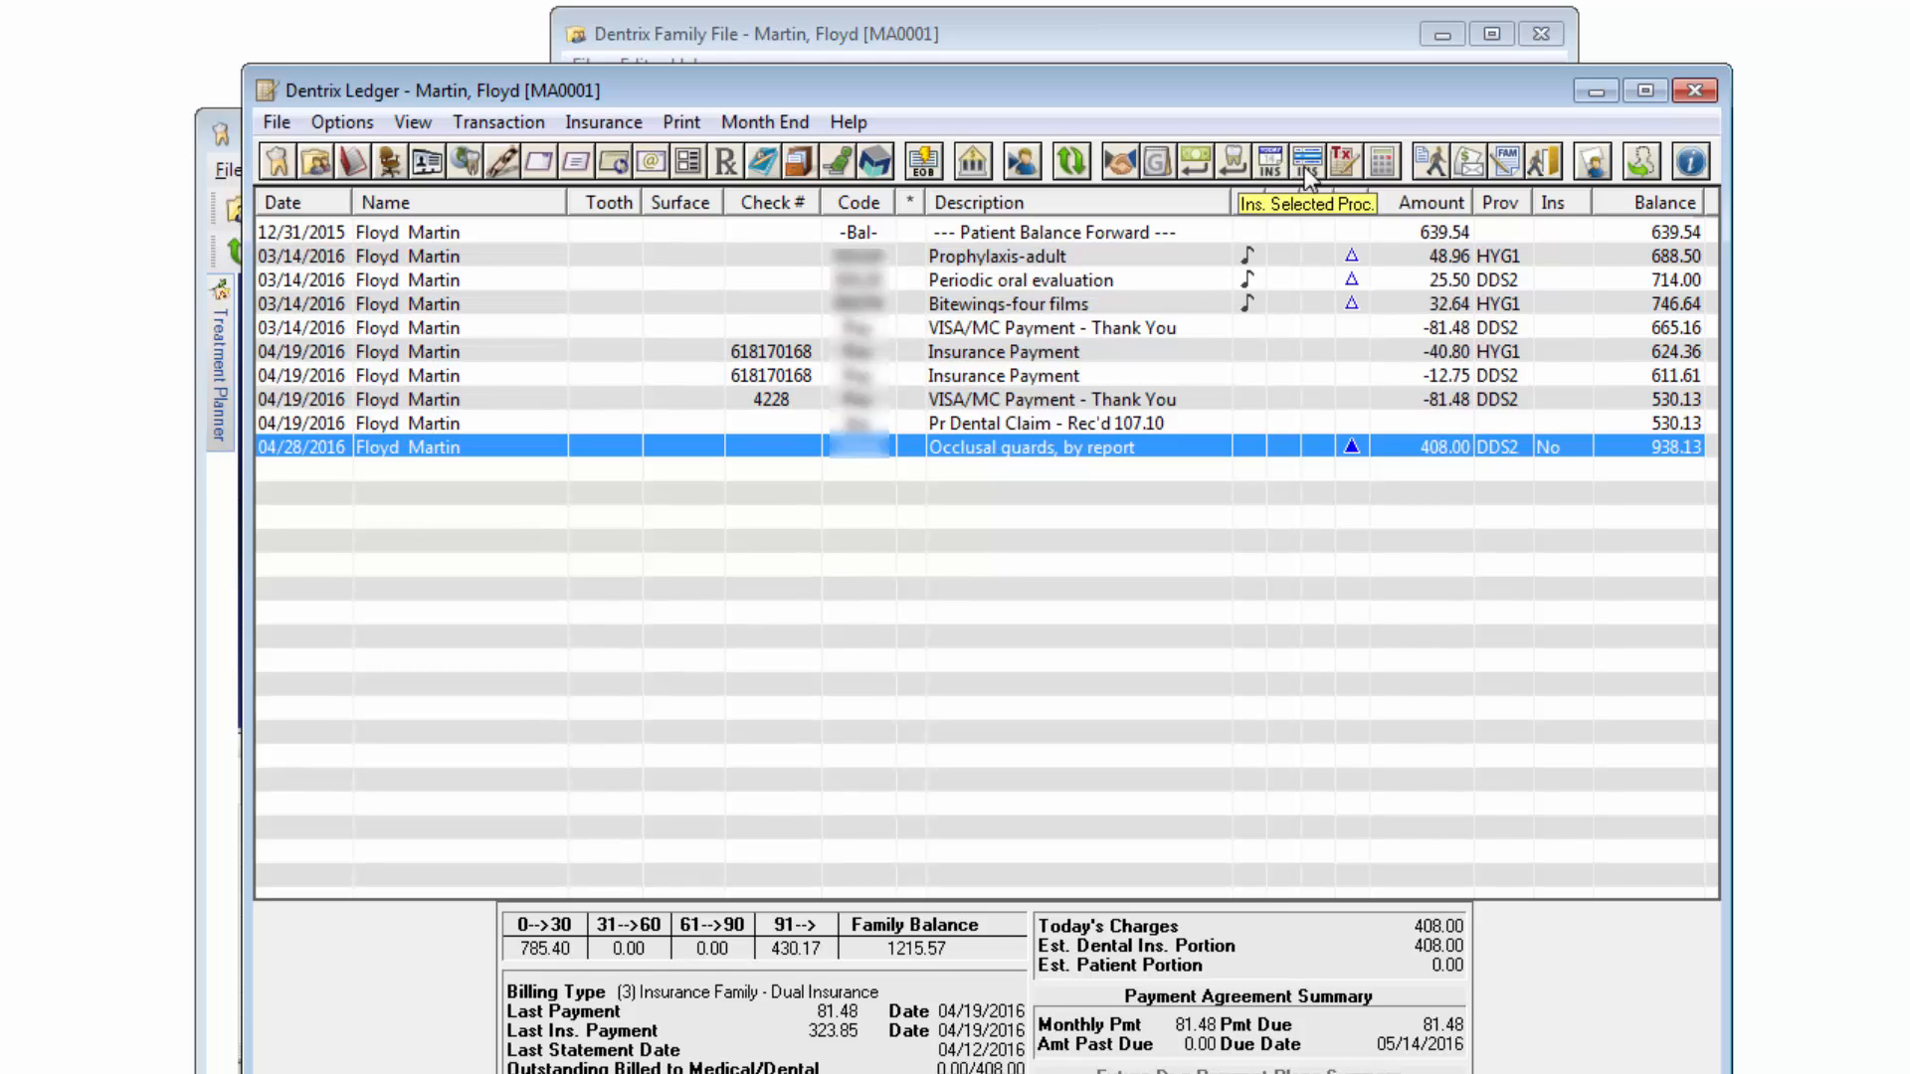
# Create a primary medical insurance claim for the selected occlusal guards procedure and submit it to the batch
pyautogui.click(625, 124)
pyautogui.click(628, 155)
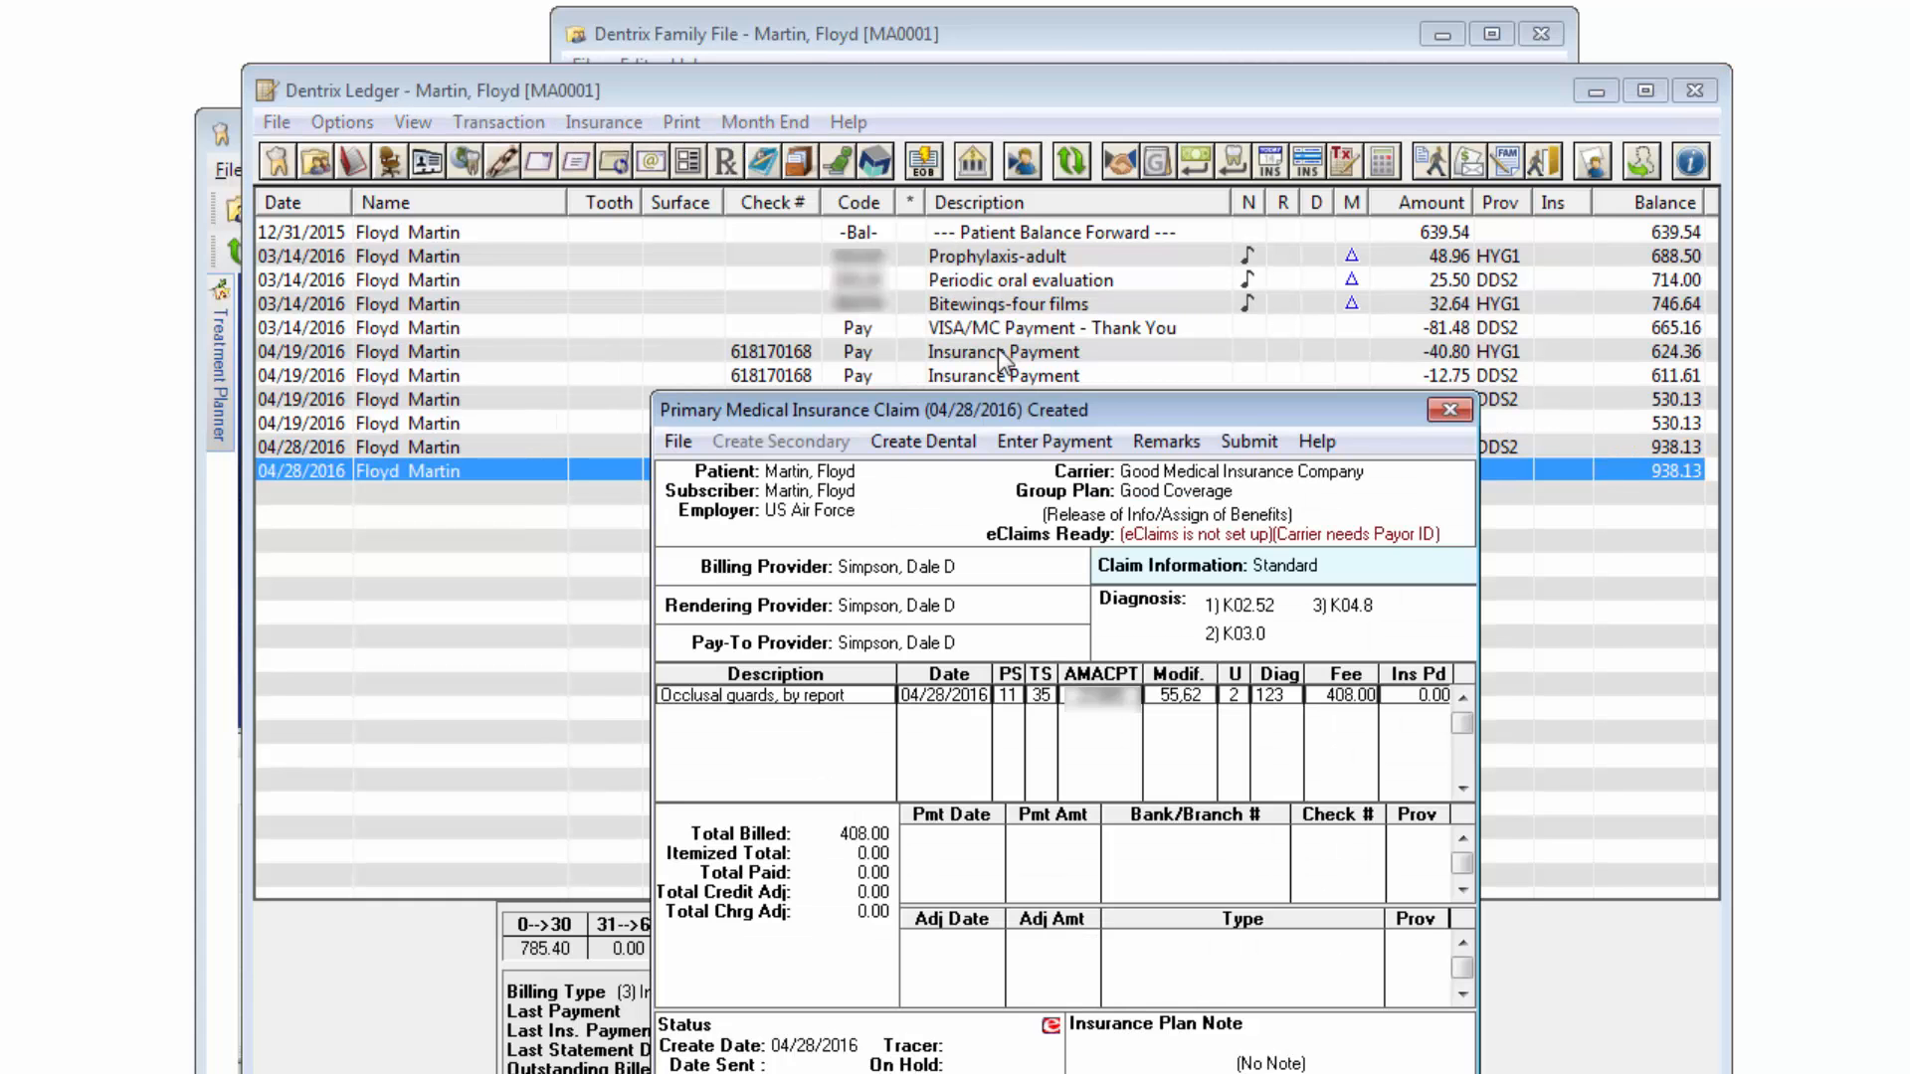
pyautogui.click(1223, 443)
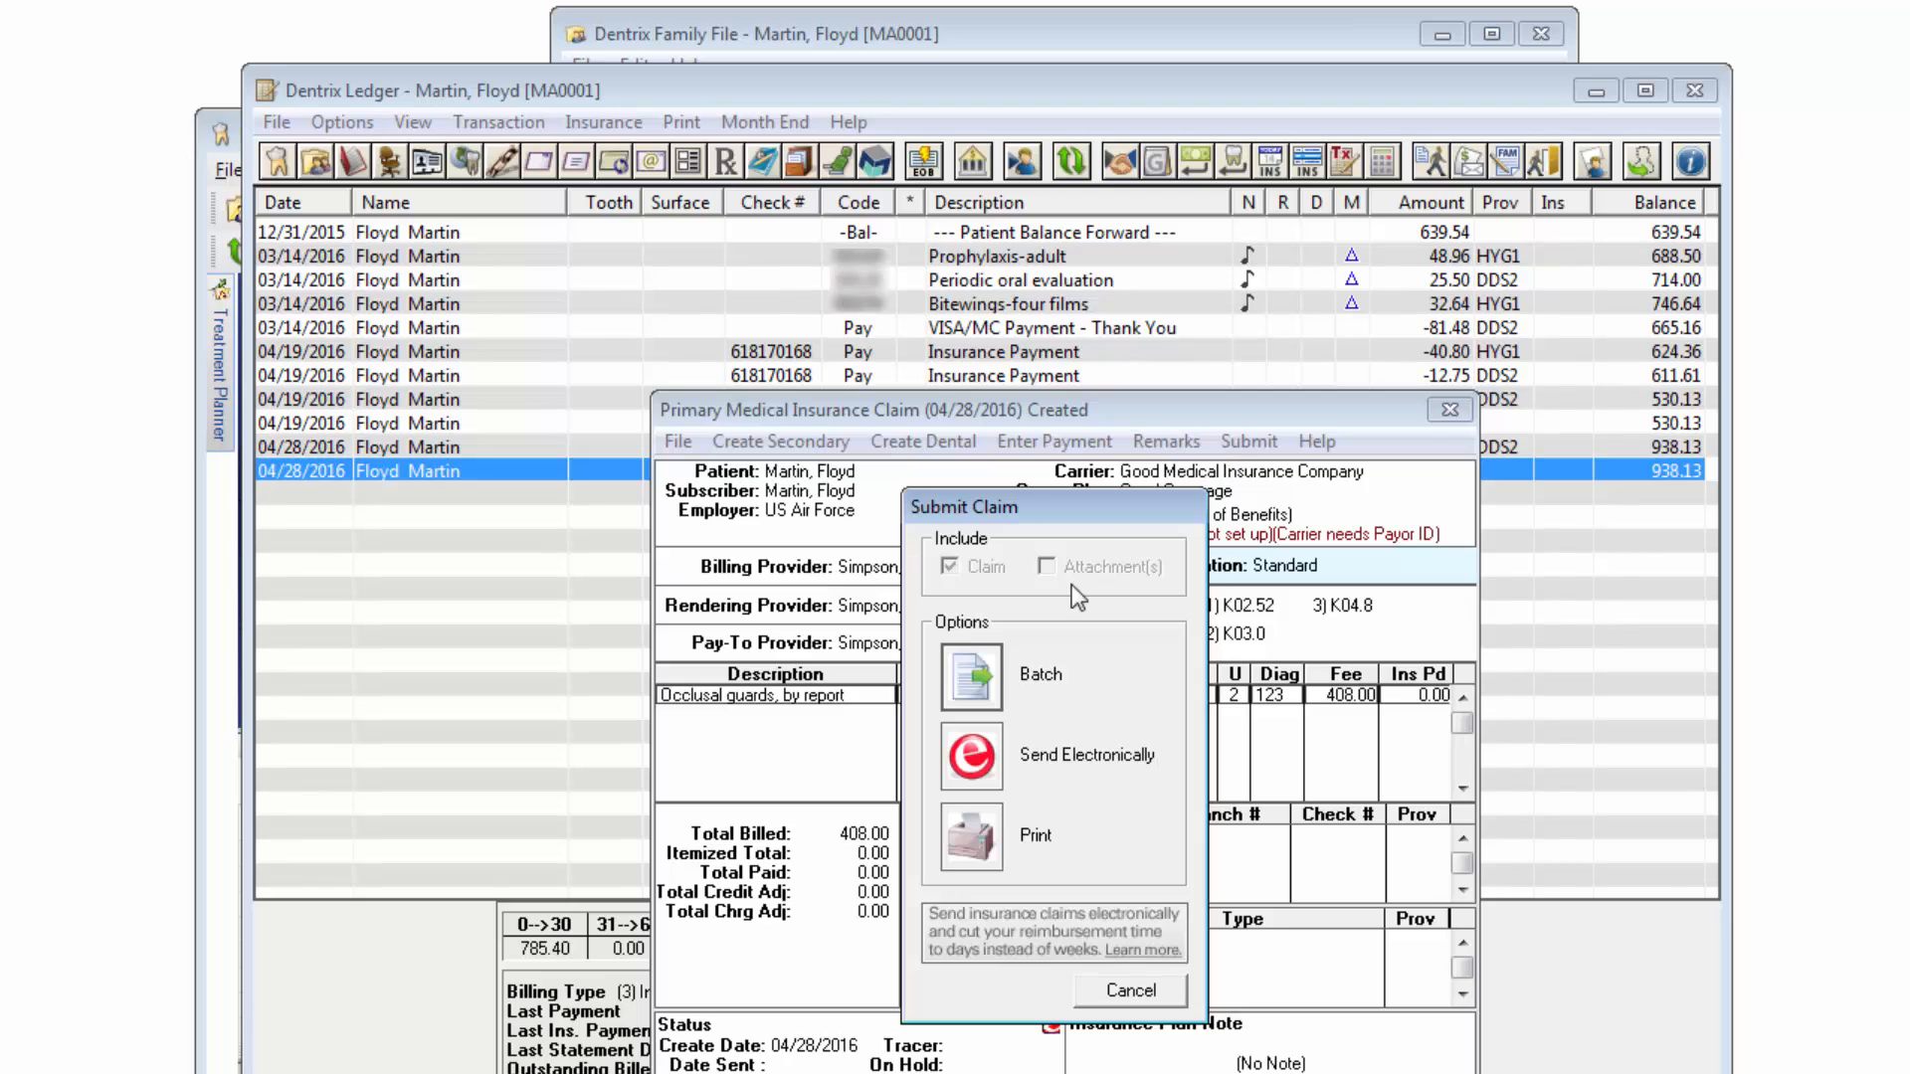
pyautogui.click(972, 675)
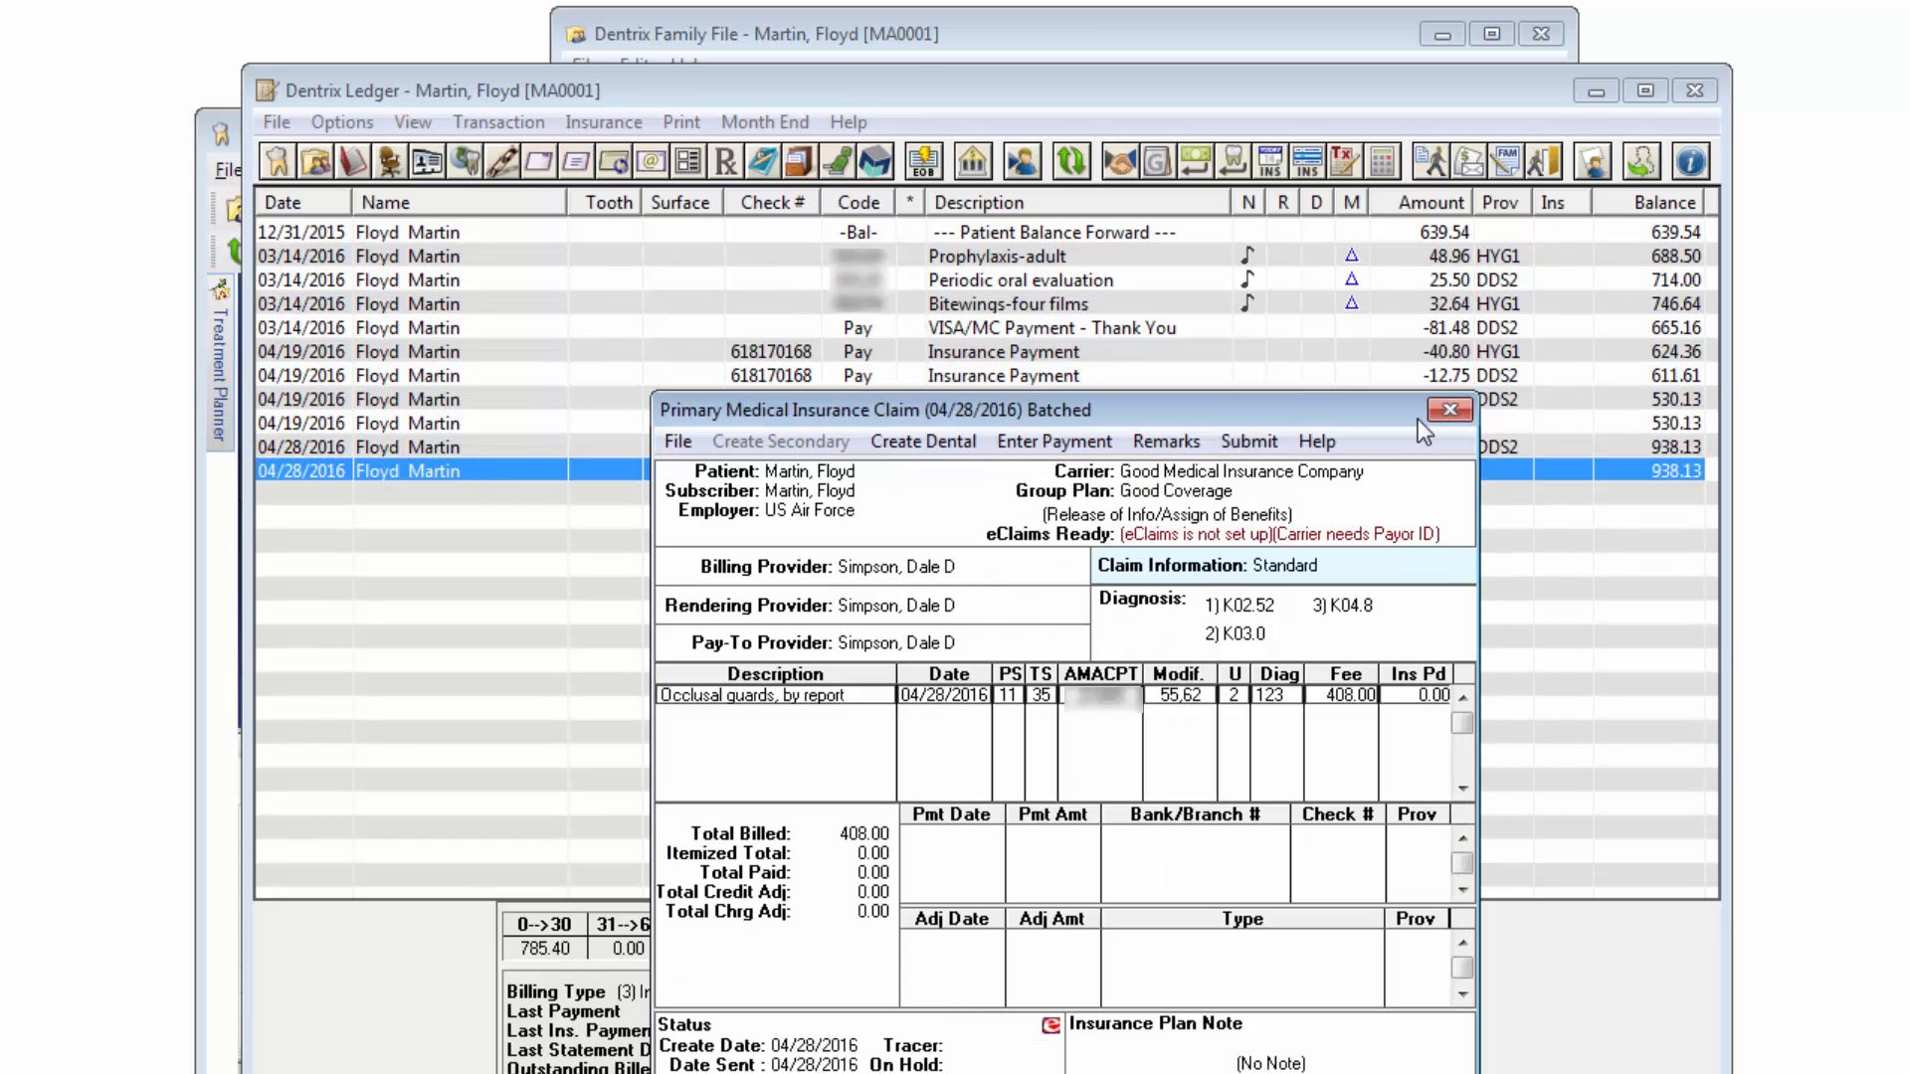
pyautogui.click(1447, 411)
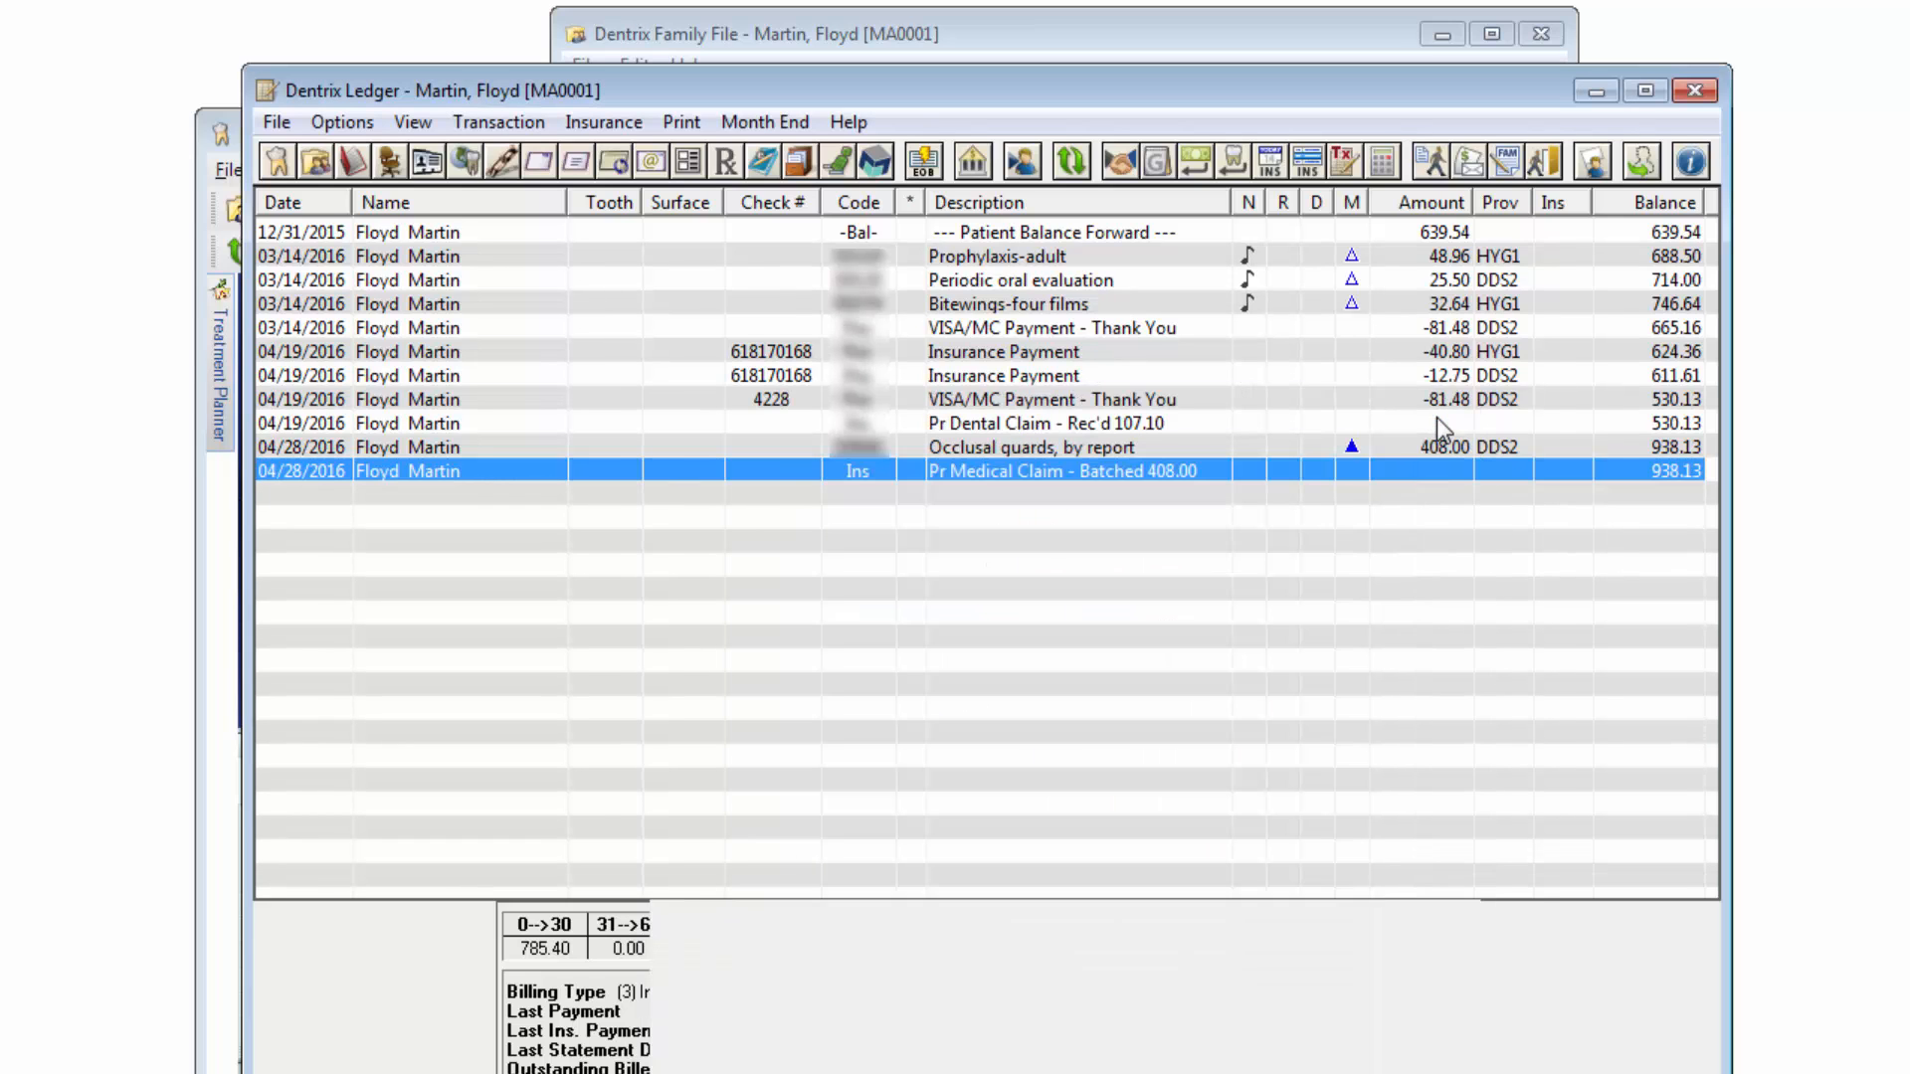
# Switch to Office Manager and preview the batched primary medical claim form before closing the preview
pyautogui.click(392, 161)
pyautogui.click(644, 416)
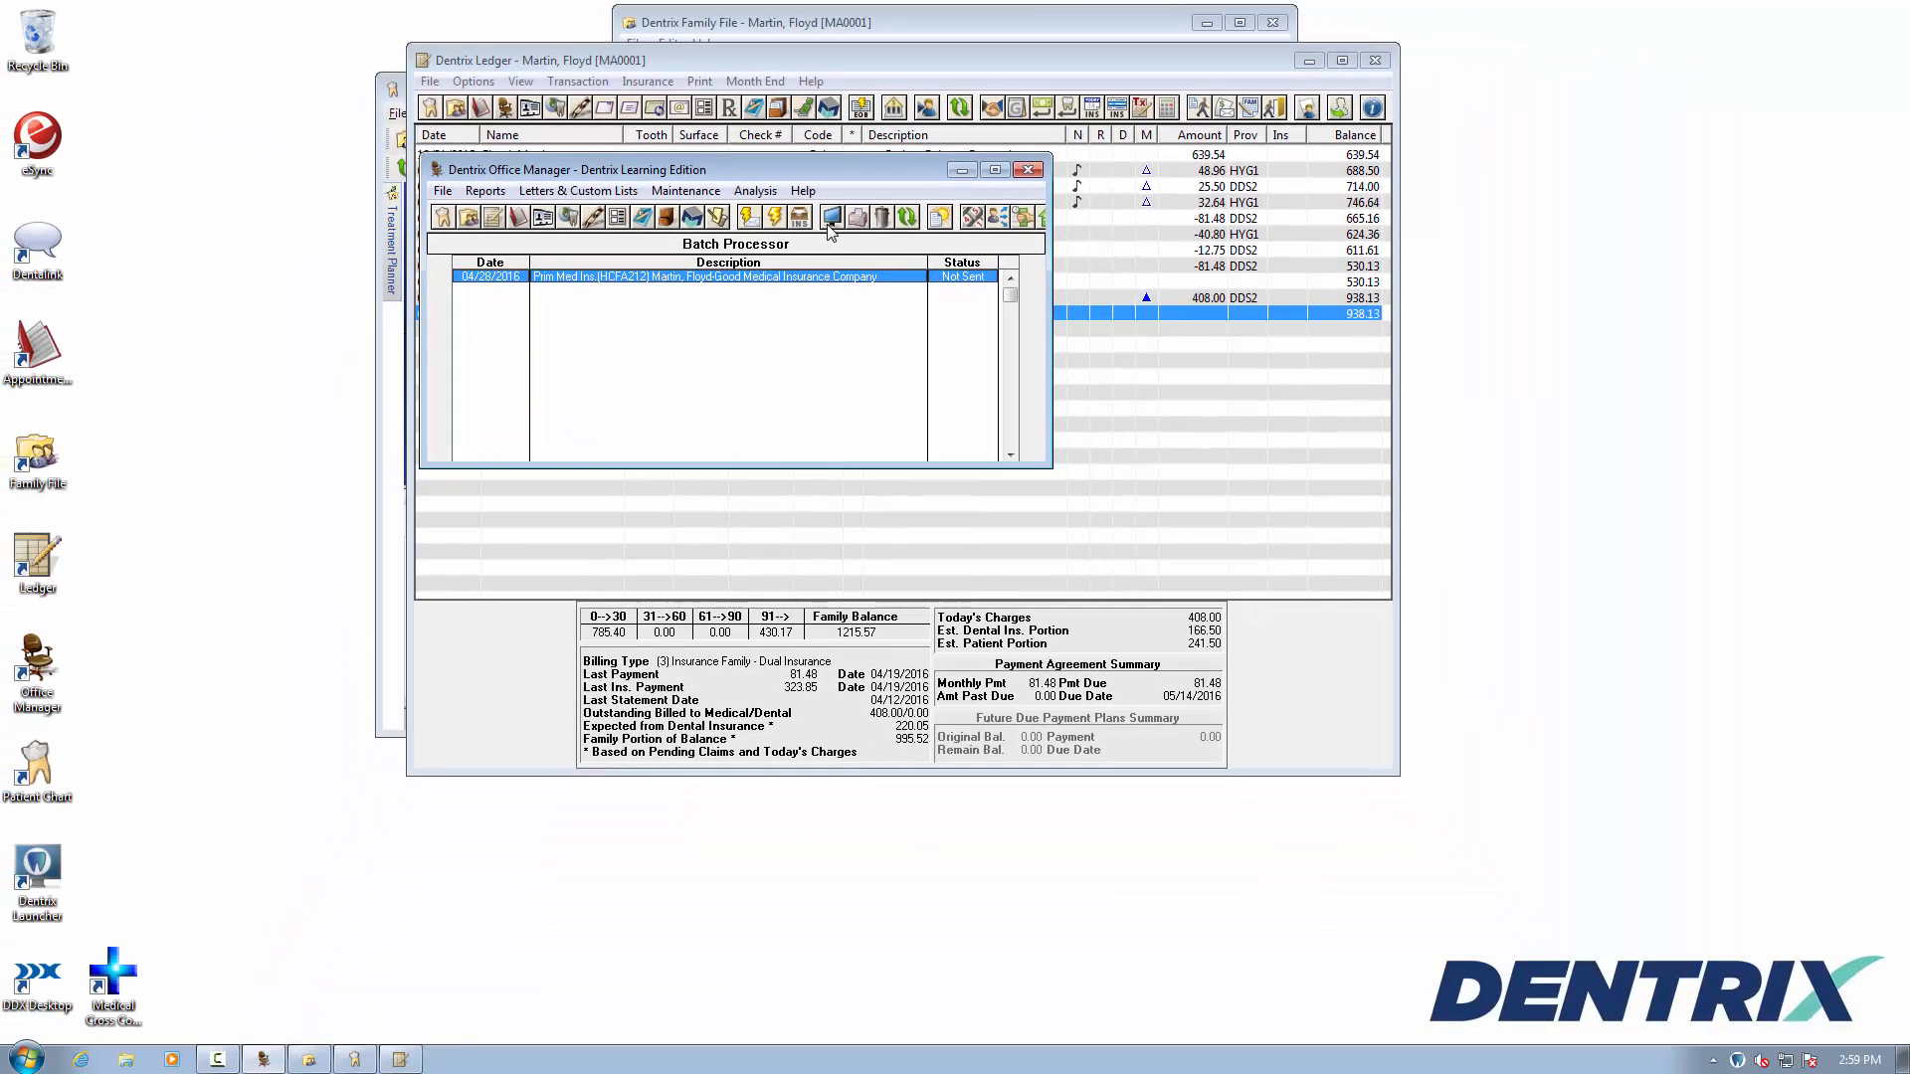
pyautogui.click(859, 286)
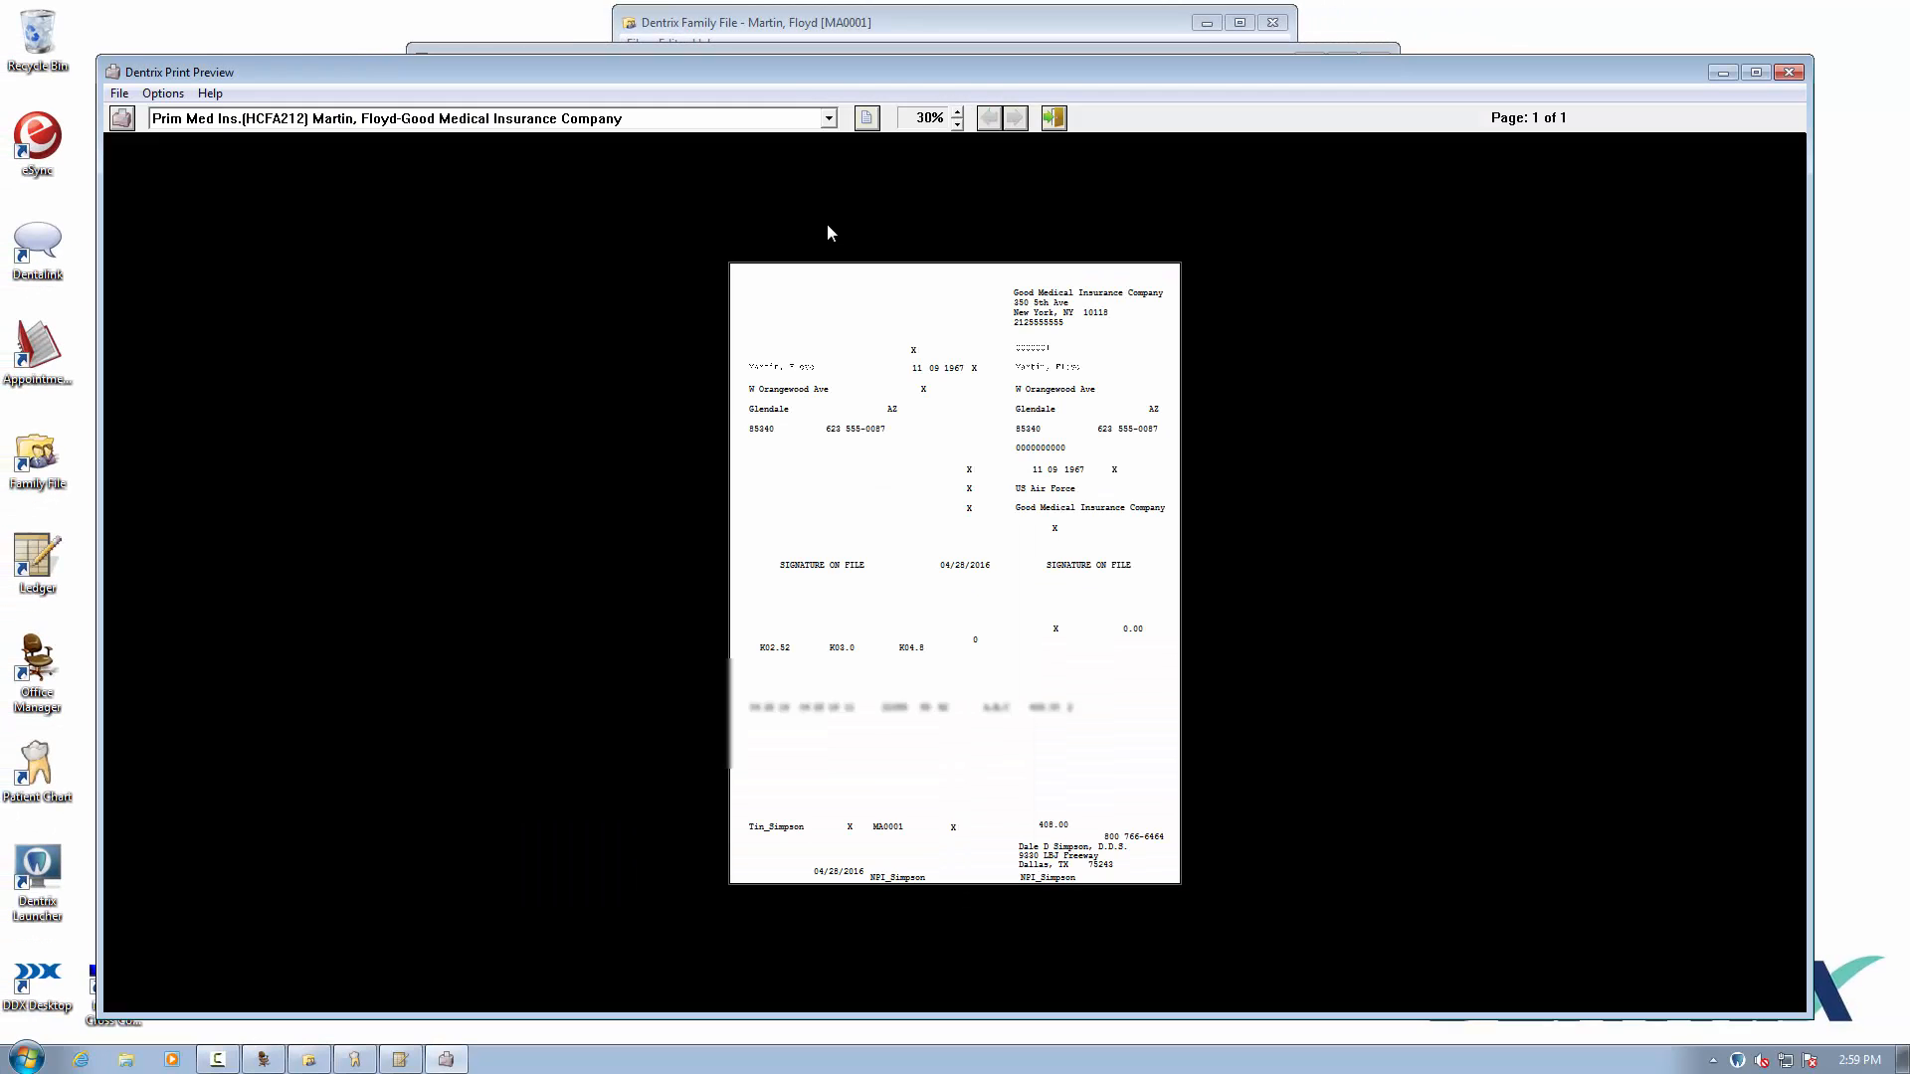
pyautogui.click(957, 113)
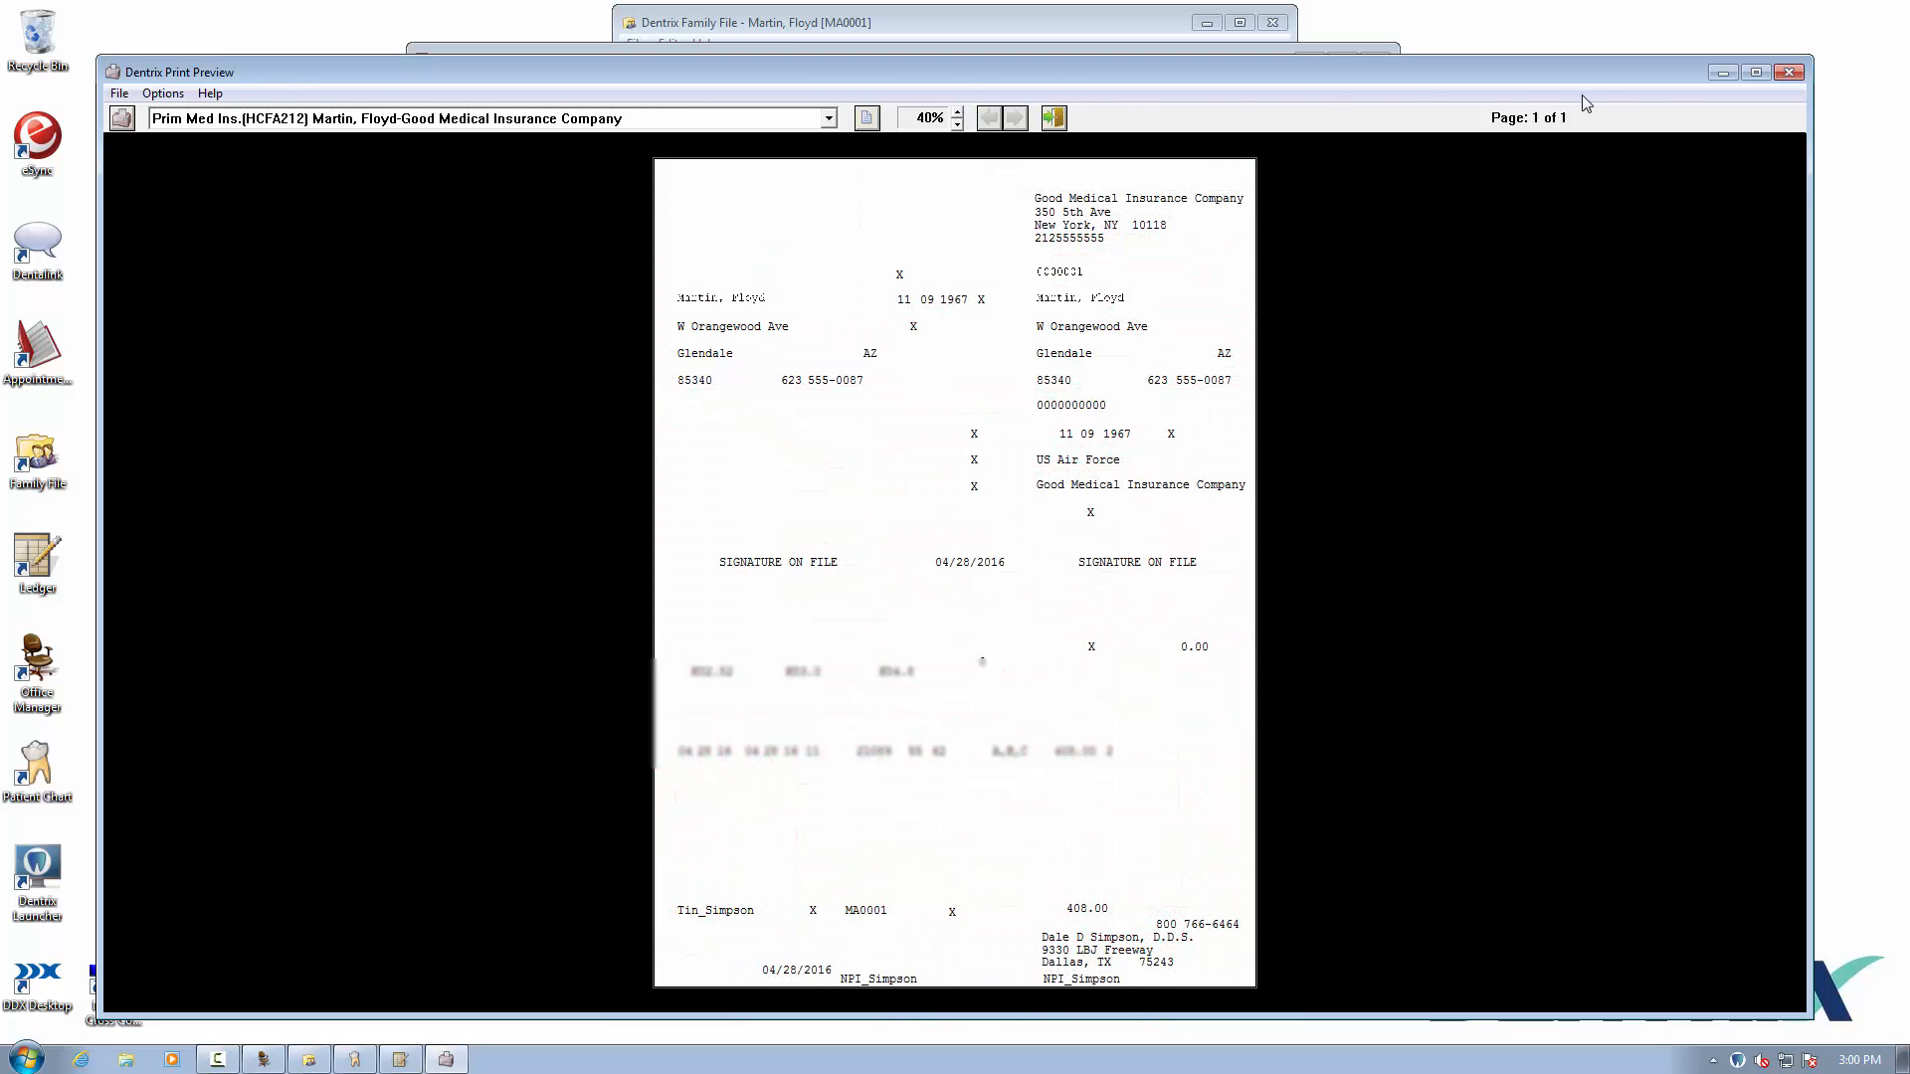
pyautogui.click(1789, 72)
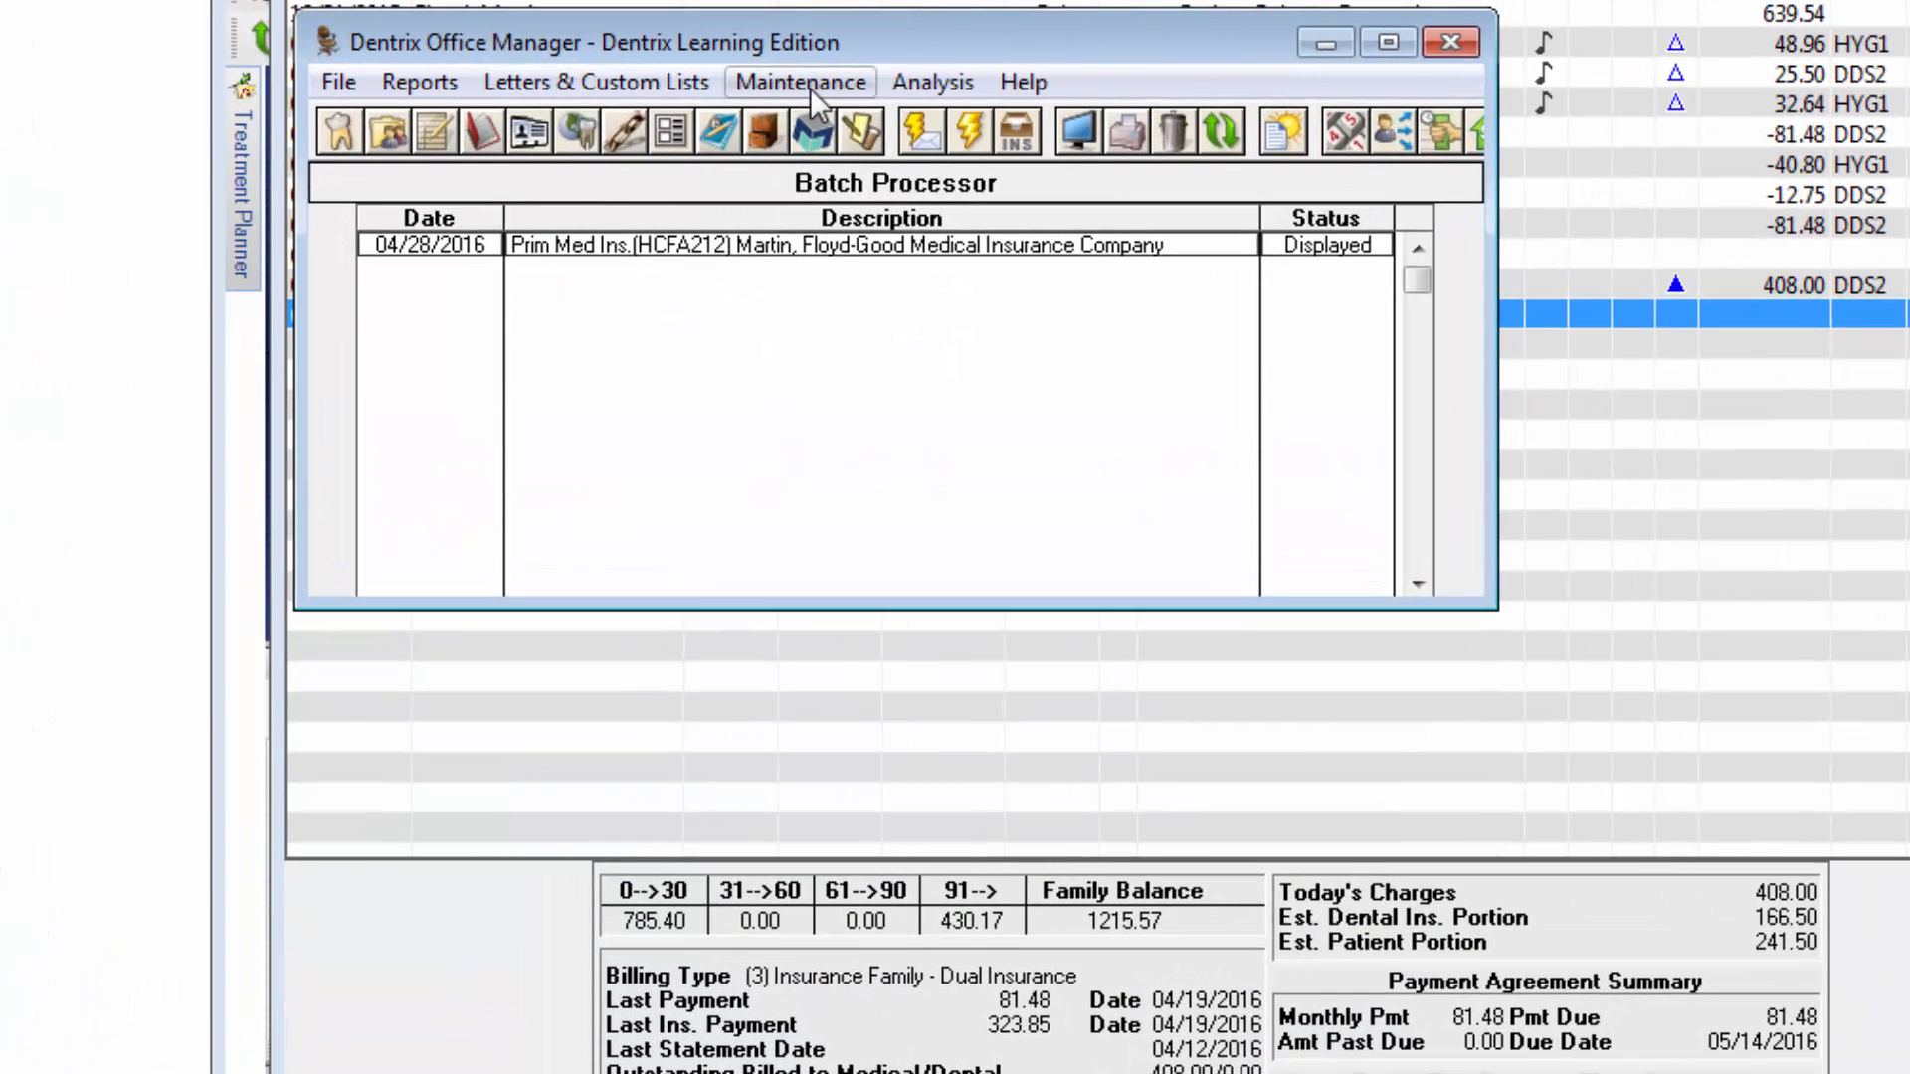
# In the practice preferences' print formatting, set the left offset to 0.1 and the top offset to 0.25
pyautogui.click(809, 88)
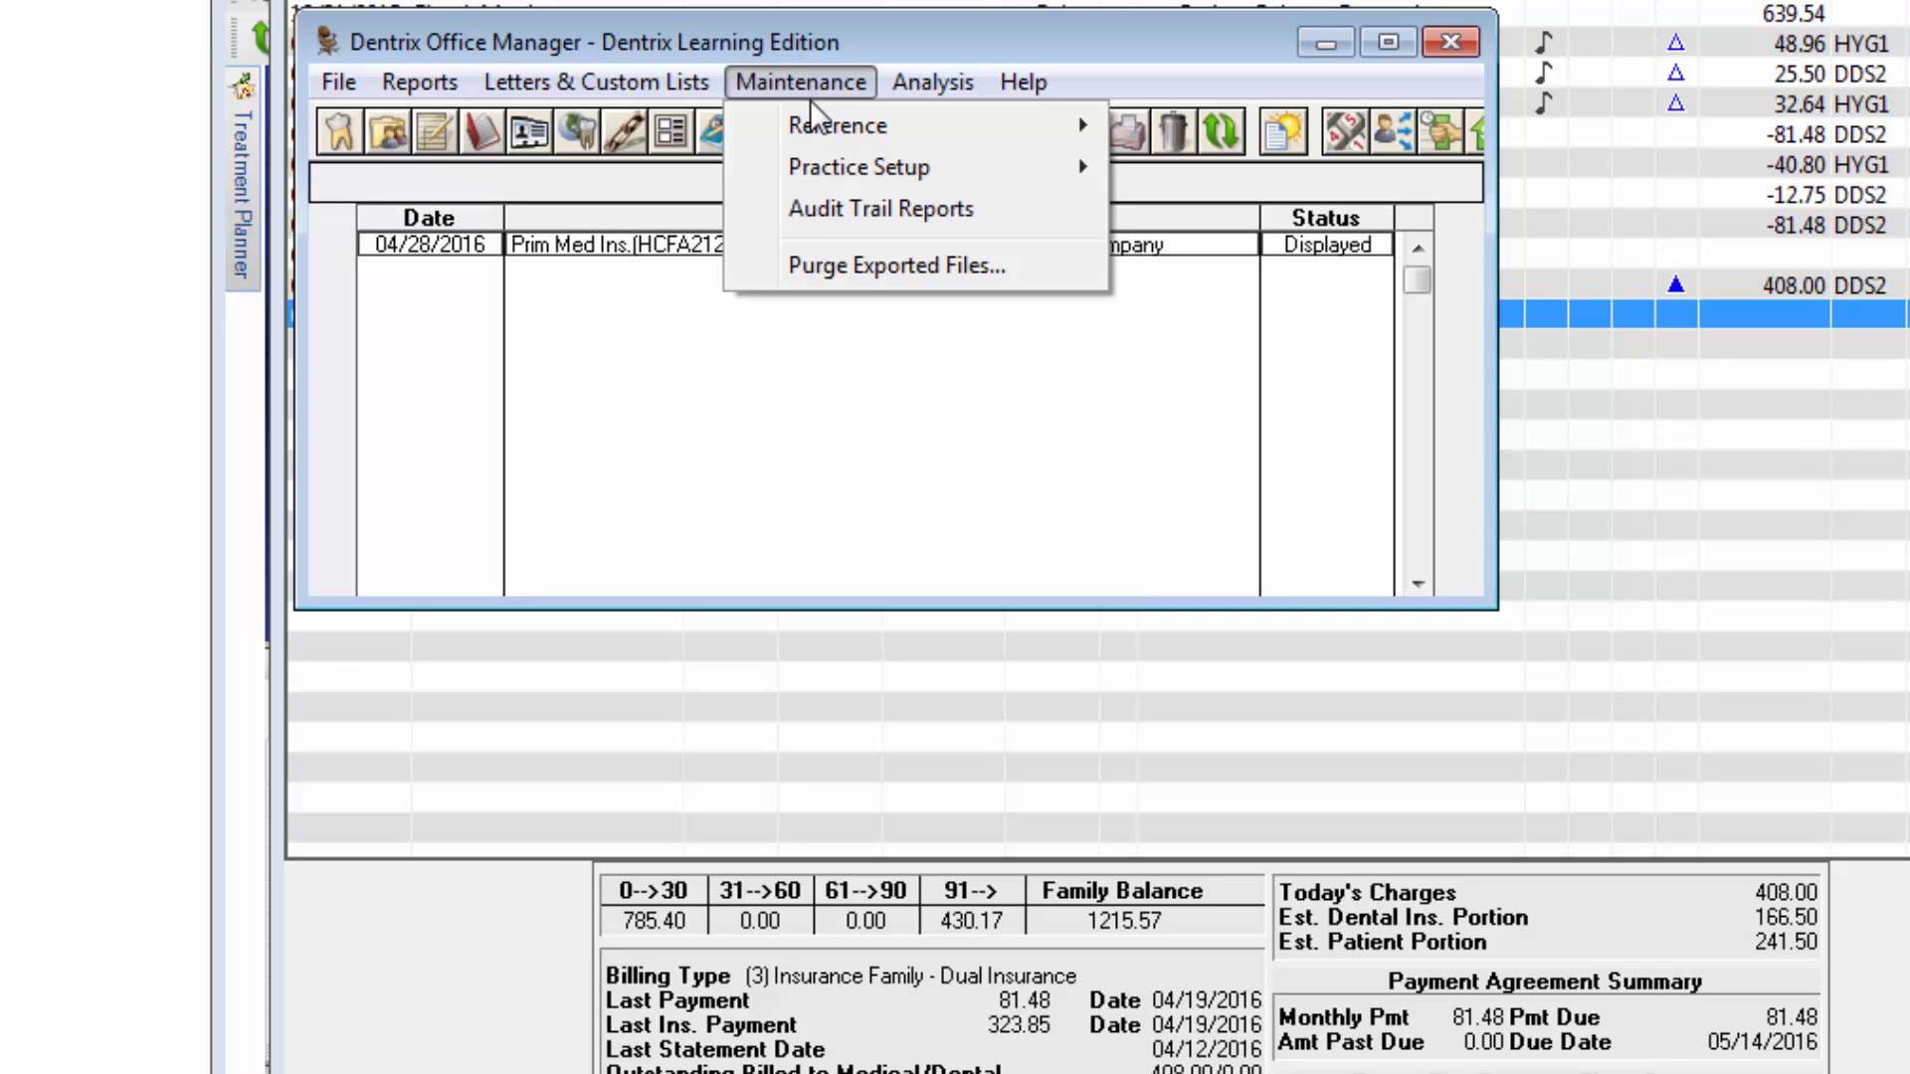
pyautogui.moveTo(828, 169)
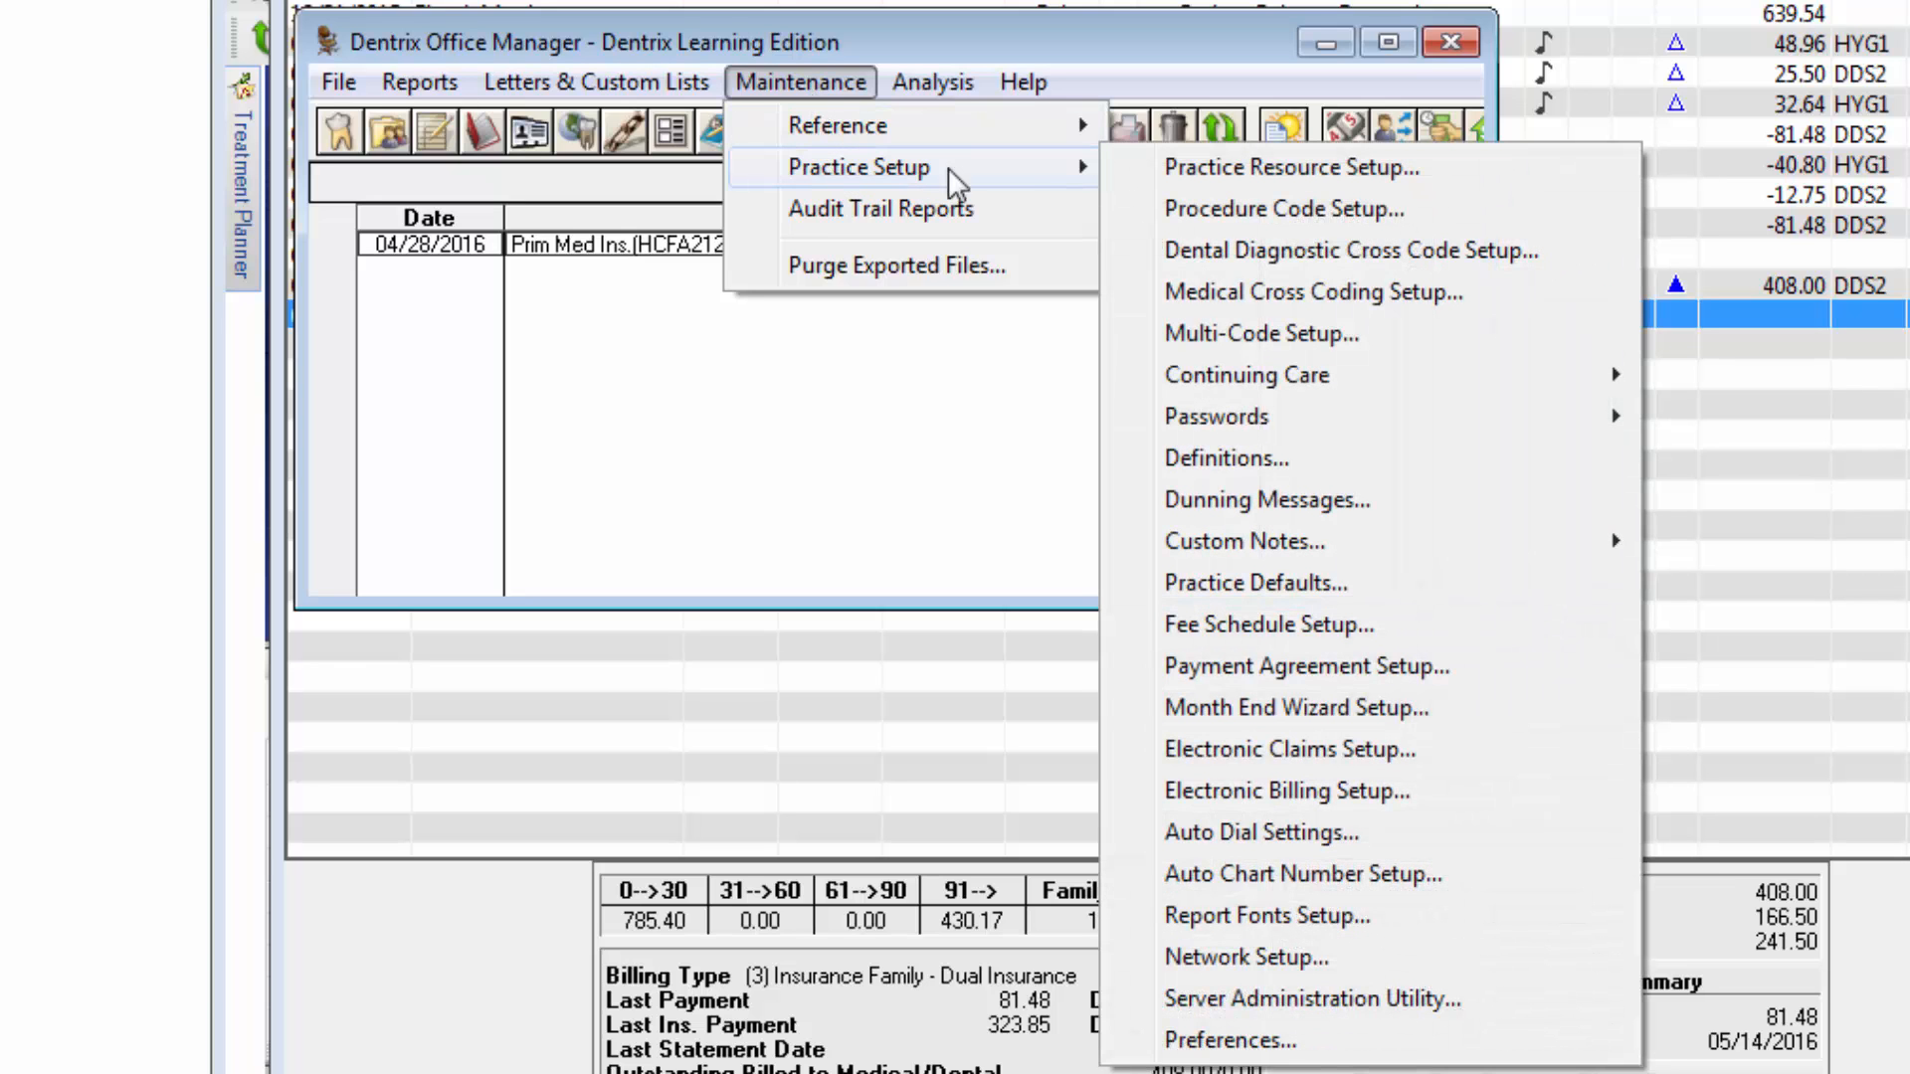
pyautogui.click(1287, 1039)
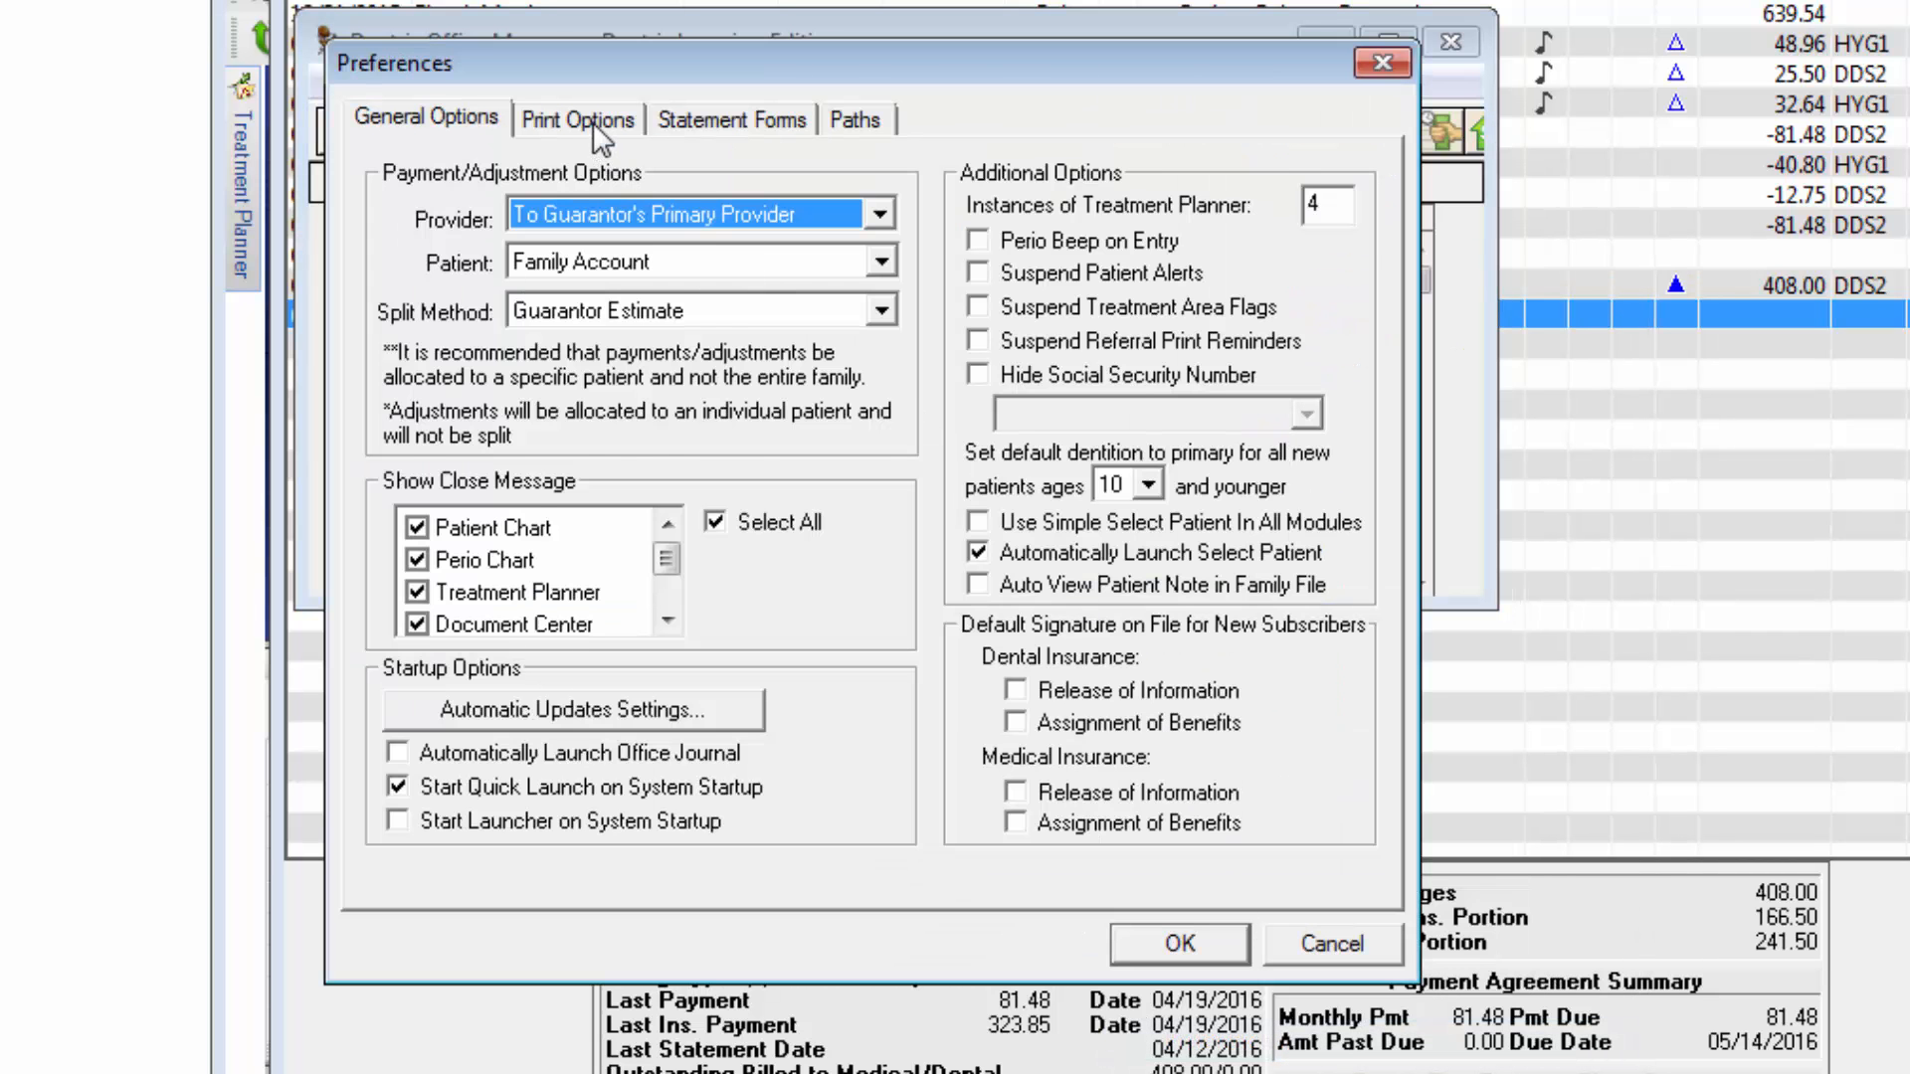
pyautogui.click(594, 124)
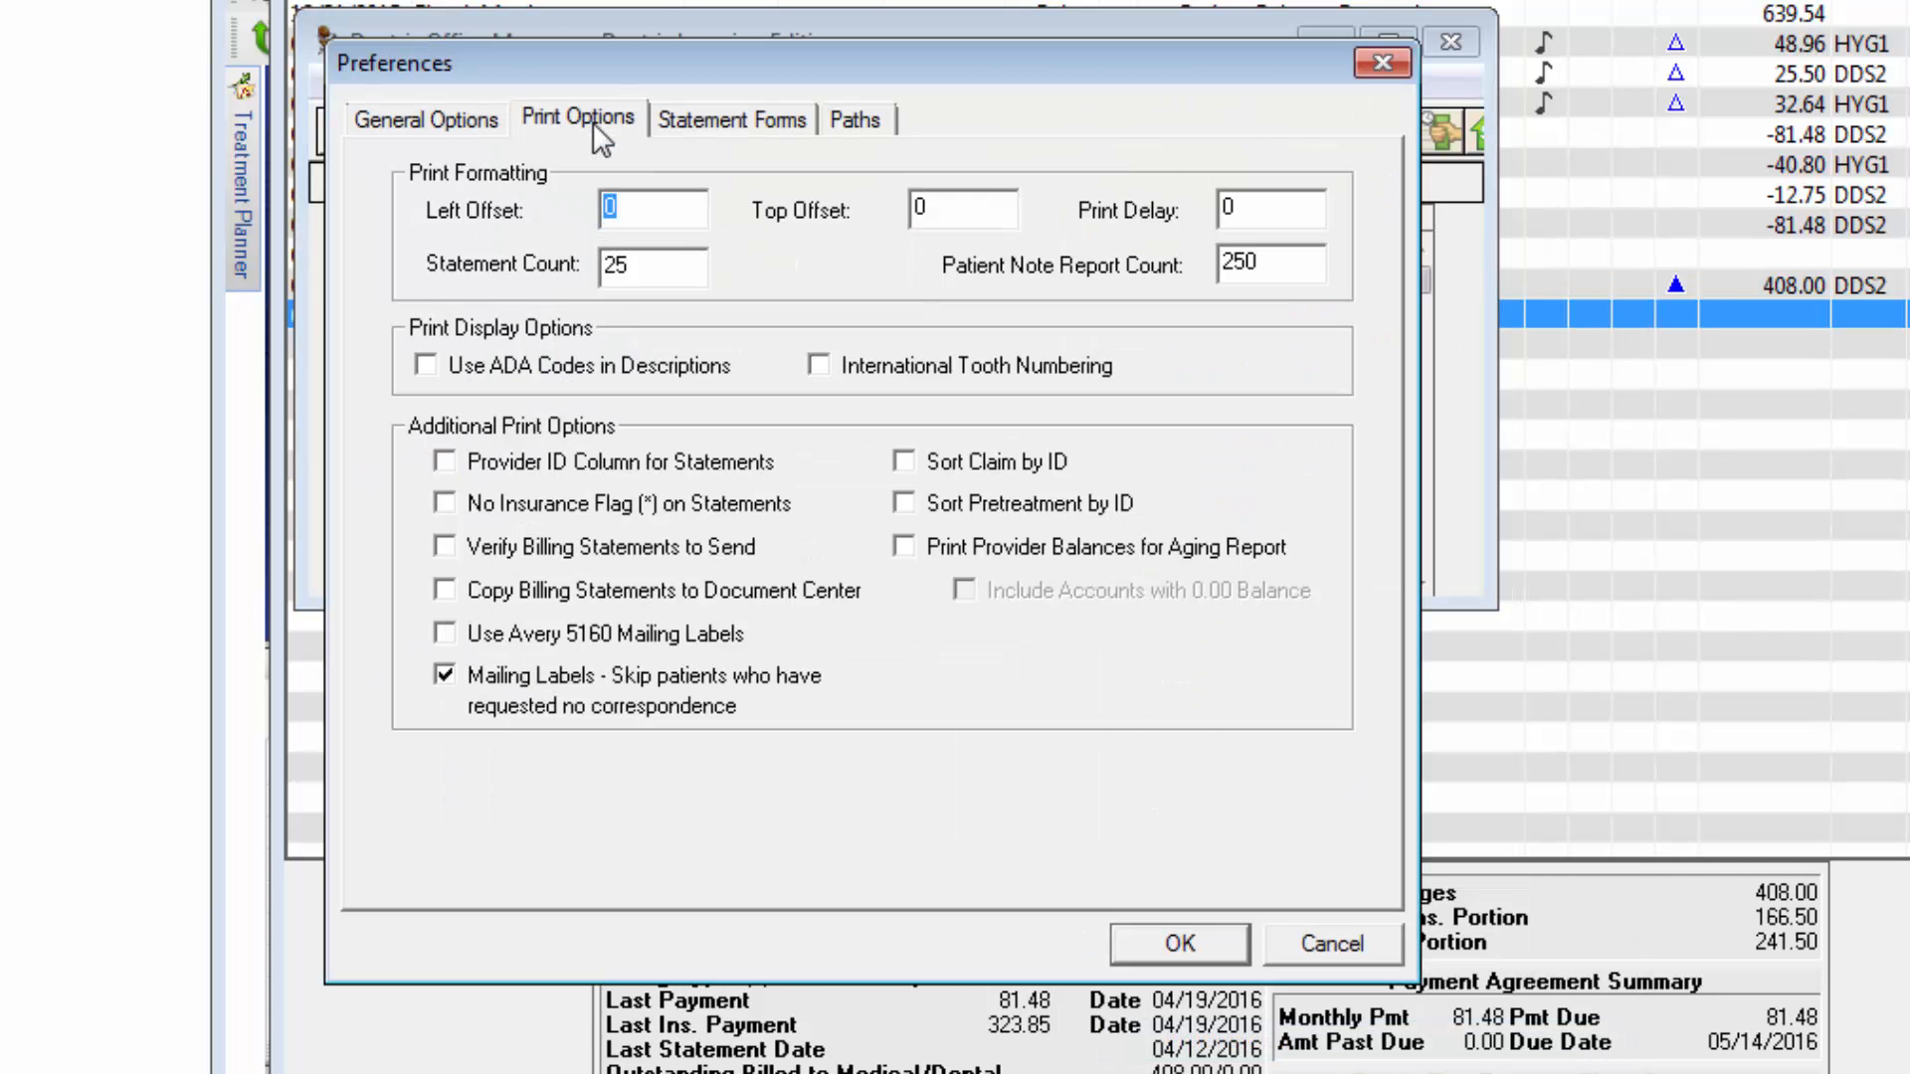
pyautogui.click(651, 212)
pyautogui.write('.1')
pyautogui.click(978, 206)
pyautogui.write('.25')
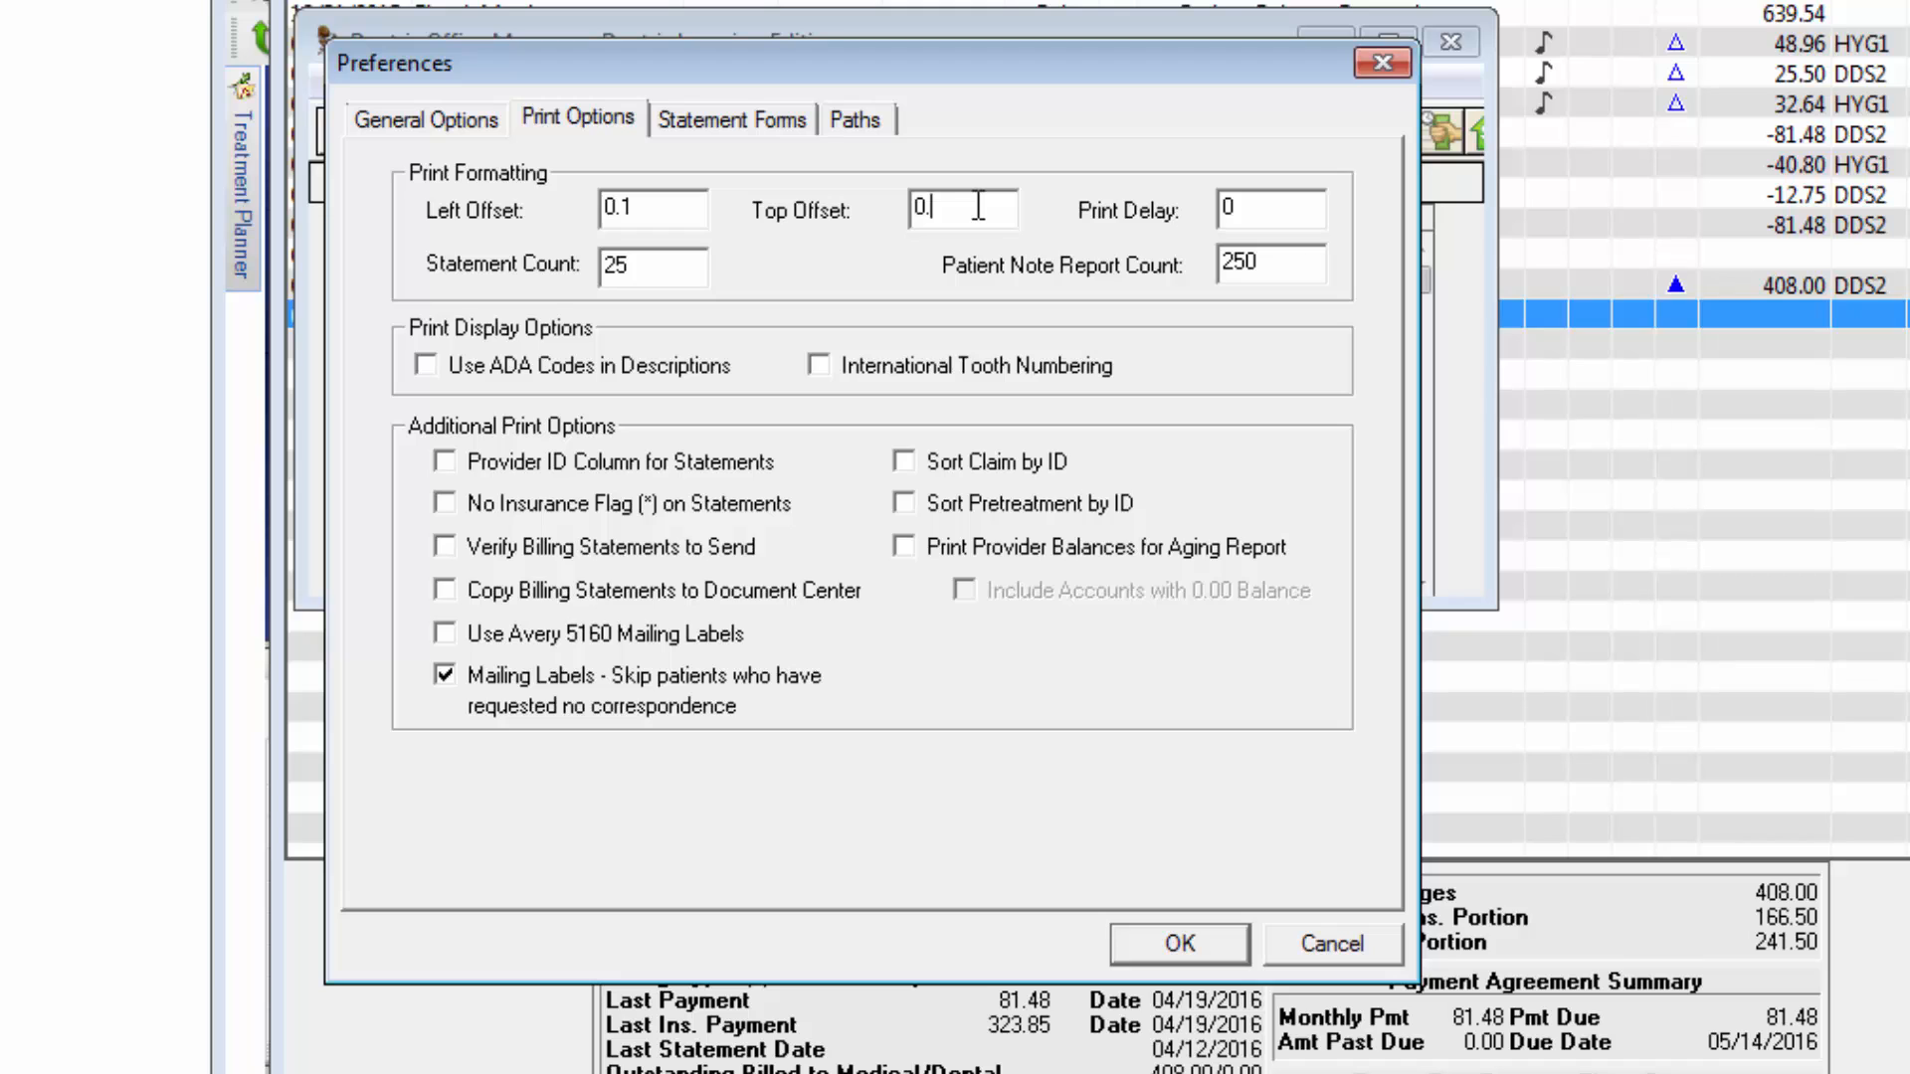